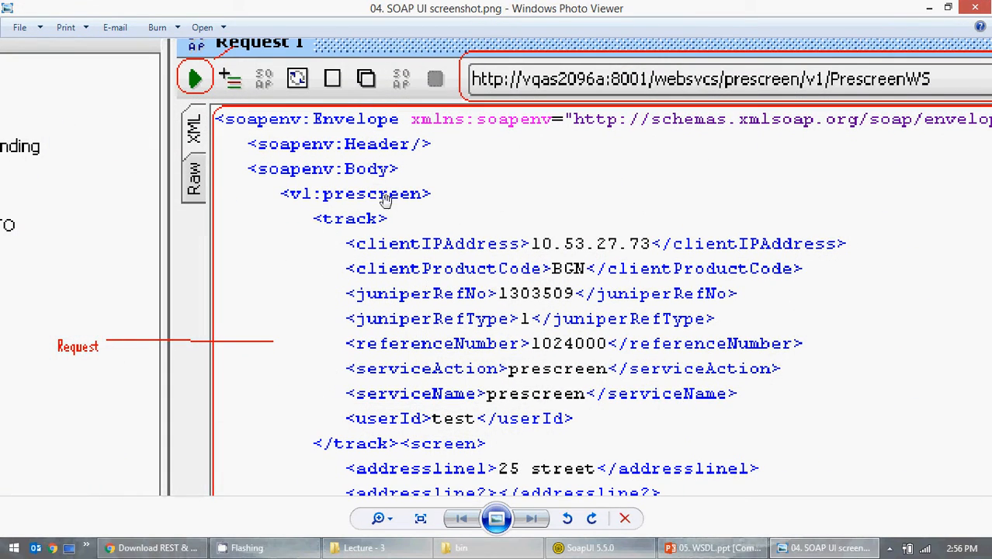
Examine the track fields of the prescreen request in the SOAP UI screenshot and return to the WSDL presentation
{"action": "left_click_drag", "start_coordinate": [565, 293], "coordinate": [441, 182]}
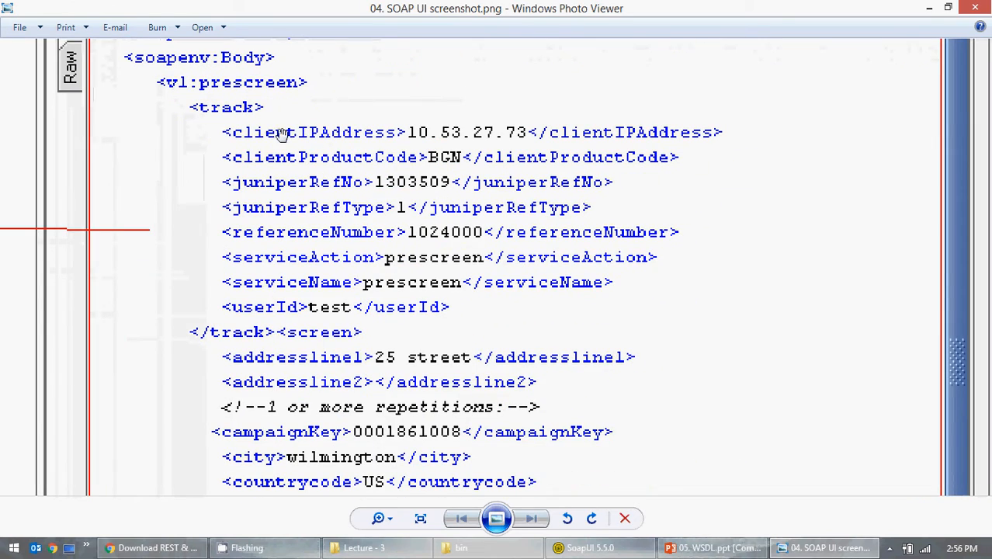
{"action": "left_click_drag", "start_coordinate": [215, 111], "coordinate": [222, 97]}
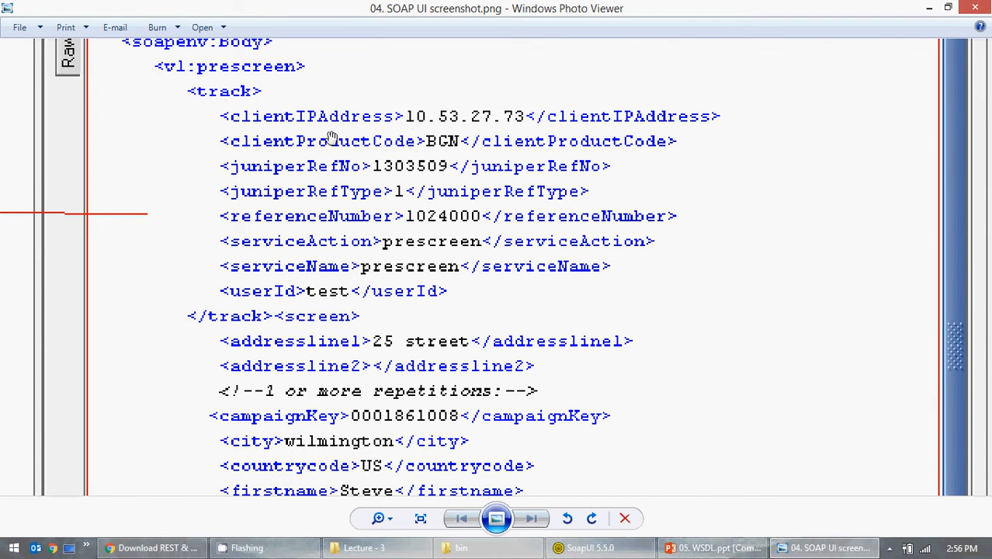
{"action": "left_click", "coordinate": [929, 7]}
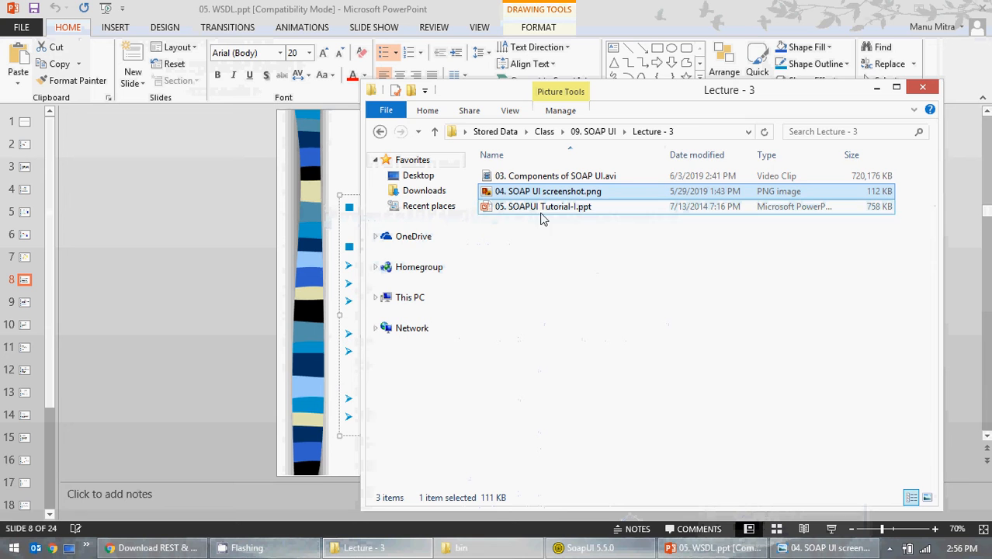
{"action": "left_click", "coordinate": [877, 87]}
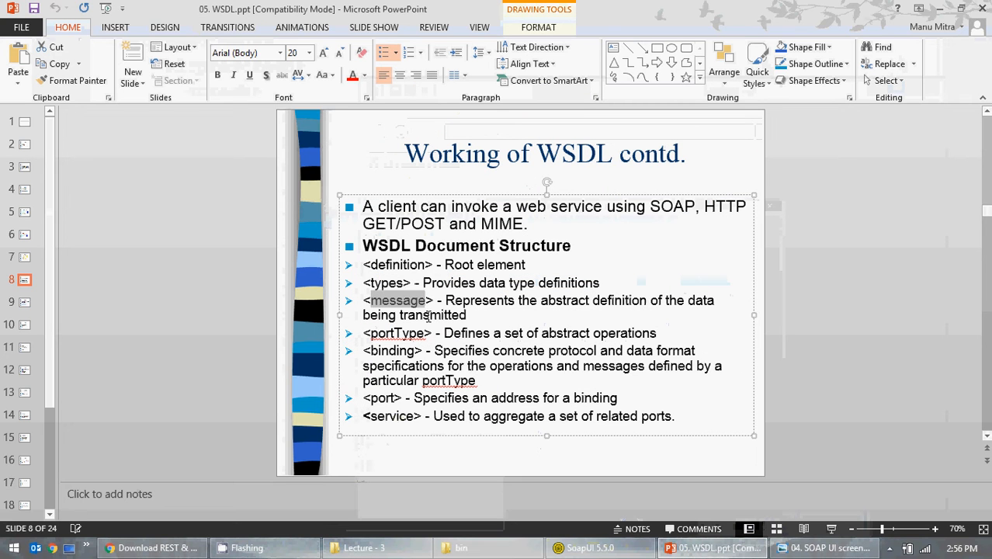
Highlight the binding element on the WSDL Document Structure slide and compare it with the request in the SOAP UI screenshot
{"action": "left_click_drag", "start_coordinate": [427, 333], "coordinate": [381, 351]}
{"action": "left_click", "coordinate": [415, 351]}
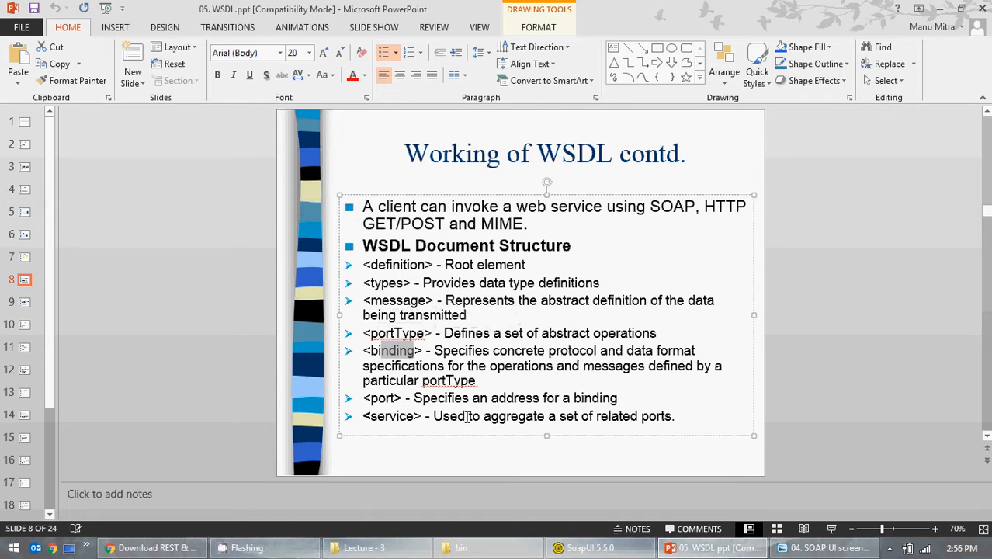
{"action": "left_click", "coordinate": [827, 549]}
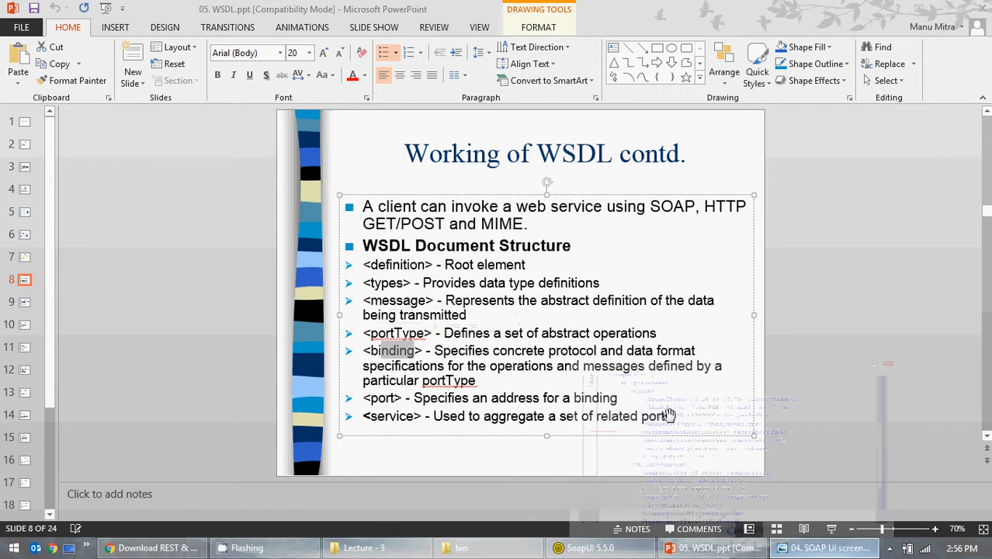
{"action": "left_click_drag", "start_coordinate": [299, 319], "coordinate": [316, 285]}
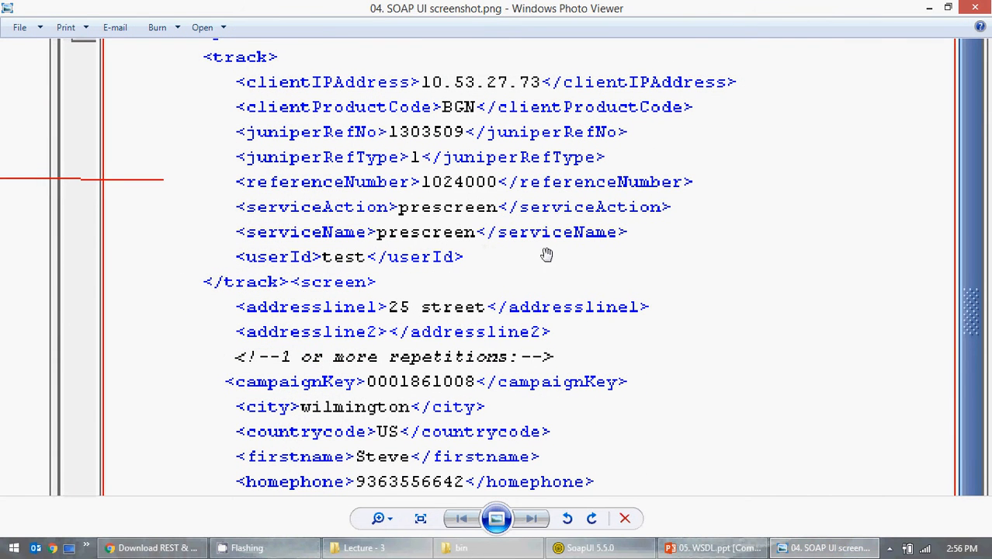
{"action": "left_click", "coordinate": [827, 549]}
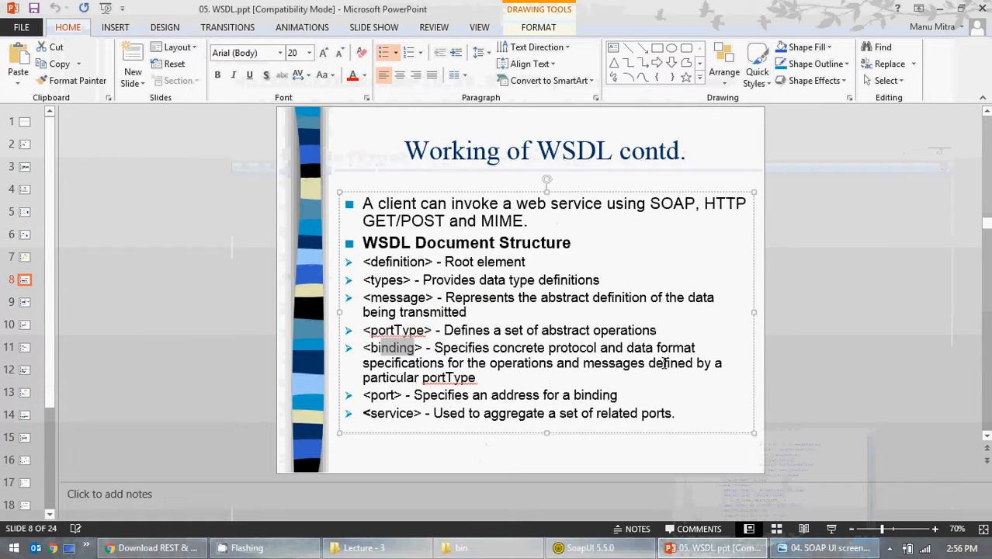
Review the WSDL slides on Namespace, Service, Port and Message, up to the weather message example
{"action": "scroll", "coordinate": [664, 362], "scroll_direction": "down", "scroll_amount": 1}
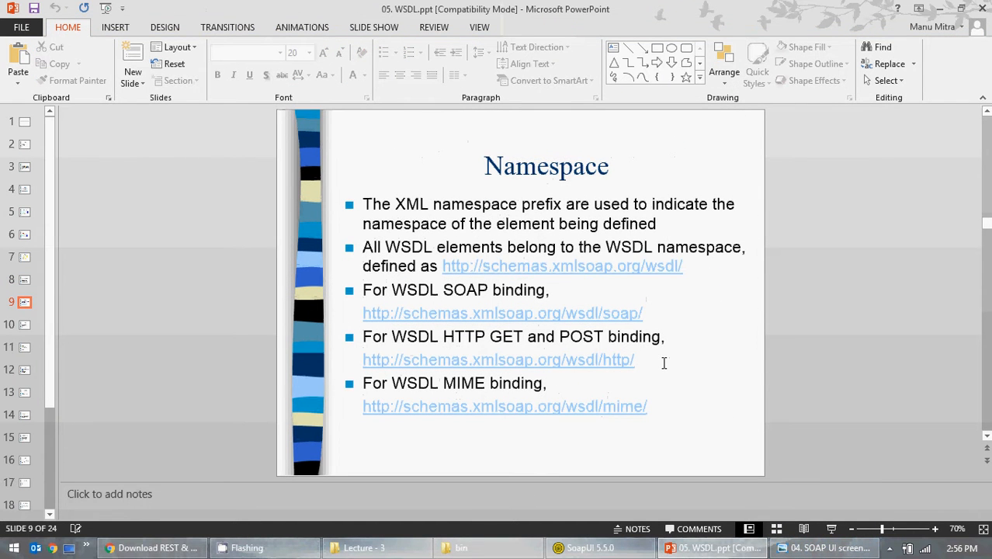
{"action": "scroll", "coordinate": [665, 358], "scroll_direction": "down", "scroll_amount": 1}
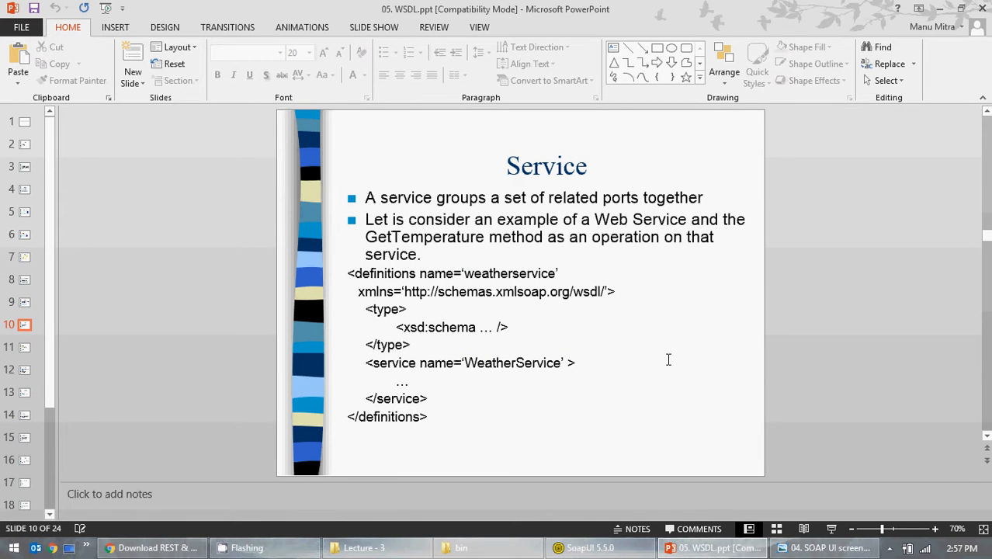
{"action": "scroll", "coordinate": [672, 359], "scroll_direction": "down", "scroll_amount": 1}
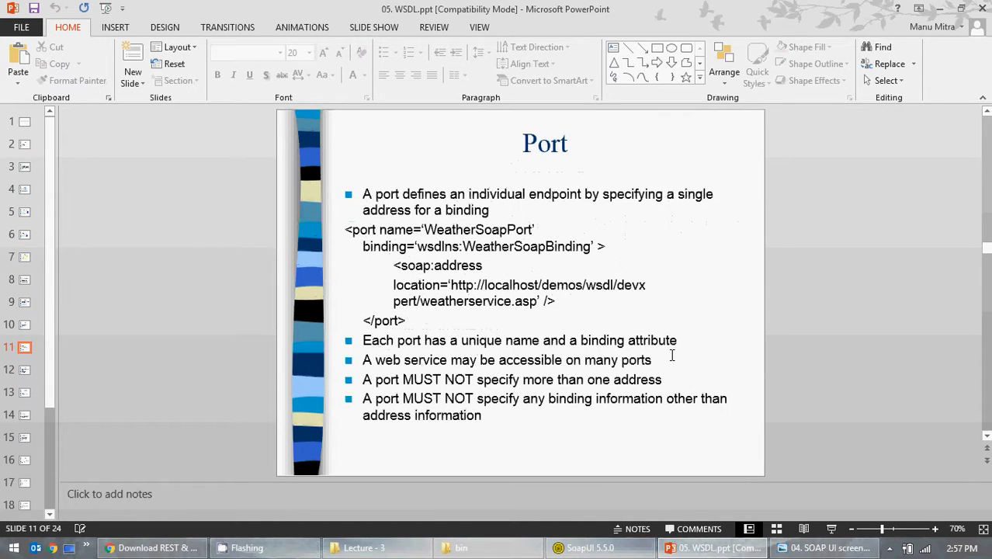
{"action": "scroll", "coordinate": [672, 354], "scroll_direction": "down", "scroll_amount": 1}
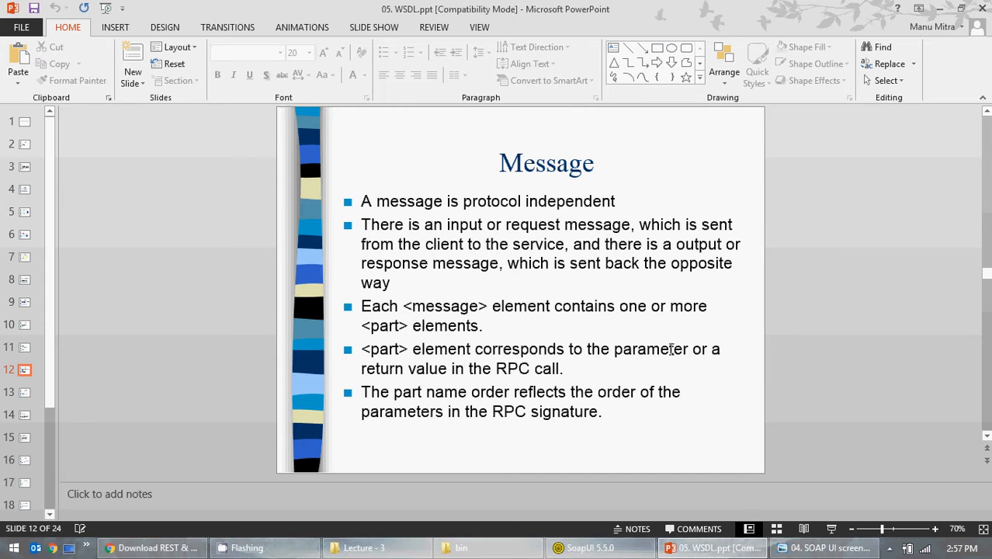
{"action": "scroll", "coordinate": [726, 322], "scroll_direction": "down", "scroll_amount": 1}
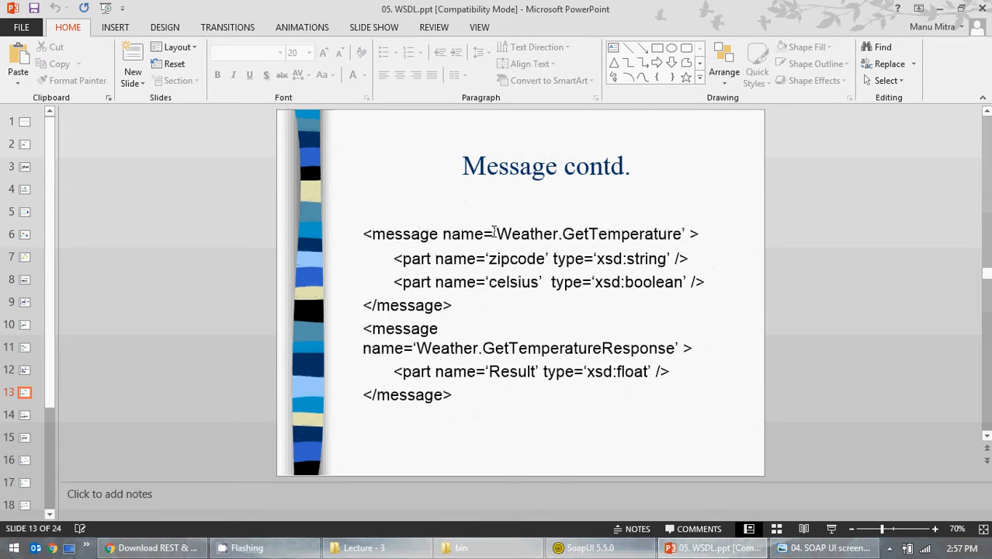
Highlight Weather.GetTemperature and zipcode in the message example and locate the zipcode field in the SOAP UI screenshot's request
{"action": "left_click_drag", "start_coordinate": [504, 234], "coordinate": [686, 241]}
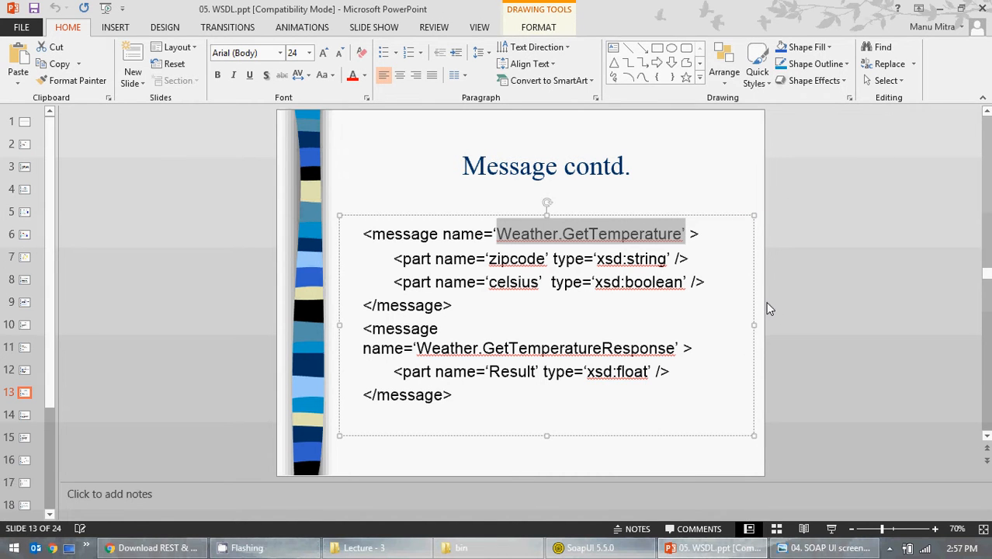
{"action": "left_click_drag", "start_coordinate": [487, 258], "coordinate": [517, 259]}
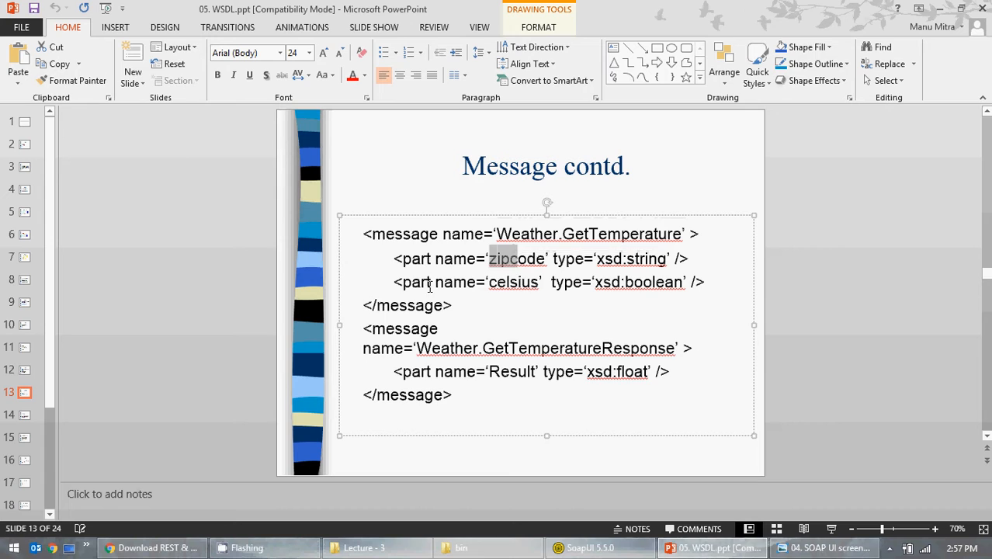
{"action": "left_click", "coordinate": [824, 548]}
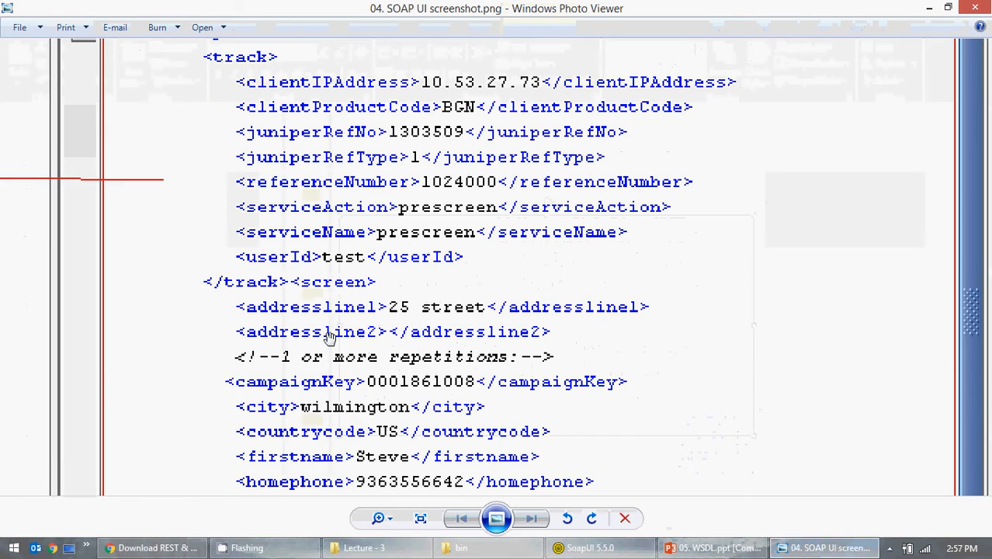
{"action": "left_click_drag", "start_coordinate": [363, 387], "coordinate": [388, 173]}
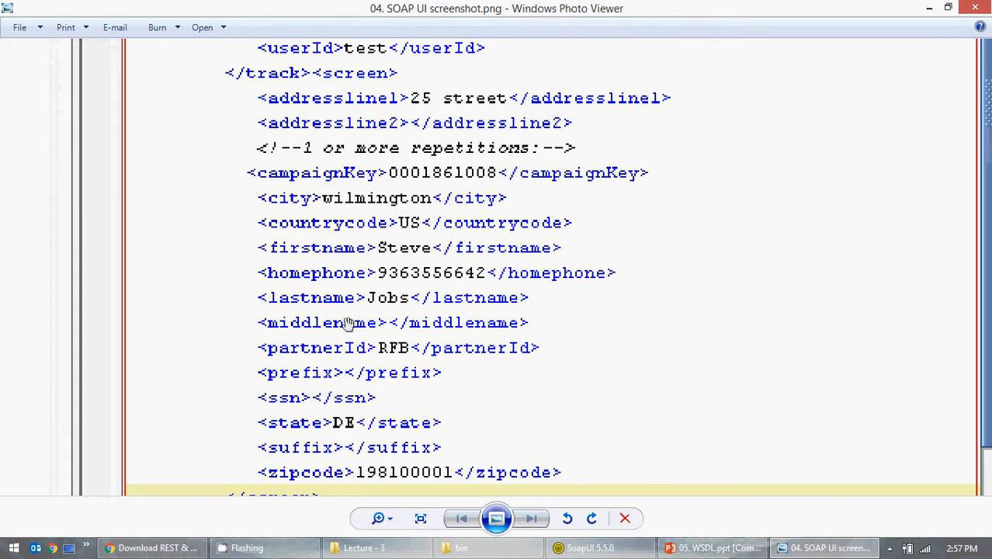
{"action": "left_click_drag", "start_coordinate": [353, 397], "coordinate": [440, 325]}
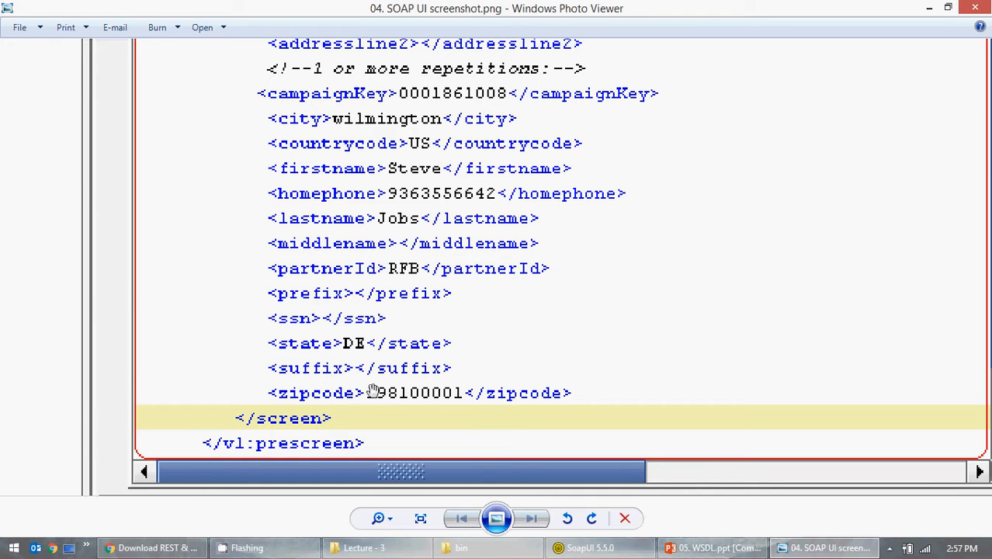
Review the remaining WSDL slides, from Operations and PortType through the SOAP, HTTP and MIME bindings to References
{"action": "left_click", "coordinate": [712, 547]}
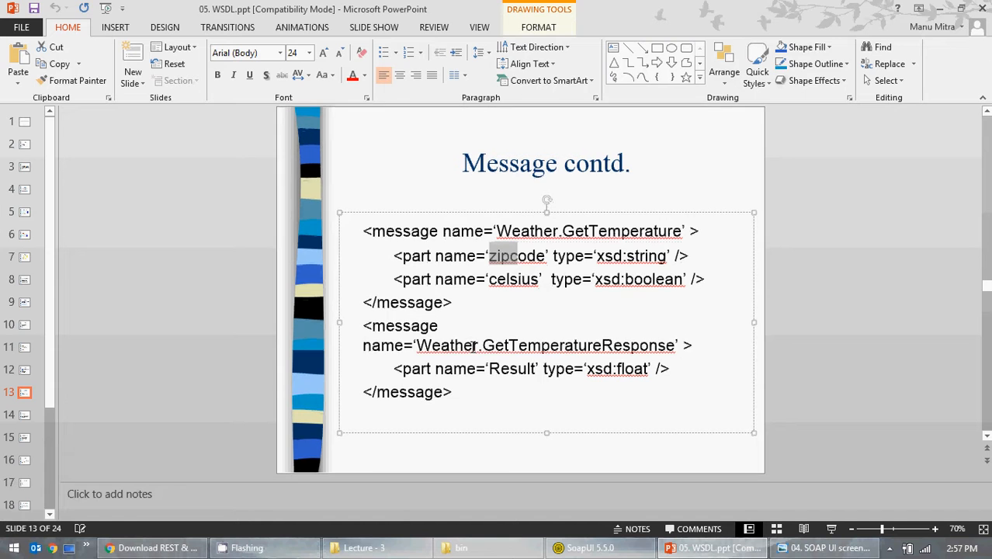
{"action": "scroll", "coordinate": [470, 347], "scroll_direction": "down", "scroll_amount": 1}
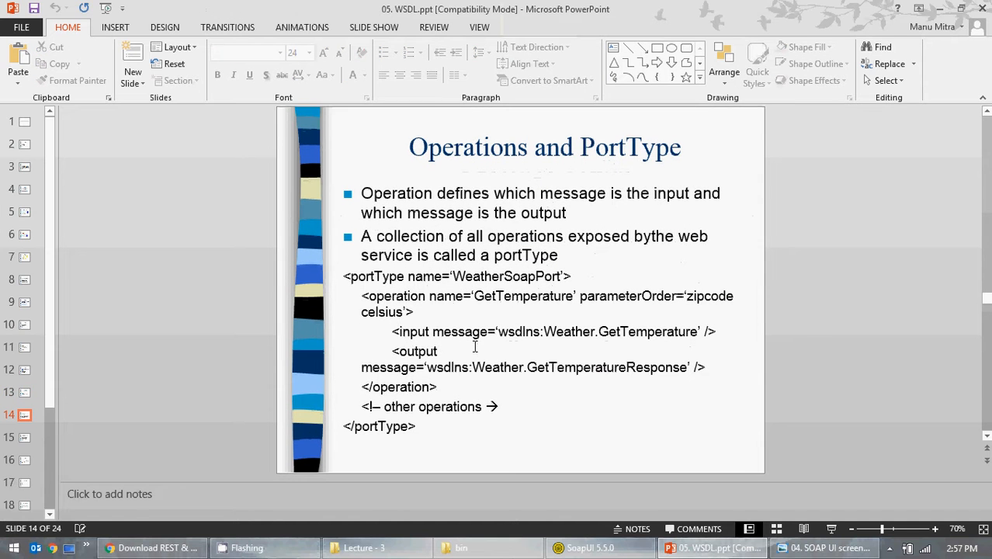
{"action": "scroll", "coordinate": [475, 347], "scroll_direction": "down", "scroll_amount": 1}
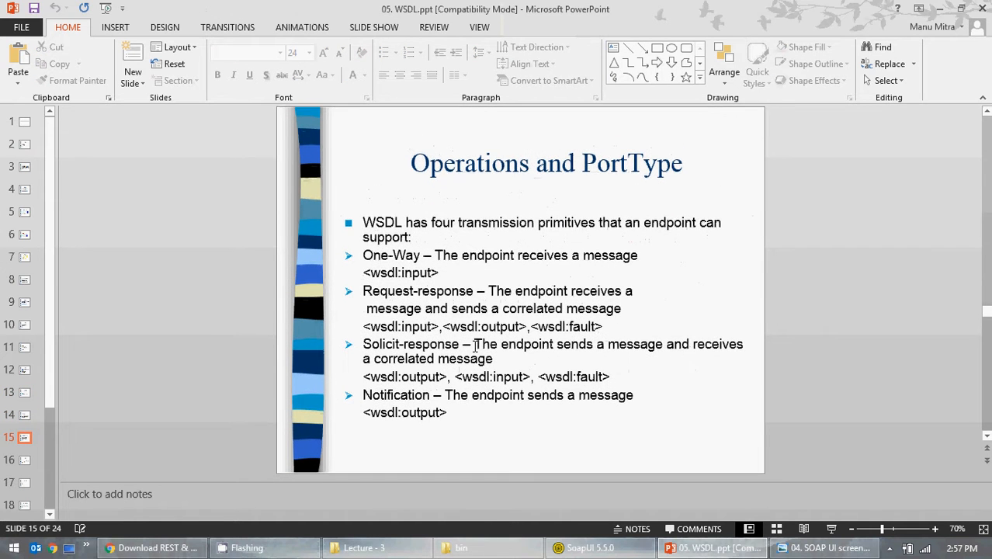
{"action": "scroll", "coordinate": [475, 347], "scroll_direction": "down", "scroll_amount": 1}
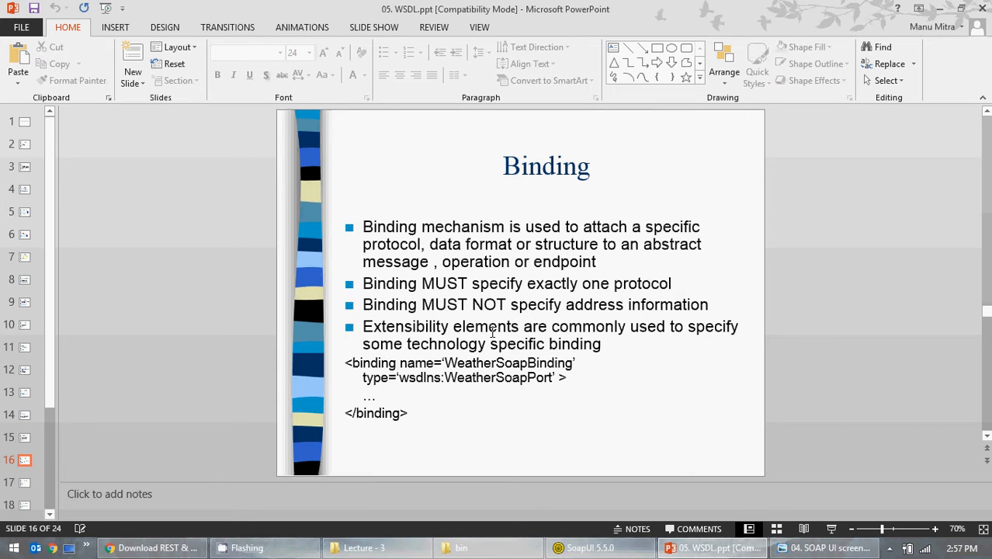
{"action": "key", "text": "Page_Down"}
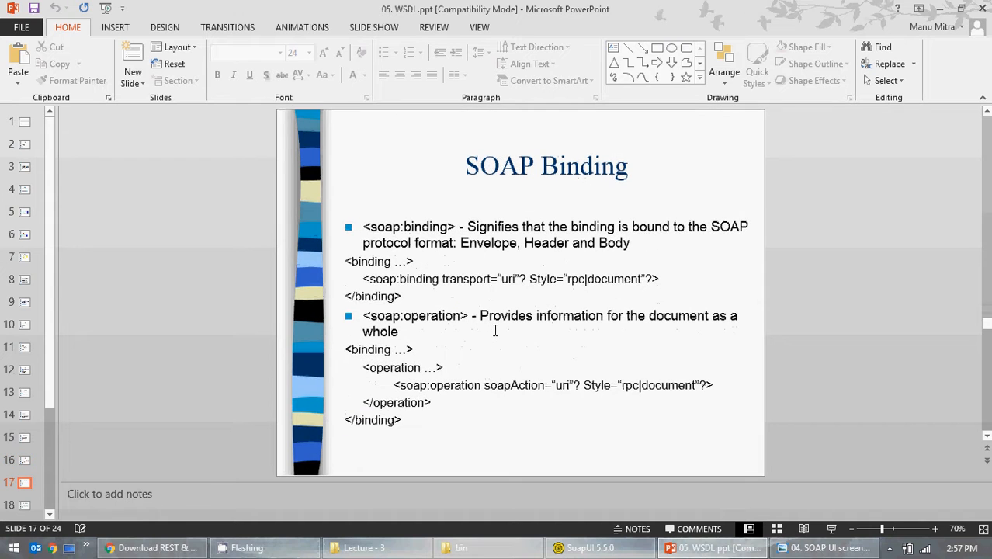
{"action": "key", "text": "Page_Down"}
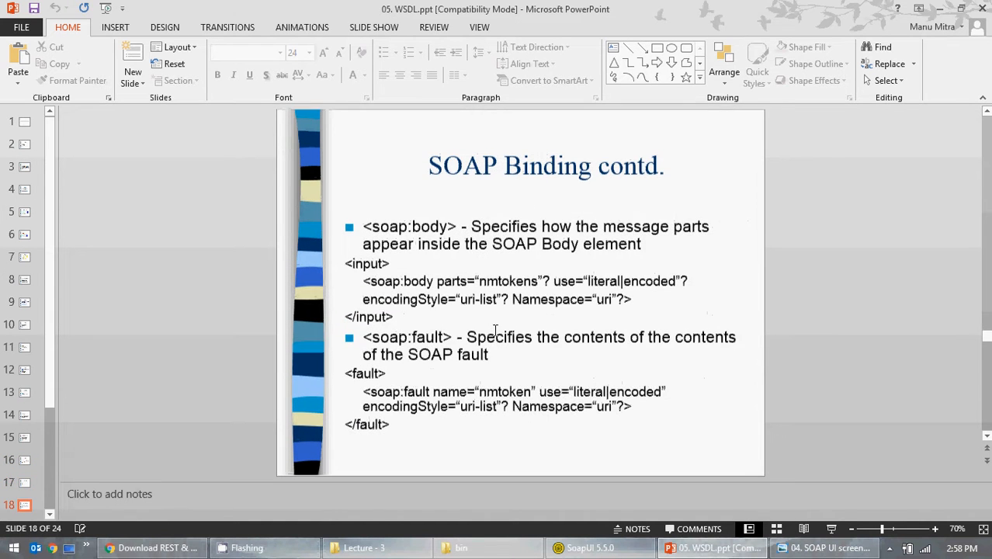
{"action": "key", "text": "Page_Down"}
{"action": "key", "text": "Page_Down"}
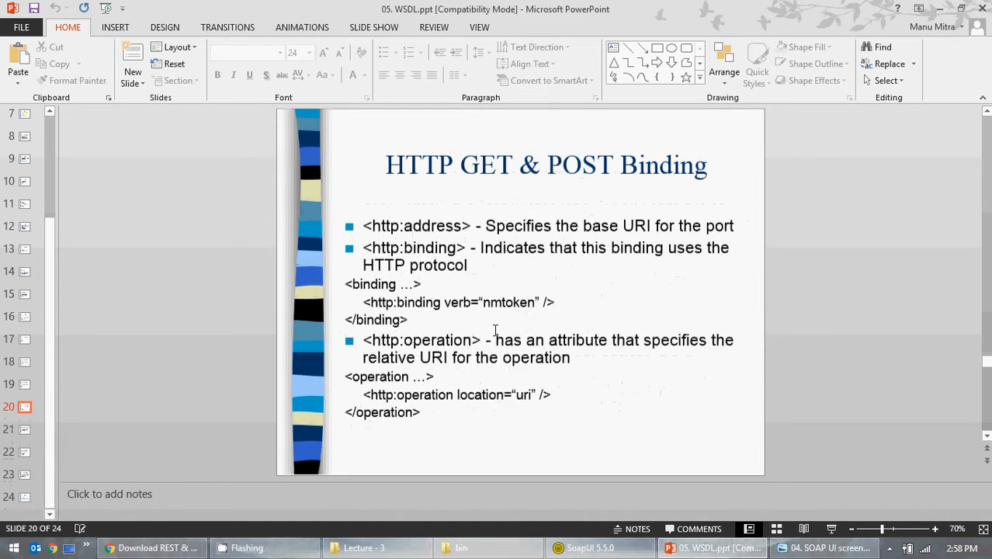
{"action": "key", "text": "Page_Down"}
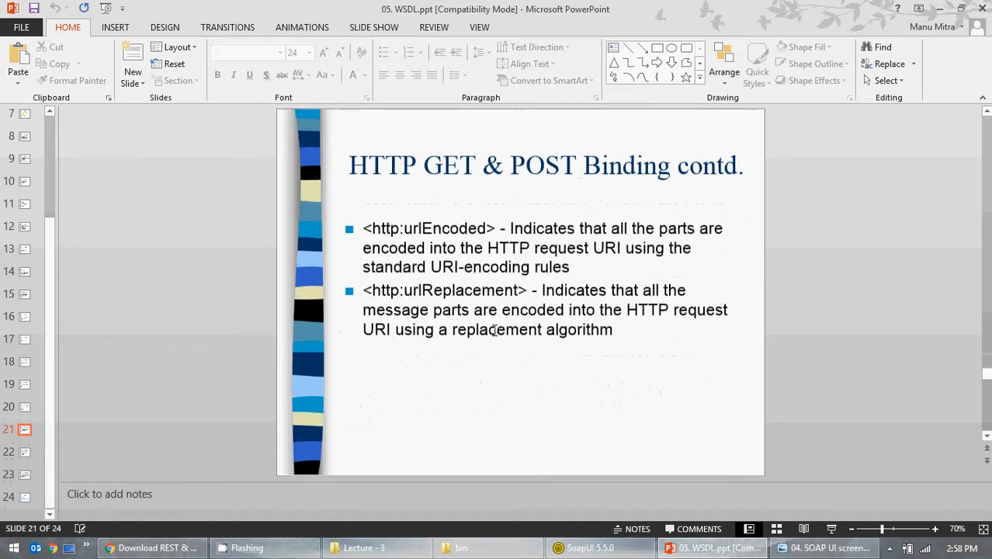
{"action": "key", "text": "Page_Down"}
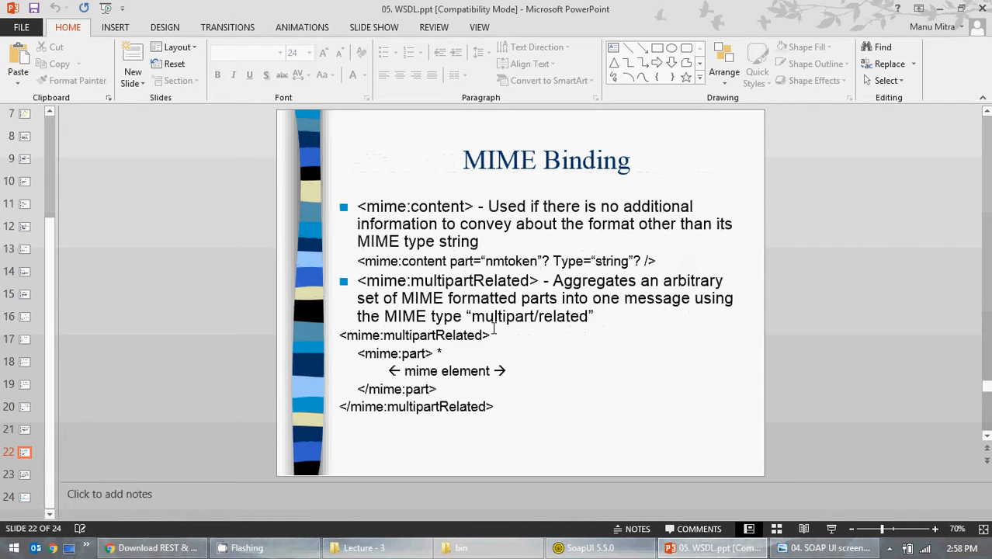
{"action": "key", "text": "Page_Down"}
{"action": "key", "text": "Page_Down"}
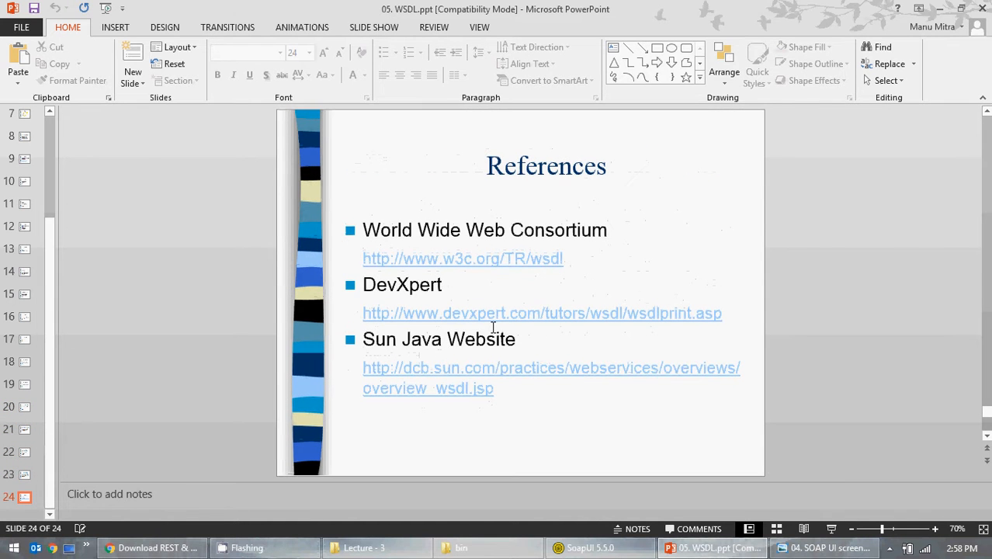
{"action": "scroll", "coordinate": [493, 328], "scroll_direction": "down", "scroll_amount": 2}
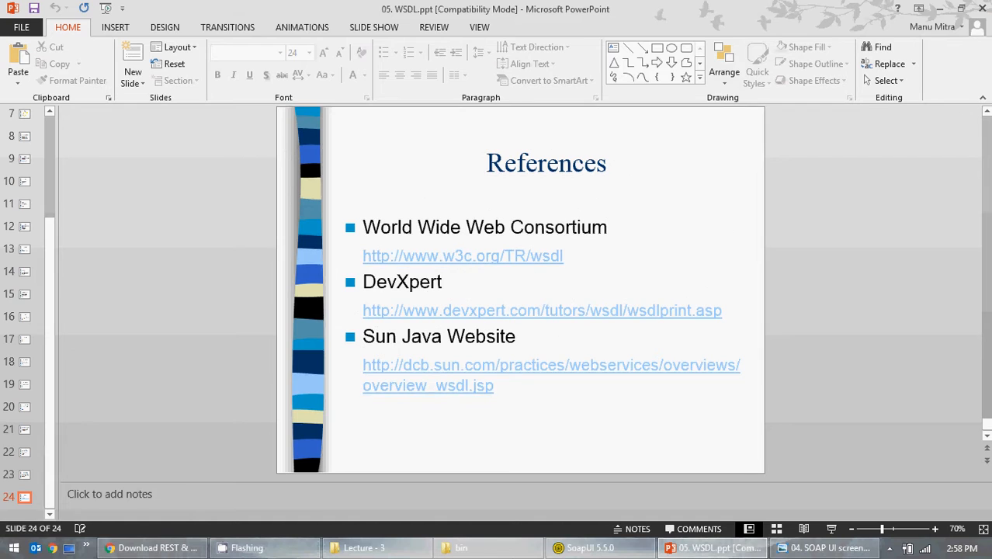
Close the WSDL presentation and open the 09. SOAP UI folder in File Explorer
{"action": "left_click", "coordinate": [981, 8]}
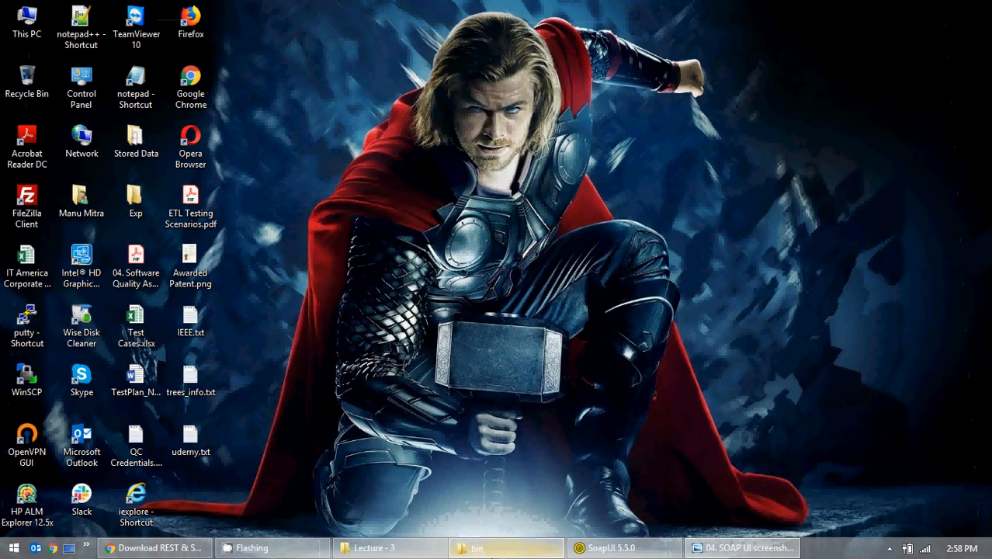
{"action": "left_click", "coordinate": [492, 552]}
{"action": "left_click", "coordinate": [491, 551]}
{"action": "left_click", "coordinate": [388, 548]}
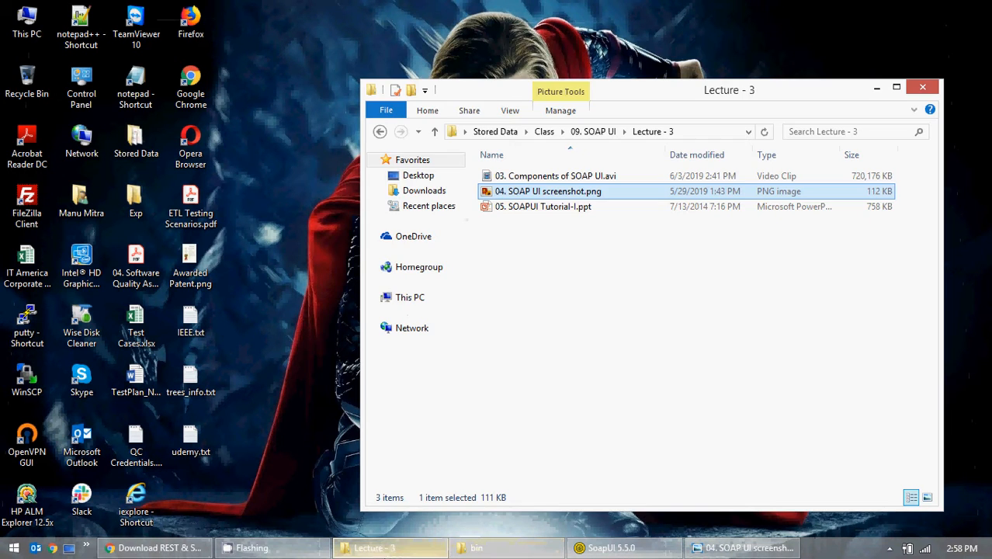
{"action": "left_click", "coordinate": [595, 134]}
Move 05. WSDL.ppt from the 09. SOAP UI folder into its Lecture - 4 subfolder
{"action": "left_click", "coordinate": [535, 239]}
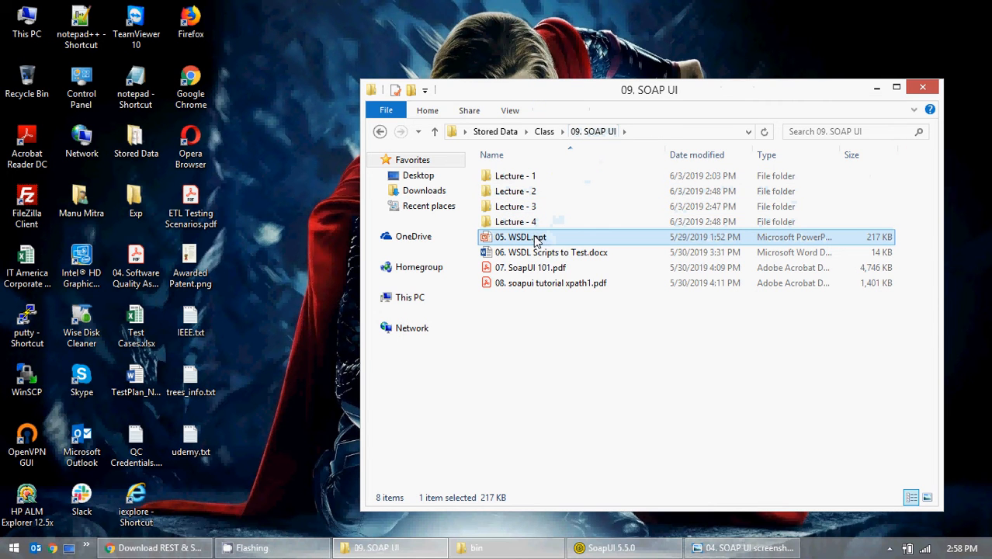
{"action": "right_click", "coordinate": [536, 240]}
{"action": "left_click", "coordinate": [598, 454]}
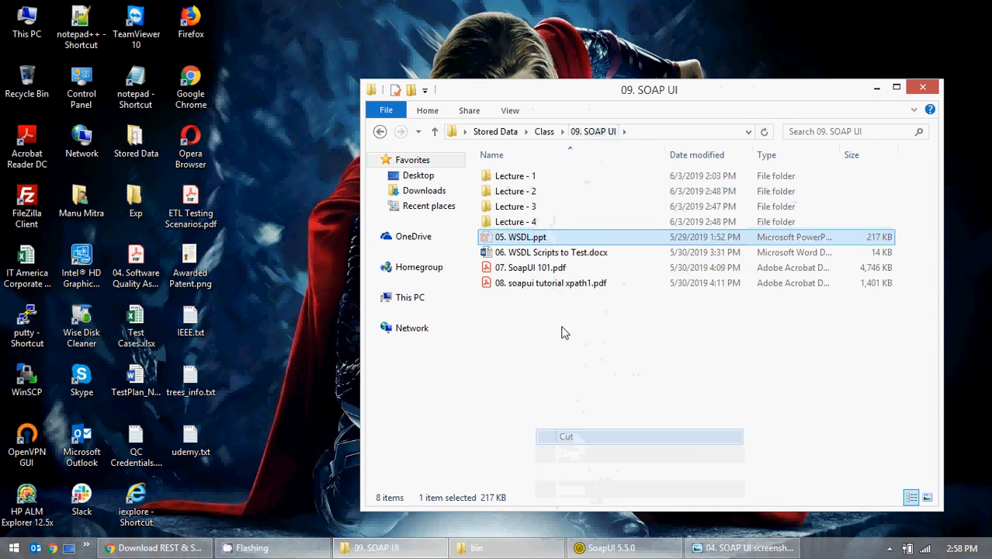
{"action": "double_click", "coordinate": [515, 222]}
{"action": "right_click", "coordinate": [548, 258]}
{"action": "left_click", "coordinate": [590, 358]}
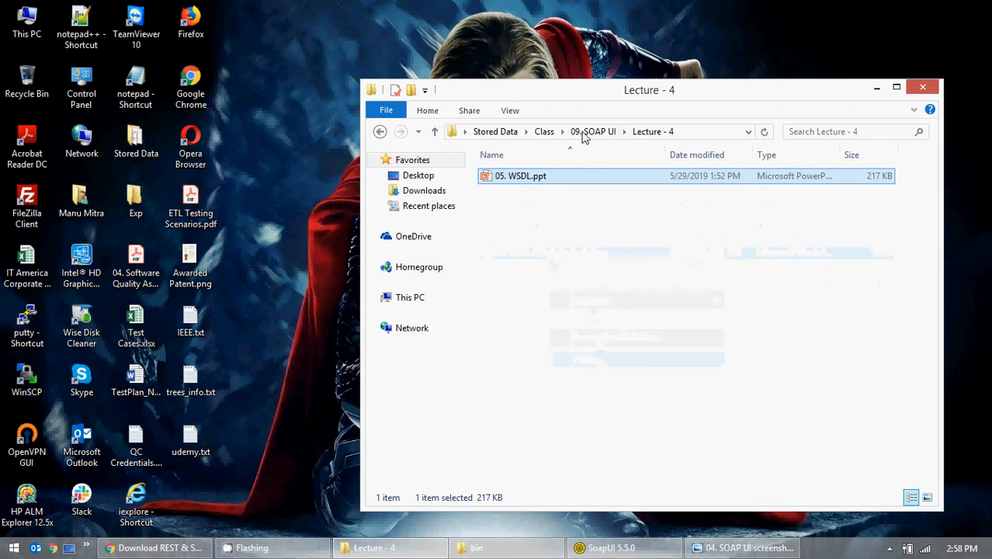
Rename 05. WSDL.ppt in the Lecture - 4 folder to 05. WSDL Introduction.ppt
{"action": "left_click", "coordinate": [531, 180]}
{"action": "key", "text": "Right"}
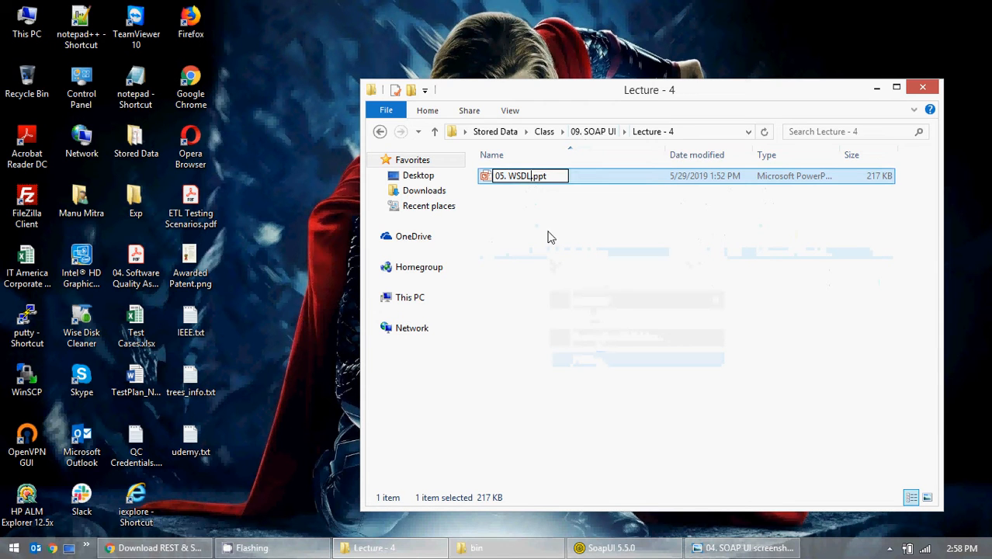
{"action": "type", "text": "Introd"}
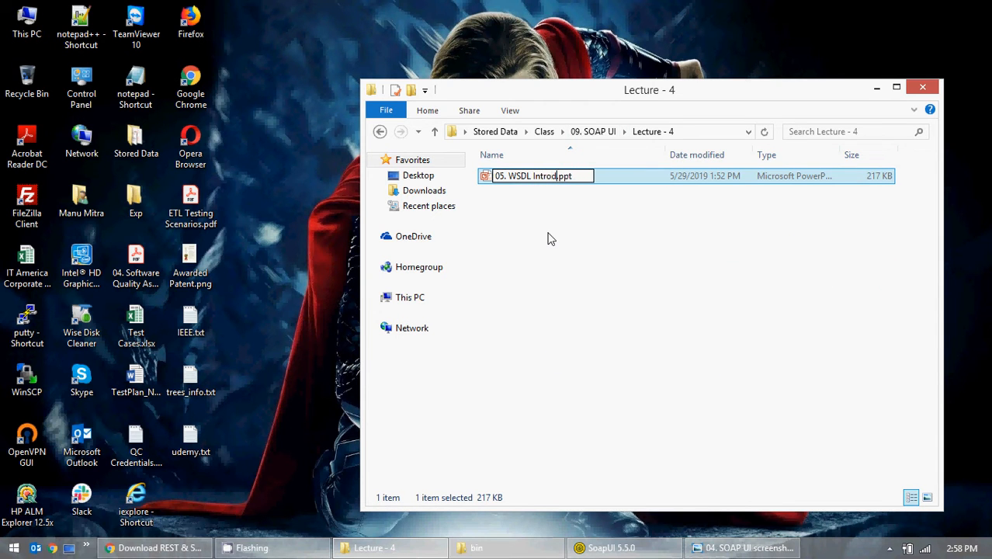
{"action": "type", "text": "uction"}
{"action": "key", "text": "Return"}
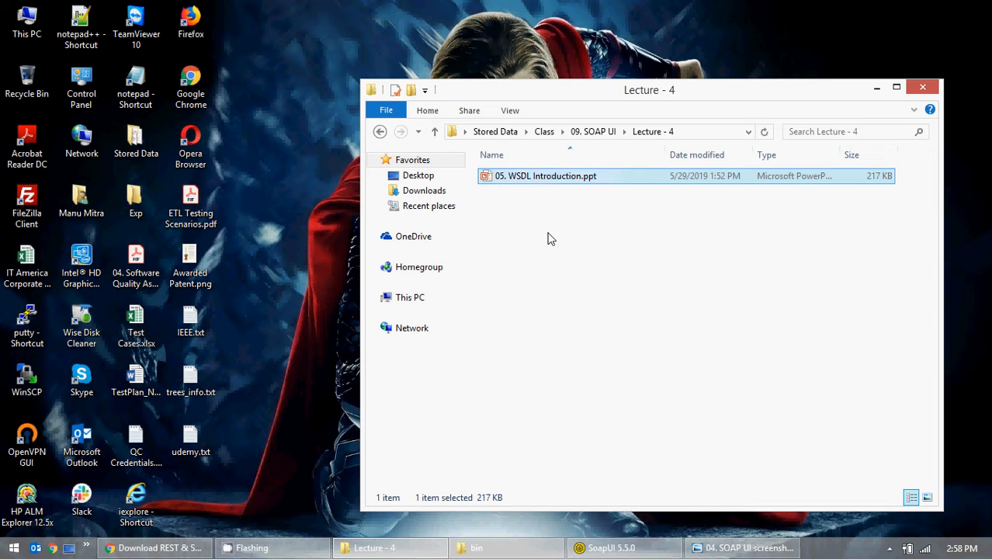
Check the contents of the Lecture - 3 folder and return to the 09. SOAP UI folder
{"action": "left_click", "coordinate": [606, 132]}
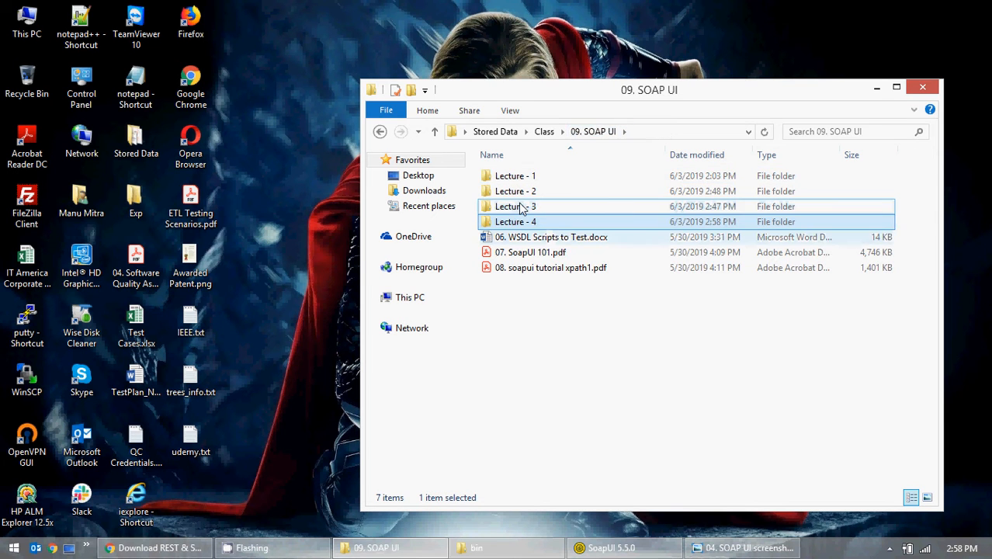
{"action": "double_click", "coordinate": [520, 206]}
{"action": "left_click", "coordinate": [592, 133]}
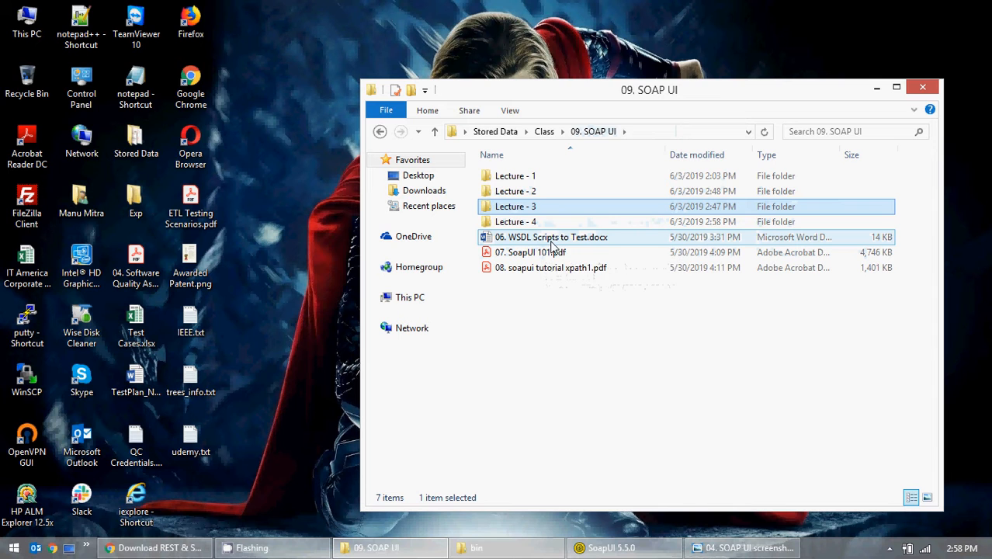
Move 06. WSDL Scripts to Test.docx from the 09. SOAP UI folder into its Lecture - 4 subfolder
{"action": "left_click", "coordinate": [547, 239]}
{"action": "right_click", "coordinate": [544, 240]}
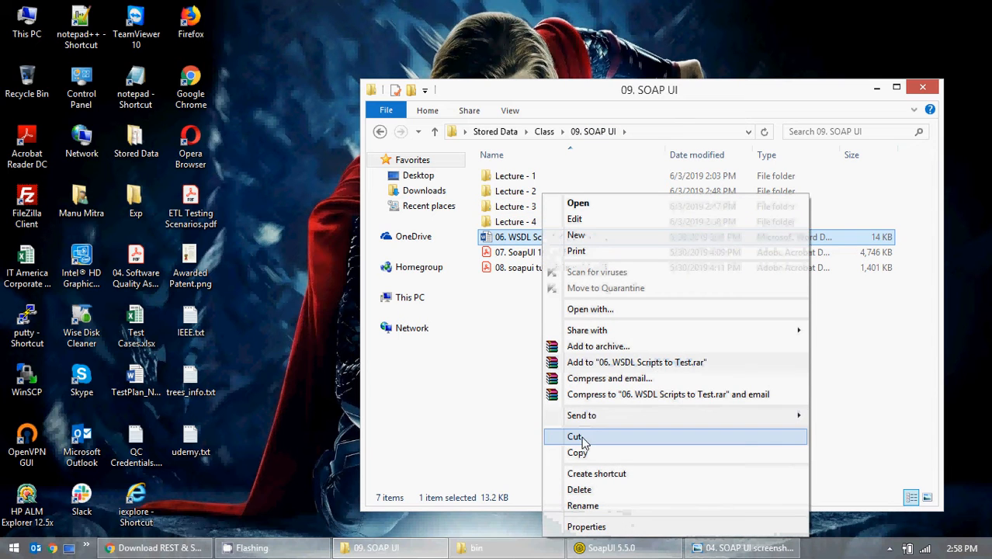
{"action": "left_click", "coordinate": [575, 437]}
{"action": "double_click", "coordinate": [517, 222]}
{"action": "right_click", "coordinate": [562, 284]}
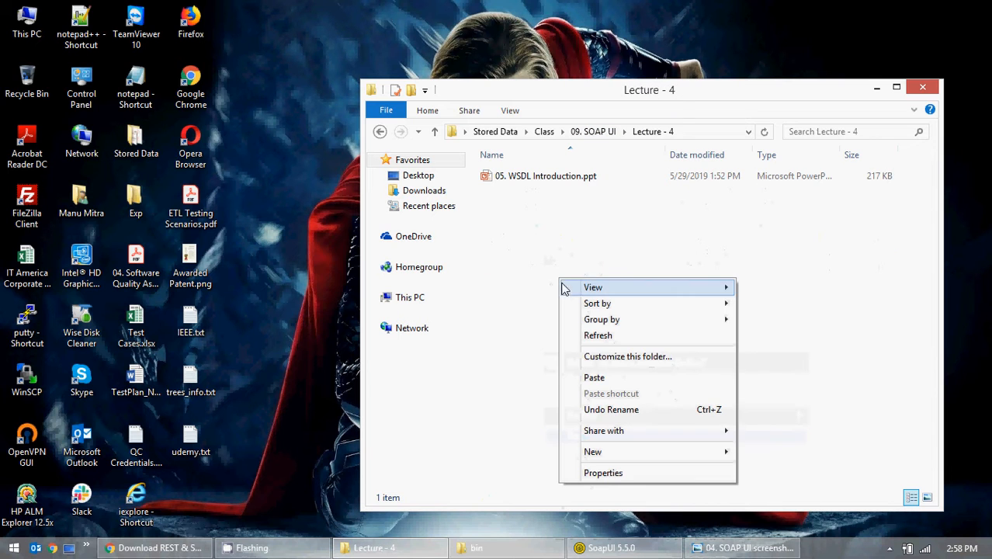
{"action": "left_click", "coordinate": [600, 379]}
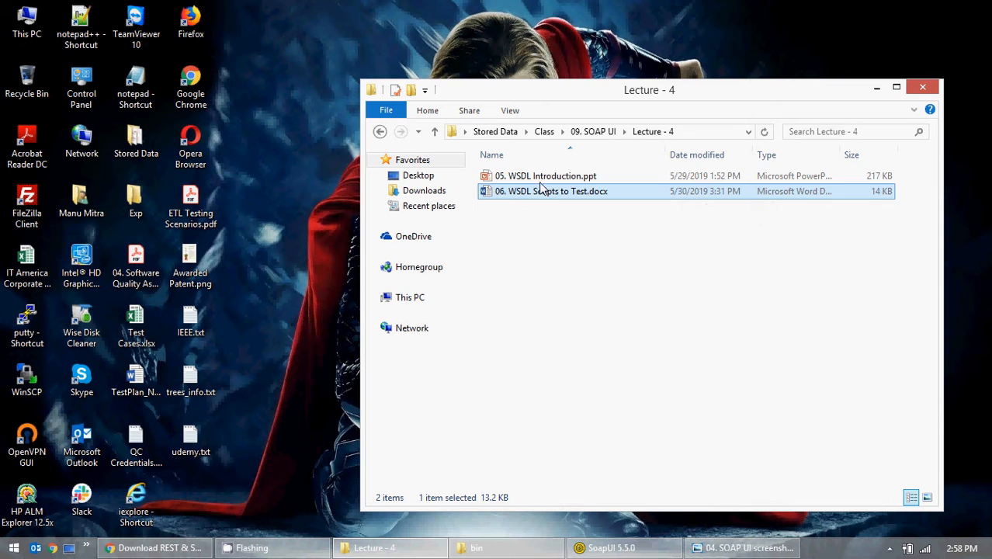
Open 06. WSDL Scripts to Test.docx in Word, copy the Number Conversion WSDL link and minimize the document
{"action": "double_click", "coordinate": [556, 194]}
{"action": "left_click", "coordinate": [877, 90]}
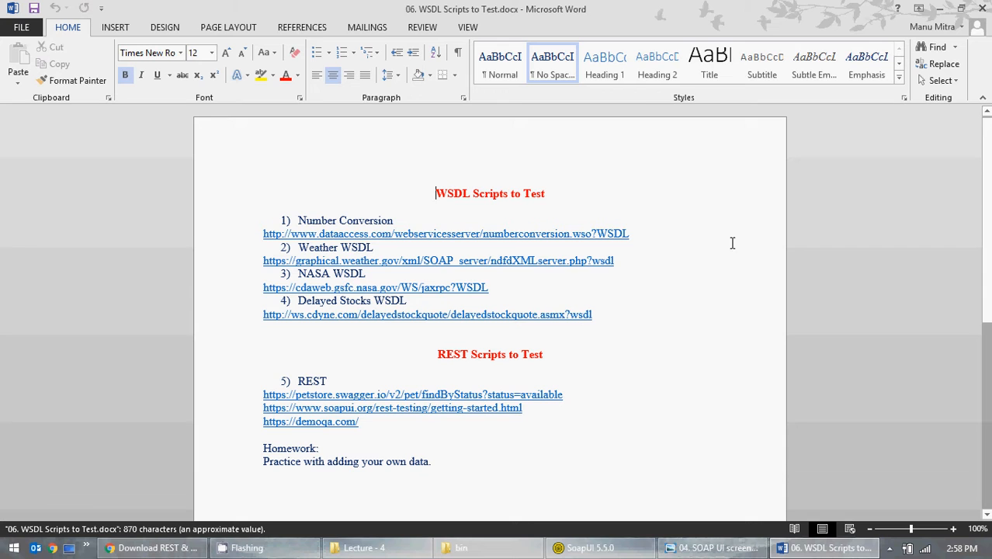
{"action": "left_click_drag", "start_coordinate": [631, 234], "coordinate": [503, 234]}
{"action": "left_click", "coordinate": [633, 248]}
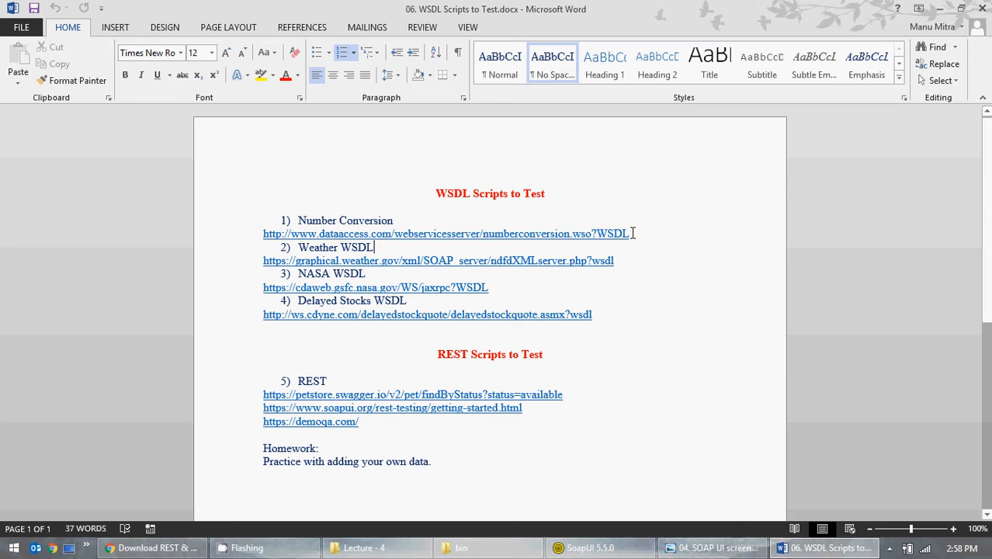
{"action": "left_click_drag", "start_coordinate": [634, 233], "coordinate": [261, 234]}
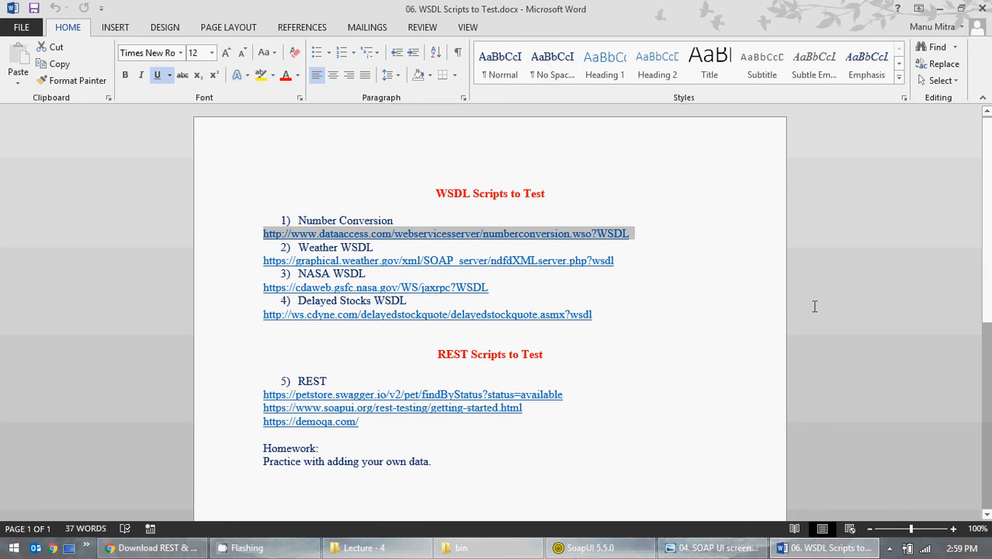
{"action": "left_click", "coordinate": [939, 7]}
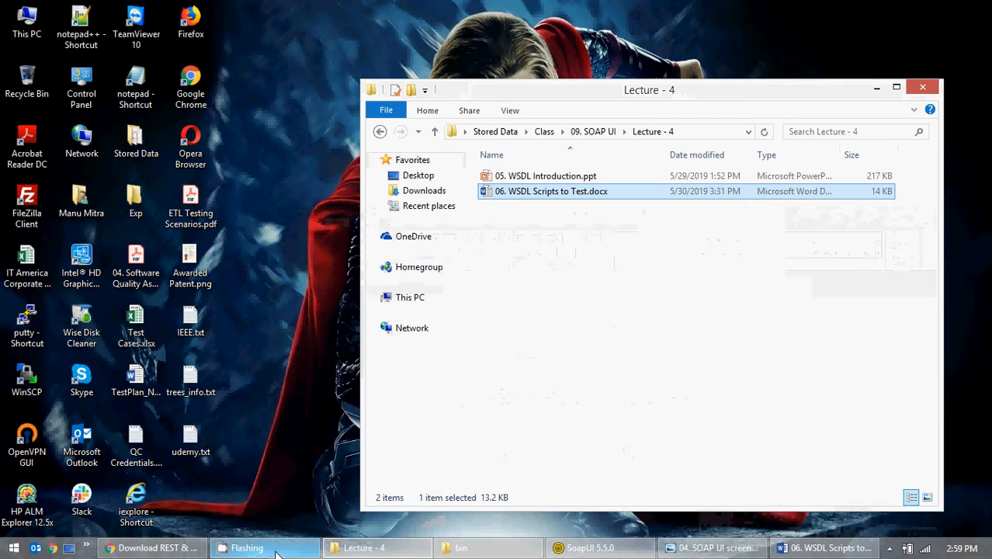
Switch to Chrome and load the copied Number Conversion WSDL address in a new tab
{"action": "left_click", "coordinate": [155, 548]}
{"action": "left_click", "coordinate": [204, 12]}
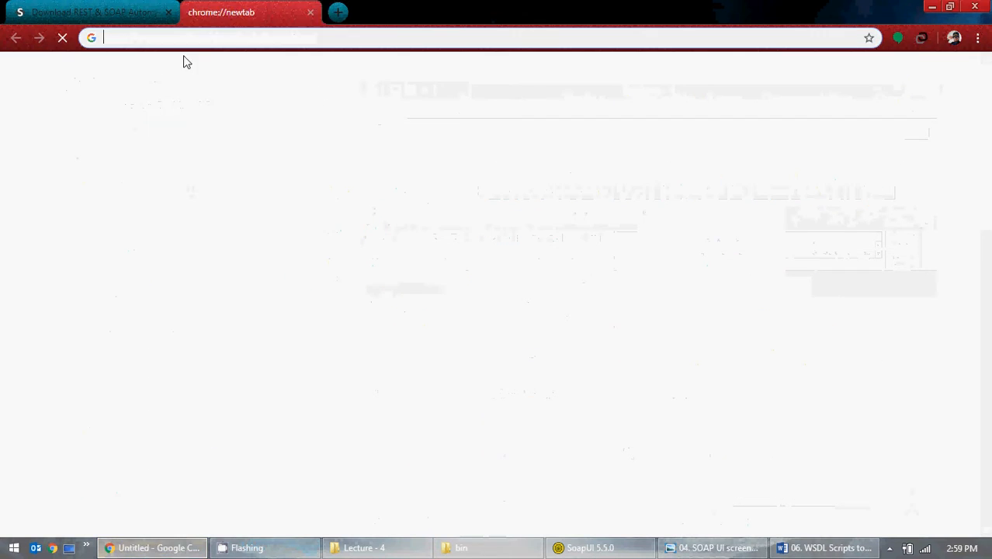
{"action": "key", "text": "ctrl+v"}
{"action": "key", "text": "Return"}
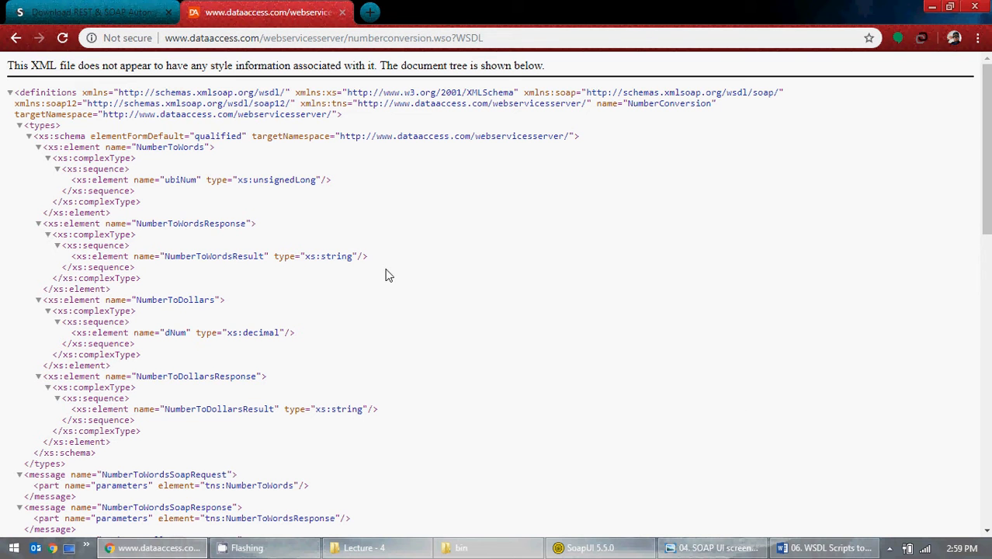
Examine the Number Conversion WSDL from types through service, consulting the list of test links in the Word document along the way
{"action": "scroll", "coordinate": [380, 240], "scroll_direction": "down", "scroll_amount": 10}
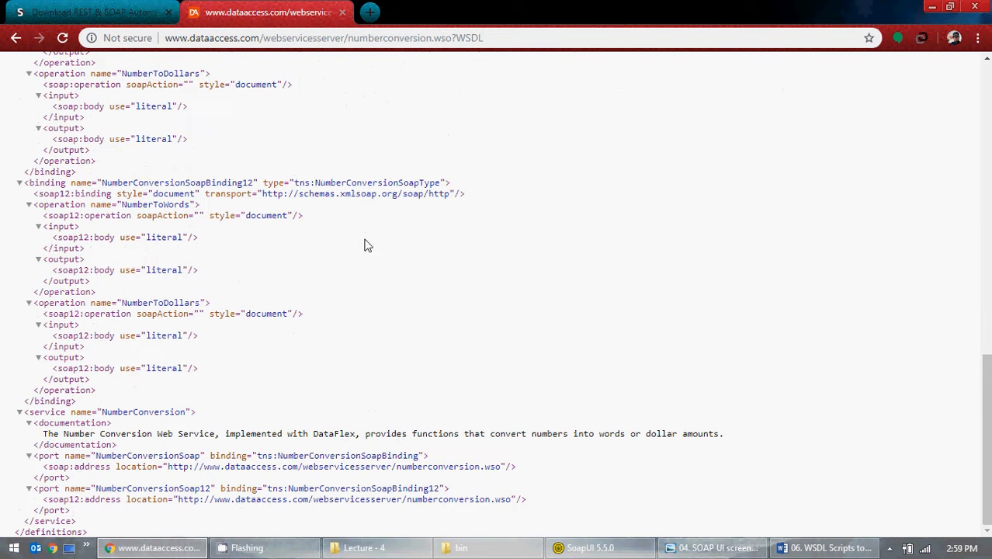
{"action": "scroll", "coordinate": [363, 225], "scroll_direction": "up", "scroll_amount": 6}
{"action": "scroll", "coordinate": [361, 219], "scroll_direction": "up", "scroll_amount": 5}
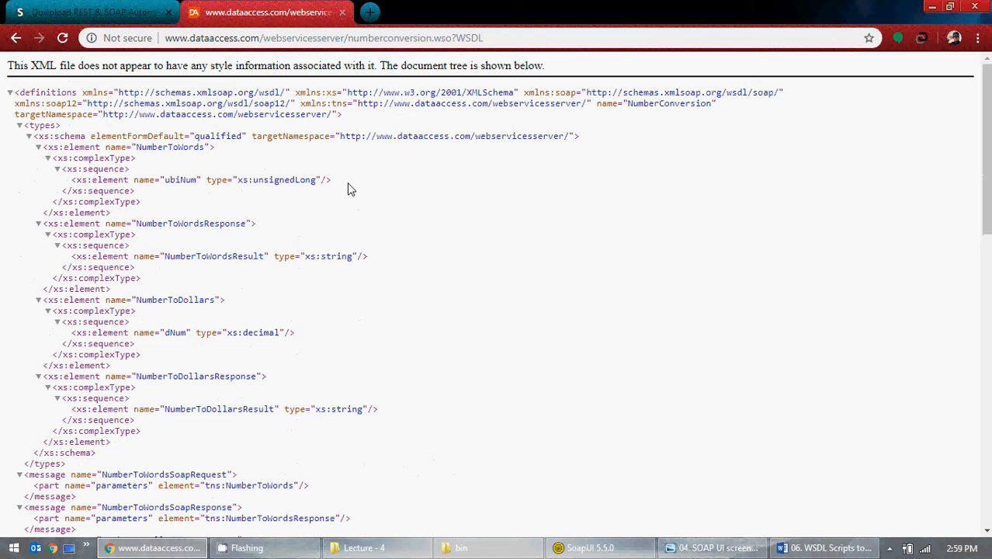
{"action": "left_click", "coordinate": [826, 547]}
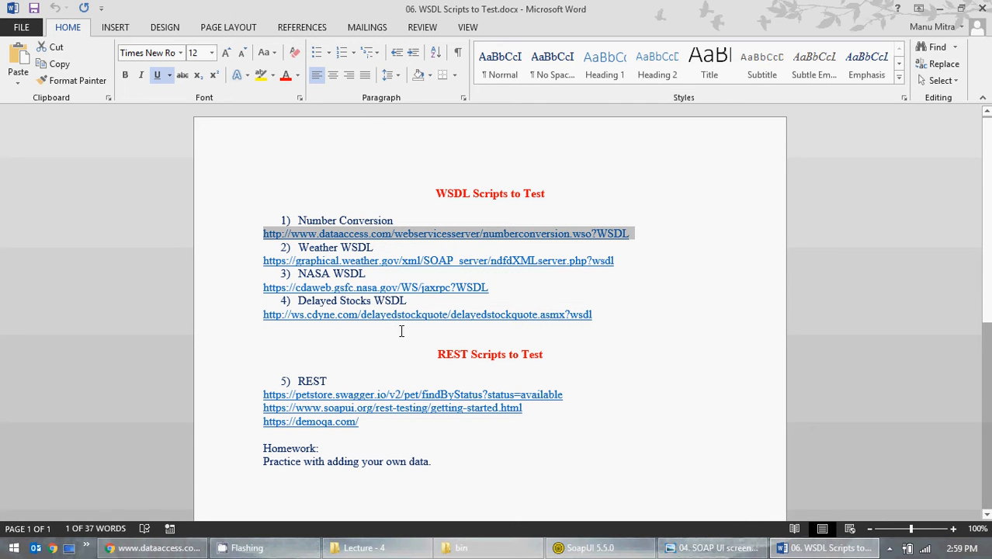
{"action": "left_click", "coordinate": [939, 9]}
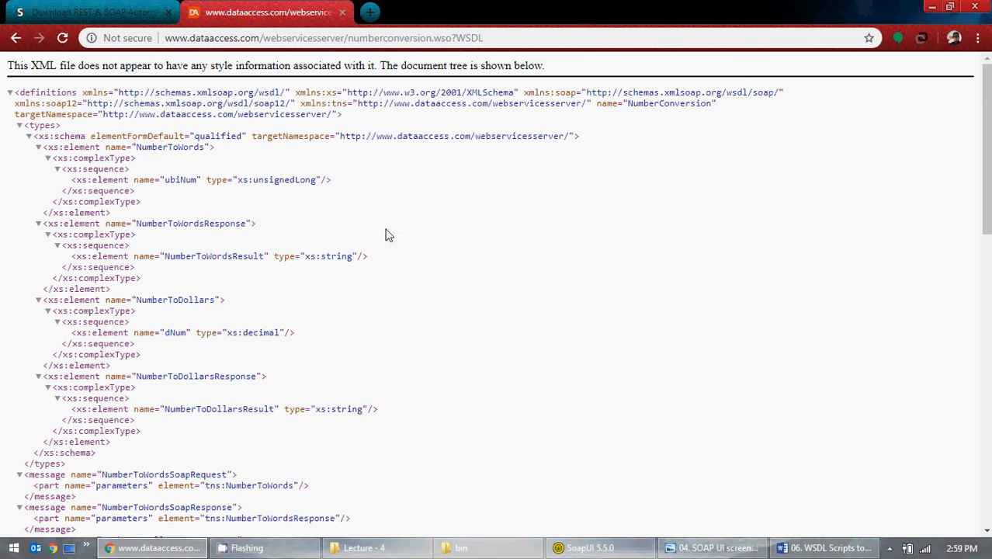
{"action": "scroll", "coordinate": [382, 213], "scroll_direction": "down", "scroll_amount": 3}
{"action": "scroll", "coordinate": [381, 219], "scroll_direction": "down", "scroll_amount": 4}
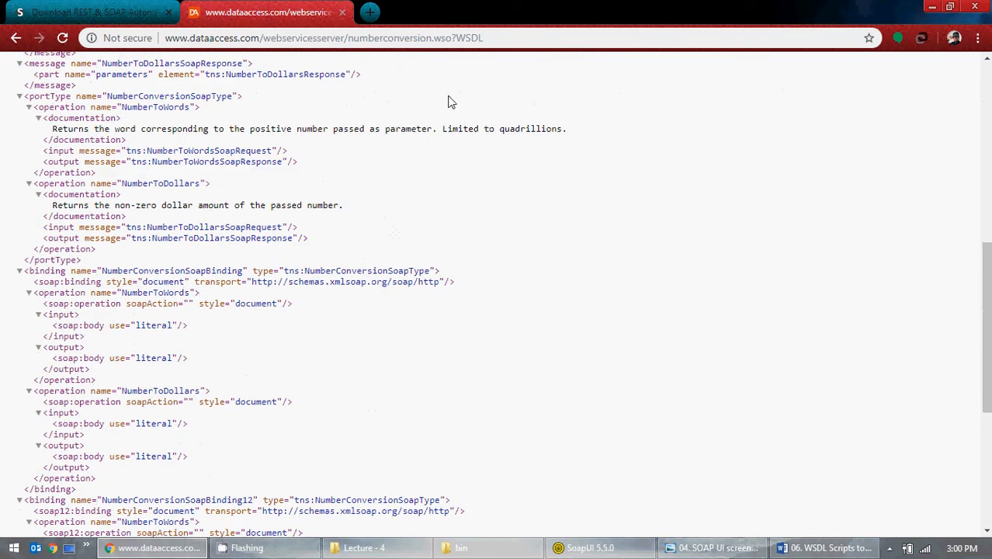
{"action": "scroll", "coordinate": [496, 341], "scroll_direction": "down", "scroll_amount": 4}
{"action": "scroll", "coordinate": [371, 213], "scroll_direction": "up", "scroll_amount": 15}
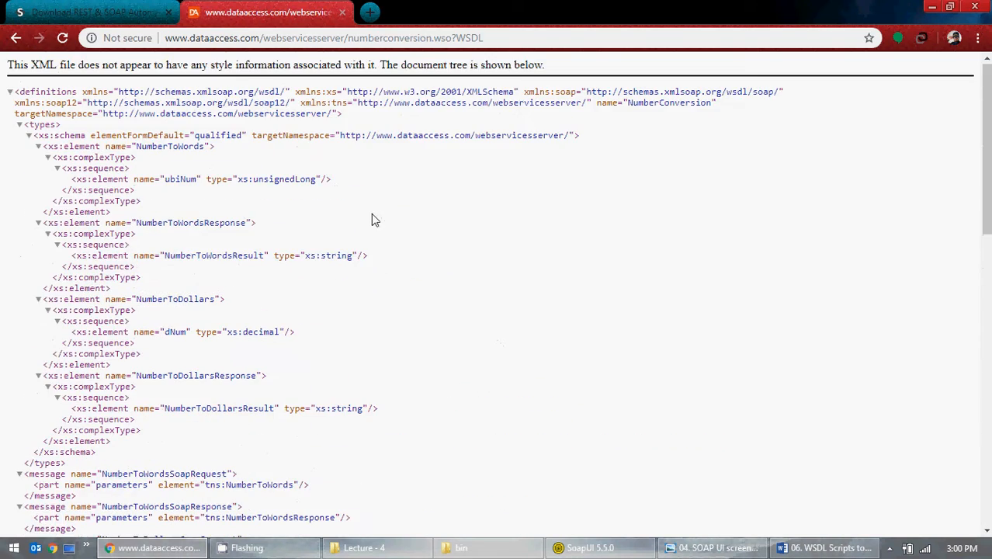
{"action": "scroll", "coordinate": [368, 196], "scroll_direction": "down", "scroll_amount": 15}
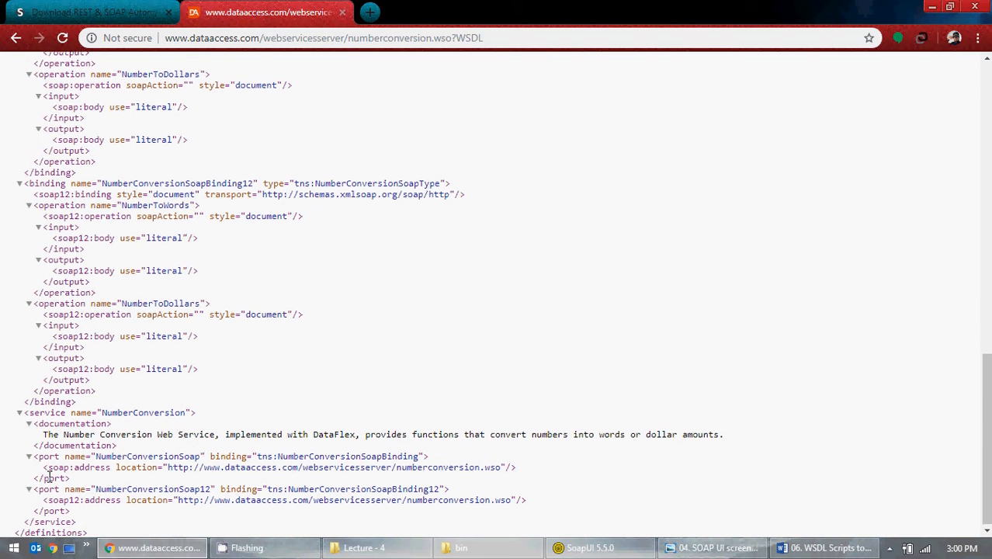
{"action": "scroll", "coordinate": [47, 475], "scroll_direction": "up", "scroll_amount": 15}
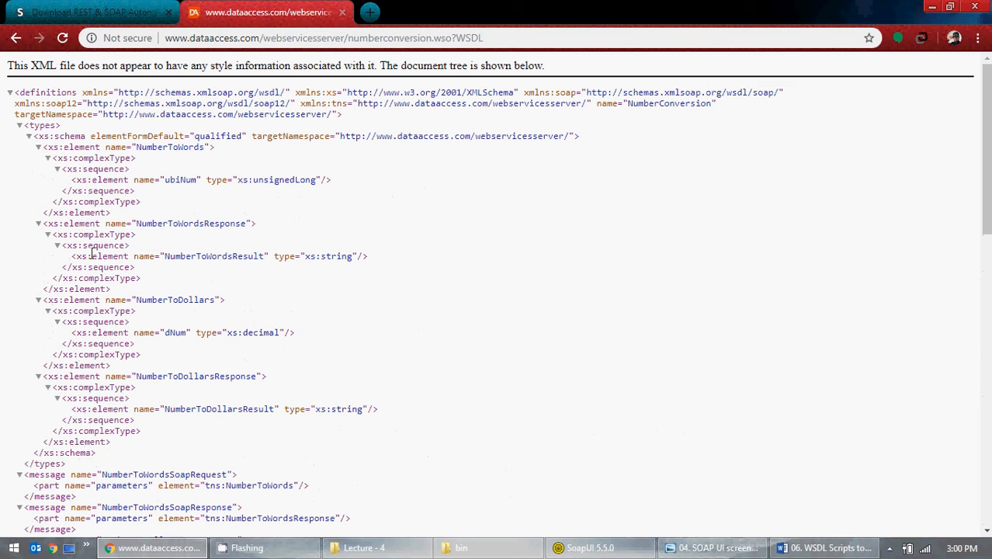
Collapse the types, message, portType, binding and service elements of the Number Conversion WSDL
{"action": "left_click", "coordinate": [19, 126]}
{"action": "left_click", "coordinate": [18, 137]}
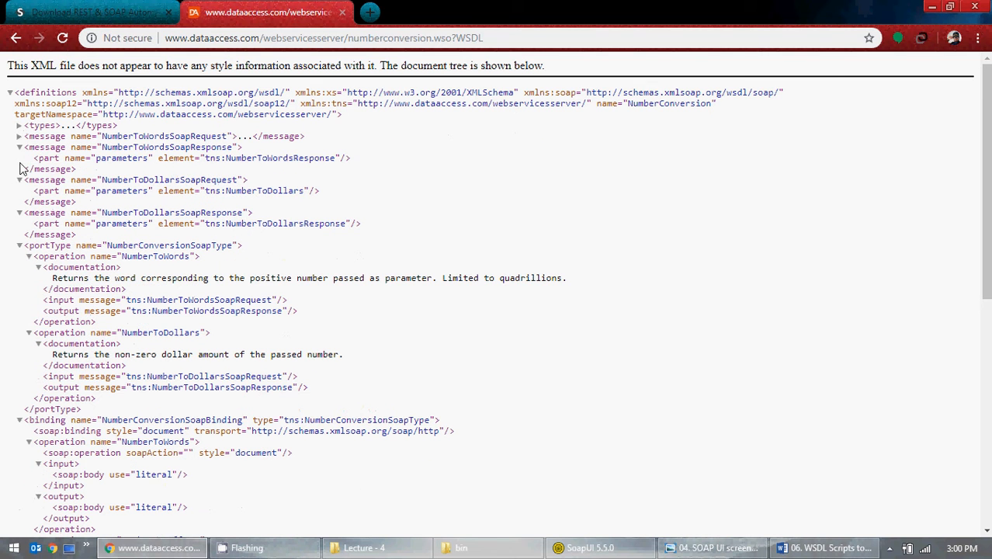
{"action": "left_click", "coordinate": [19, 146]}
{"action": "left_click", "coordinate": [19, 158]}
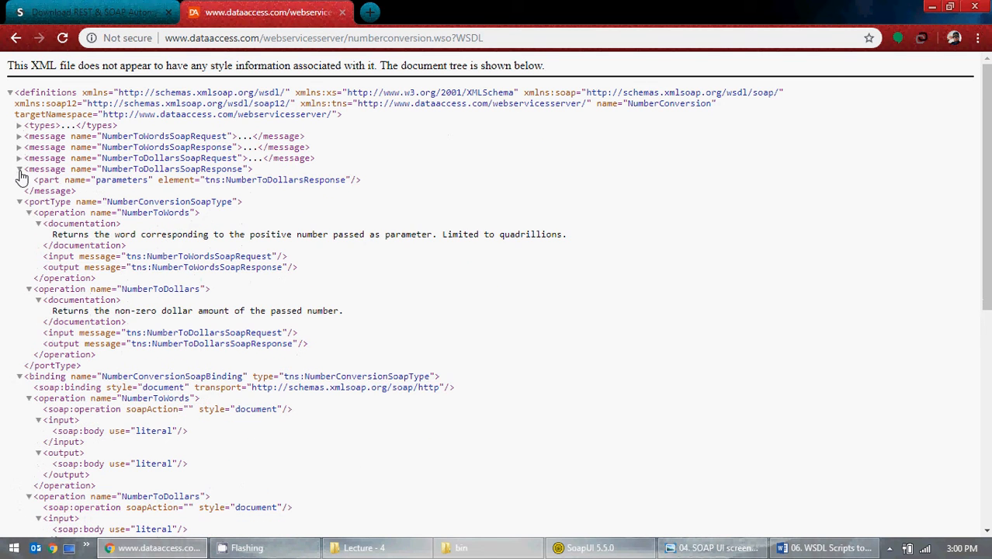
{"action": "left_click", "coordinate": [19, 169]}
{"action": "left_click", "coordinate": [18, 179]}
{"action": "left_click", "coordinate": [19, 190]}
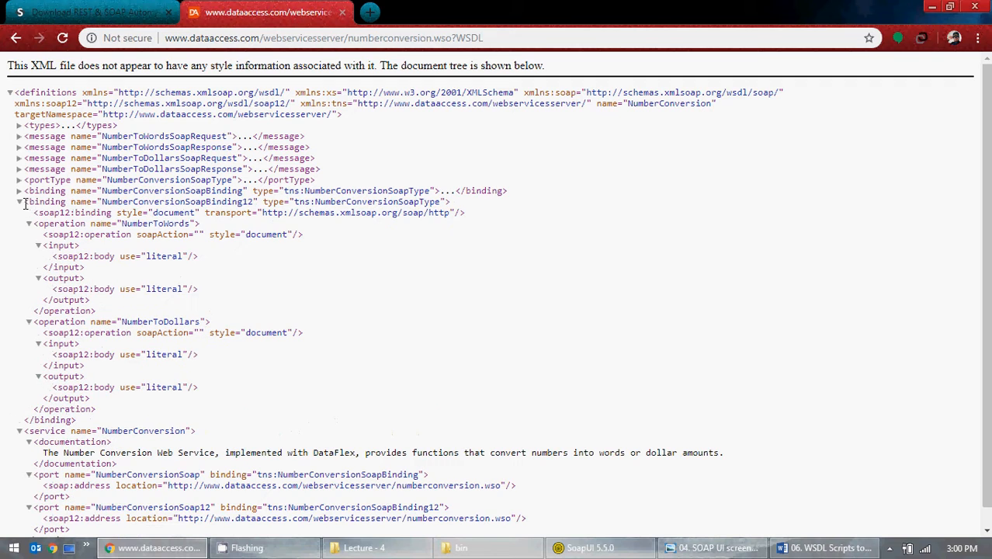
{"action": "left_click", "coordinate": [19, 202]}
{"action": "left_click", "coordinate": [19, 213]}
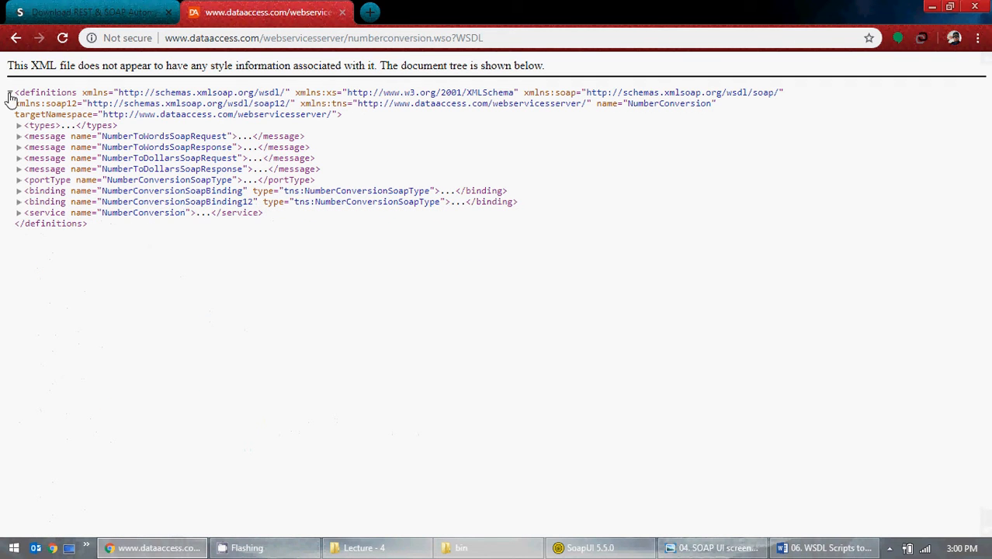
Collapse and re-expand the root definitions element, and highlight the WSDL page address
{"action": "left_click", "coordinate": [9, 93]}
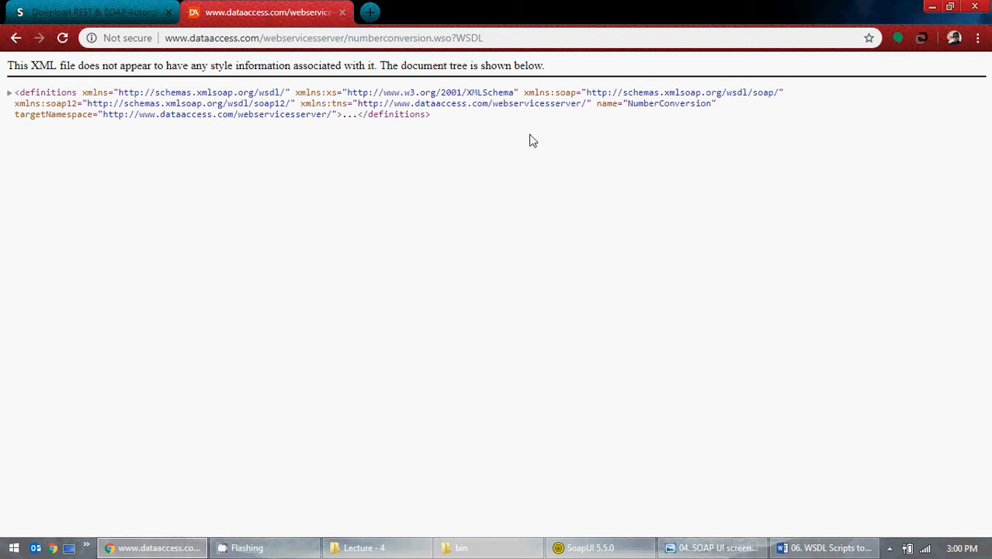
{"action": "left_click", "coordinate": [9, 93]}
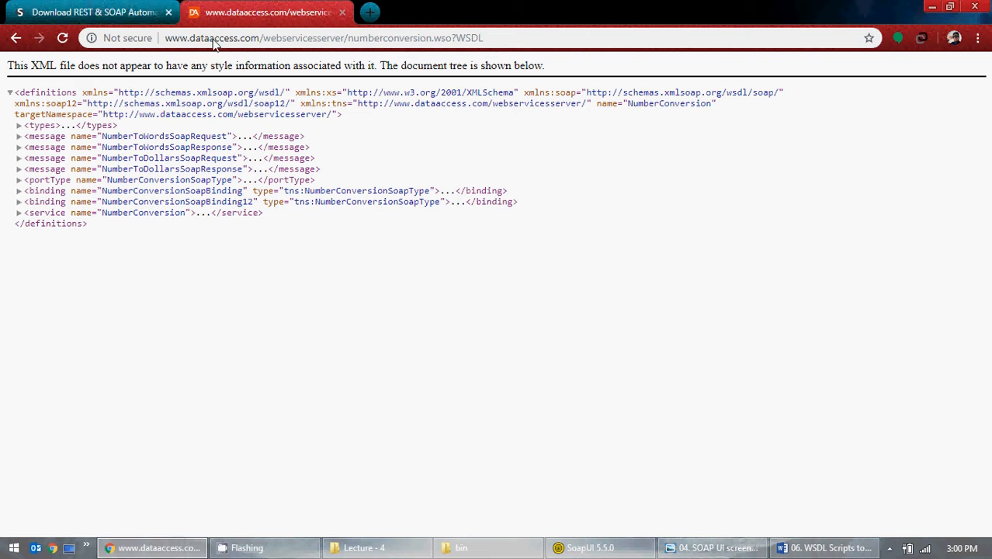
{"action": "left_click", "coordinate": [487, 37]}
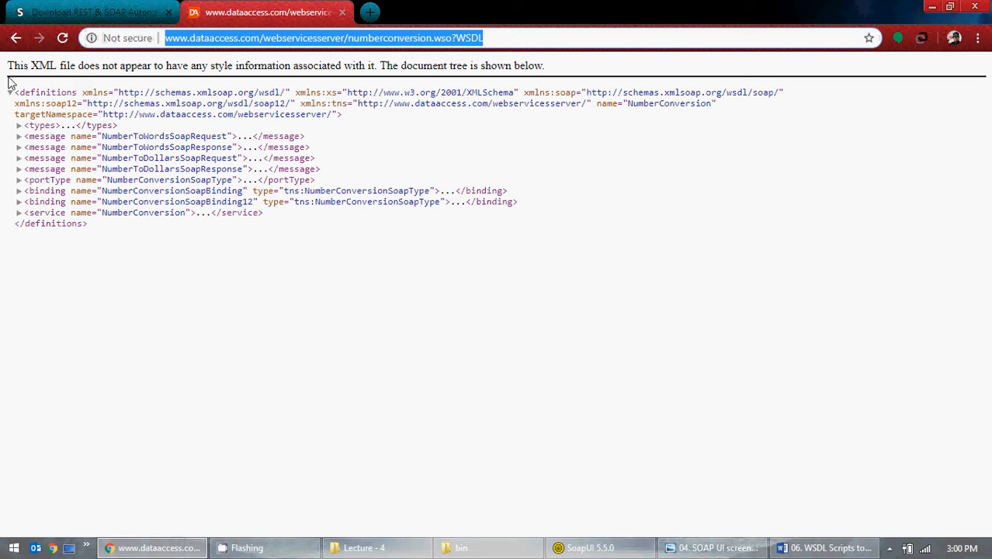
Expand the four NumberToWords and NumberToDollars message elements and the NumberConversionSoapType portType
{"action": "left_click", "coordinate": [19, 136]}
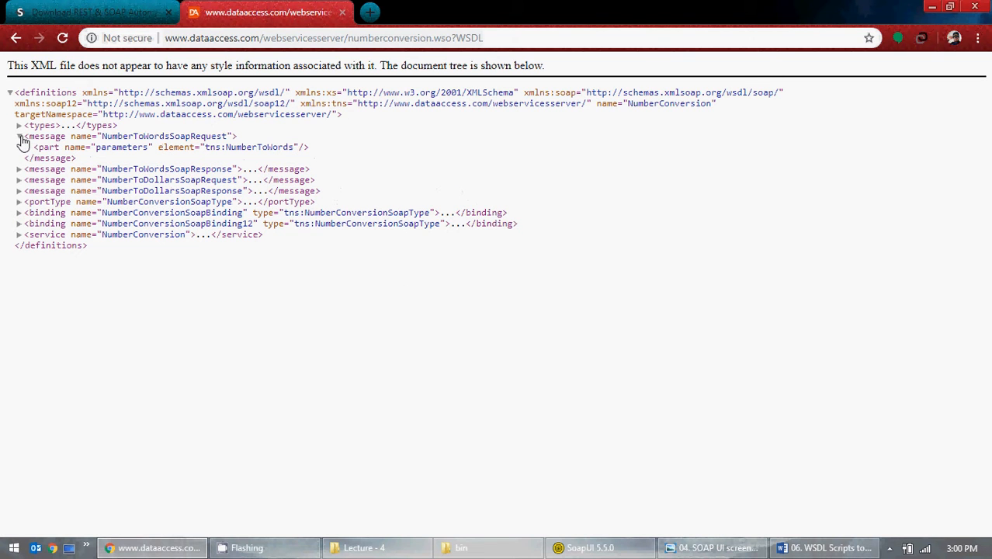
{"action": "left_click", "coordinate": [19, 169]}
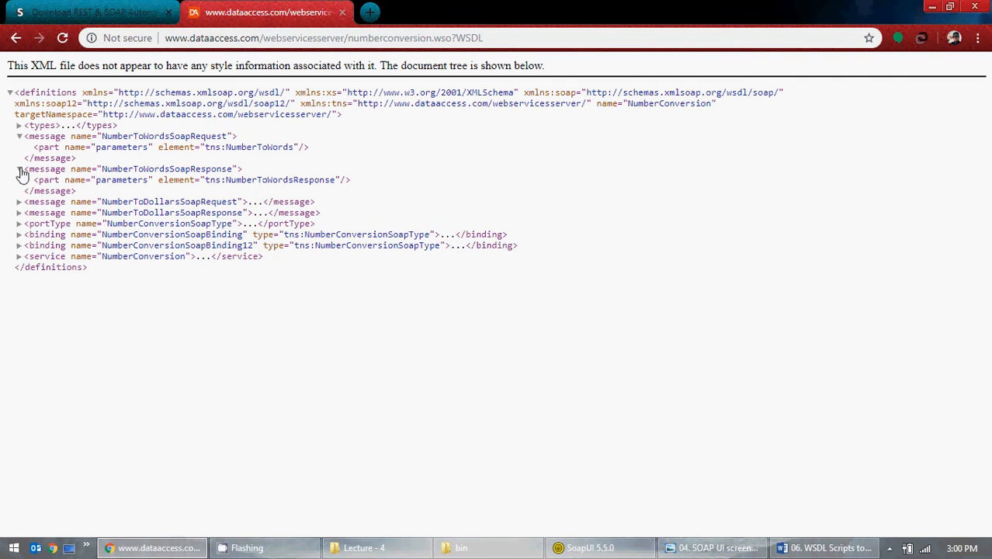
{"action": "left_click", "coordinate": [19, 201]}
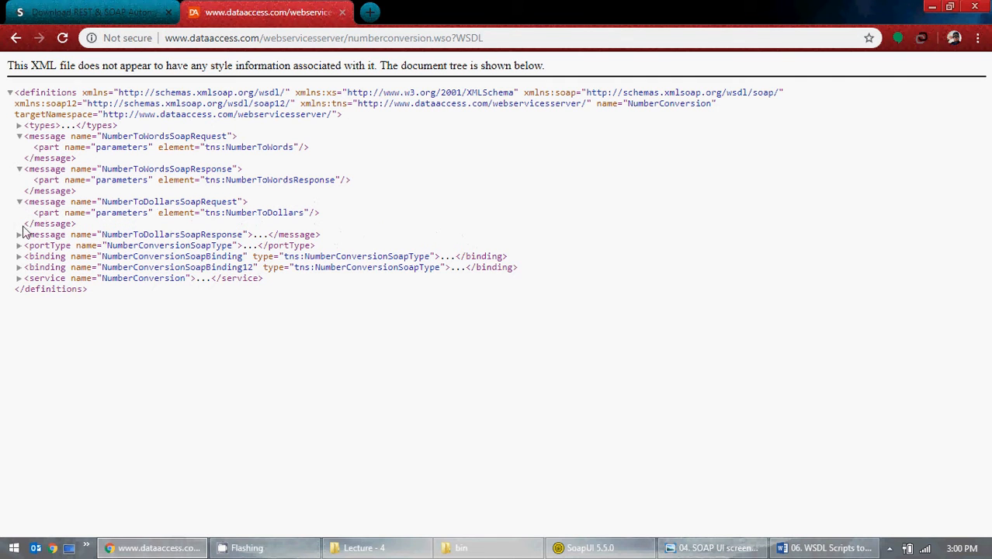
{"action": "left_click", "coordinate": [20, 234]}
{"action": "left_click", "coordinate": [20, 267]}
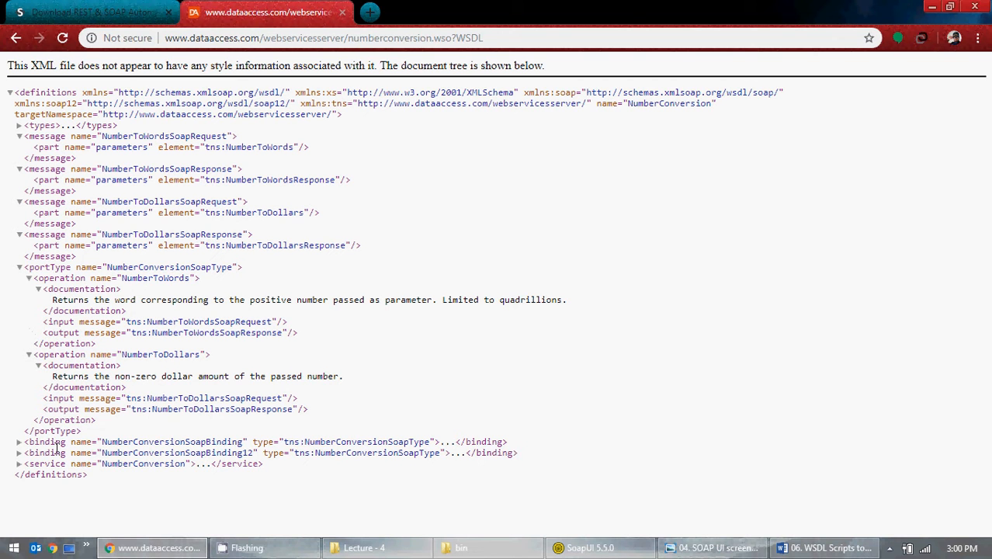
Expand the NumberConversionSoapBinding and NumberConversionSoapBinding12 binding elements and view their operations
{"action": "left_click", "coordinate": [20, 442]}
{"action": "scroll", "coordinate": [61, 383], "scroll_direction": "down", "scroll_amount": 4}
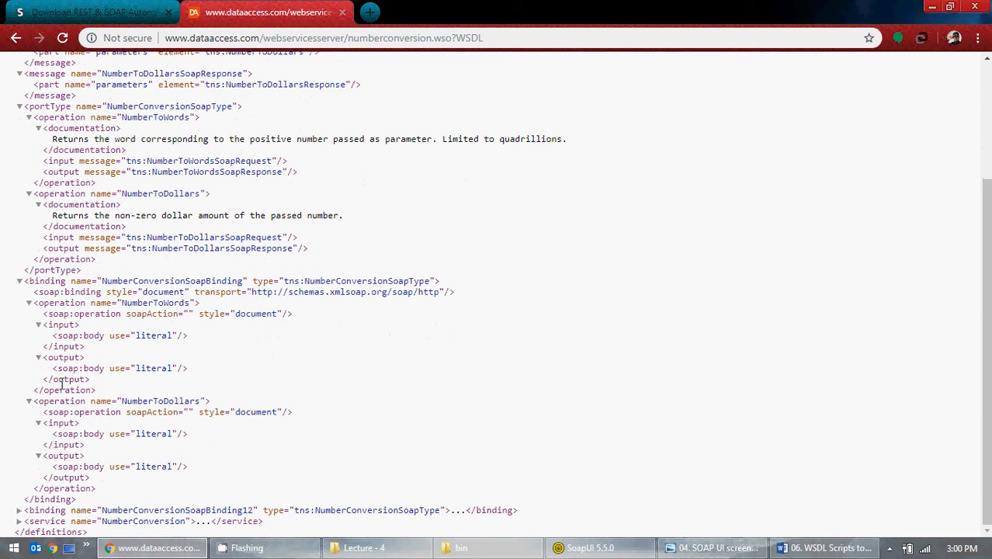
{"action": "left_click", "coordinate": [19, 510]}
{"action": "scroll", "coordinate": [78, 426], "scroll_direction": "down", "scroll_amount": 3}
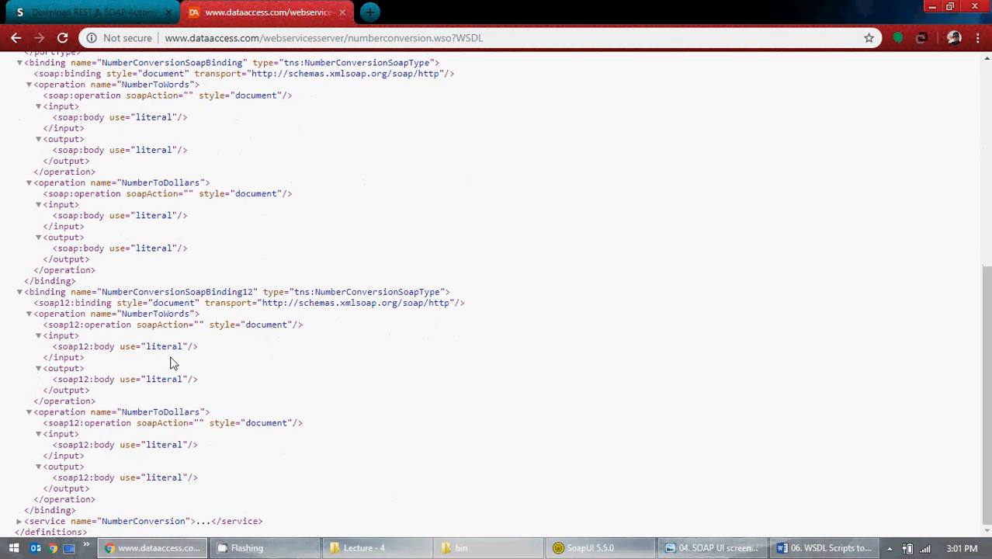
Copy the address of the Number Conversion WSDL page and switch to SoapUI
{"action": "left_click", "coordinate": [246, 41]}
{"action": "key", "text": "ctrl+c"}
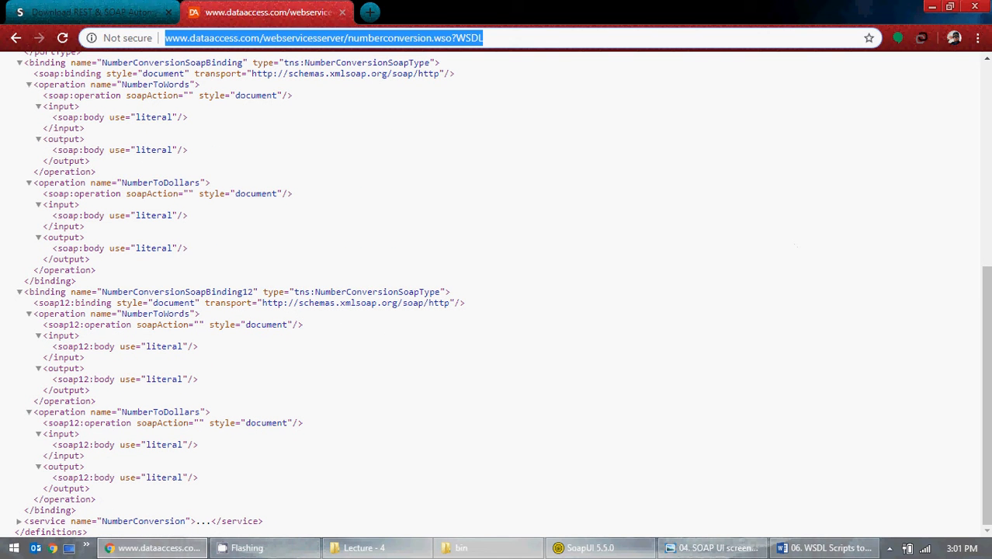
{"action": "left_click", "coordinate": [932, 7]}
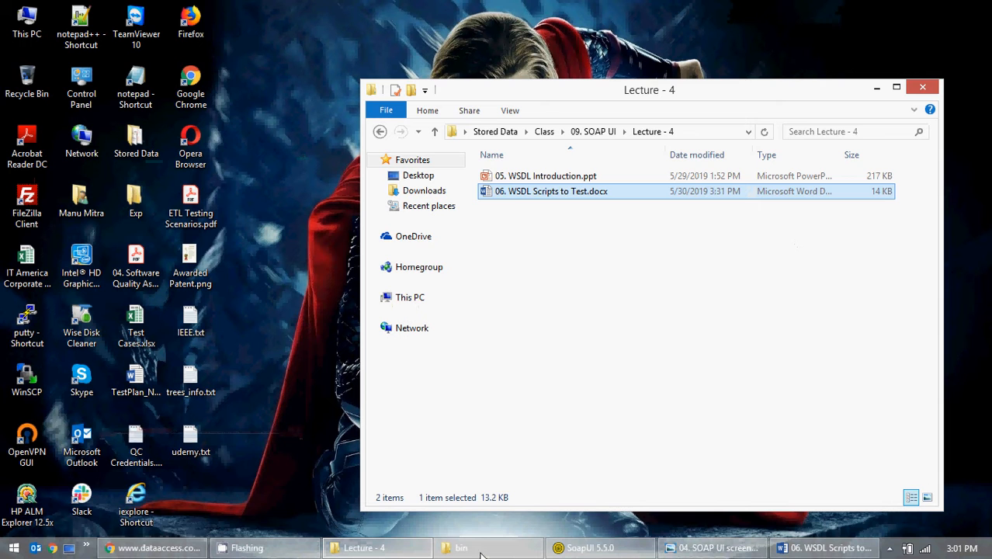
{"action": "left_click", "coordinate": [576, 547]}
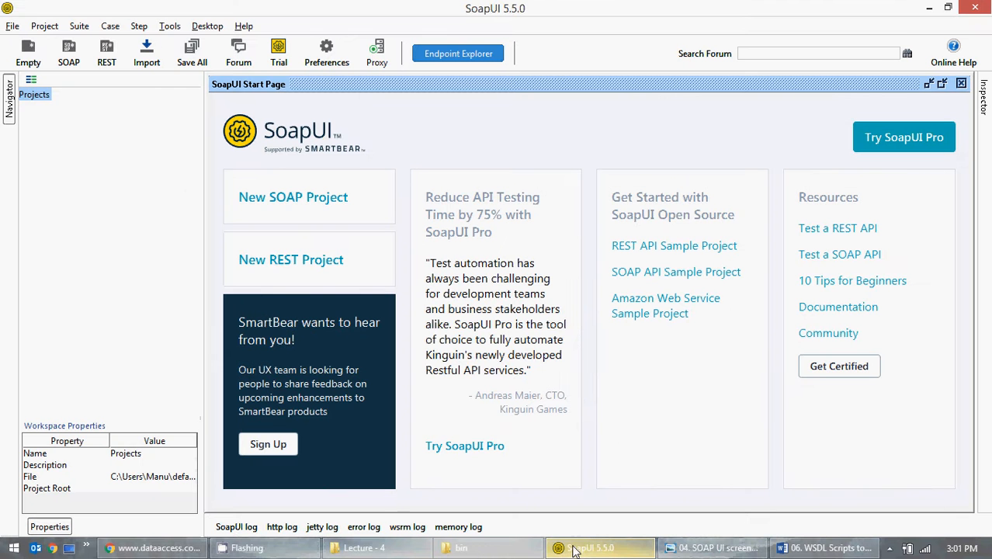
Examine the annotated endpoint, request and response areas in 04. SOAP UI screenshot.png, and close the image
{"action": "left_click", "coordinate": [711, 547]}
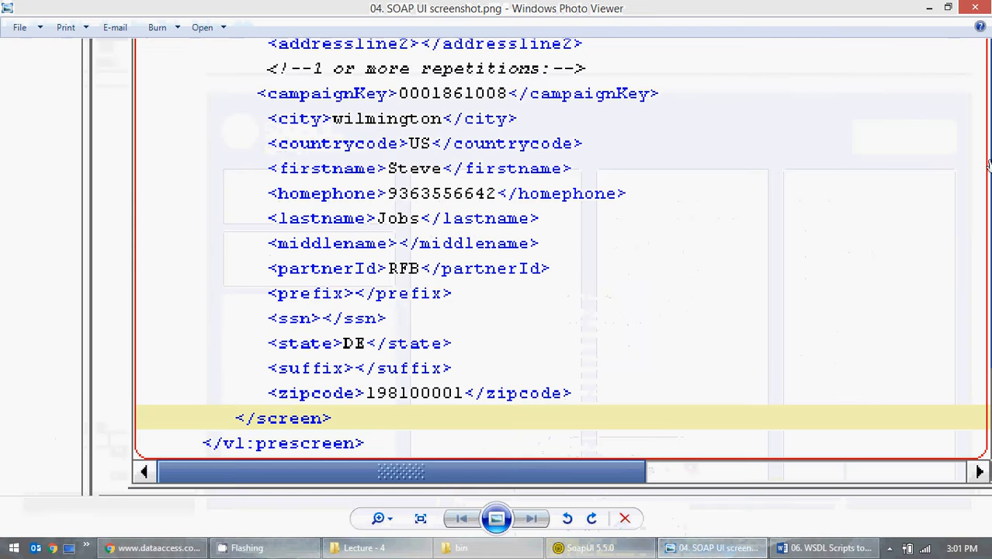
{"action": "scroll", "coordinate": [773, 210], "scroll_direction": "down", "scroll_amount": 5}
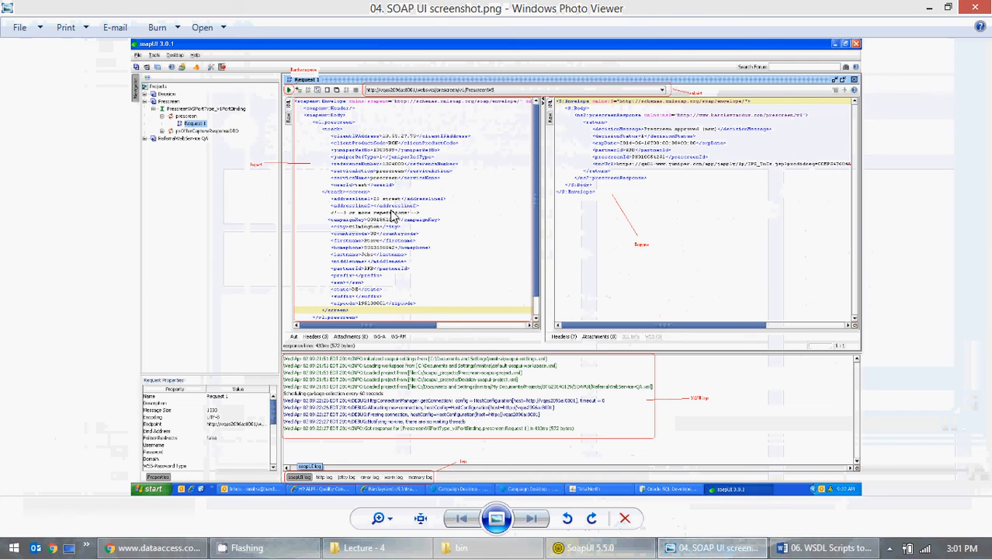
{"action": "scroll", "coordinate": [396, 198], "scroll_direction": "up", "scroll_amount": 3}
{"action": "left_click_drag", "start_coordinate": [431, 119], "coordinate": [423, 219]}
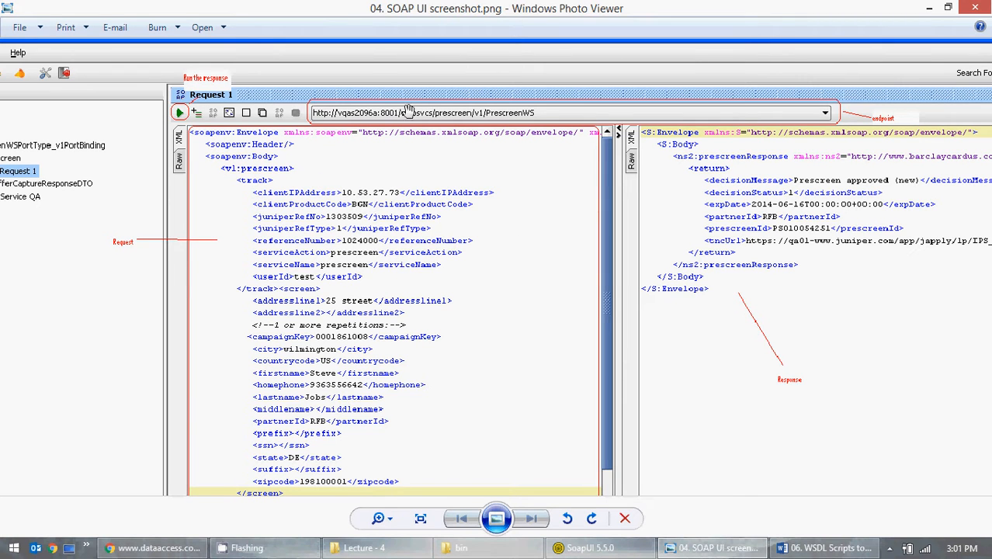
{"action": "left_click_drag", "start_coordinate": [350, 267], "coordinate": [358, 185]}
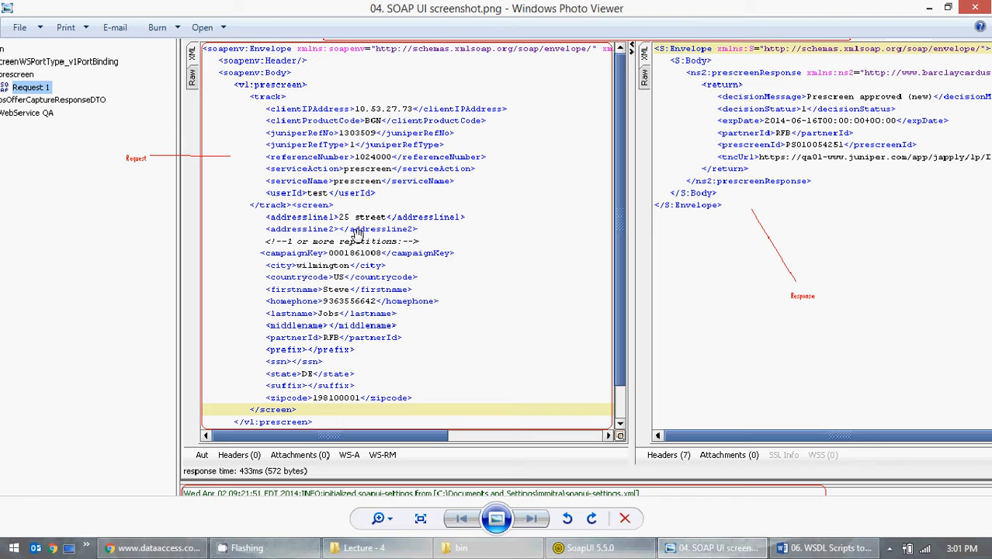
{"action": "left_click", "coordinate": [977, 8]}
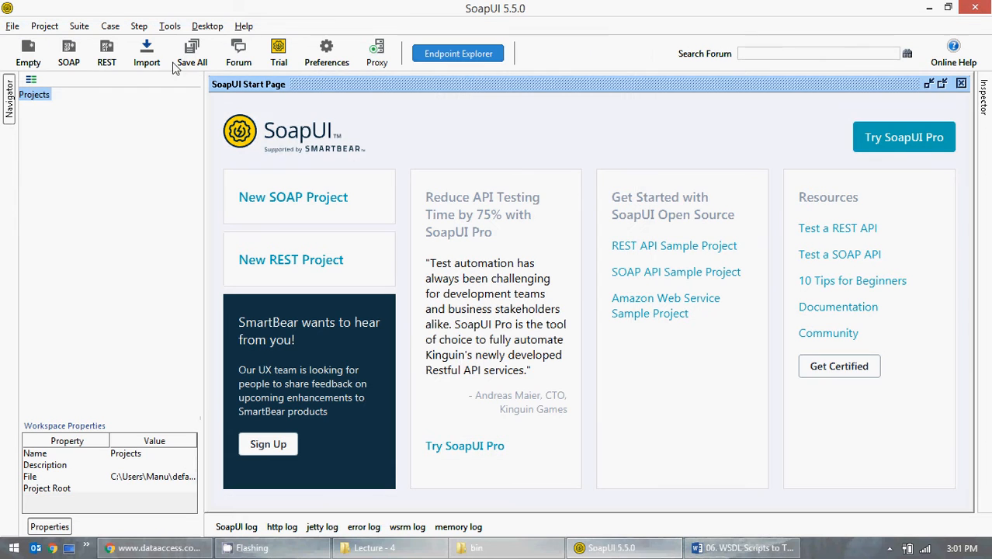
Start a new SOAP project in SoapUI with the copied numberconversion.wso?WSDL address as its initial WSDL
{"action": "right_click", "coordinate": [45, 99]}
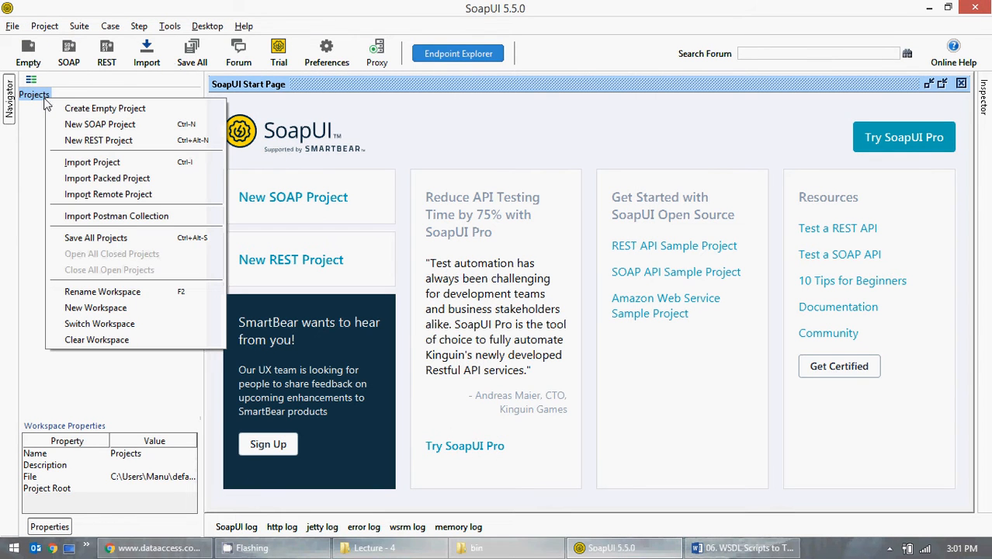
{"action": "left_click", "coordinate": [124, 124]}
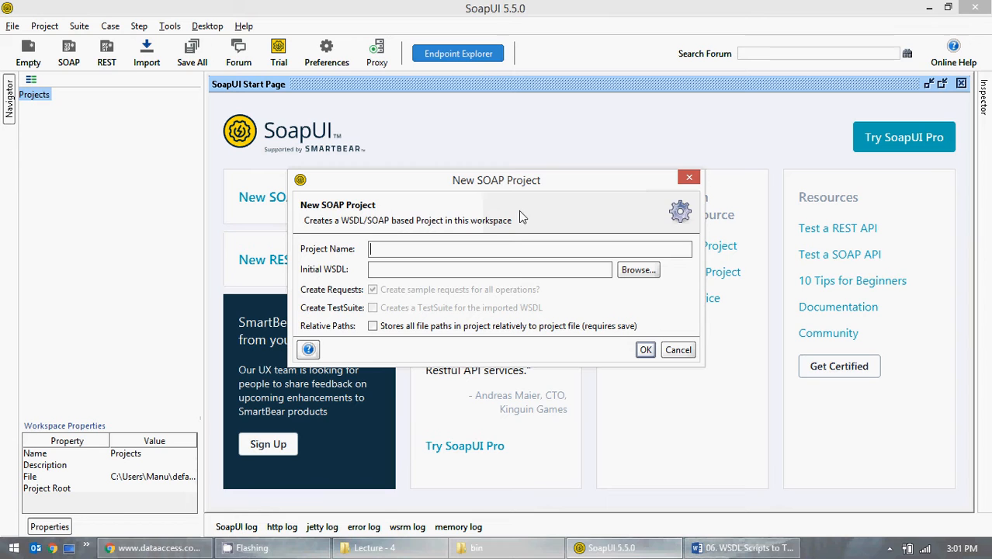
{"action": "left_click", "coordinate": [377, 270]}
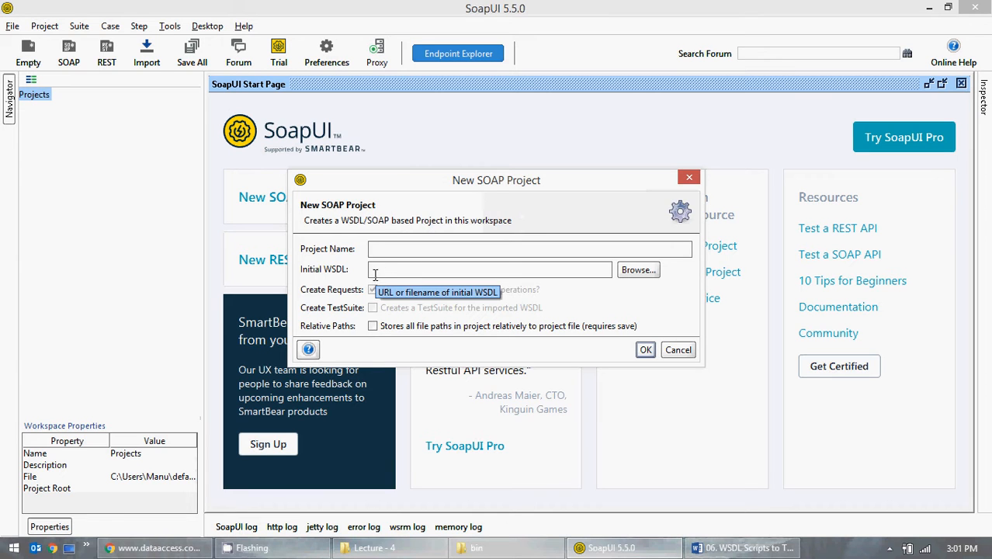
{"action": "key", "text": "ctrl+v"}
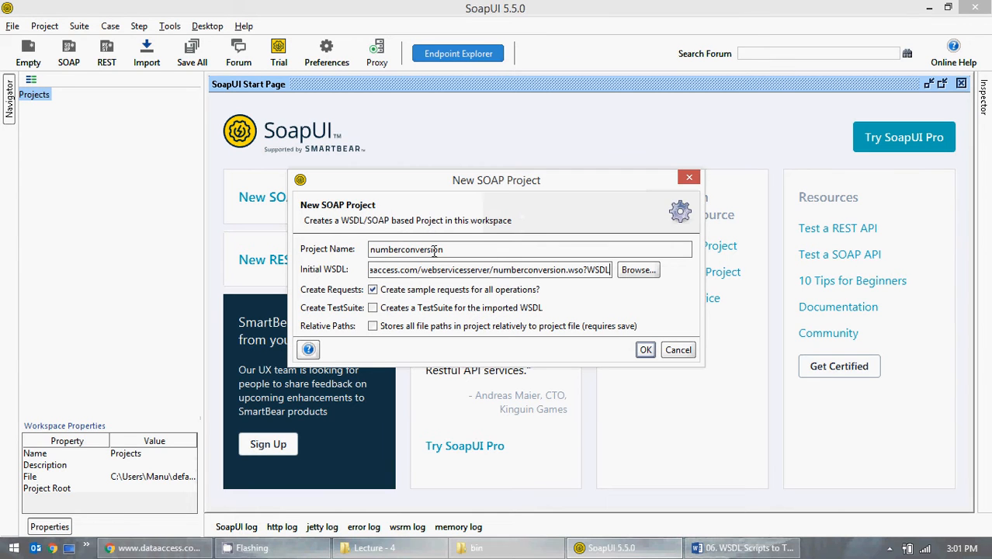
Name the project Number Conversion, enable creating a TestSuite for the imported WSDL, and create the project
{"action": "left_click", "coordinate": [371, 250]}
{"action": "type", "text": "N"}
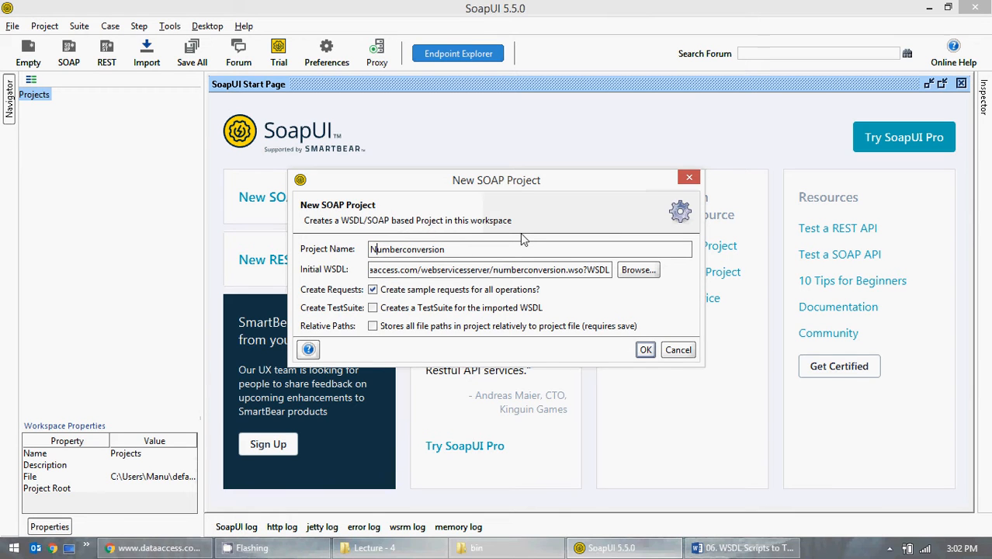
{"action": "key", "text": "Delete"}
{"action": "type", "text": "C"}
{"action": "left_click", "coordinate": [373, 308]}
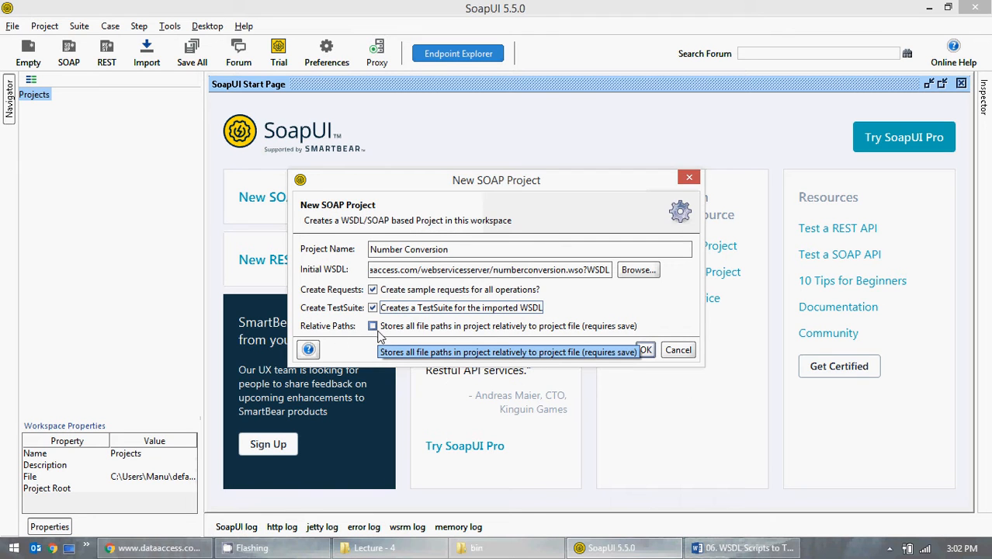
{"action": "left_click", "coordinate": [645, 349]}
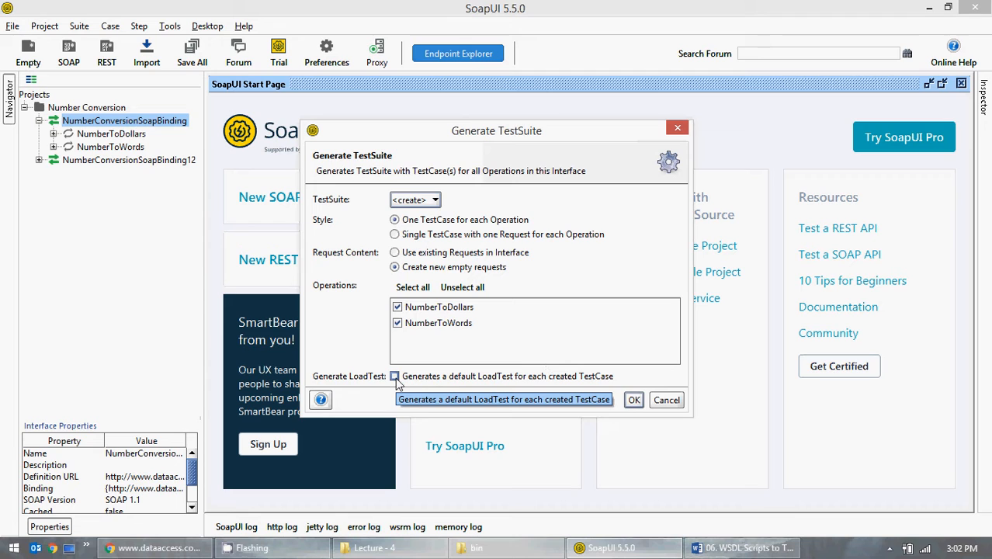
Generate the test suite for NumberConversionSoapBinding with one TestCase per operation, keeping the name NumberConversionSoapBinding TestSuite
{"action": "left_click", "coordinate": [633, 401]}
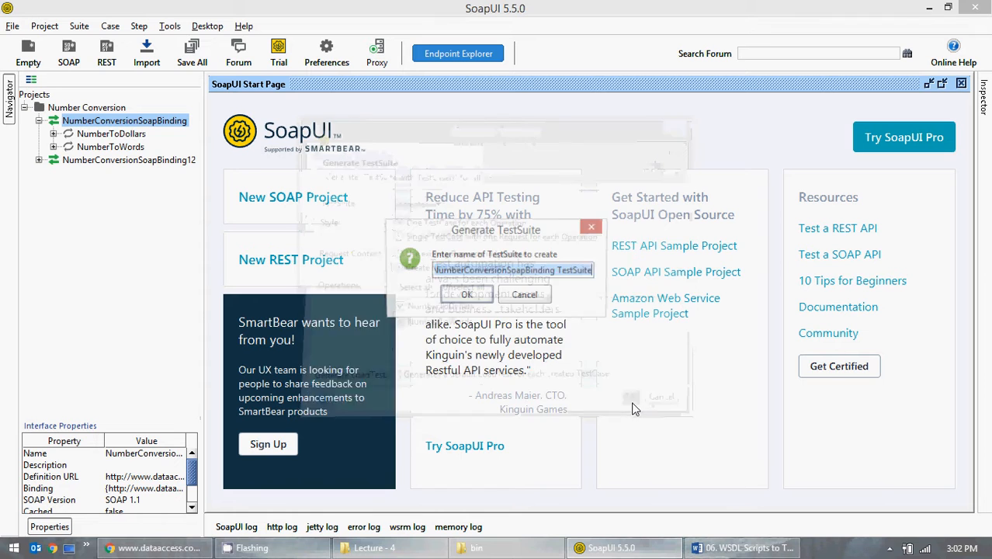
{"action": "left_click", "coordinate": [442, 272]}
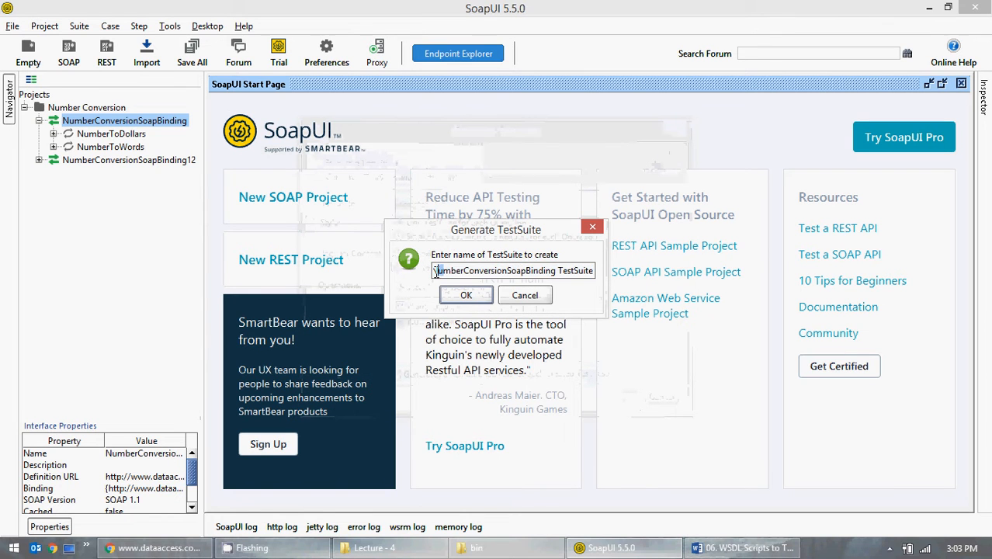
{"action": "left_click_drag", "start_coordinate": [427, 271], "coordinate": [621, 271]}
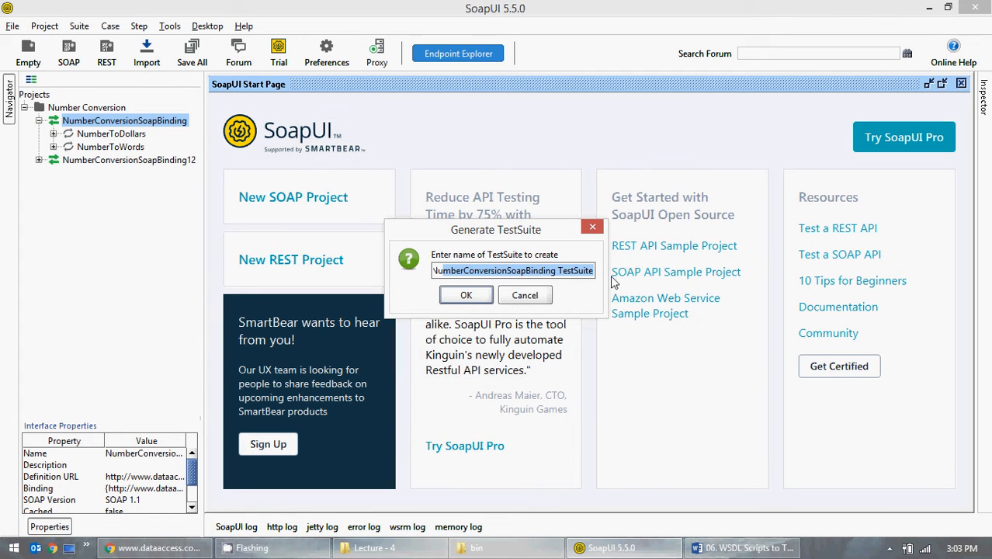
{"action": "left_click", "coordinate": [480, 268]}
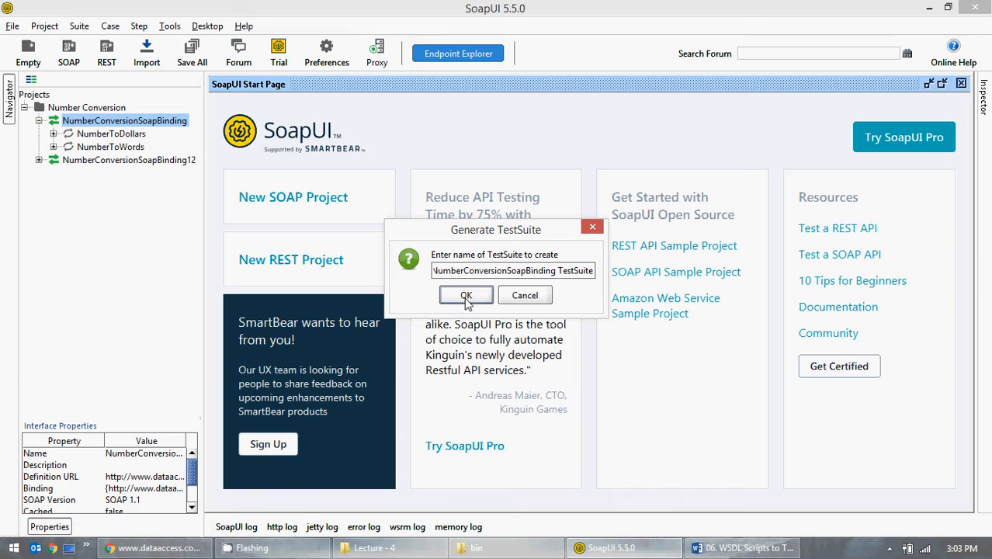
{"action": "left_click", "coordinate": [465, 295]}
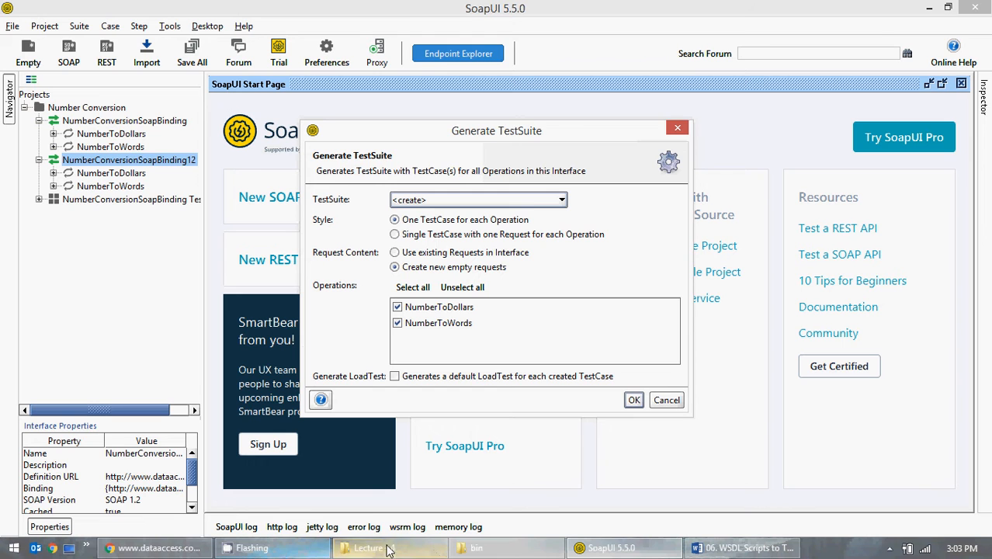
Switch to the WSDL in the browser and collapse its message, portType and binding elements to compare the two bindings
{"action": "left_click", "coordinate": [155, 548]}
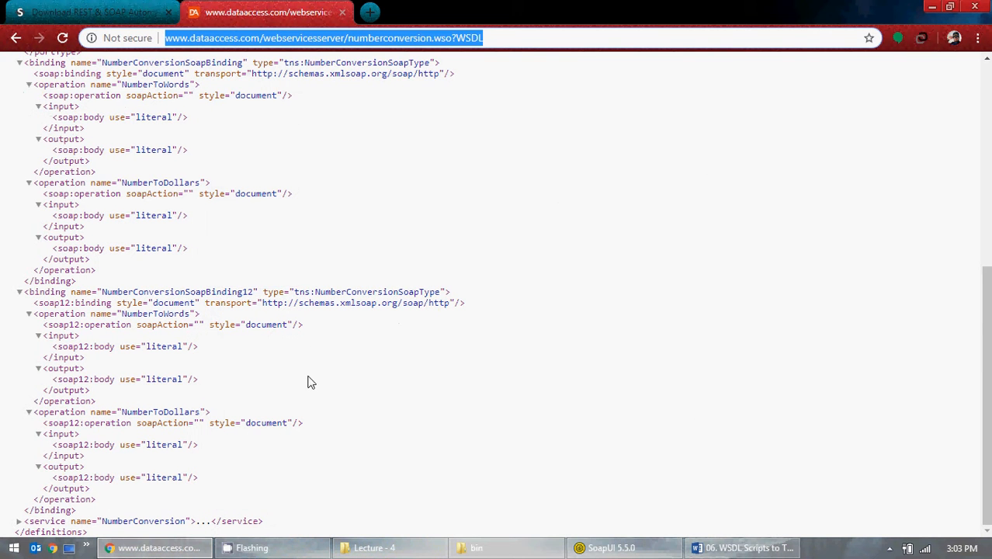
{"action": "scroll", "coordinate": [142, 288], "scroll_direction": "up", "scroll_amount": 5}
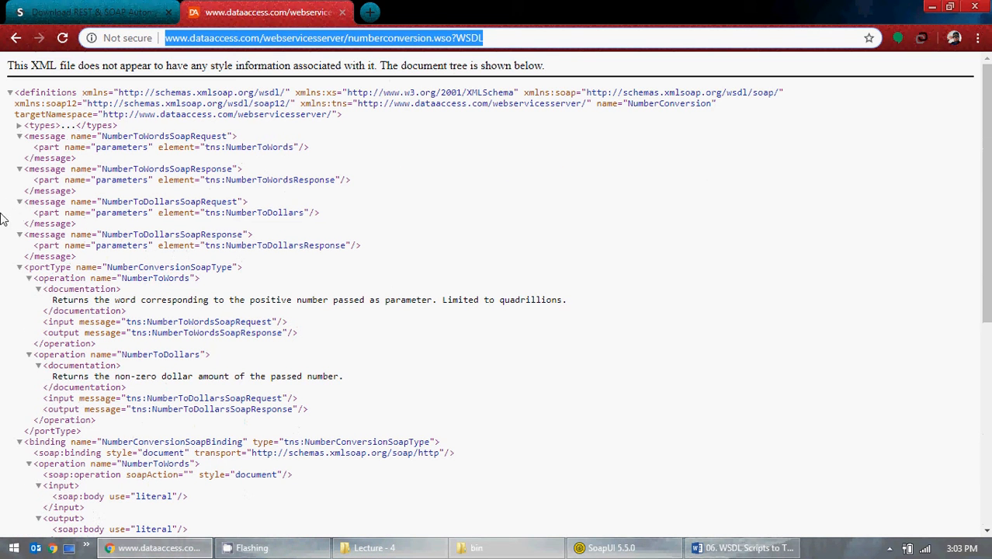
{"action": "left_click", "coordinate": [20, 136]}
{"action": "left_click", "coordinate": [19, 146]}
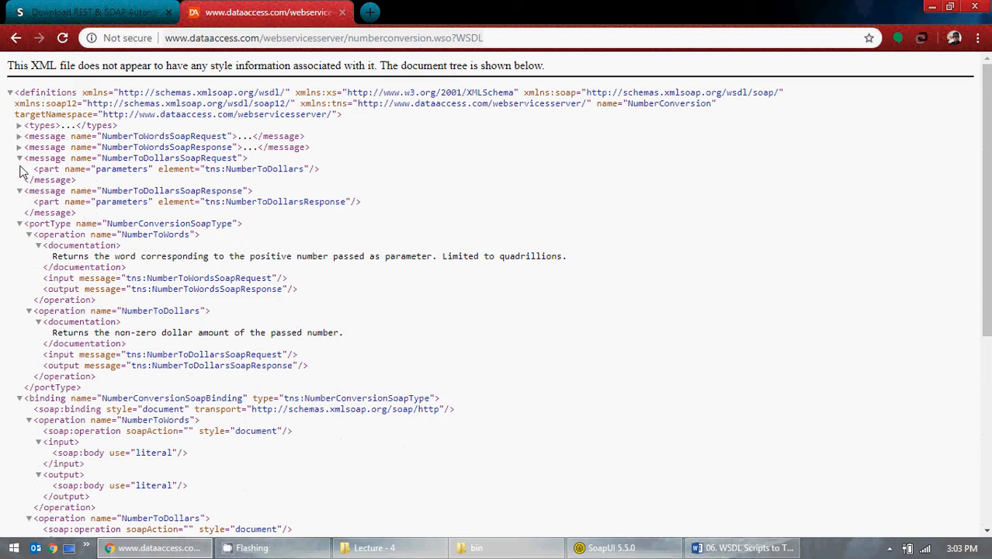
{"action": "left_click", "coordinate": [20, 157]}
{"action": "left_click", "coordinate": [19, 169]}
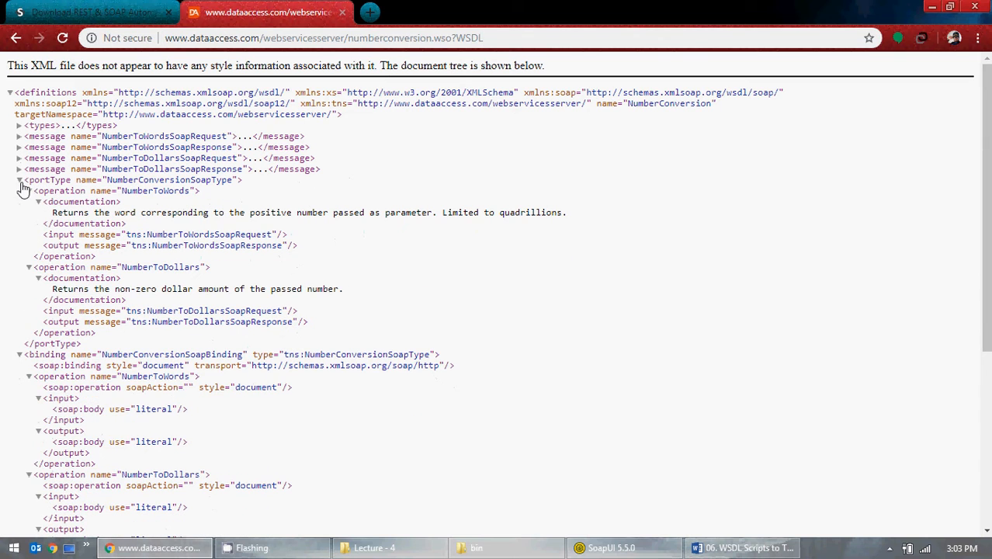
{"action": "left_click", "coordinate": [19, 180]}
{"action": "left_click", "coordinate": [20, 191]}
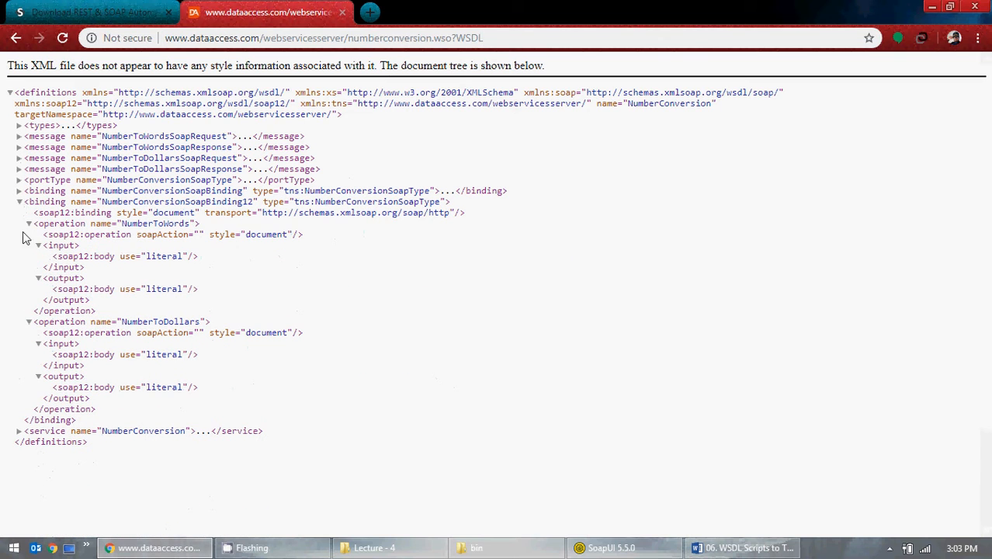
{"action": "left_click", "coordinate": [19, 201]}
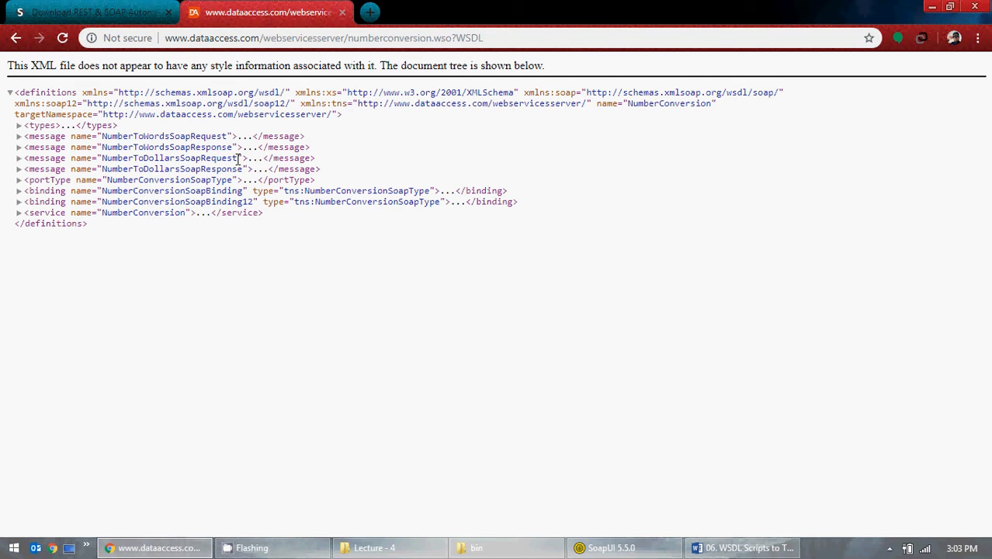
Back in SoapUI, generate the test suite for NumberConversionSoapBinding12 under the name NumberConversionSoapBinding 2 TestSuite
{"action": "key", "text": "alt+Tab"}
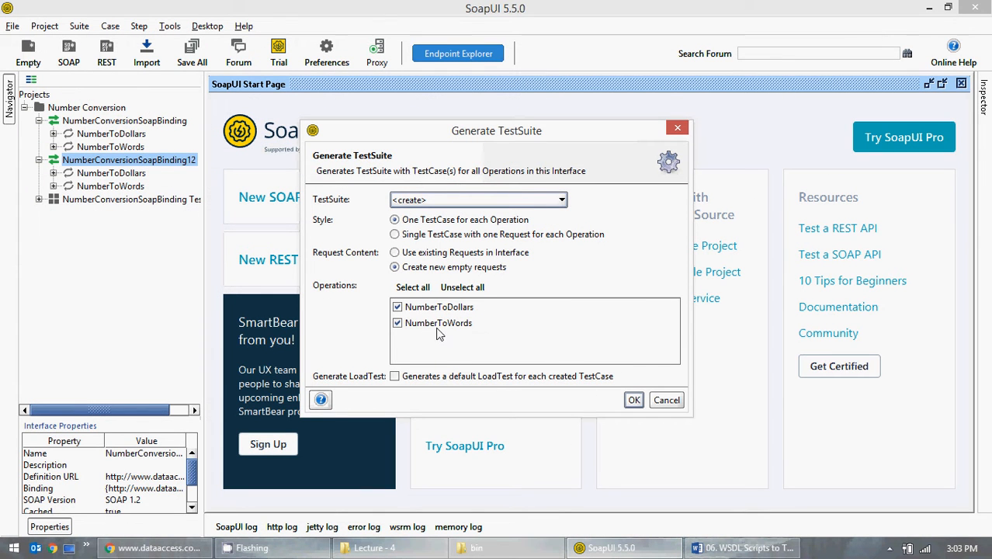
{"action": "left_click", "coordinate": [633, 400]}
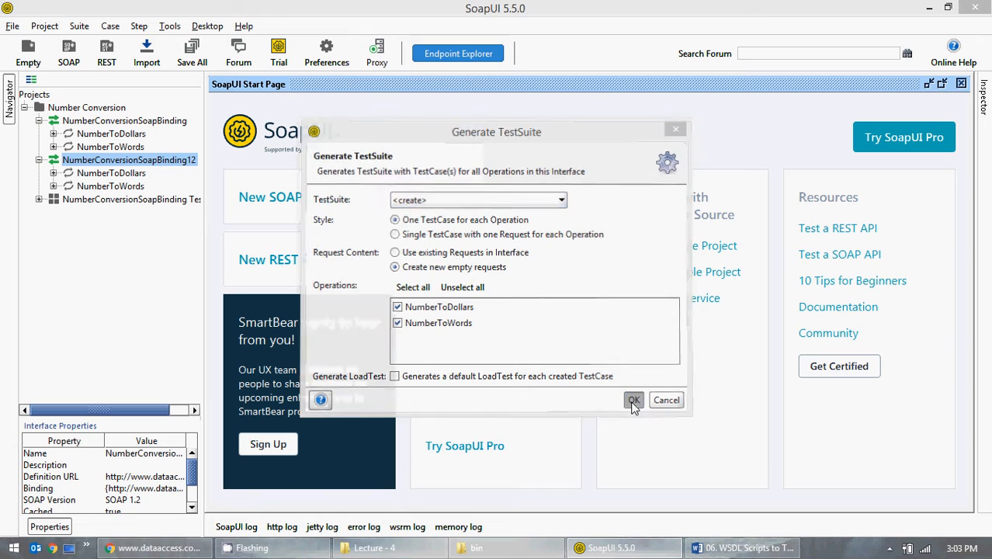
{"action": "left_click", "coordinate": [556, 270]}
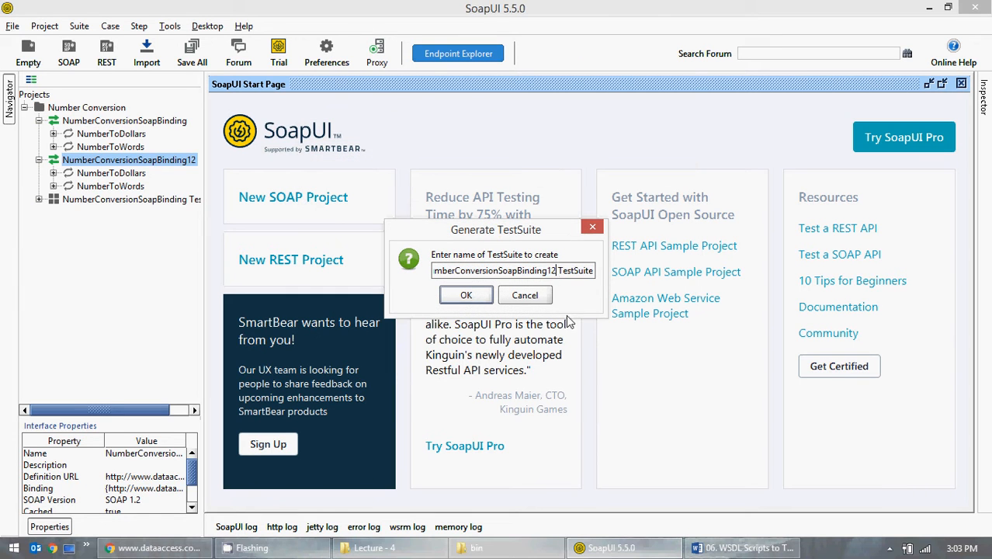
{"action": "key", "text": "BackSpace"}
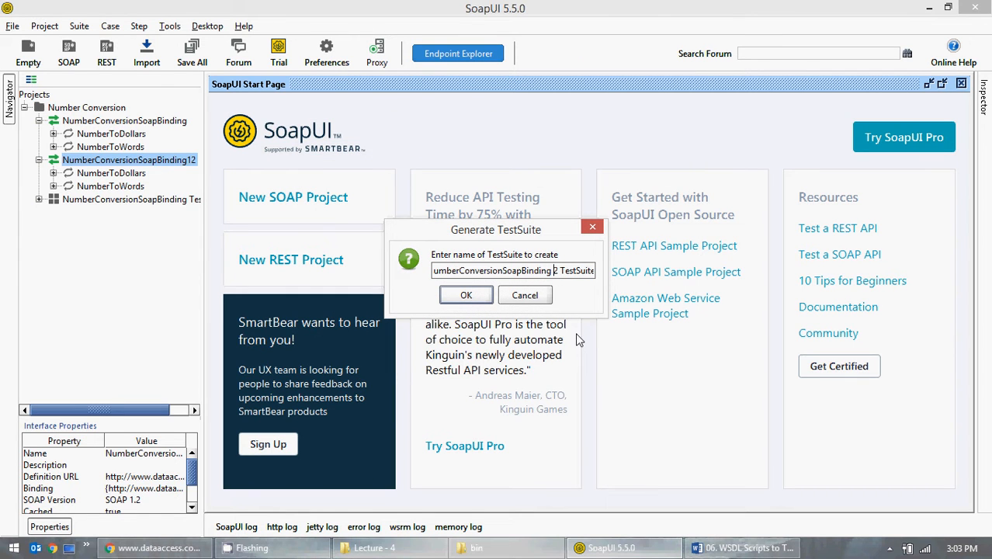
{"action": "left_click", "coordinate": [466, 296]}
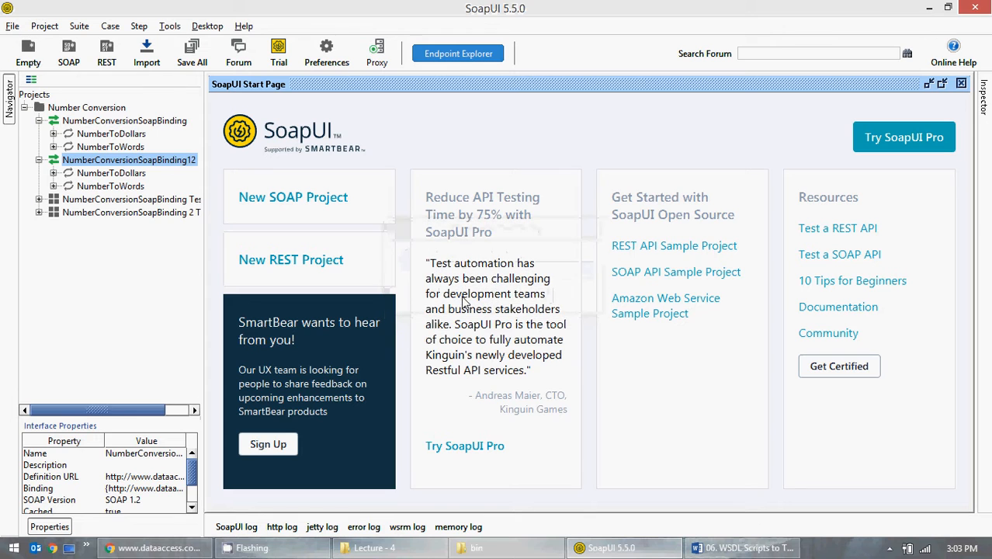
Rename the NumberConversionSoapBinding TestSuite as NumberConversionSoapBinding 1 TestSuite
{"action": "left_click_drag", "start_coordinate": [124, 411], "coordinate": [146, 412]}
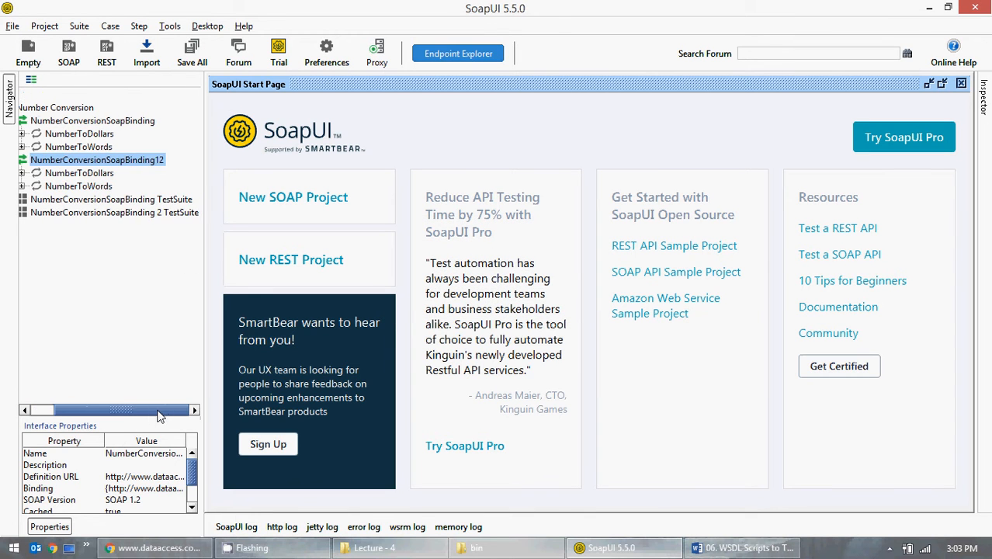
{"action": "left_click", "coordinate": [146, 204]}
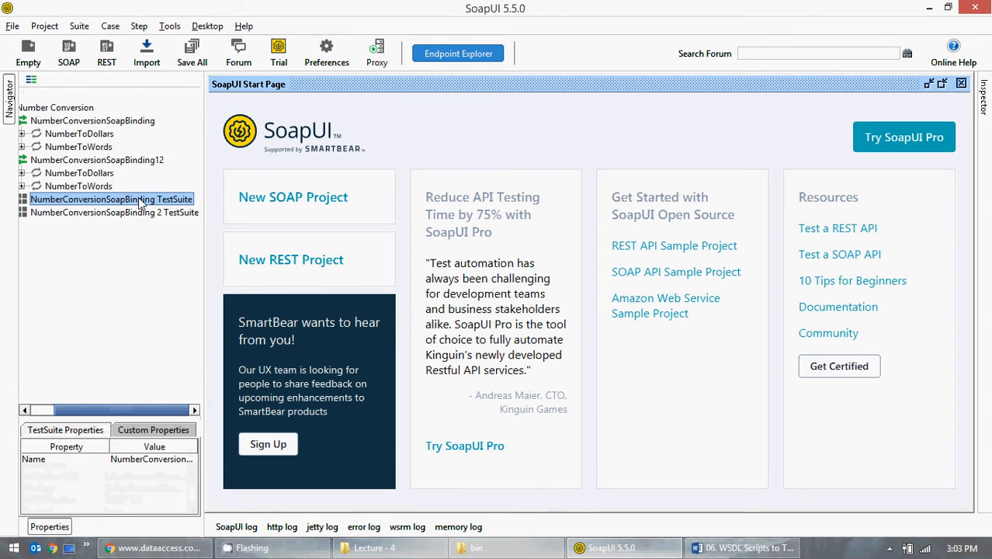
{"action": "right_click", "coordinate": [142, 203]}
{"action": "left_click", "coordinate": [179, 305]}
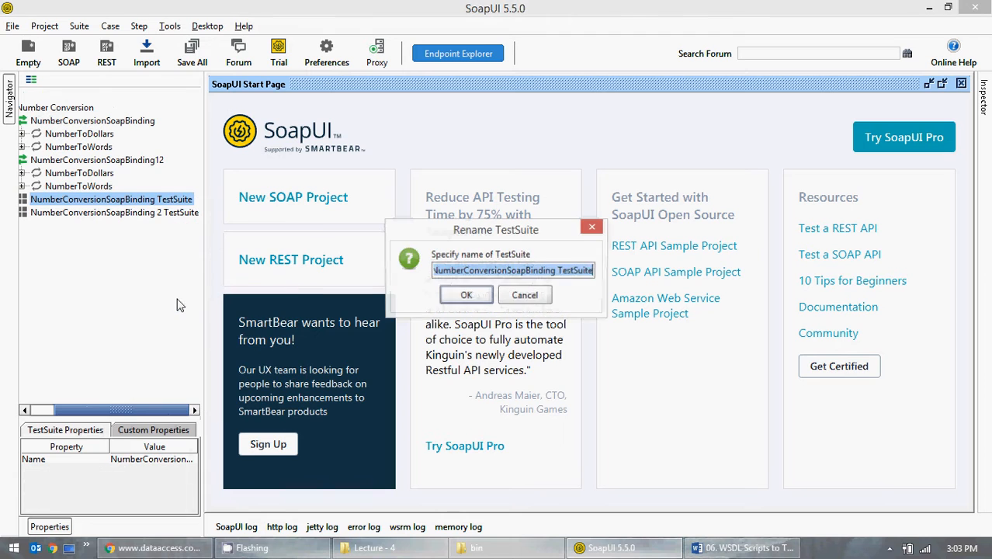
{"action": "left_click", "coordinate": [557, 270]}
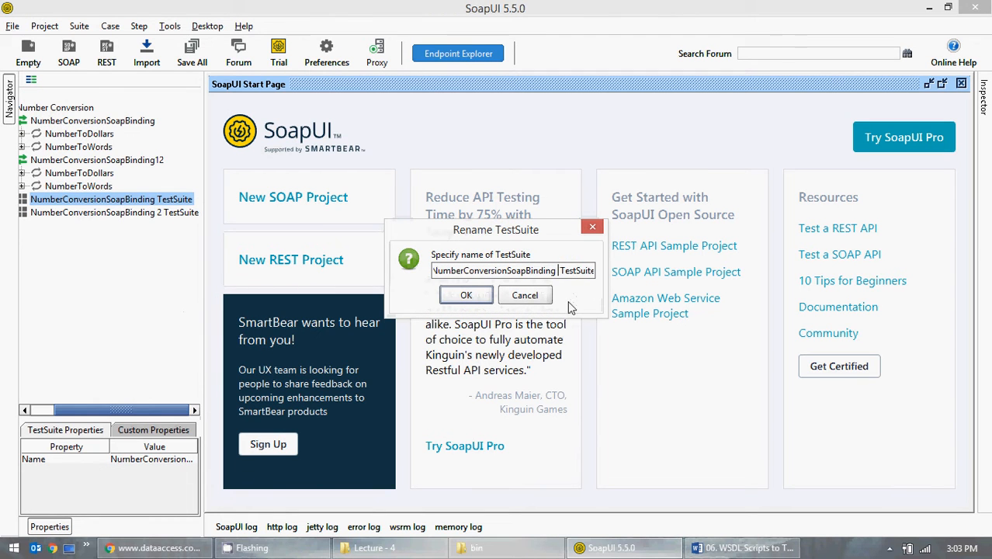
{"action": "type", "text": "1"}
{"action": "left_click", "coordinate": [466, 295]}
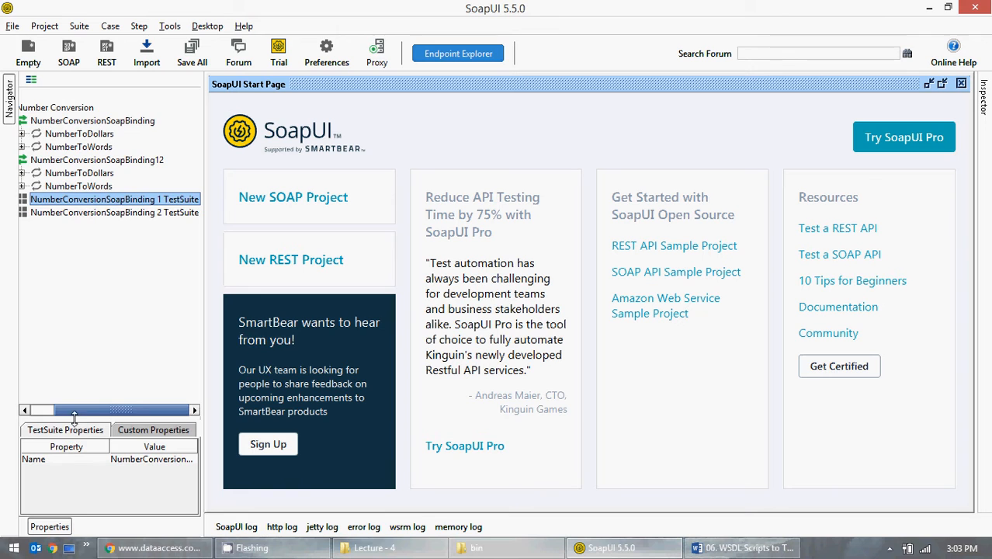
Expand the two test suites and the first suite's NumberToDollars TestCase to examine its test steps, load tests and security tests
{"action": "left_click", "coordinate": [39, 409]}
{"action": "left_click", "coordinate": [39, 199]}
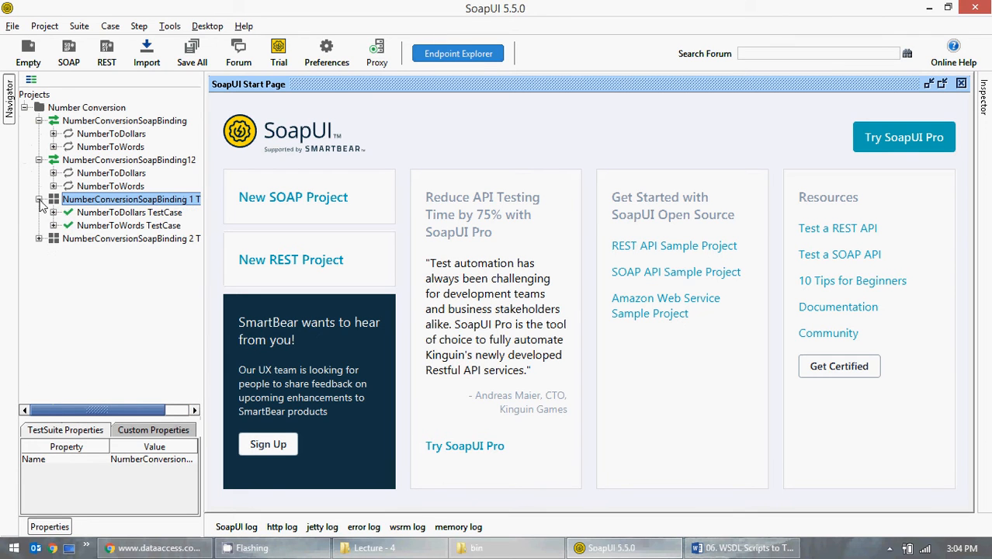
{"action": "left_click", "coordinate": [38, 238]}
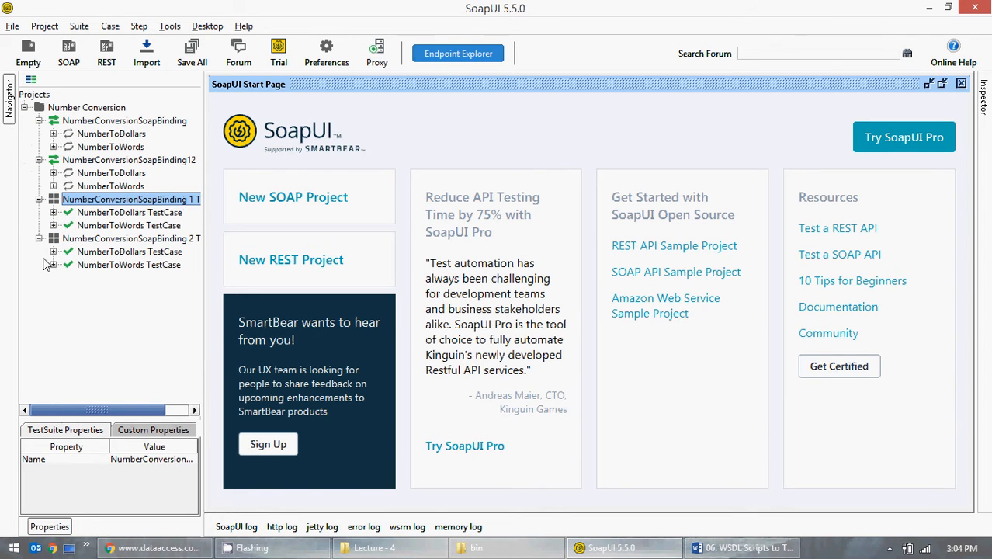
{"action": "left_click", "coordinate": [39, 239]}
{"action": "left_click", "coordinate": [53, 212]}
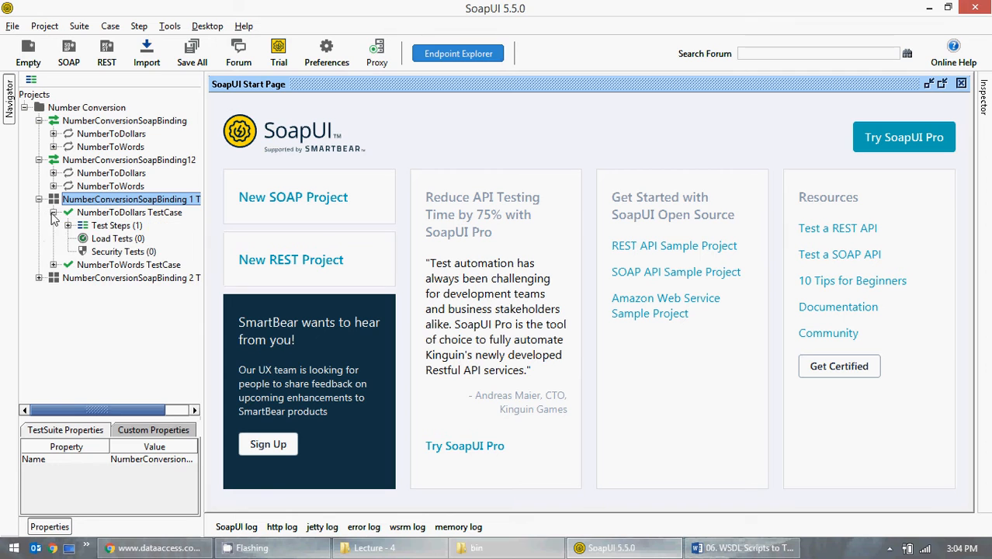
{"action": "left_click", "coordinate": [67, 225]}
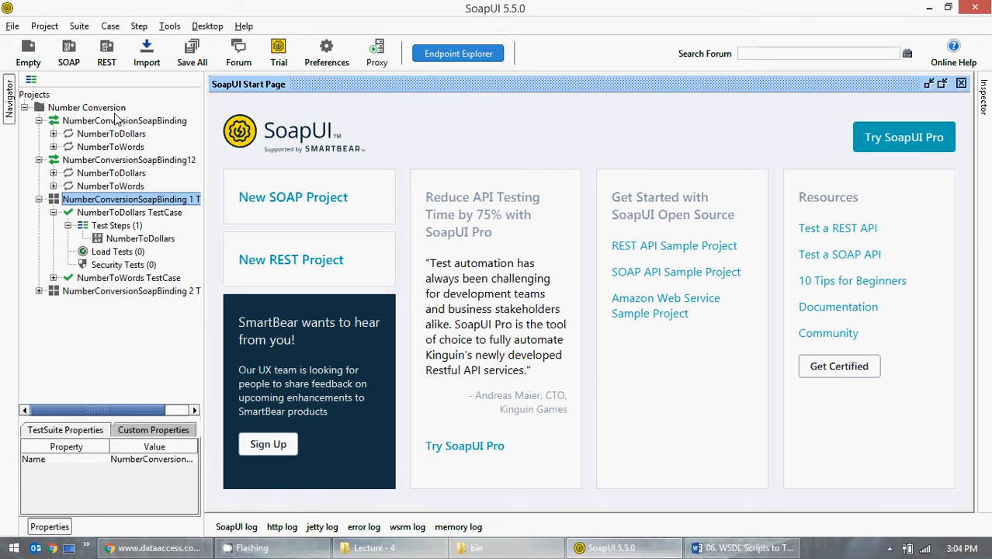
{"action": "left_click", "coordinate": [124, 252]}
{"action": "left_click", "coordinate": [122, 265]}
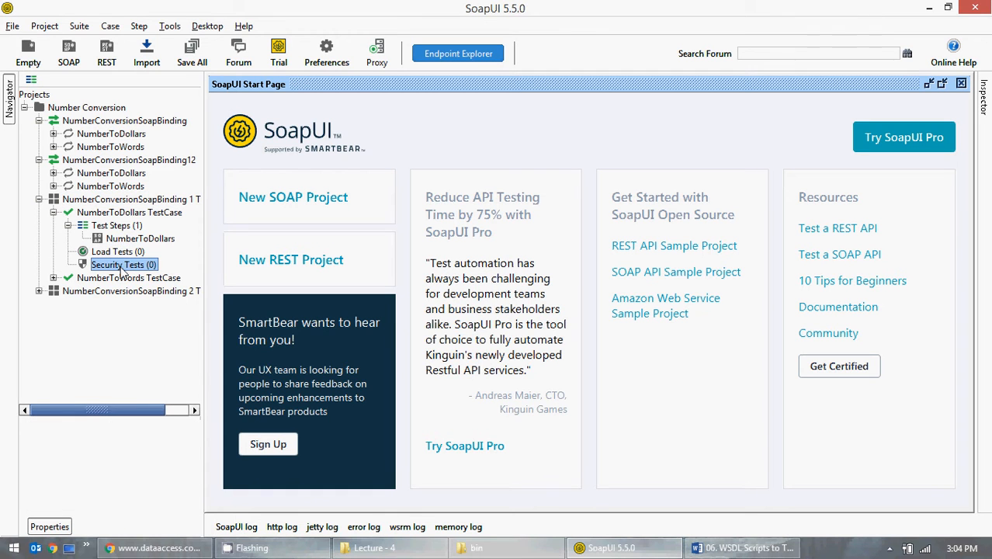
Collapse the NumberToDollars TestCase, its test suite and both SOAP bindings in the project tree
{"action": "left_click", "coordinate": [53, 213]}
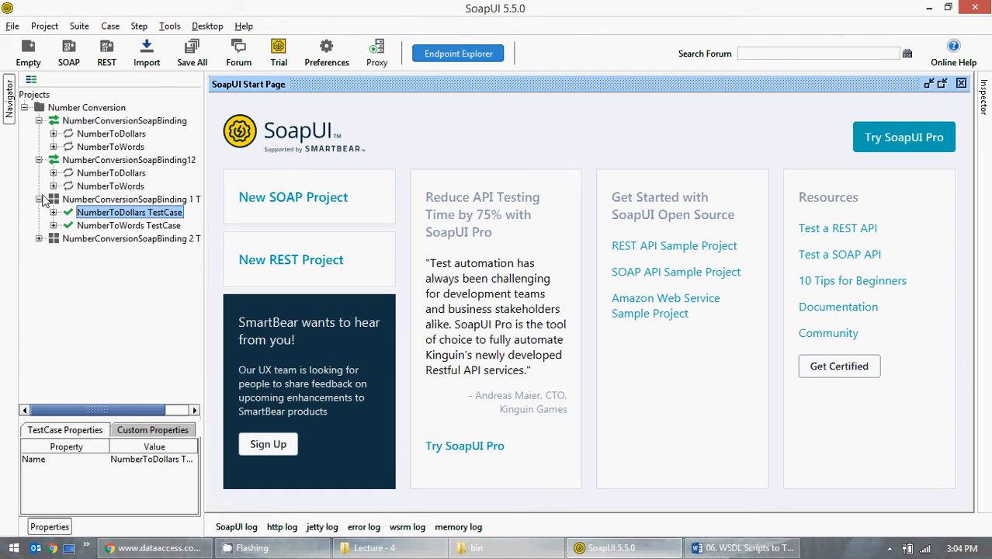
{"action": "left_click", "coordinate": [39, 200]}
{"action": "left_click", "coordinate": [39, 159]}
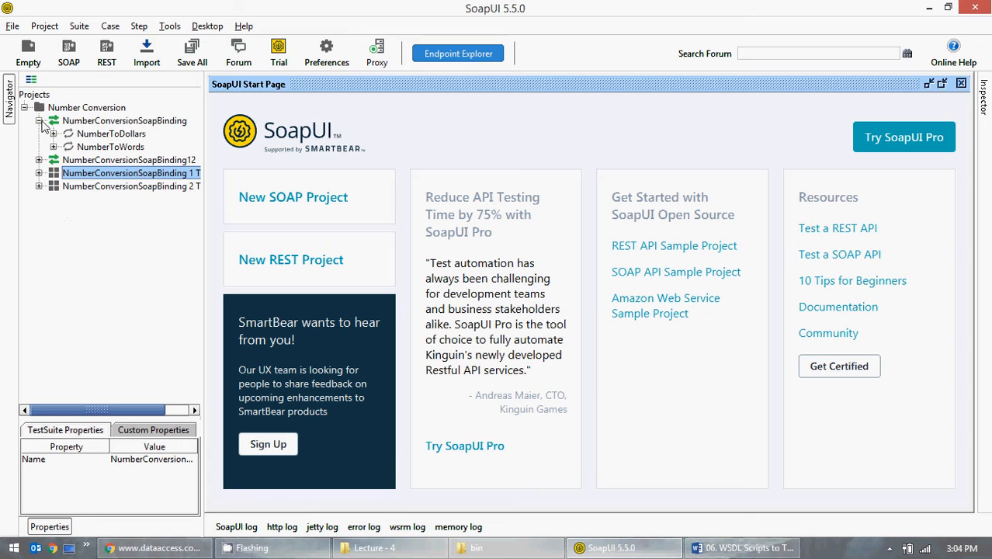
{"action": "left_click", "coordinate": [39, 121]}
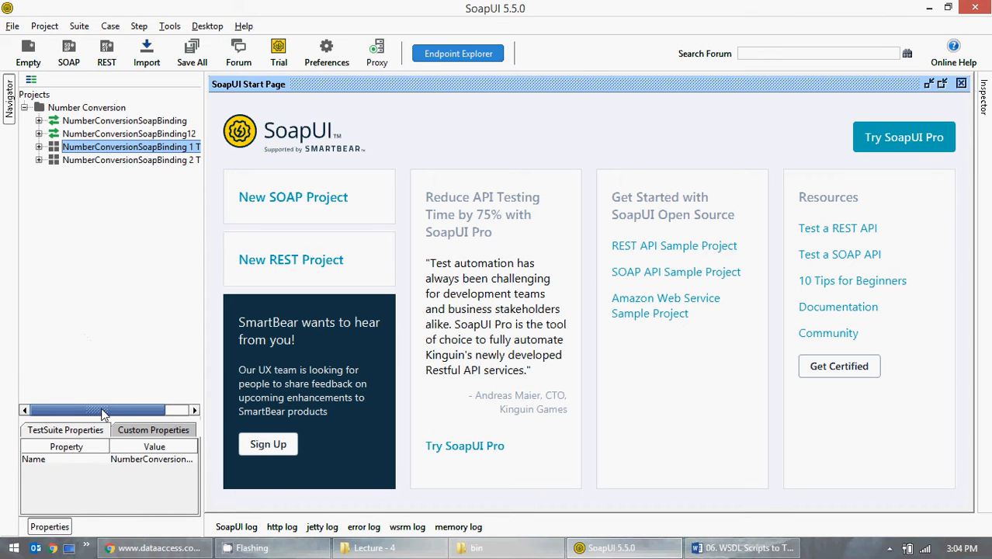
{"action": "mouse_move", "coordinate": [94, 411]}
{"action": "left_mouse_down"}
{"action": "mouse_move", "coordinate": [127, 410]}
{"action": "mouse_move", "coordinate": [77, 411]}
{"action": "left_mouse_up"}
Save all projects, agree to save Number Conversion, and browse to the SoapUI-5.5.0 folder under C:\Softwares\SOAP UI, keeping the XML file type
{"action": "left_click", "coordinate": [13, 26]}
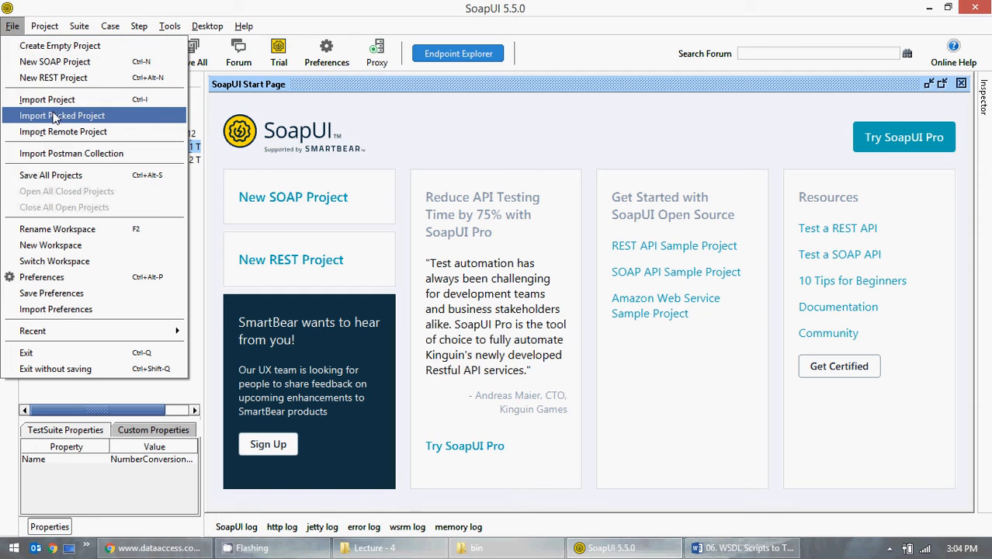
{"action": "left_click", "coordinate": [66, 178]}
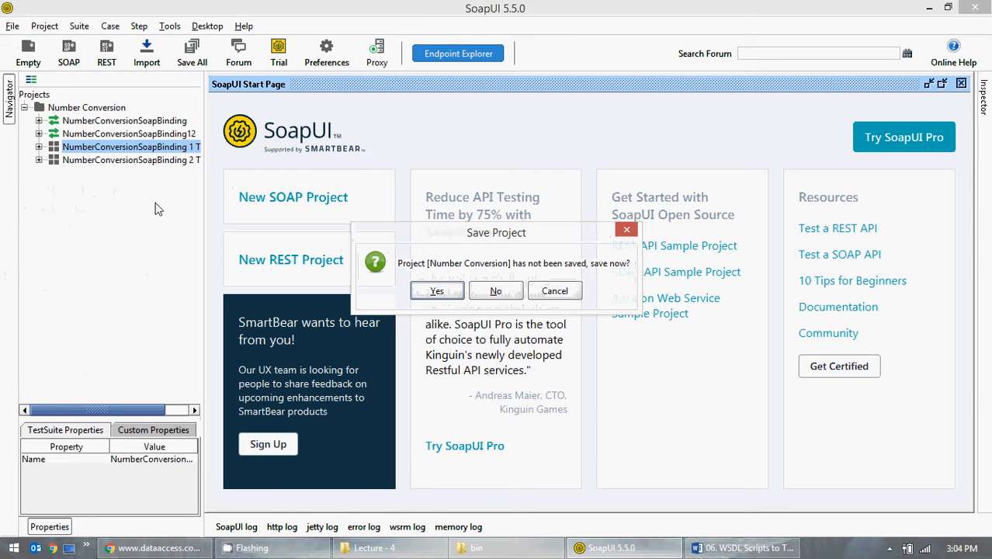
{"action": "left_click", "coordinate": [435, 292]}
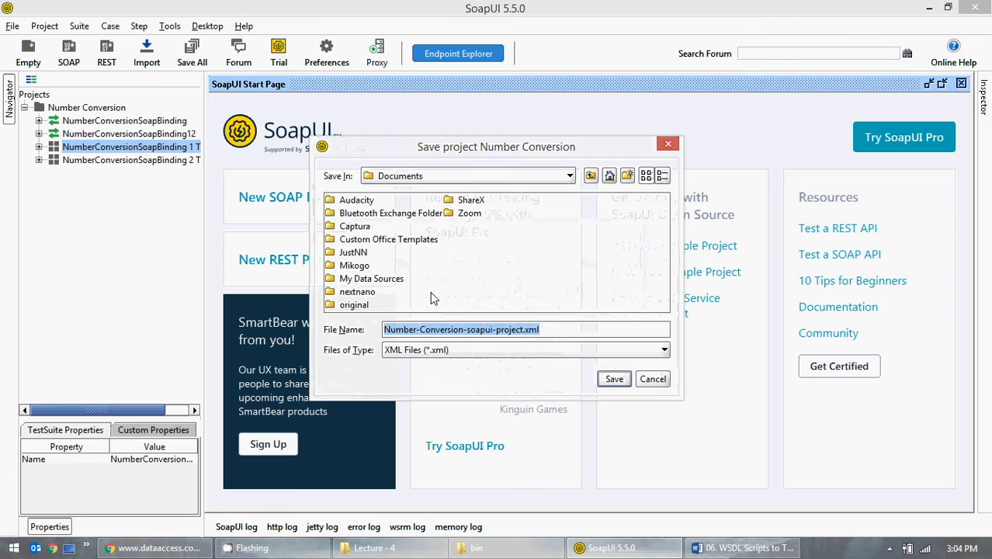
{"action": "left_click", "coordinate": [549, 177]}
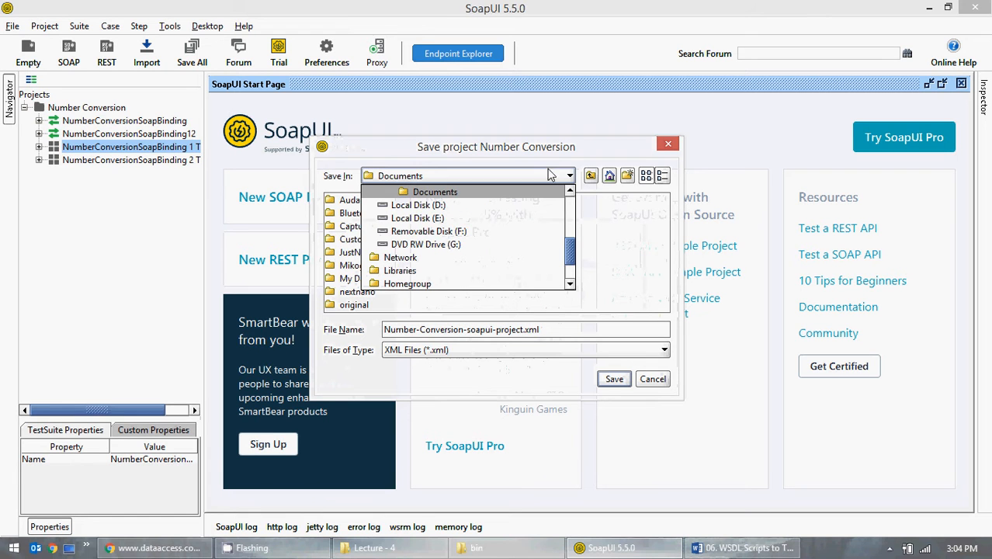
{"action": "scroll", "coordinate": [496, 233], "scroll_direction": "up", "scroll_amount": 5}
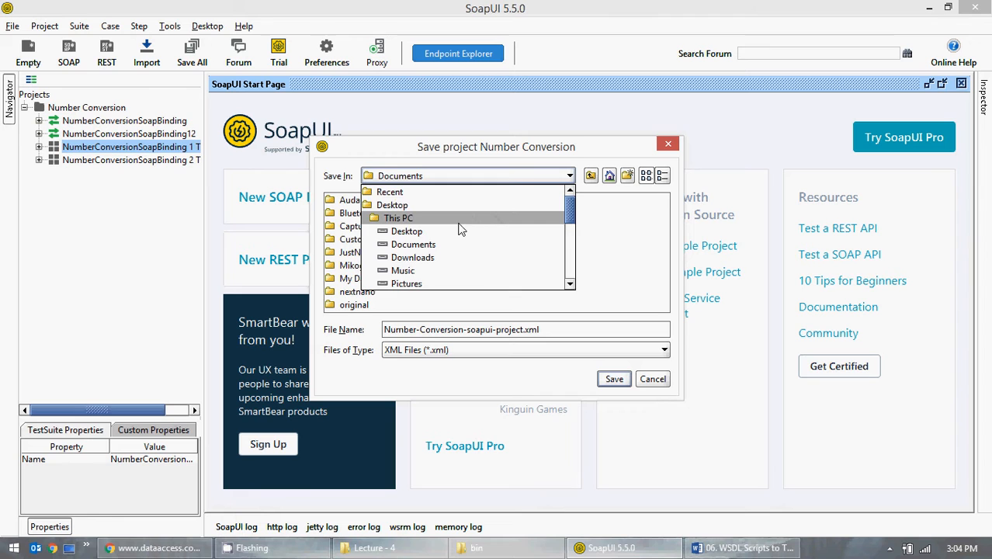
{"action": "left_click", "coordinate": [458, 221]}
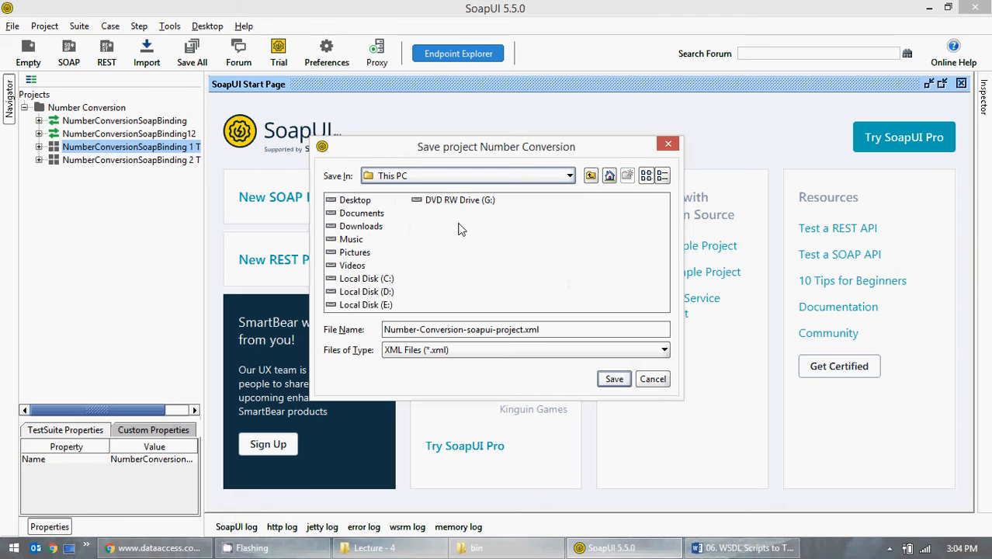
{"action": "double_click", "coordinate": [366, 279]}
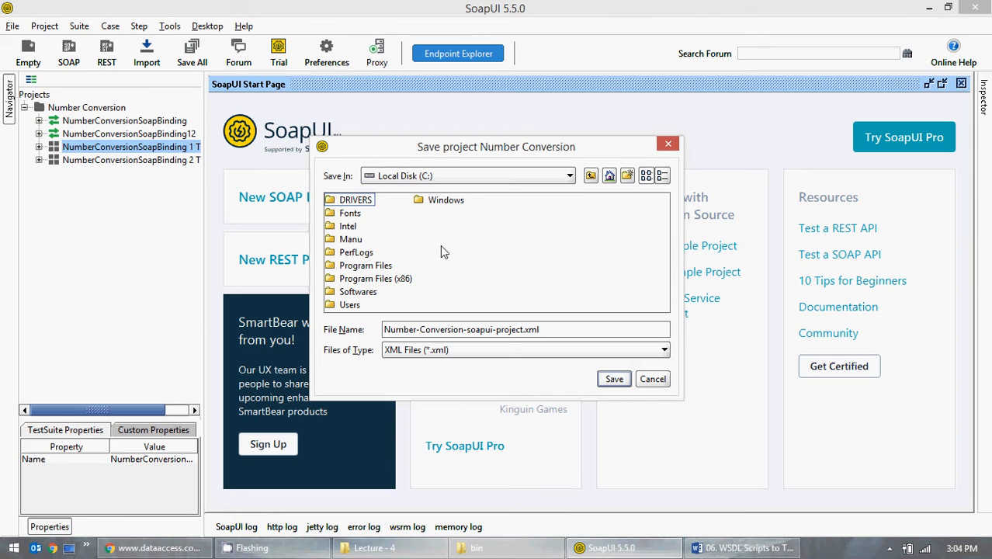
{"action": "double_click", "coordinate": [361, 293]}
{"action": "double_click", "coordinate": [388, 289]}
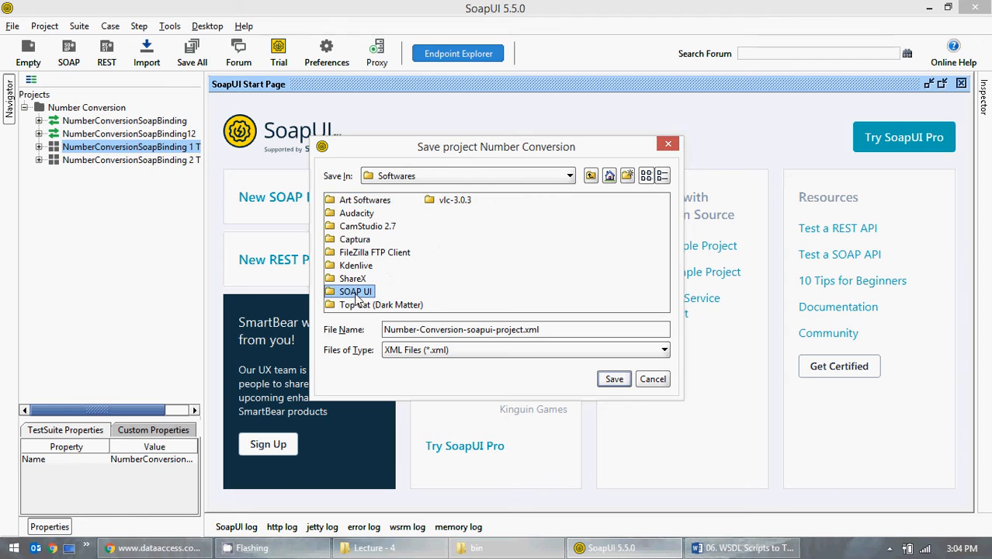
{"action": "left_click", "coordinate": [380, 217]}
{"action": "double_click", "coordinate": [381, 220]}
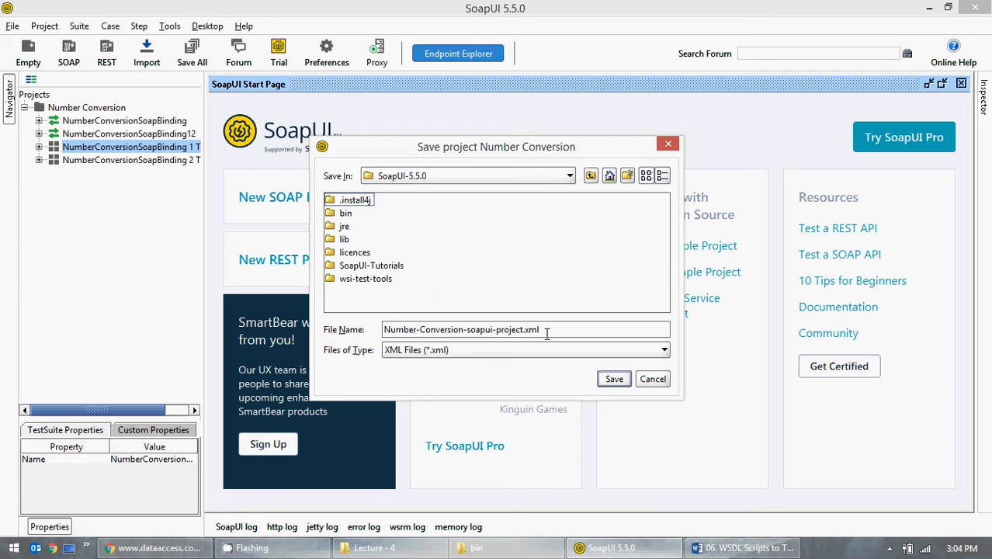
{"action": "left_click", "coordinate": [527, 349]}
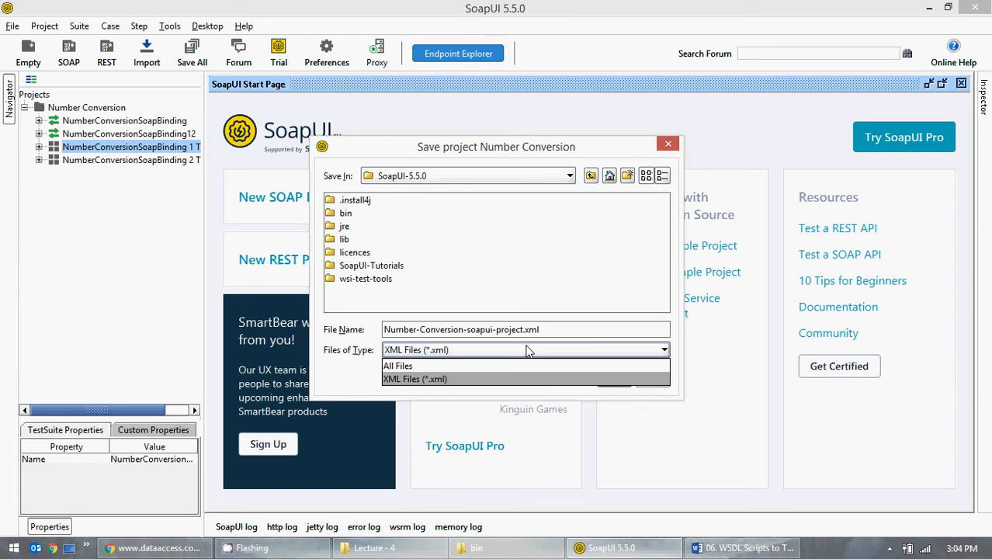
{"action": "left_click", "coordinate": [528, 349]}
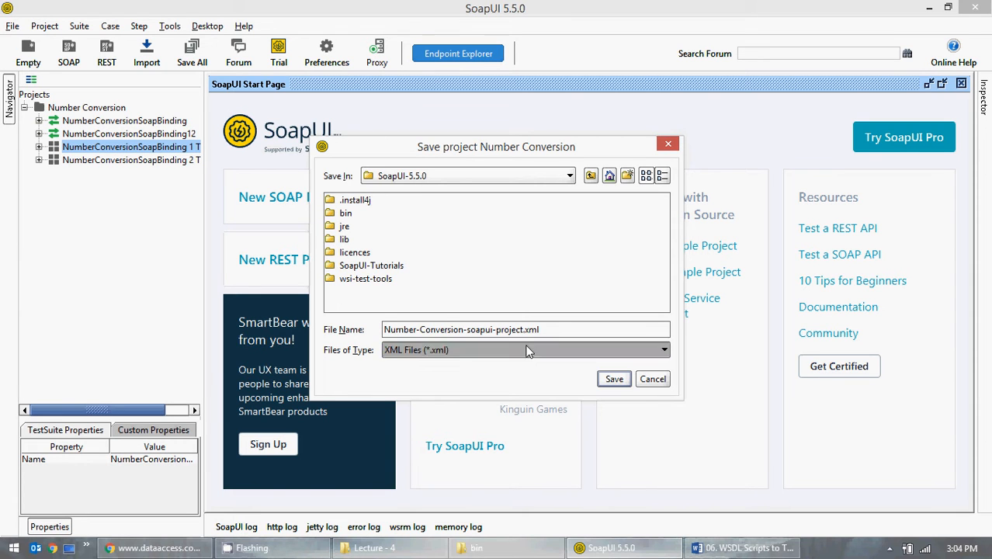
Create a folder named Number Conversion inside SoapUI-5.5.0 and save the project there as Number-Conversion-soapui-project.xml
{"action": "right_click", "coordinate": [368, 296]}
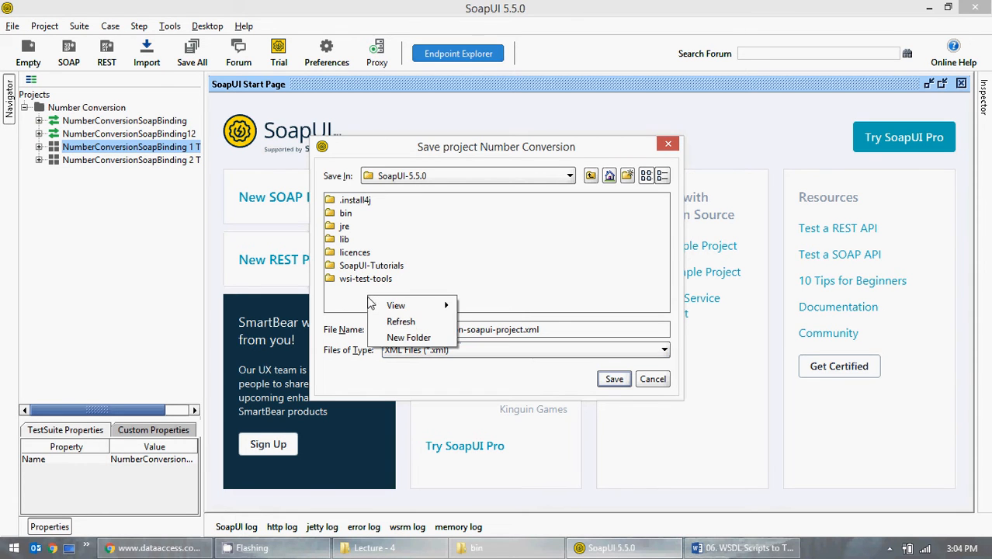
{"action": "left_click", "coordinate": [408, 337]}
{"action": "type", "text": "Number"}
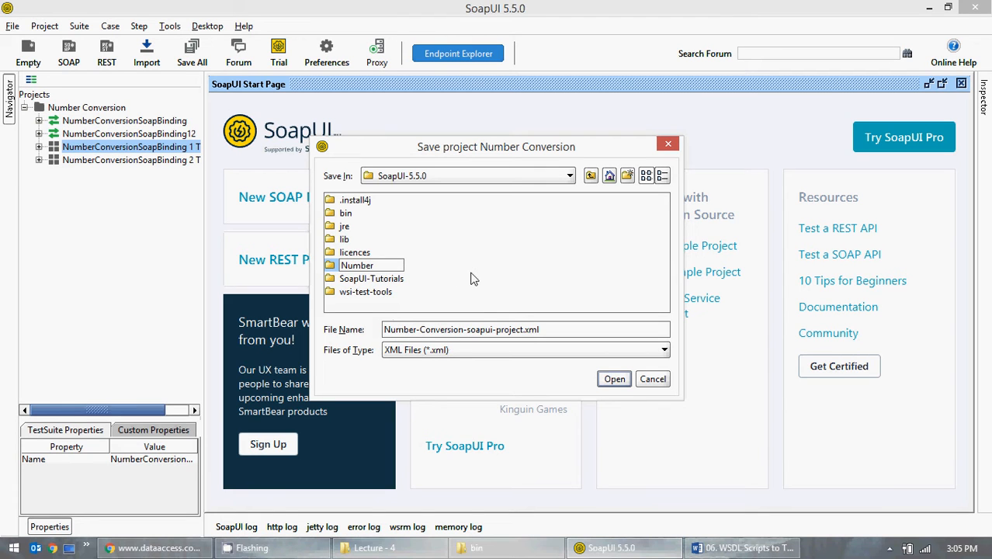
{"action": "type", "text": " Conversion"}
{"action": "left_click", "coordinate": [380, 269]}
{"action": "double_click", "coordinate": [380, 266]}
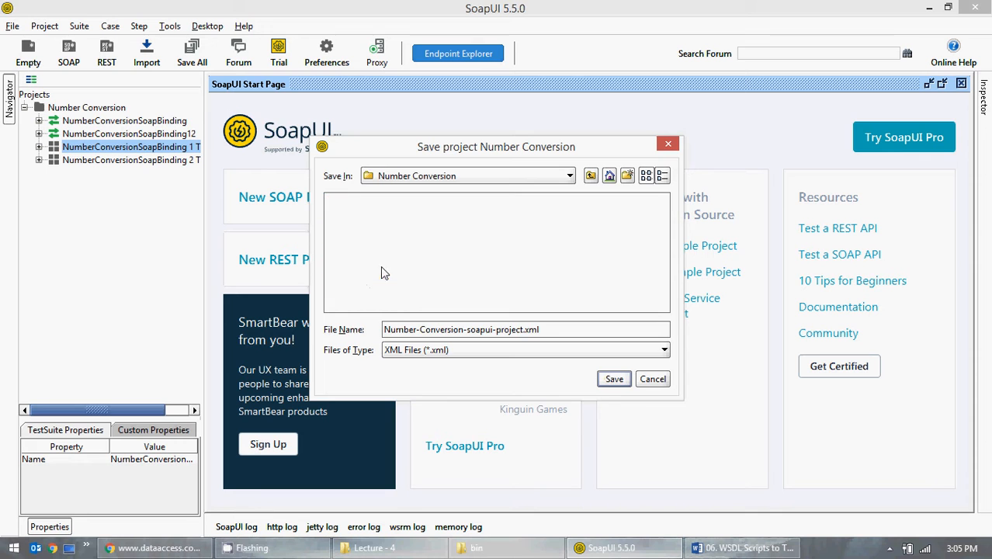
{"action": "left_click", "coordinate": [613, 379]}
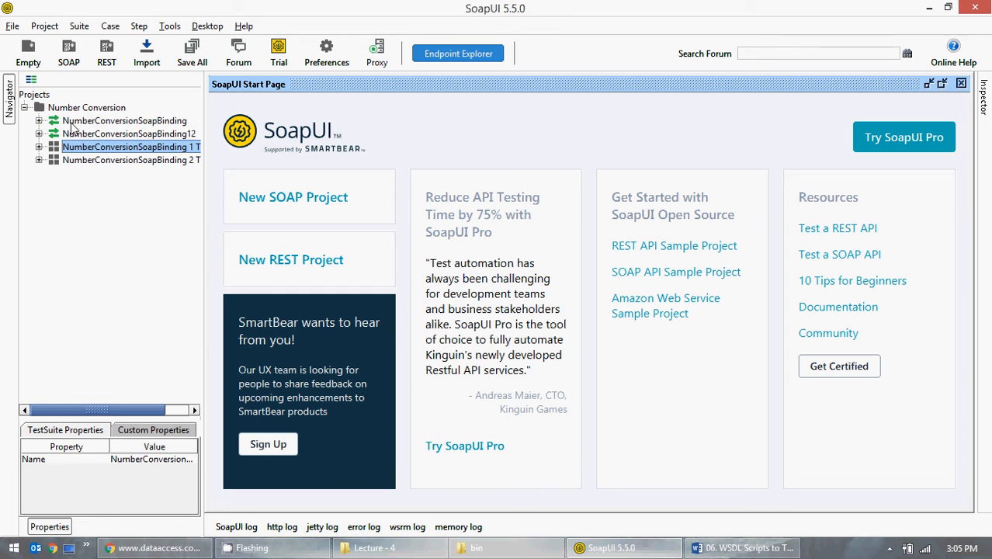
Review the operations of the two bindings, the test cases of NumberConversionSoapBinding 1 TestSuite, and each binding's interface properties
{"action": "left_click", "coordinate": [39, 122]}
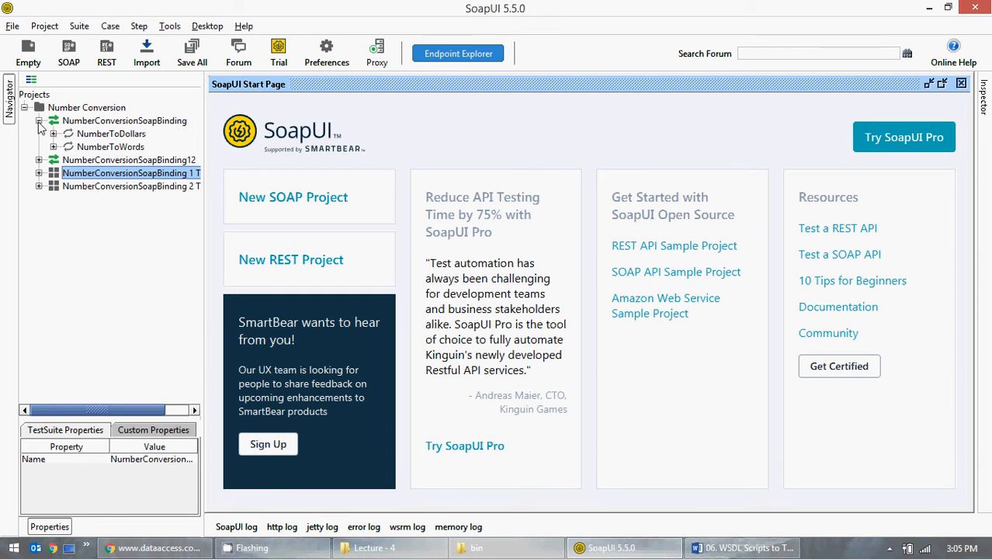
{"action": "left_click", "coordinate": [38, 121]}
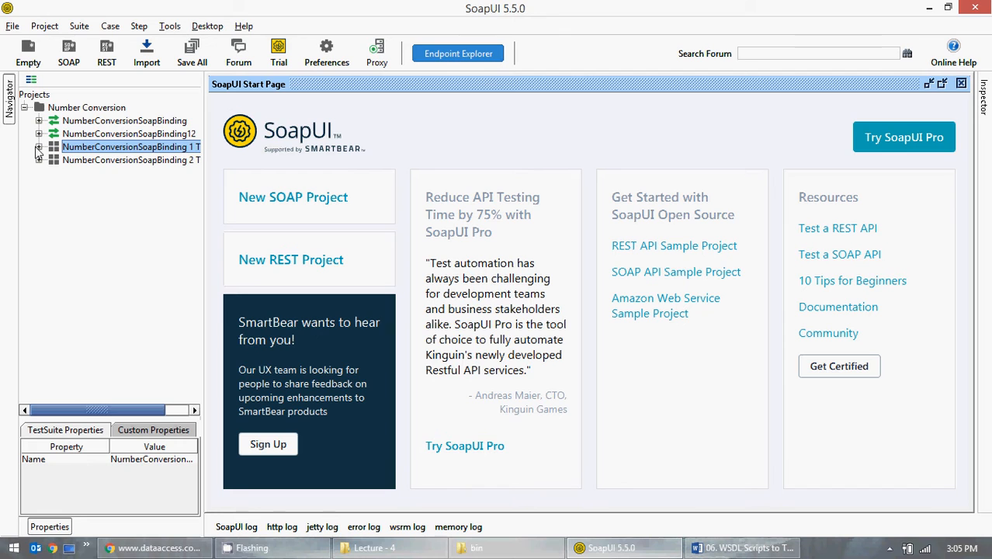
{"action": "left_click", "coordinate": [38, 148]}
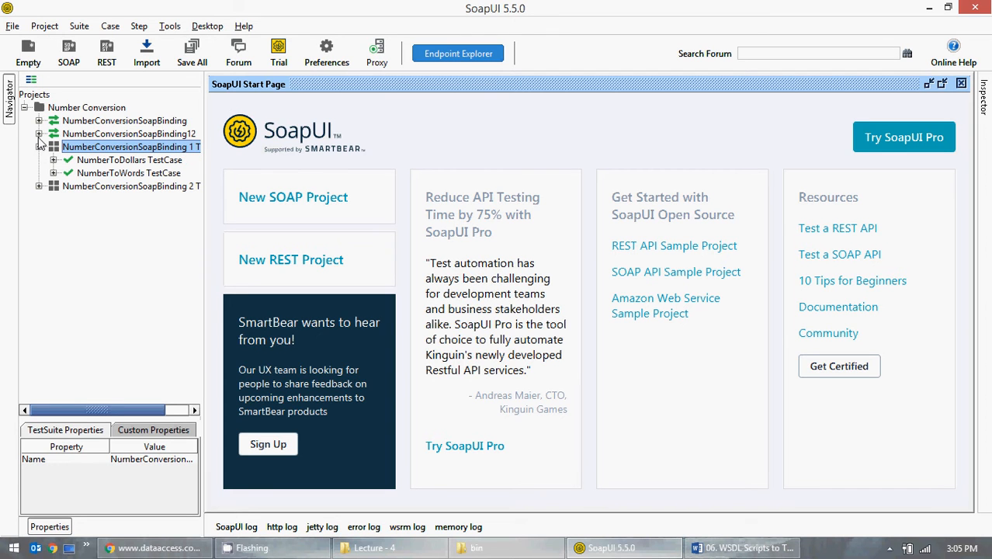
{"action": "left_click", "coordinate": [39, 134]}
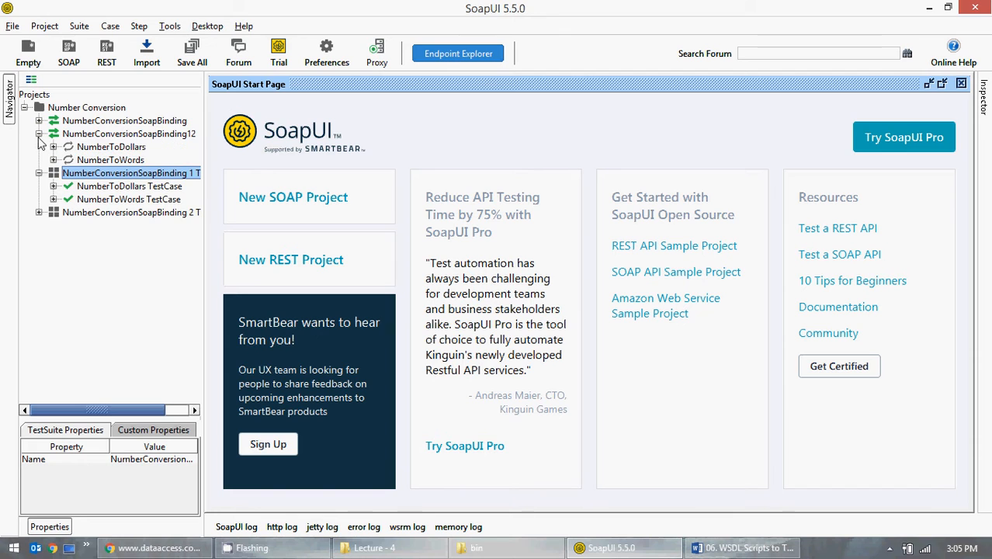
{"action": "left_click", "coordinate": [38, 135]}
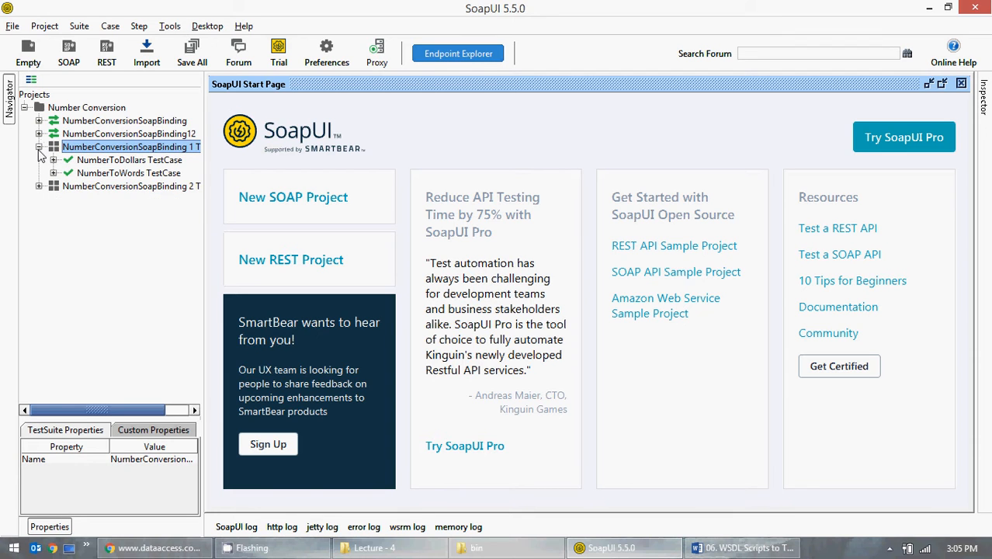
{"action": "left_click", "coordinate": [39, 148]}
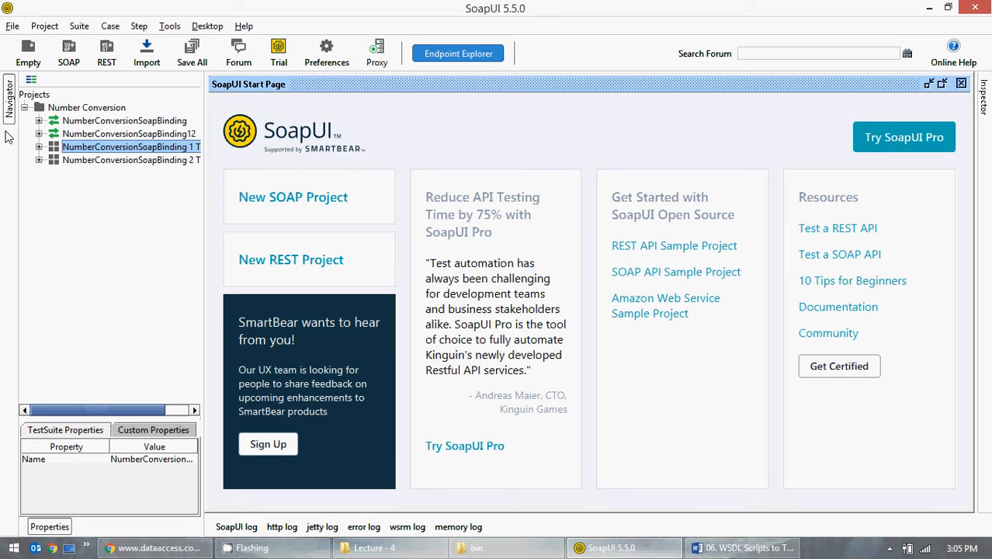
{"action": "left_click", "coordinate": [90, 122]}
{"action": "left_click", "coordinate": [92, 135]}
{"action": "left_click", "coordinate": [92, 122]}
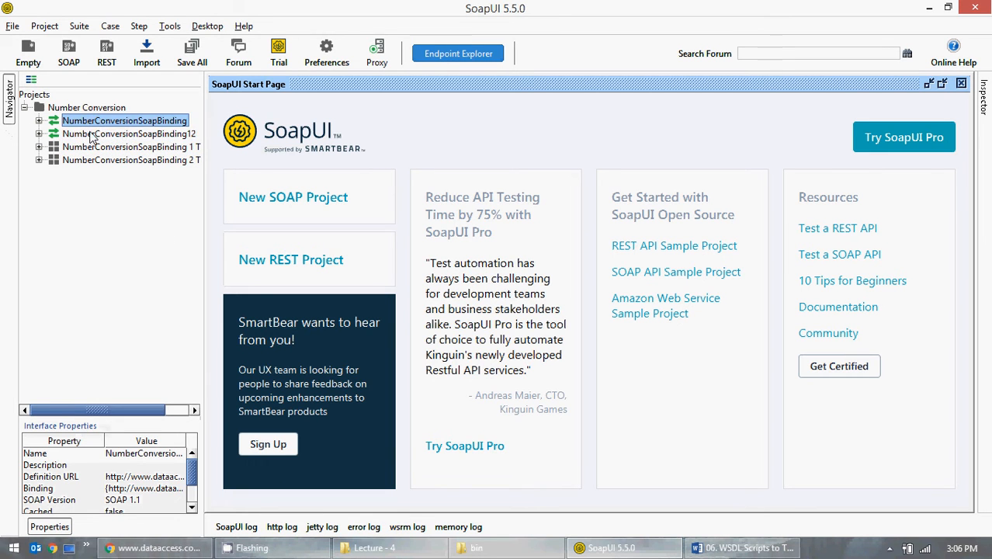
Compare the interface properties of NumberConversionSoapBinding and NumberConversionSoapBinding12, and show the properties of the first binding's test suite
{"action": "left_click", "coordinate": [91, 134]}
{"action": "left_click", "coordinate": [92, 122]}
{"action": "left_click", "coordinate": [92, 132]}
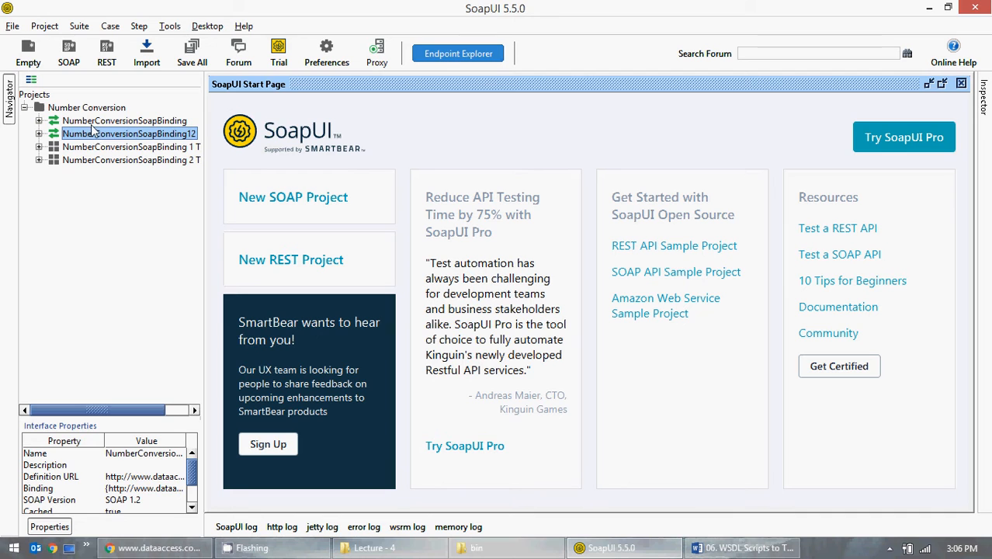
{"action": "left_click", "coordinate": [91, 123]}
{"action": "left_click", "coordinate": [91, 134]}
{"action": "left_click", "coordinate": [90, 148]}
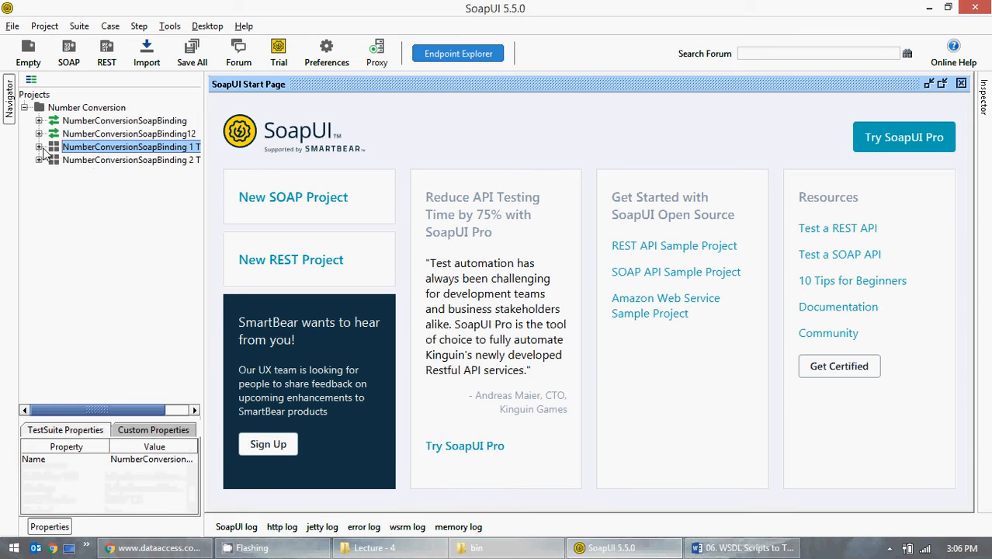
Show the interface properties of NumberConversionSoapBinding and enlarge the properties area so more rows fit
{"action": "left_click", "coordinate": [82, 122]}
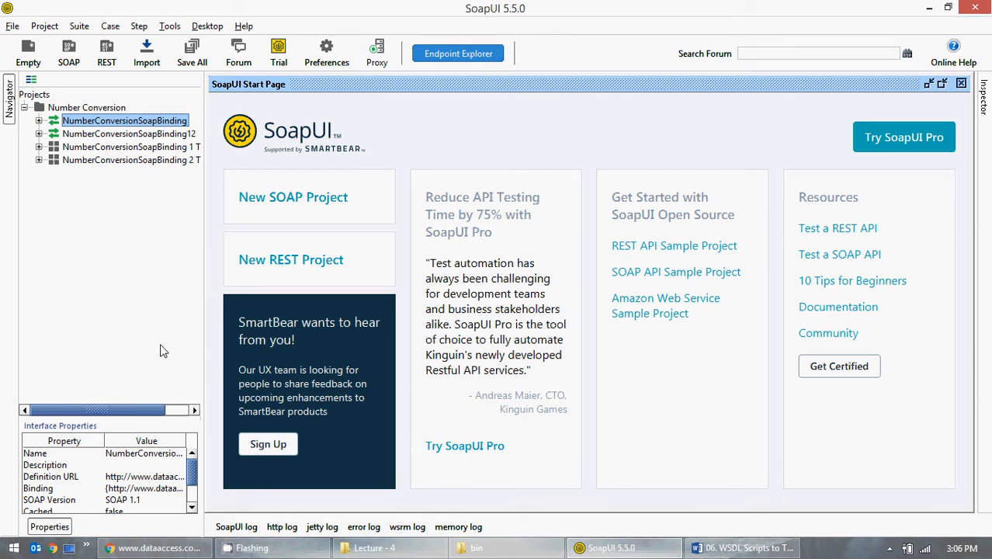
{"action": "left_click_drag", "start_coordinate": [112, 388], "coordinate": [112, 359]}
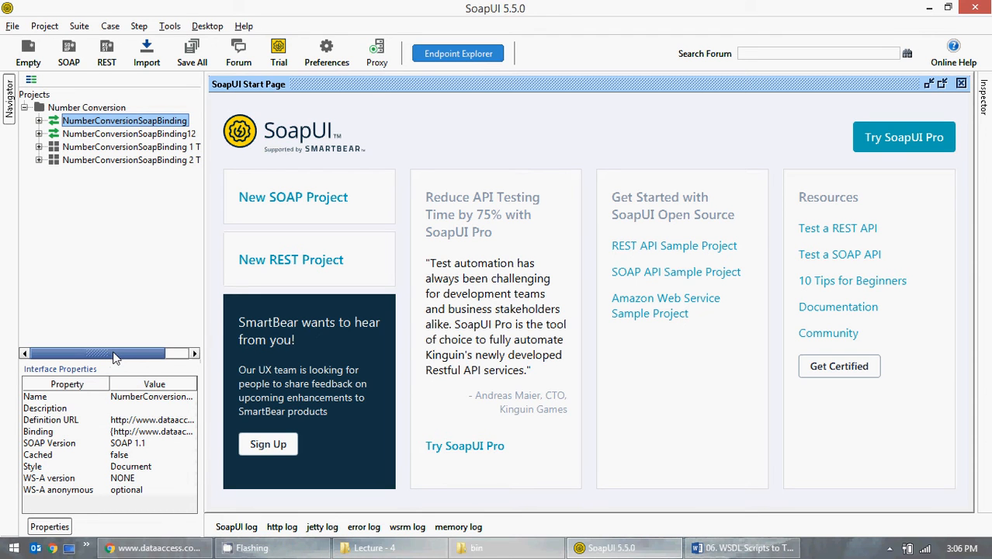
{"action": "left_click_drag", "start_coordinate": [111, 359], "coordinate": [113, 378]}
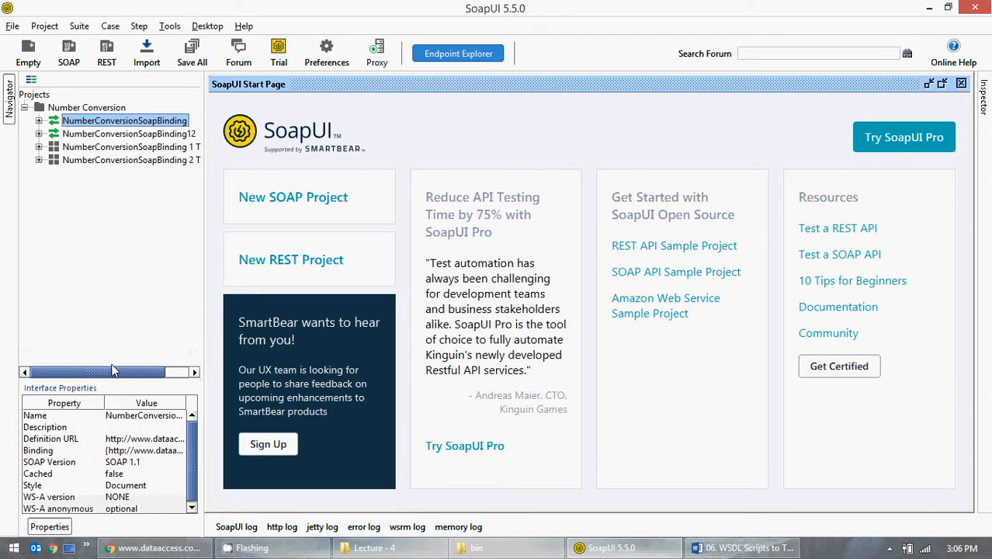
Open NumberConversionSoapBinding in a maximized viewer and look through its overview, service endpoints and WSDL content
{"action": "double_click", "coordinate": [111, 124]}
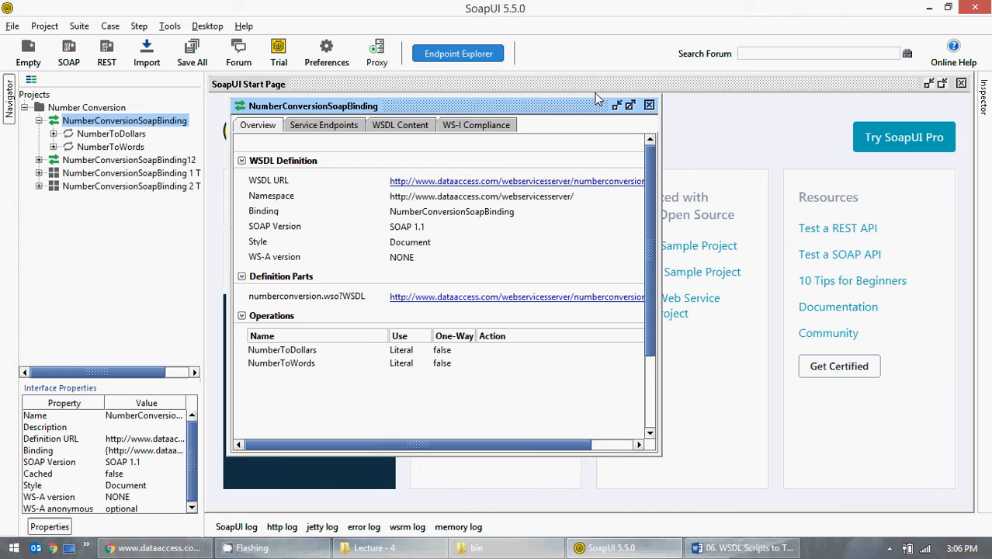
{"action": "left_click", "coordinate": [630, 105]}
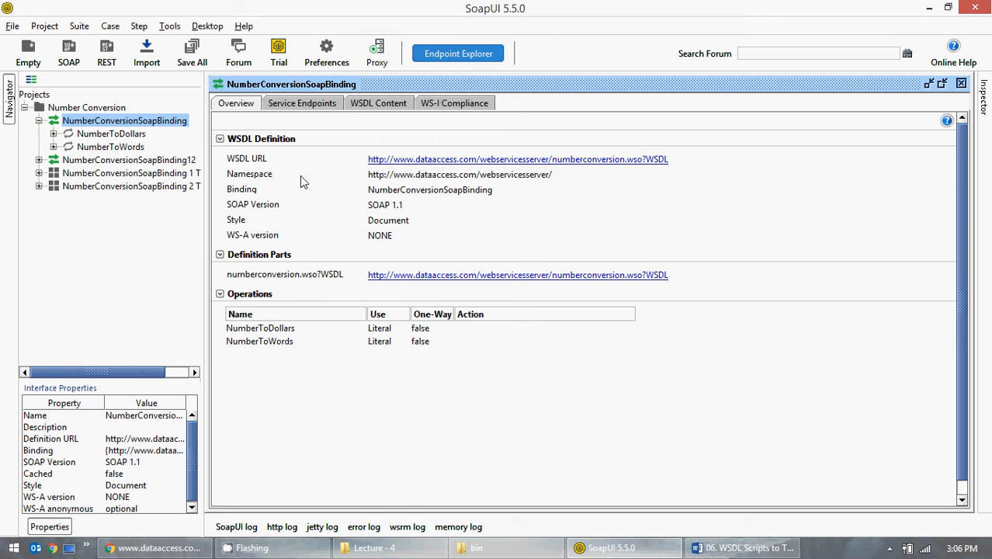
{"action": "left_click", "coordinate": [310, 106]}
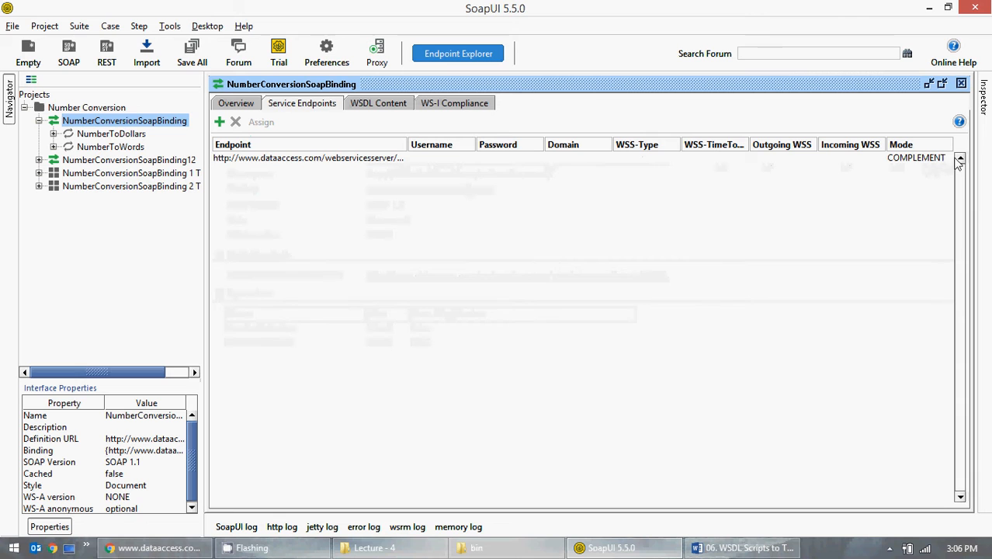
{"action": "left_click", "coordinate": [381, 107]}
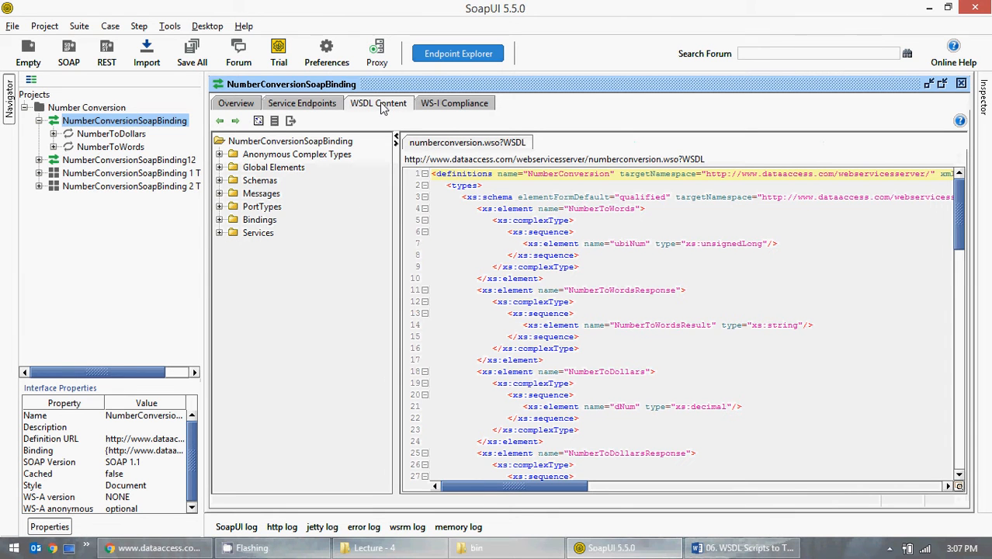
Open the SoapUI log and examine the entries for loading the WSDL definition and importing the two bindings
{"action": "left_click", "coordinate": [236, 527]}
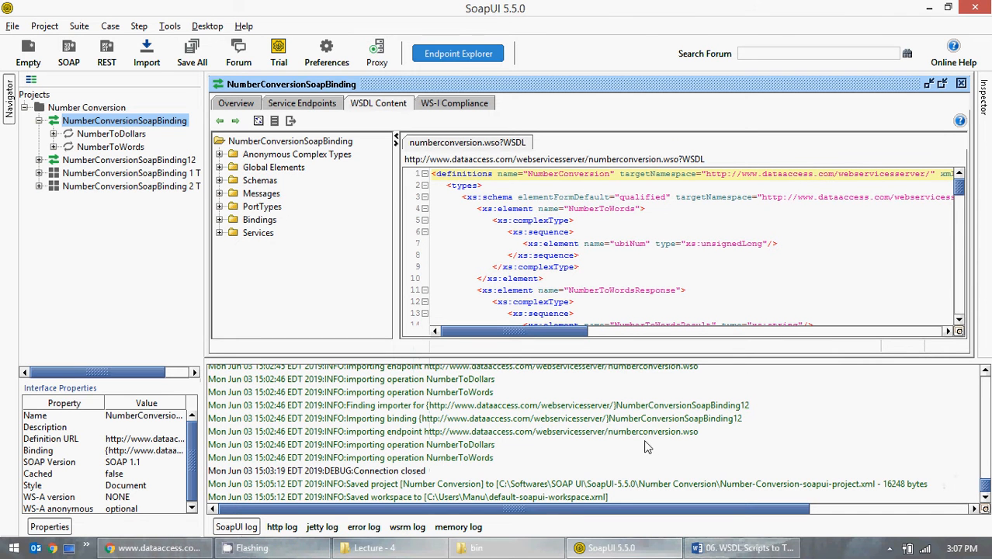
{"action": "scroll", "coordinate": [637, 444], "scroll_direction": "up", "scroll_amount": 5}
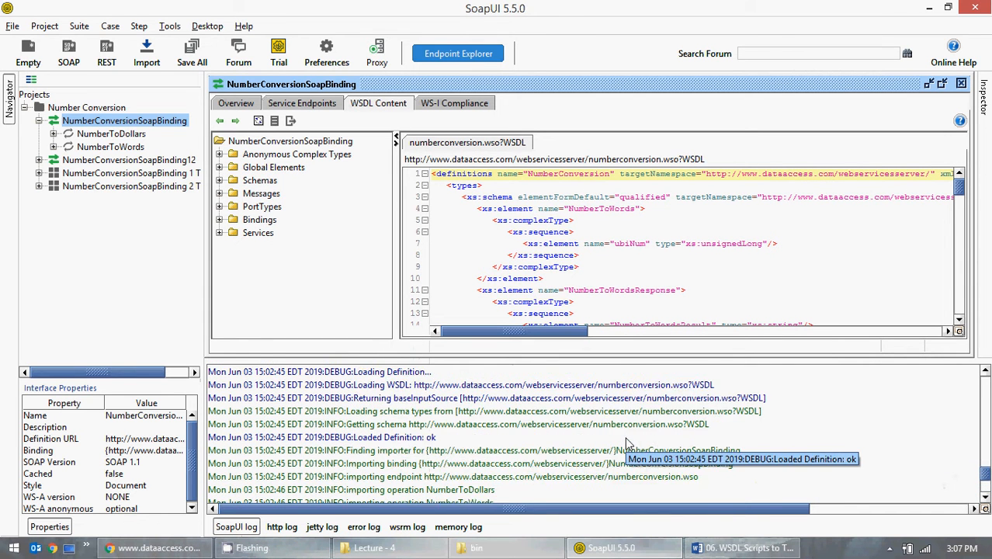
{"action": "scroll", "coordinate": [624, 440], "scroll_direction": "up", "scroll_amount": 5}
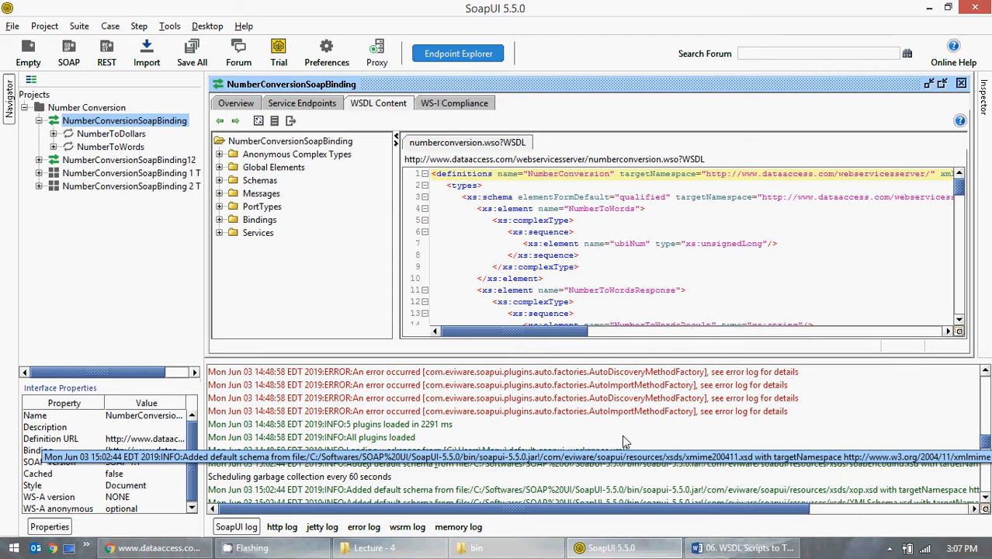
{"action": "scroll", "coordinate": [625, 441], "scroll_direction": "down", "scroll_amount": 1}
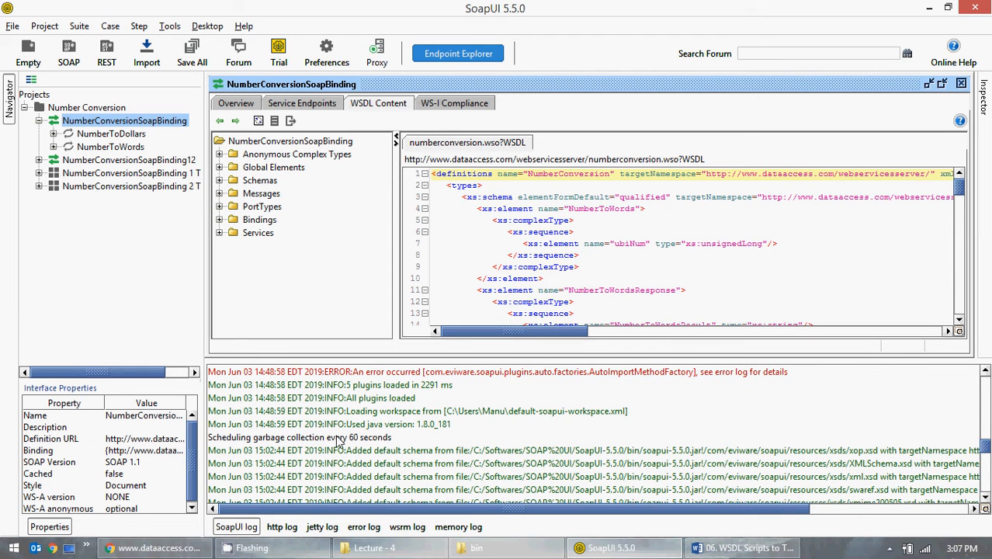
{"action": "scroll", "coordinate": [338, 441], "scroll_direction": "down", "scroll_amount": 8}
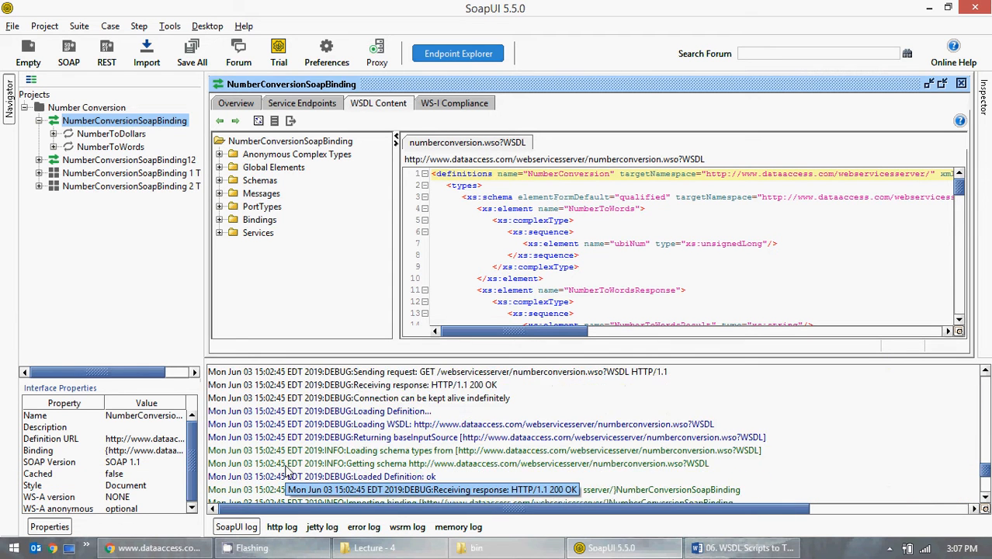
{"action": "scroll", "coordinate": [288, 470], "scroll_direction": "down", "scroll_amount": 4}
{"action": "scroll", "coordinate": [295, 462], "scroll_direction": "up", "scroll_amount": 2}
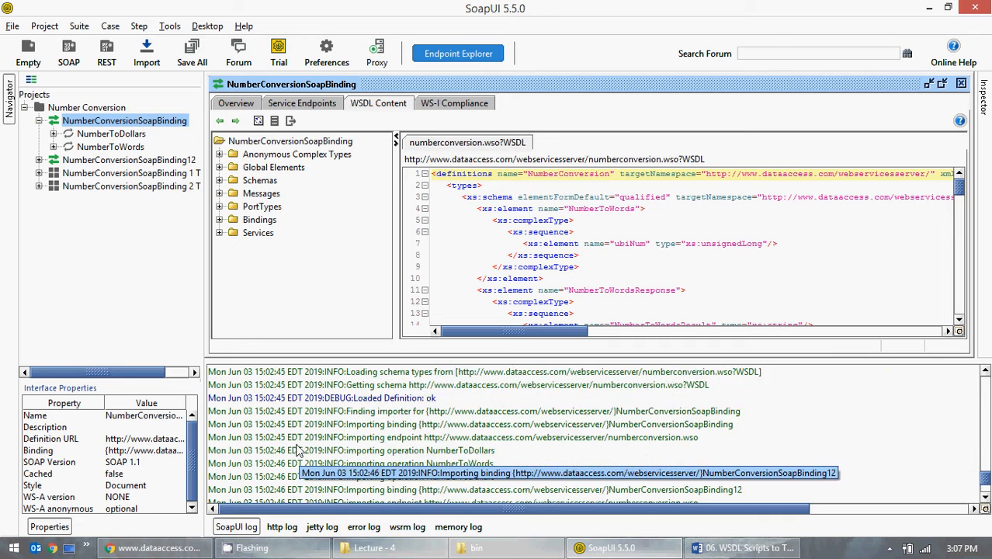
{"action": "scroll", "coordinate": [297, 450], "scroll_direction": "up", "scroll_amount": 2}
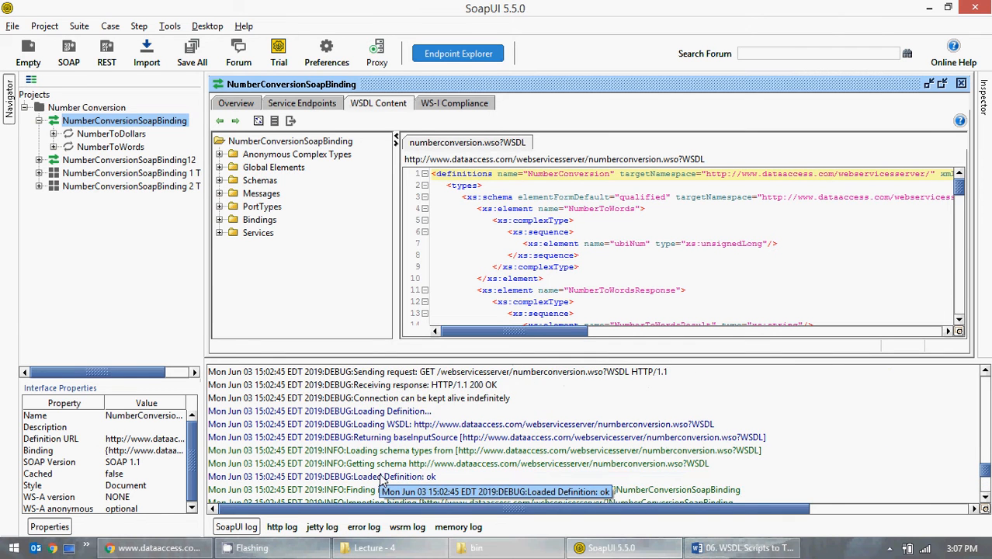
{"action": "scroll", "coordinate": [381, 481], "scroll_direction": "down", "scroll_amount": 2}
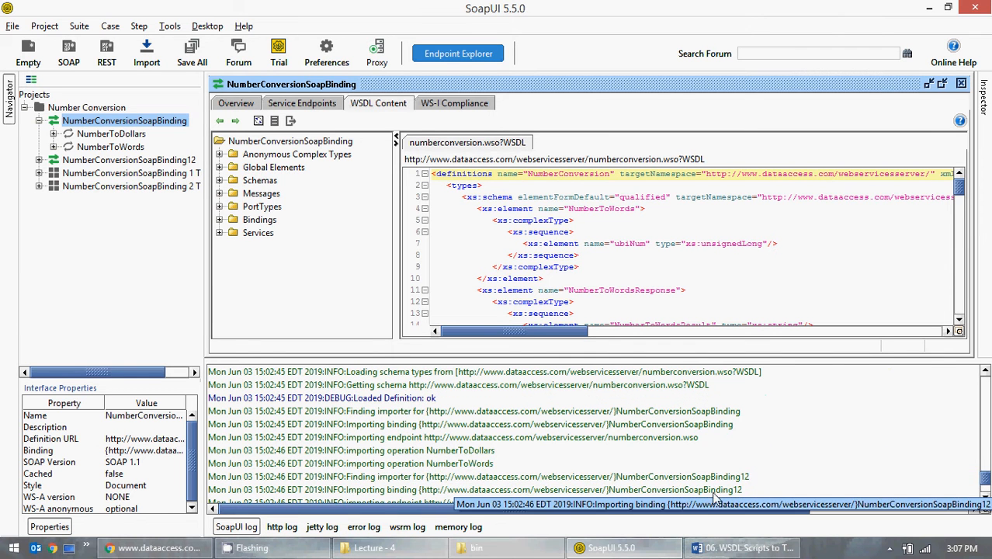
{"action": "scroll", "coordinate": [721, 438], "scroll_direction": "down", "scroll_amount": 1}
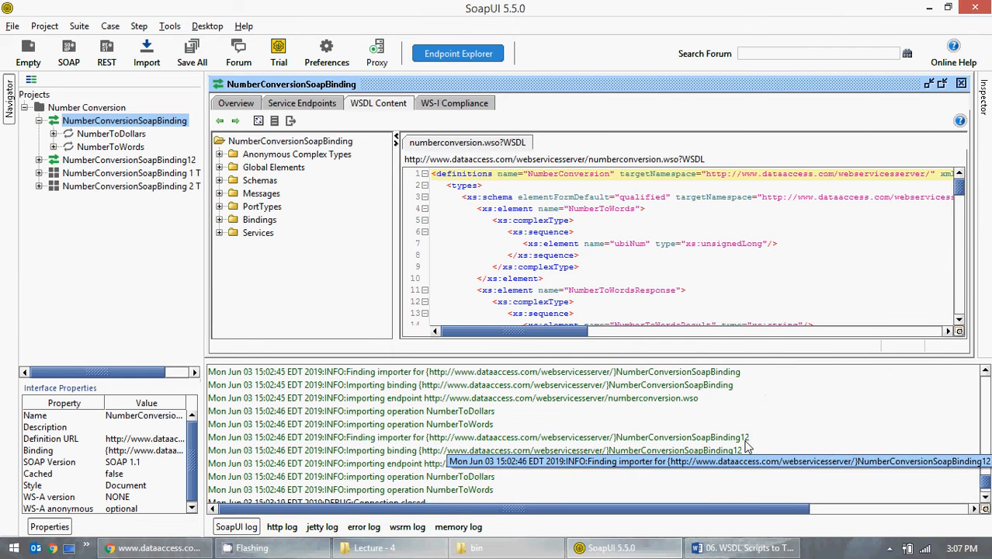
Examine the log entries for importing NumberToDollars, NumberToWords and NumberConversionSoapBinding12, and the earlier entries about adding plugins
{"action": "left_click", "coordinate": [438, 411]}
{"action": "left_click", "coordinate": [439, 424]}
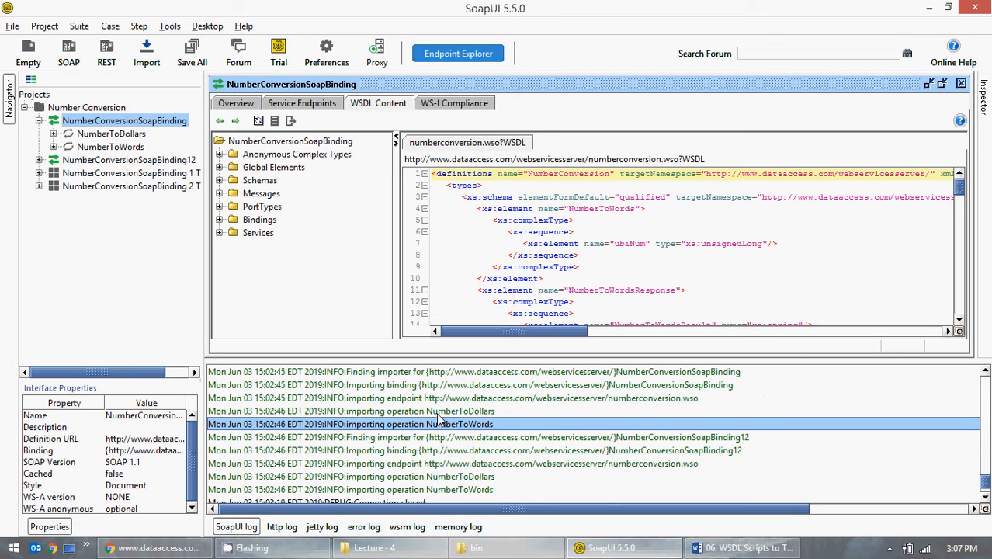
{"action": "left_click", "coordinate": [437, 413]}
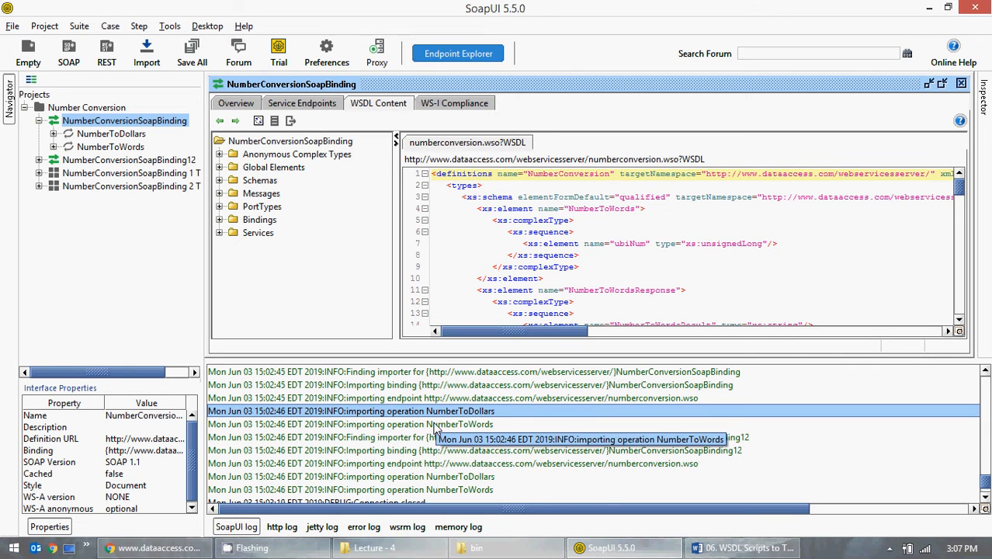
{"action": "left_click", "coordinate": [433, 424]}
{"action": "left_click", "coordinate": [432, 413]}
{"action": "left_click", "coordinate": [433, 425]}
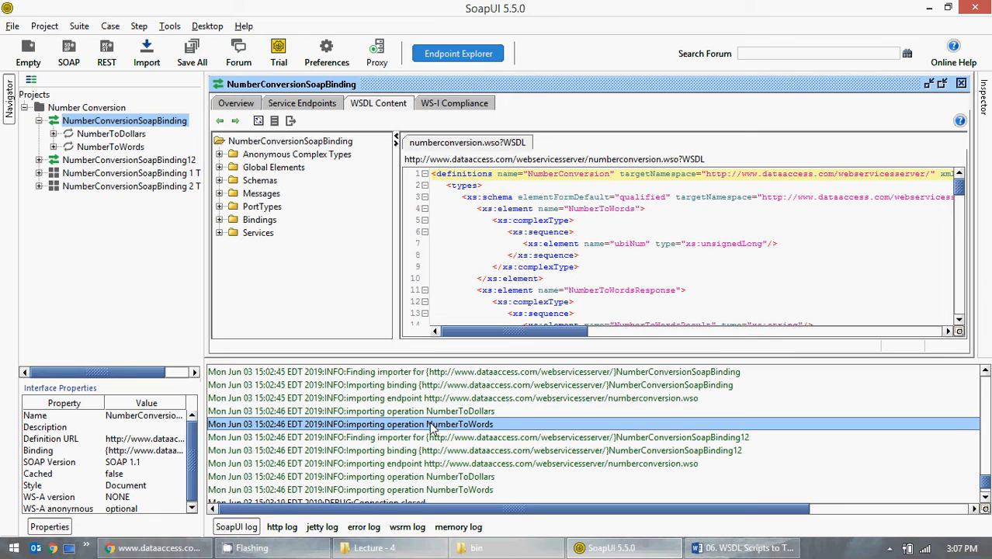
{"action": "left_click", "coordinate": [435, 438]}
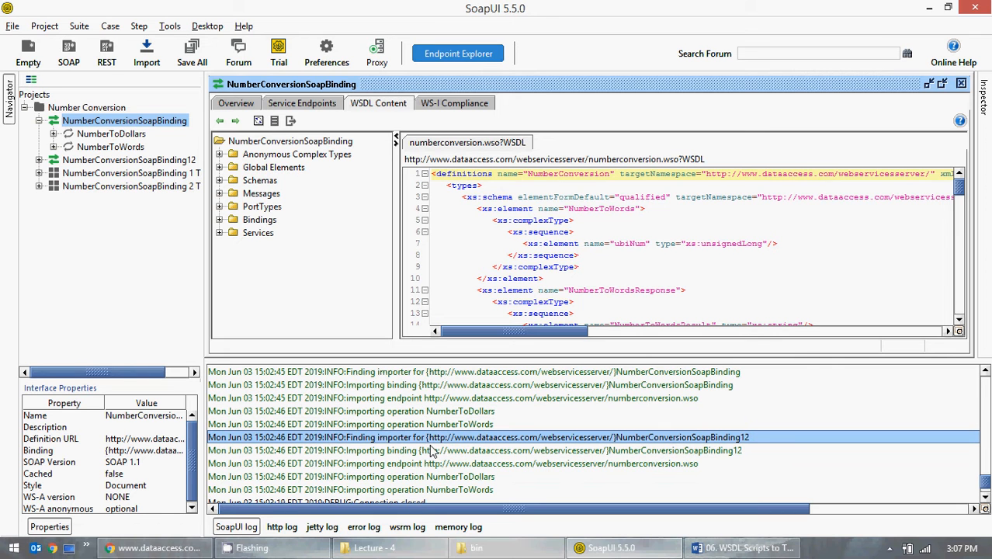
{"action": "scroll", "coordinate": [424, 462], "scroll_direction": "down", "scroll_amount": 2}
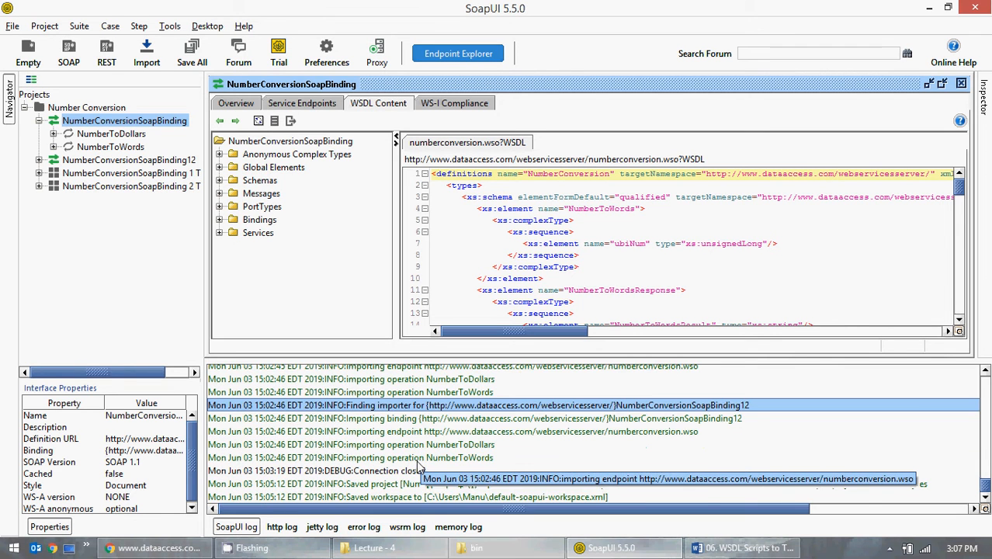
{"action": "scroll", "coordinate": [435, 454], "scroll_direction": "up", "scroll_amount": 5}
{"action": "scroll", "coordinate": [435, 454], "scroll_direction": "up", "scroll_amount": 10}
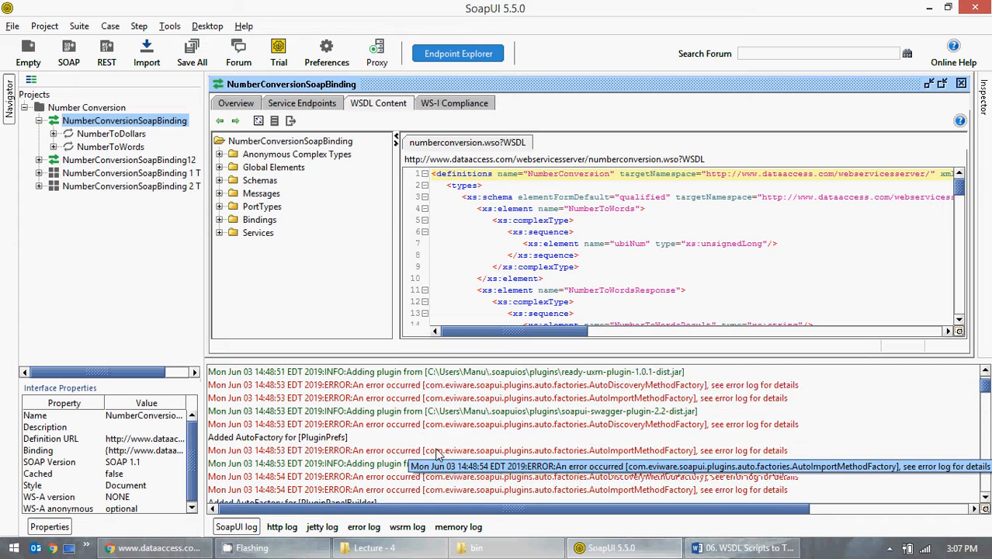
Open the http log, glance at the WSDL page in the browser for comparison, and read back through the logged WSDL response
{"action": "left_click", "coordinate": [283, 526]}
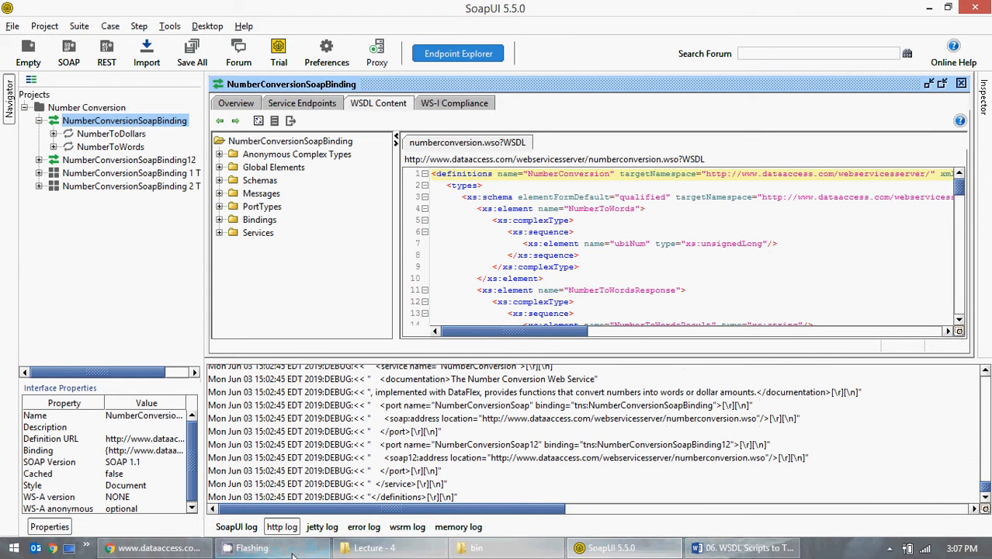
{"action": "left_click", "coordinate": [155, 548]}
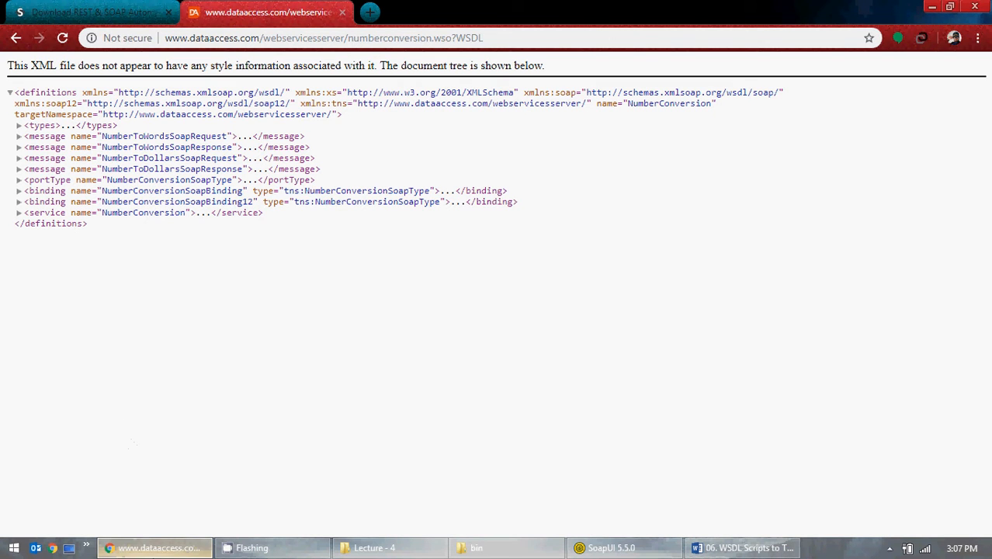
{"action": "left_click", "coordinate": [159, 548]}
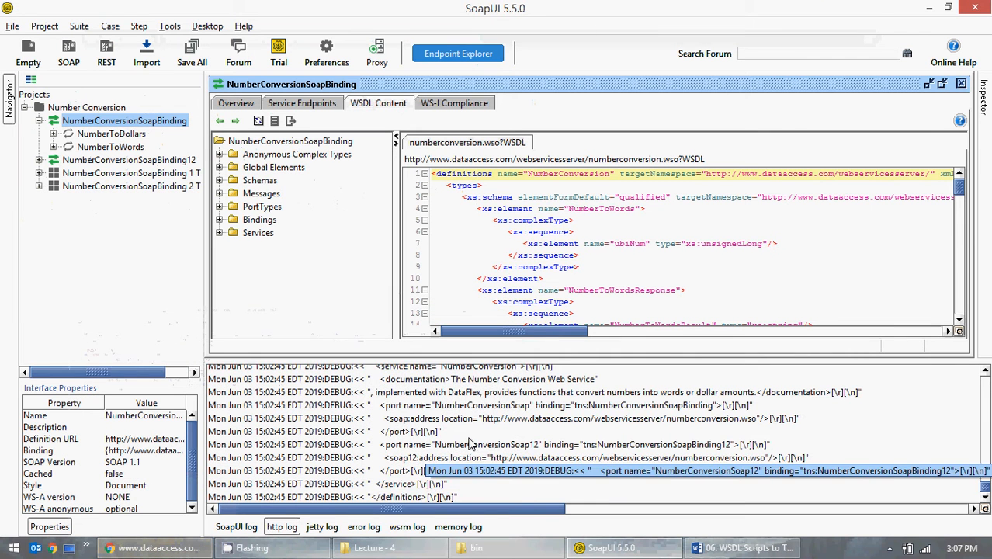
{"action": "scroll", "coordinate": [469, 435], "scroll_direction": "up", "scroll_amount": 10}
{"action": "scroll", "coordinate": [469, 422], "scroll_direction": "up", "scroll_amount": 5}
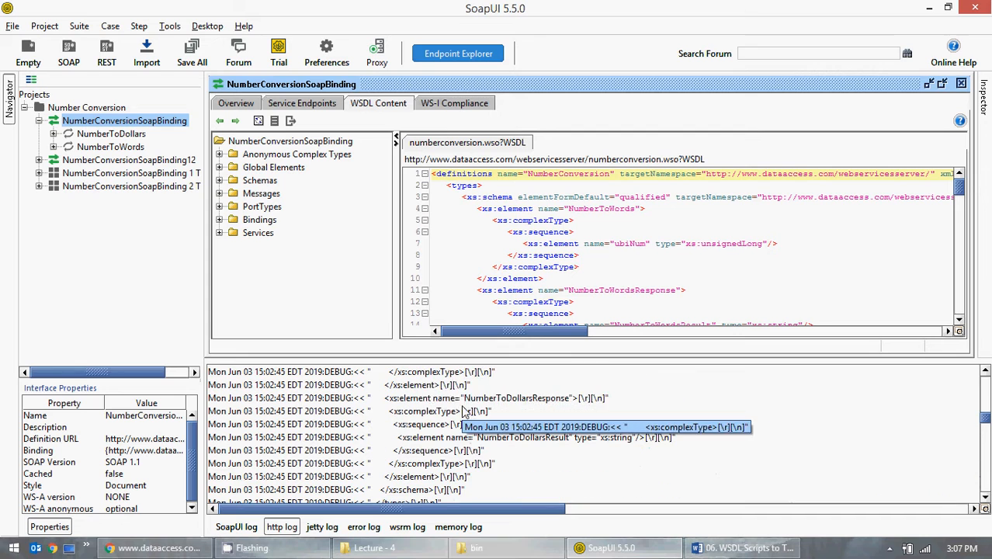
View NumberToDollars, NumberToDollarsResponse, NumberToWords and NumberToWordsResponse under Anonymous Complex Types, and read through the WSDL source down to the service definition
{"action": "left_click", "coordinate": [220, 155]}
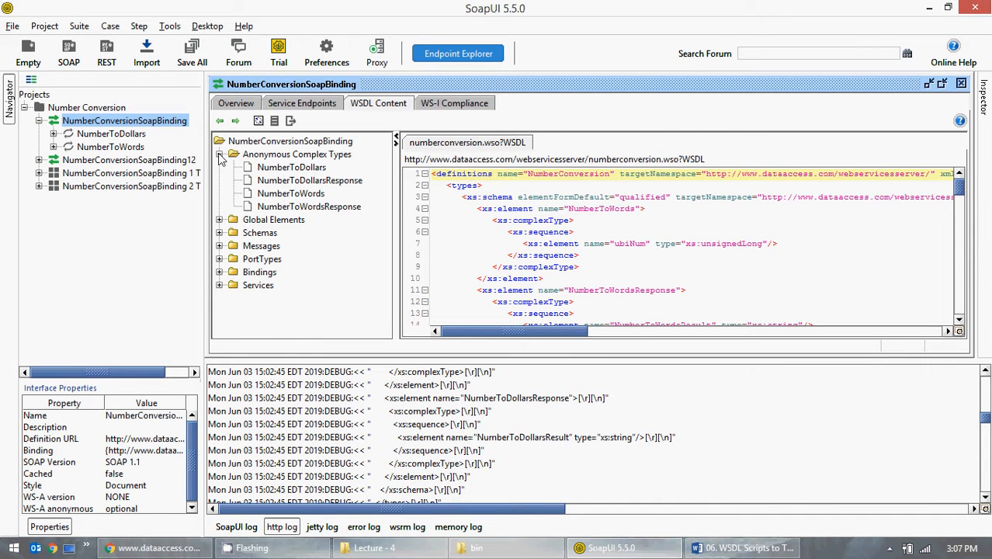
{"action": "left_click", "coordinate": [289, 168]}
{"action": "left_click", "coordinate": [292, 180]}
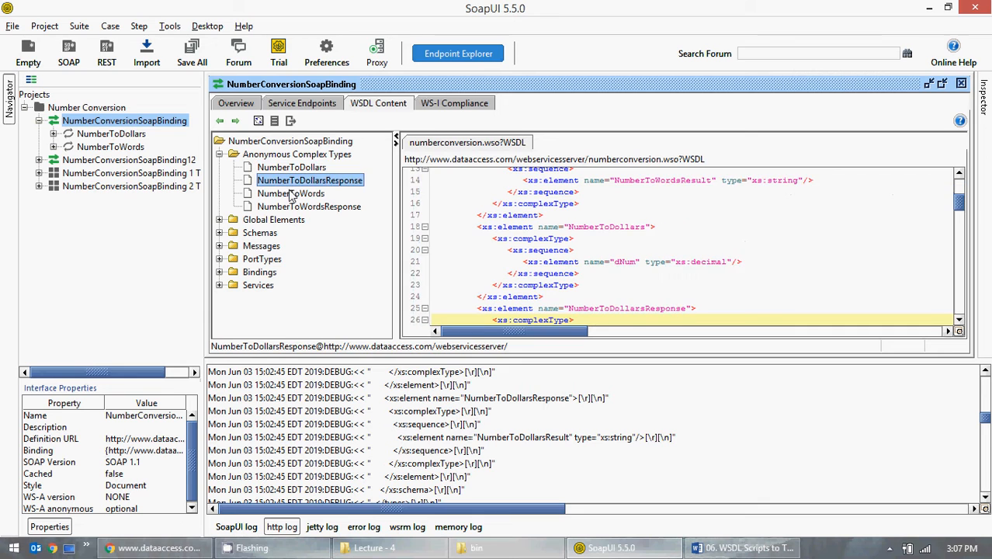
{"action": "left_click", "coordinate": [291, 194]}
{"action": "left_click_drag", "start_coordinate": [960, 197], "coordinate": [962, 186]}
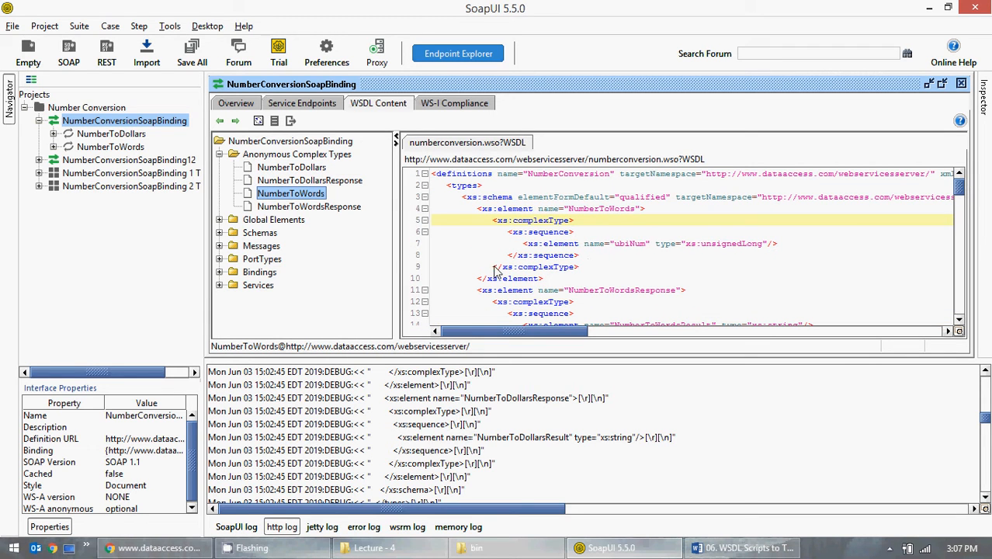
{"action": "left_click", "coordinate": [309, 206]}
{"action": "scroll", "coordinate": [582, 241], "scroll_direction": "down", "scroll_amount": 10}
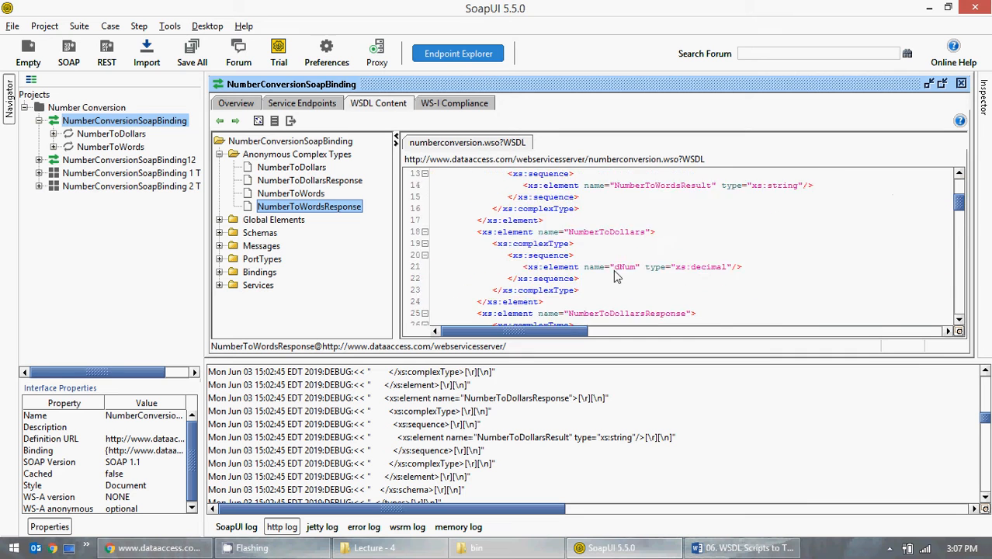
{"action": "scroll", "coordinate": [610, 268], "scroll_direction": "down", "scroll_amount": 15}
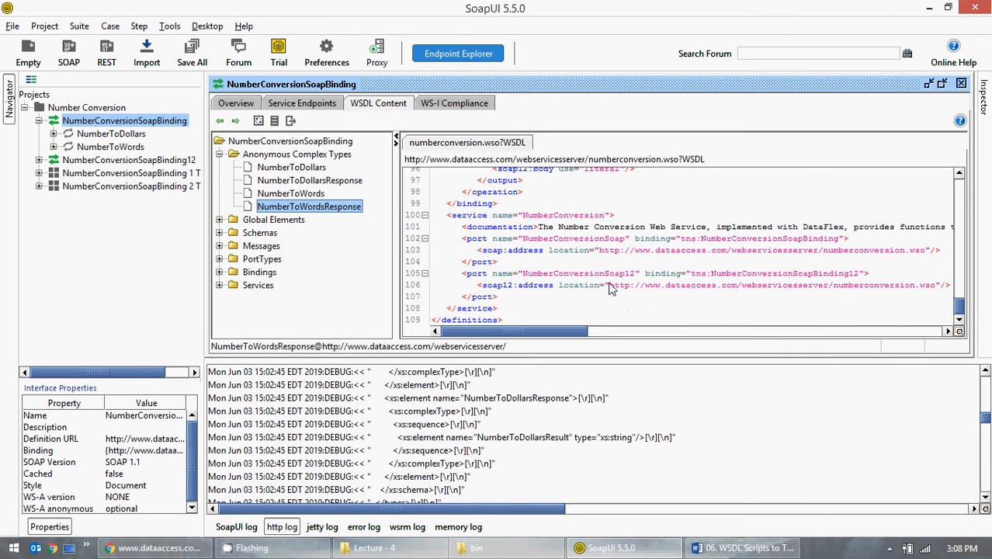
{"action": "scroll", "coordinate": [609, 286], "scroll_direction": "up", "scroll_amount": 20}
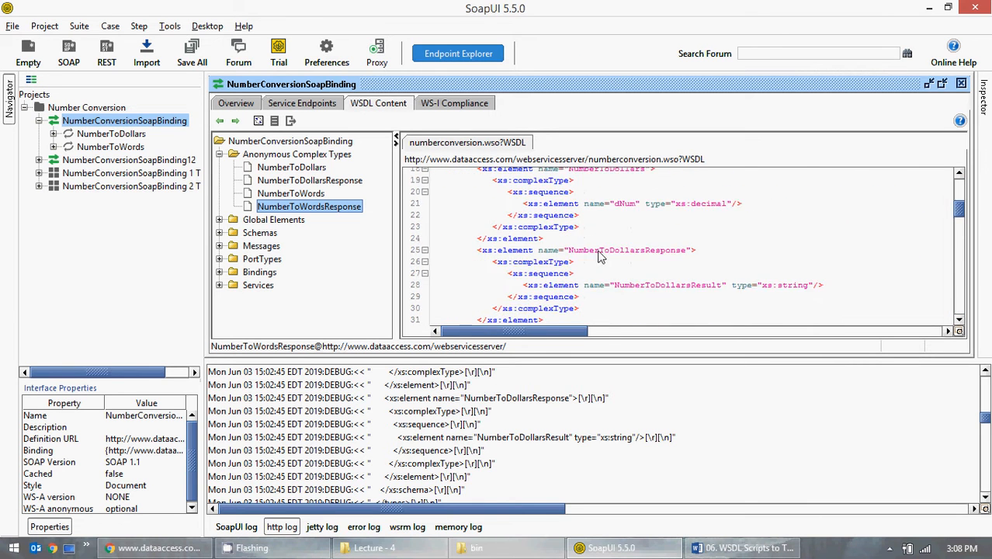
{"action": "scroll", "coordinate": [593, 254], "scroll_direction": "up", "scroll_amount": 2}
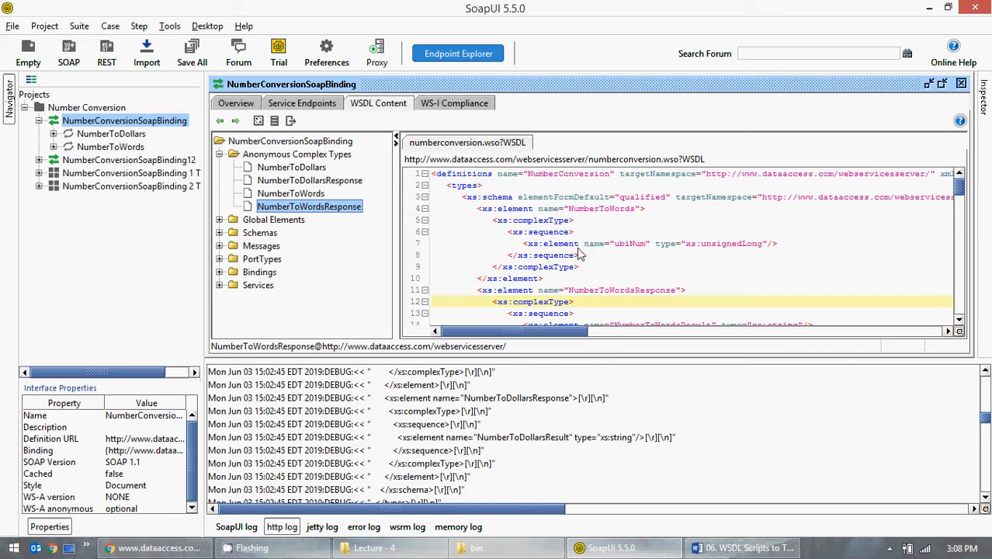
Collapse Anonymous Complex Types and view NumberToDollars, NumberToDollarsResponse, NumberToWords and NumberToWordsResponse under Global Elements in the WSDL source
{"action": "left_click", "coordinate": [227, 154]}
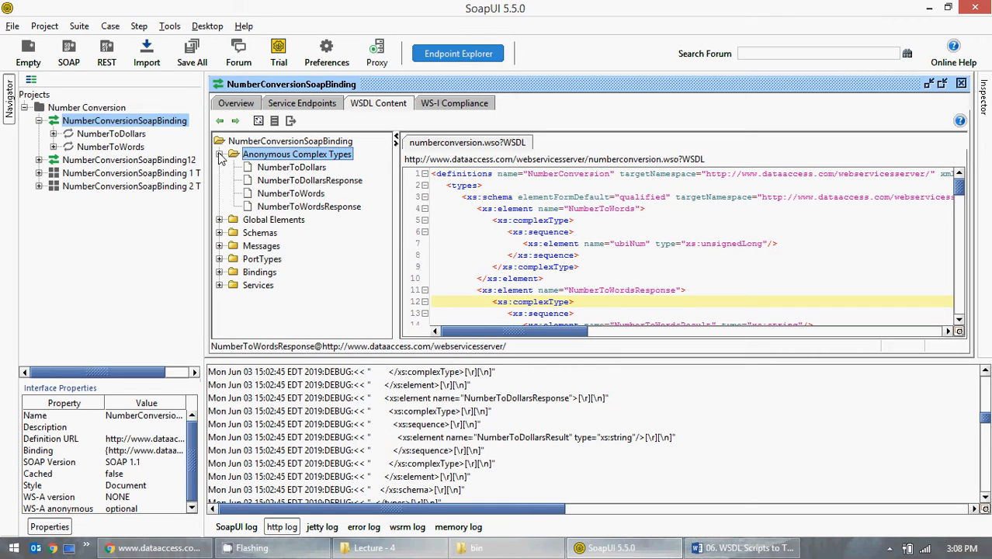
{"action": "left_click", "coordinate": [220, 155]}
{"action": "left_click", "coordinate": [219, 166]}
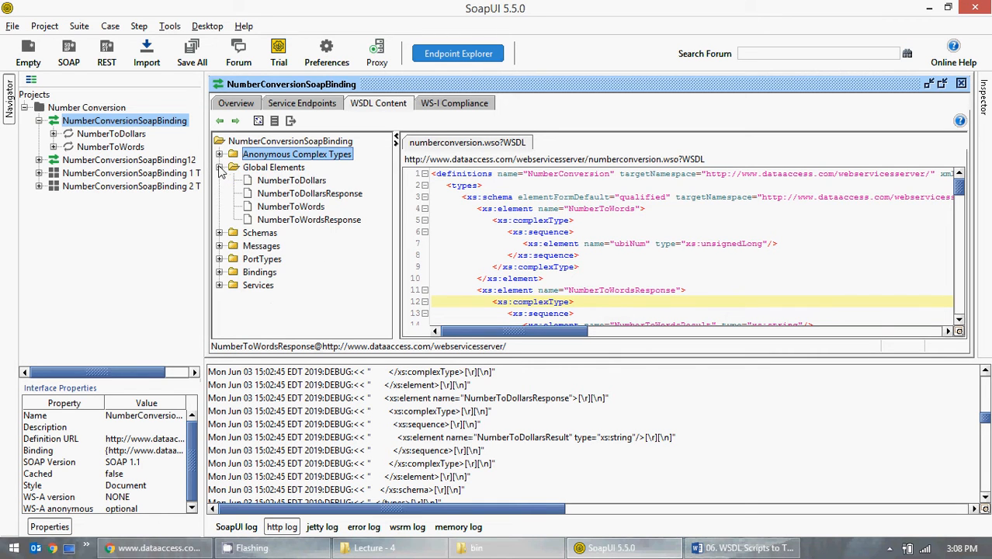
{"action": "left_click", "coordinate": [291, 180]}
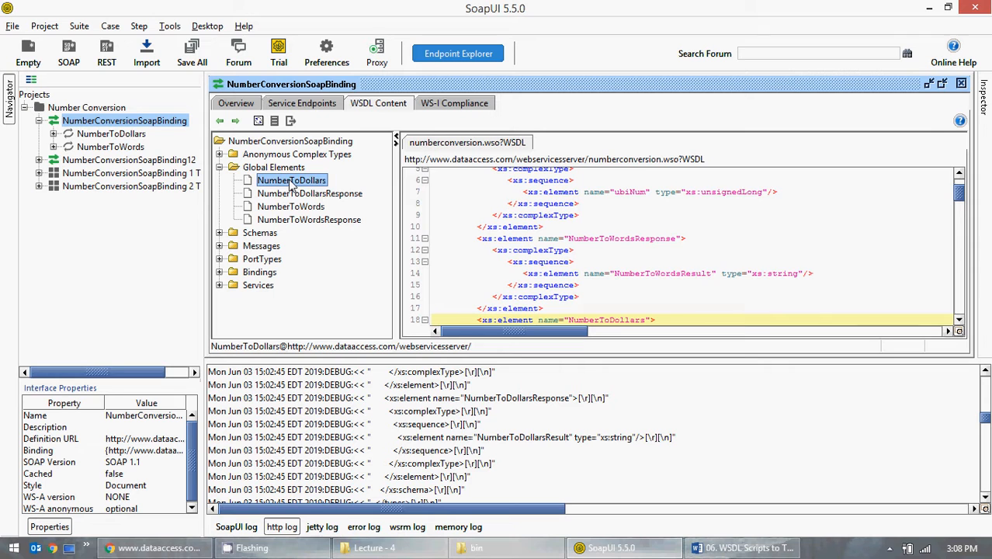
{"action": "left_click", "coordinate": [288, 193]}
{"action": "left_click", "coordinate": [287, 206]}
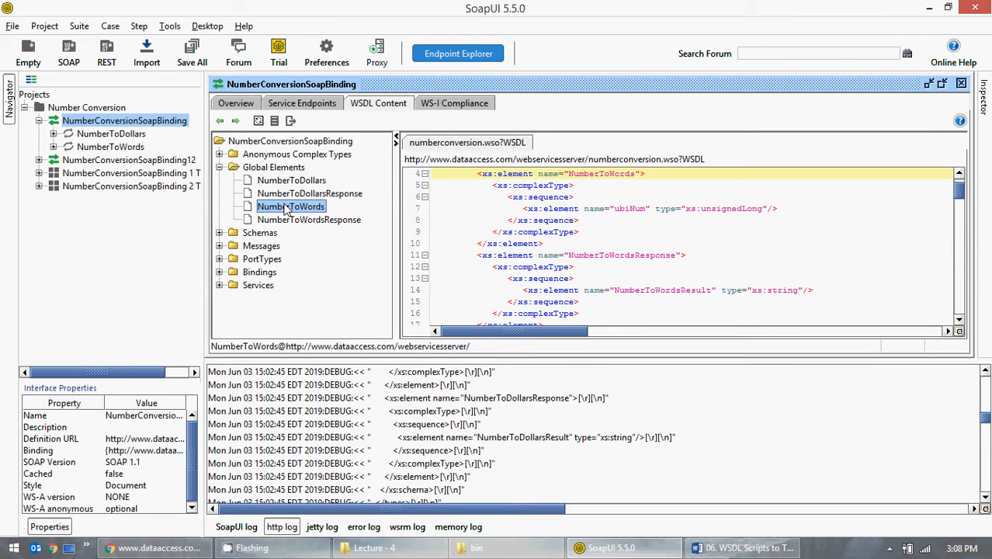
{"action": "left_click", "coordinate": [289, 219]}
{"action": "left_click", "coordinate": [232, 168]}
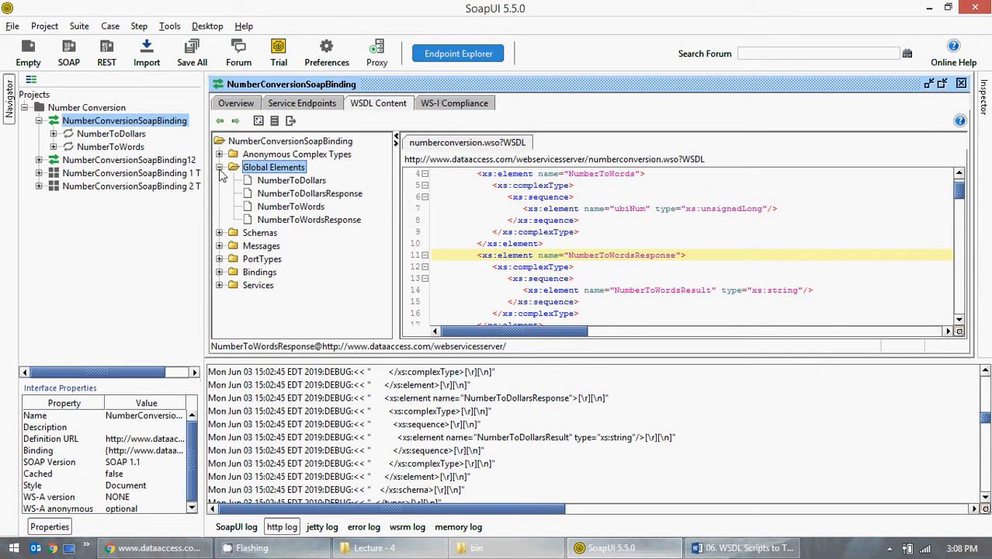
{"action": "left_click", "coordinate": [220, 167]}
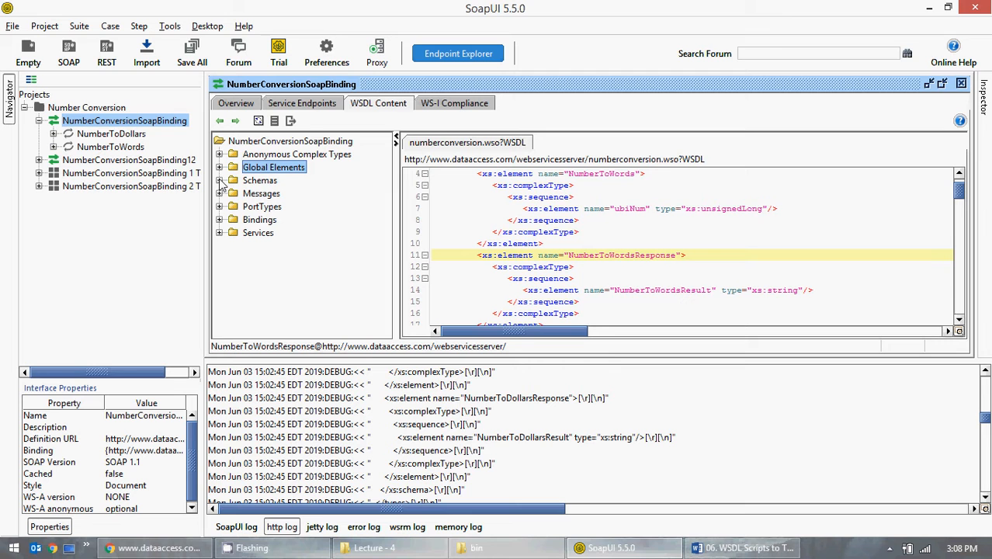
Glance at the WSDL page in the browser and view the dataaccess.com schema definition under Schemas in the WSDL content
{"action": "left_click", "coordinate": [219, 180]}
{"action": "left_click", "coordinate": [220, 180]}
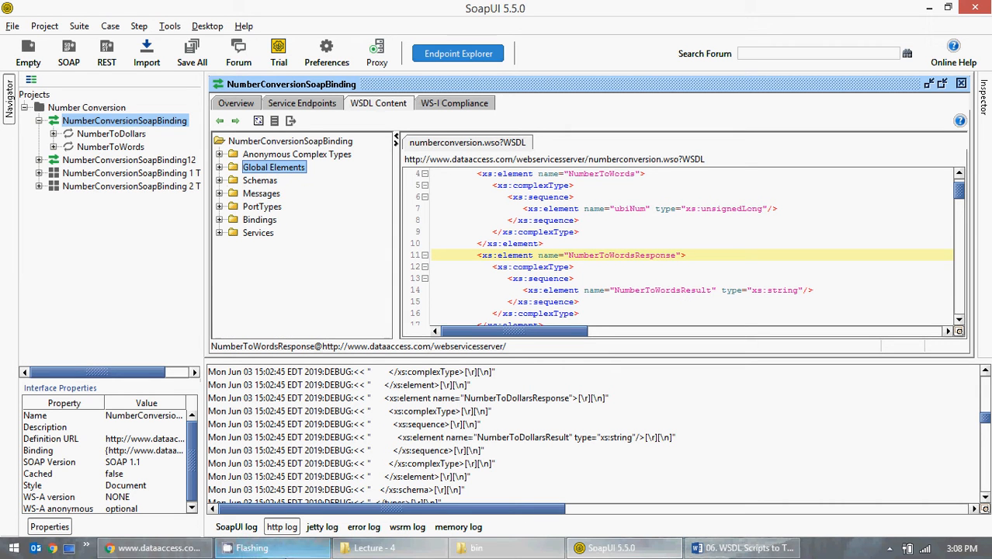
{"action": "left_click", "coordinate": [155, 548]}
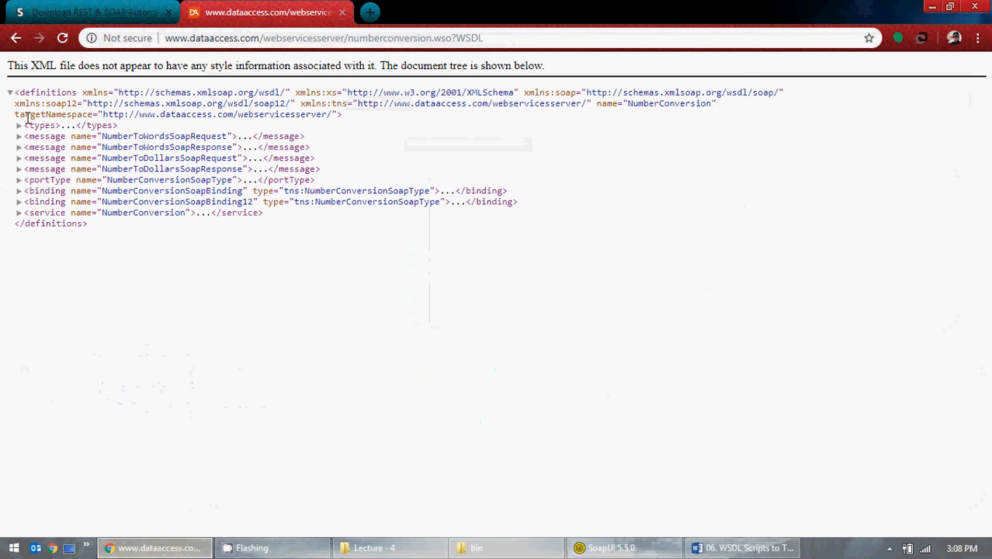
{"action": "left_click", "coordinate": [155, 548]}
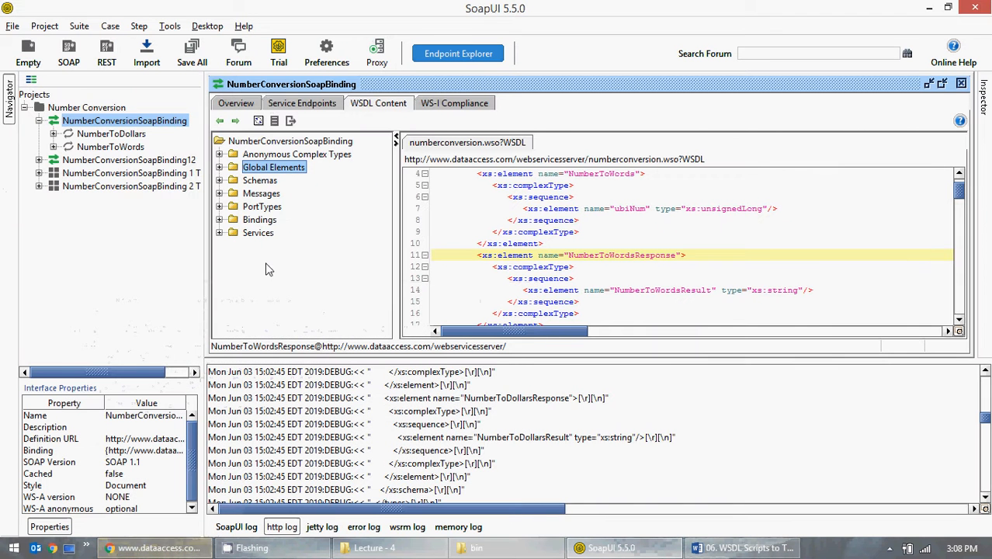
{"action": "left_click", "coordinate": [219, 180]}
{"action": "left_click", "coordinate": [304, 195]}
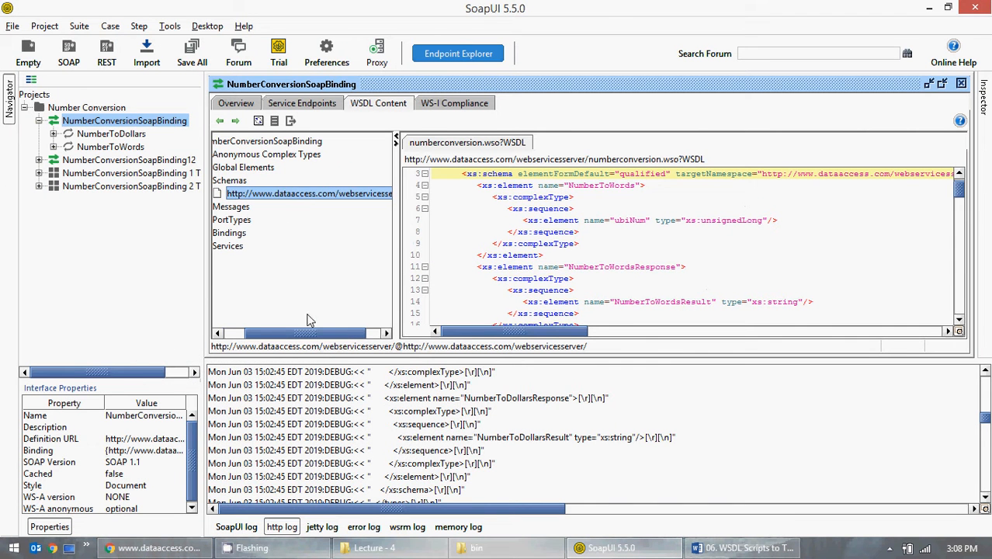
{"action": "left_click_drag", "start_coordinate": [289, 334], "coordinate": [210, 333]}
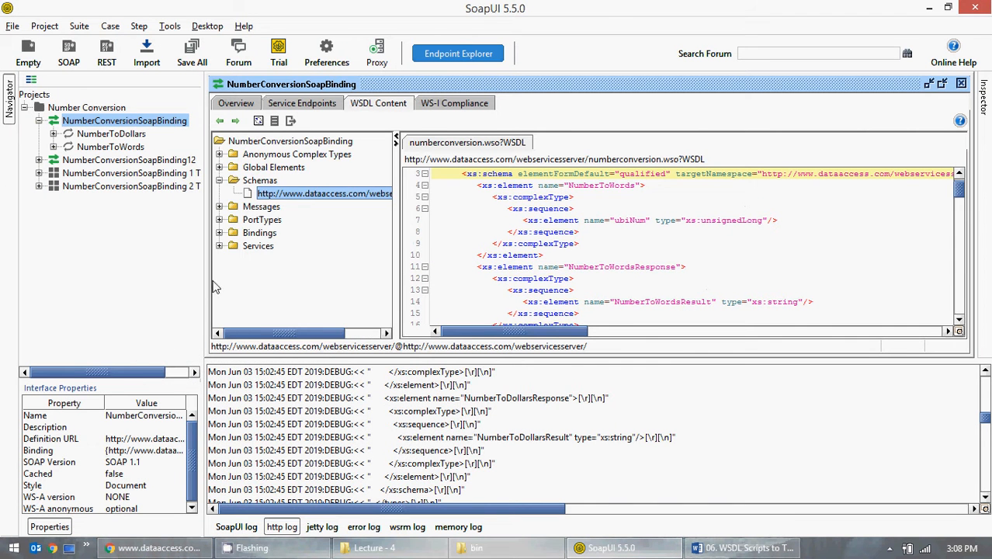
{"action": "left_click", "coordinate": [227, 181]}
{"action": "left_click", "coordinate": [220, 166]}
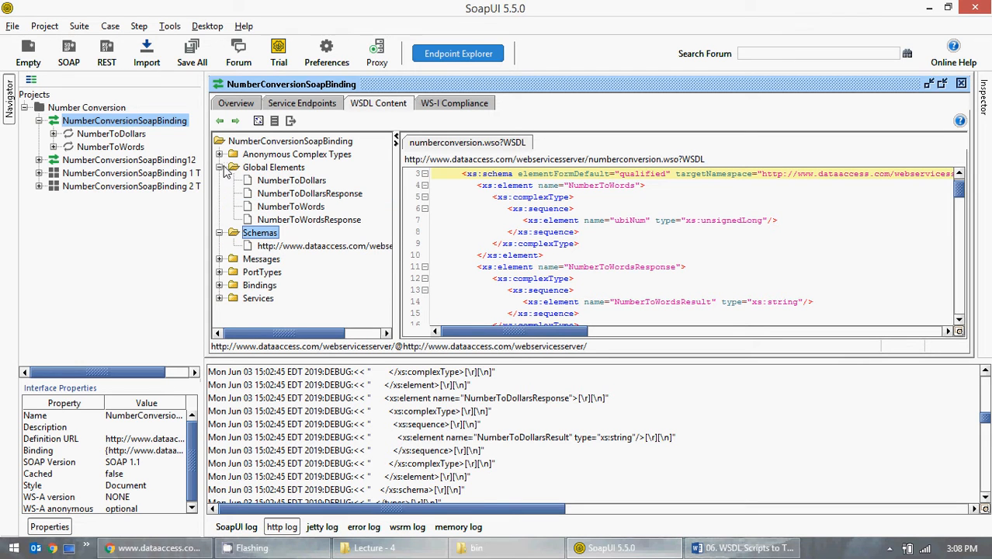
{"action": "left_click", "coordinate": [221, 167]}
{"action": "left_click", "coordinate": [220, 181]}
Expand Messages in the WSDL content and compare its request and response messages with the message elements on the browser's WSDL page
{"action": "left_click", "coordinate": [220, 194]}
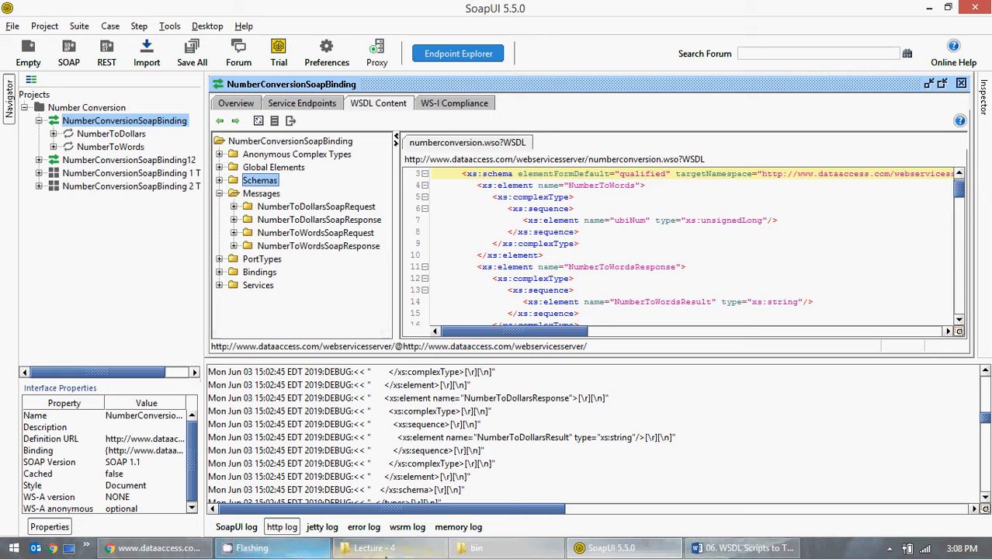
{"action": "left_click", "coordinate": [156, 547]}
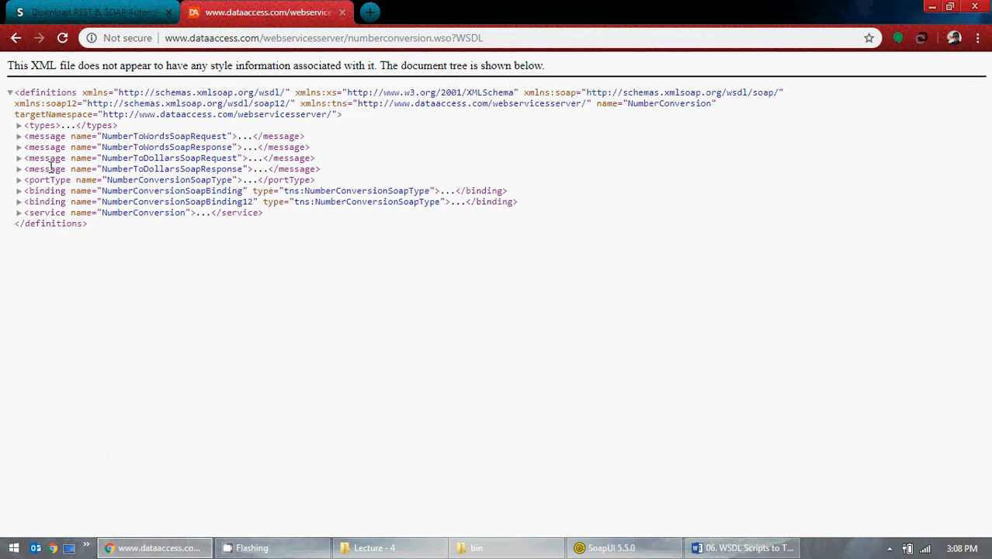
{"action": "left_click", "coordinate": [931, 6]}
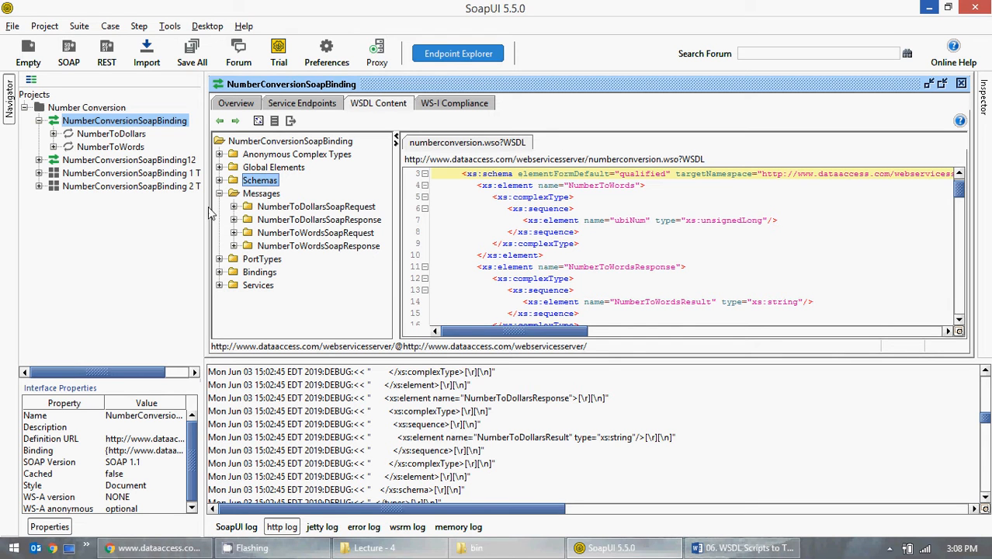
{"action": "left_click", "coordinate": [155, 547]}
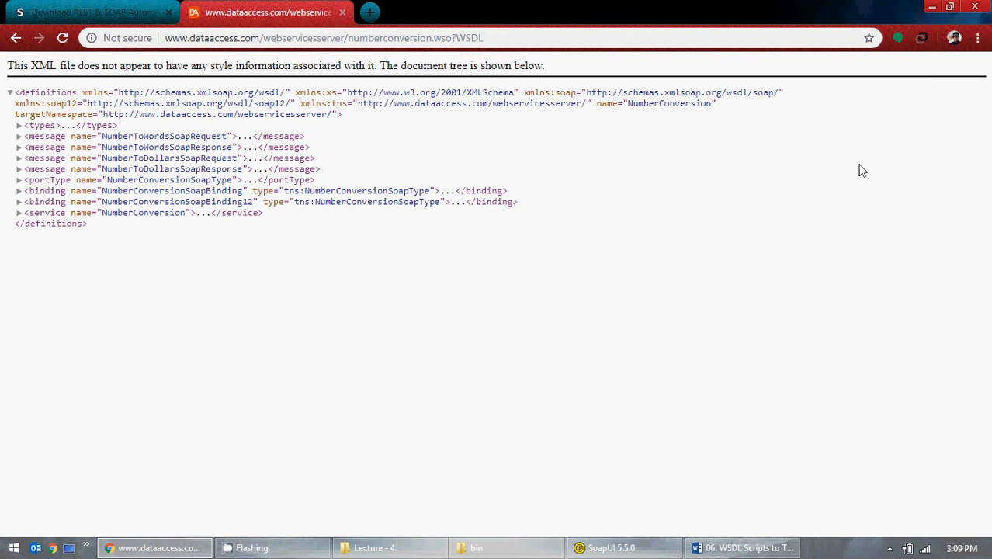
{"action": "left_click", "coordinate": [931, 7]}
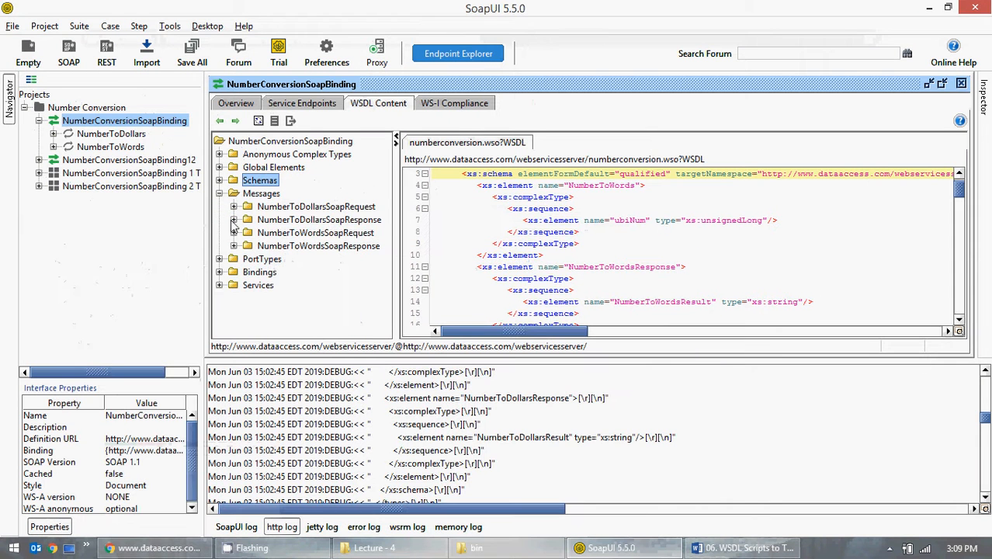
Examine the NumberToDollarsSoapRequest message and its parameters part in the WSDL source, reading on through the service definition
{"action": "left_click", "coordinate": [233, 208]}
{"action": "left_click", "coordinate": [279, 220]}
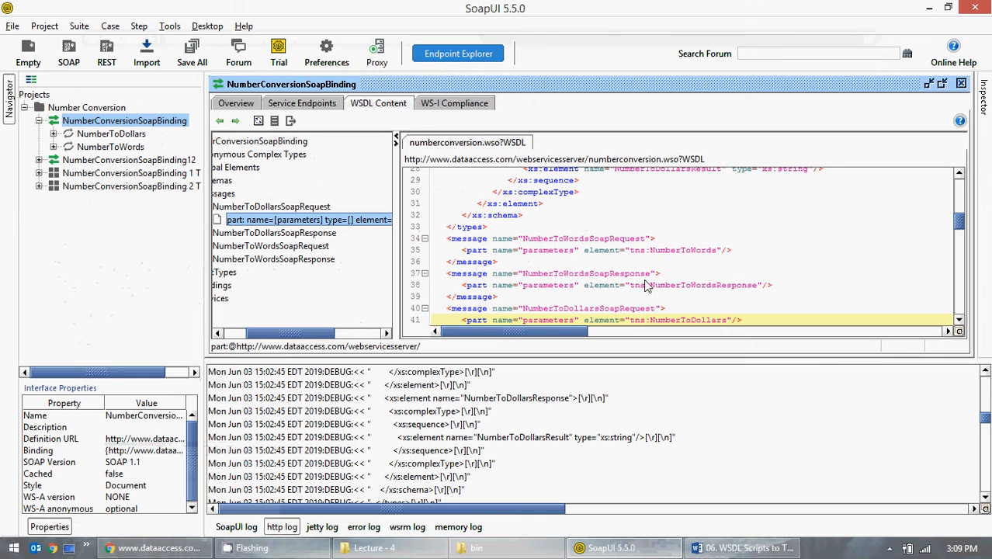
{"action": "scroll", "coordinate": [873, 274], "scroll_direction": "up", "scroll_amount": 3}
{"action": "scroll", "coordinate": [854, 275], "scroll_direction": "down", "scroll_amount": 19}
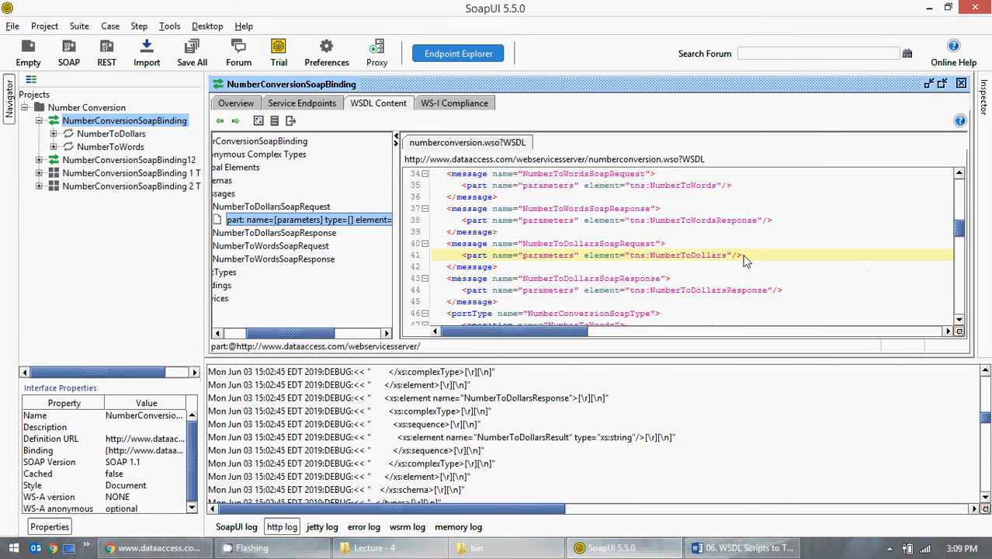
{"action": "scroll", "coordinate": [642, 311], "scroll_direction": "down", "scroll_amount": 6}
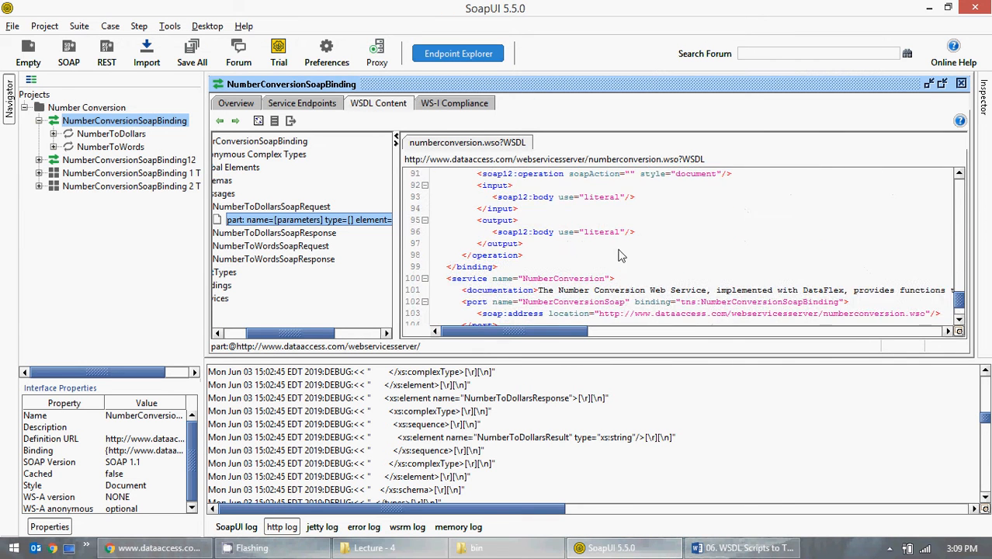
{"action": "left_click_drag", "start_coordinate": [284, 333], "coordinate": [237, 332]}
{"action": "double_click", "coordinate": [232, 207]}
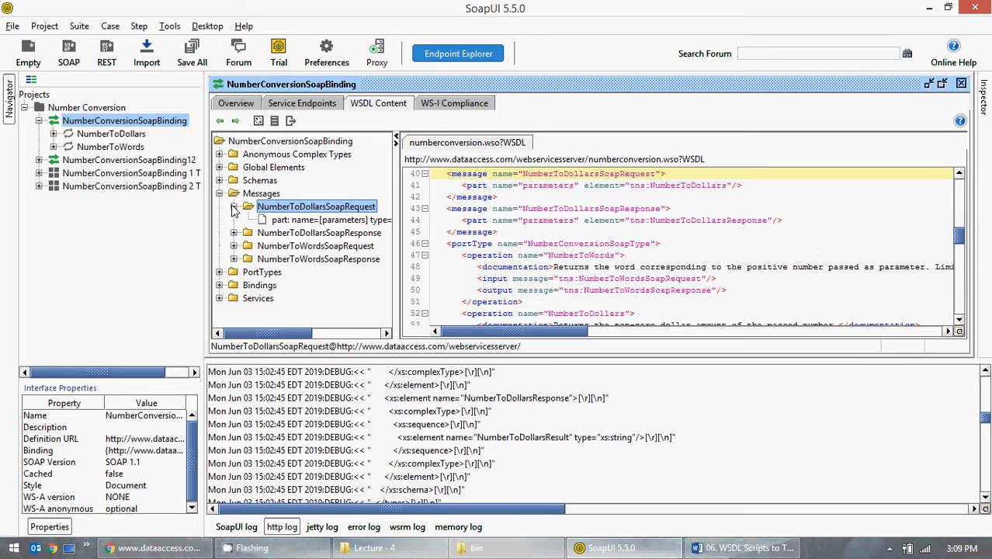
{"action": "left_click", "coordinate": [233, 207]}
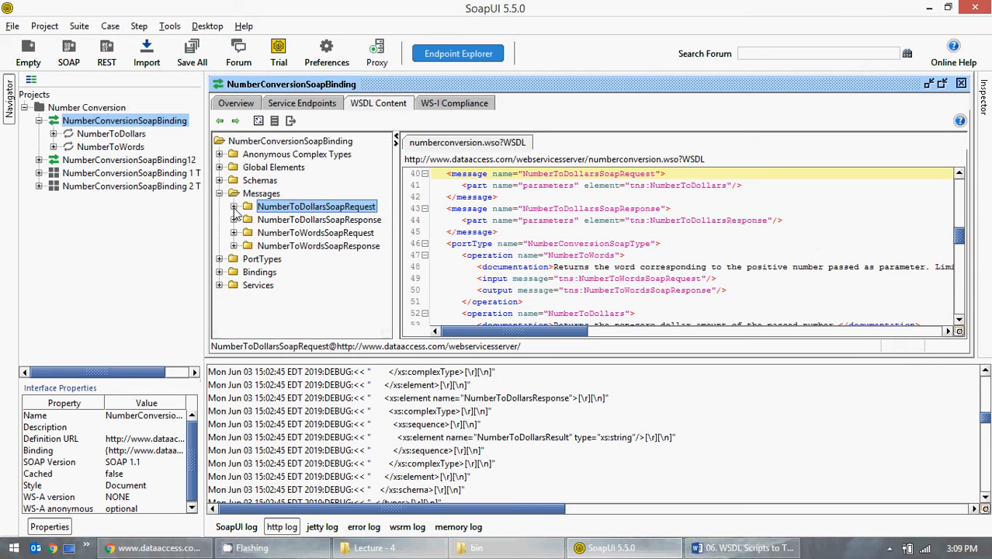
Inspect the documentation, input and output entries of NumberToDollars and NumberToWords in the NumberConversionSoapType port type
{"action": "left_click", "coordinate": [219, 259]}
{"action": "left_click", "coordinate": [233, 271]}
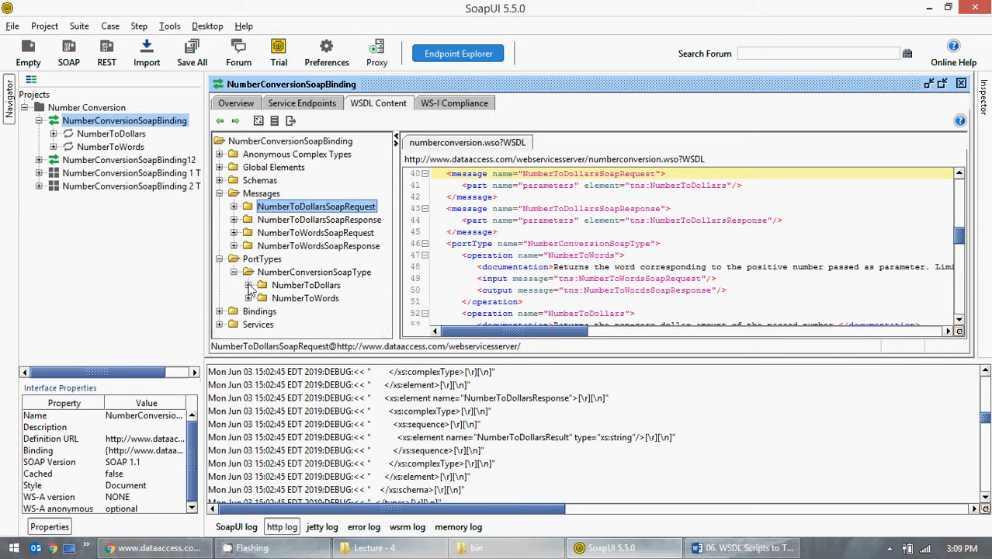
{"action": "left_click", "coordinate": [248, 285]}
{"action": "scroll", "coordinate": [261, 314], "scroll_direction": "down", "scroll_amount": 1}
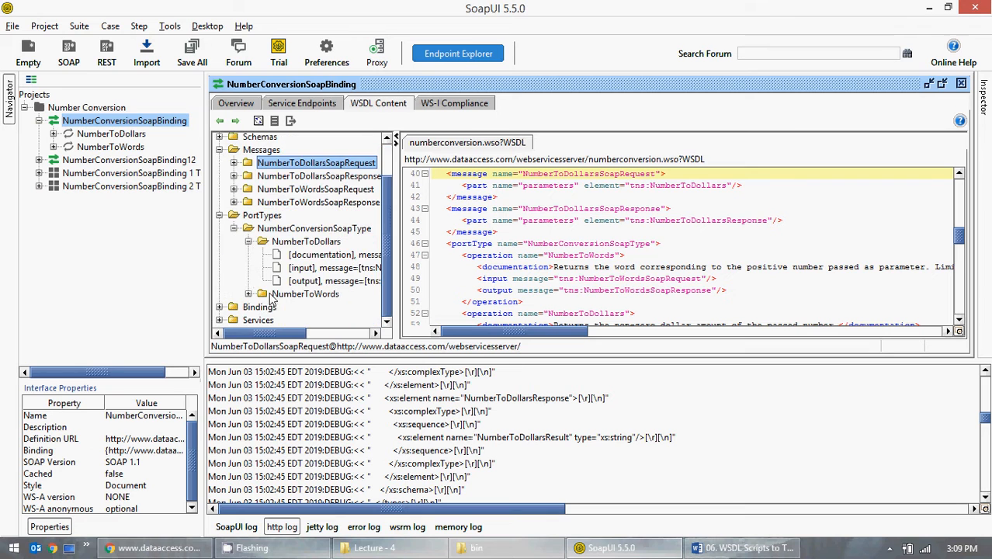
{"action": "left_click", "coordinate": [249, 246]}
{"action": "left_click", "coordinate": [248, 298]}
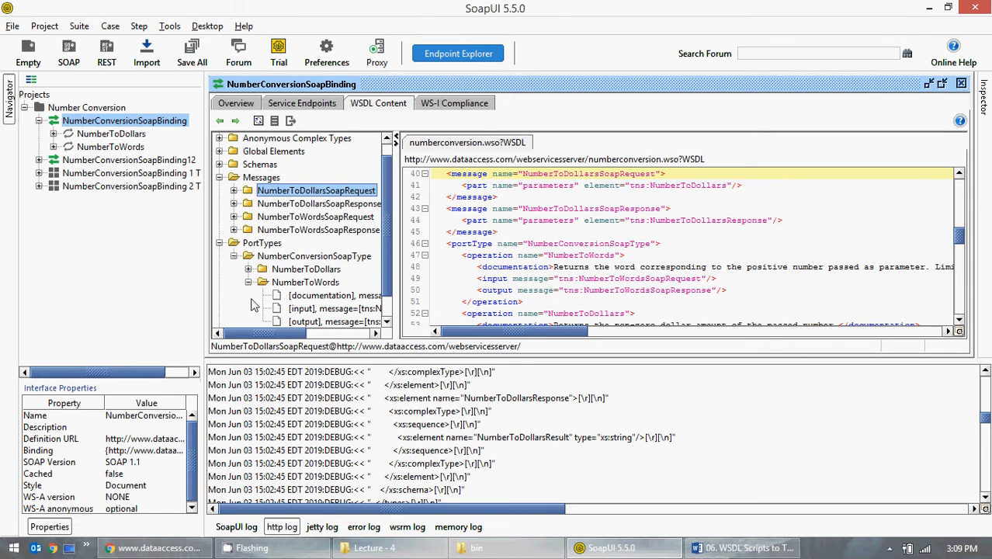
{"action": "left_click", "coordinate": [249, 283]}
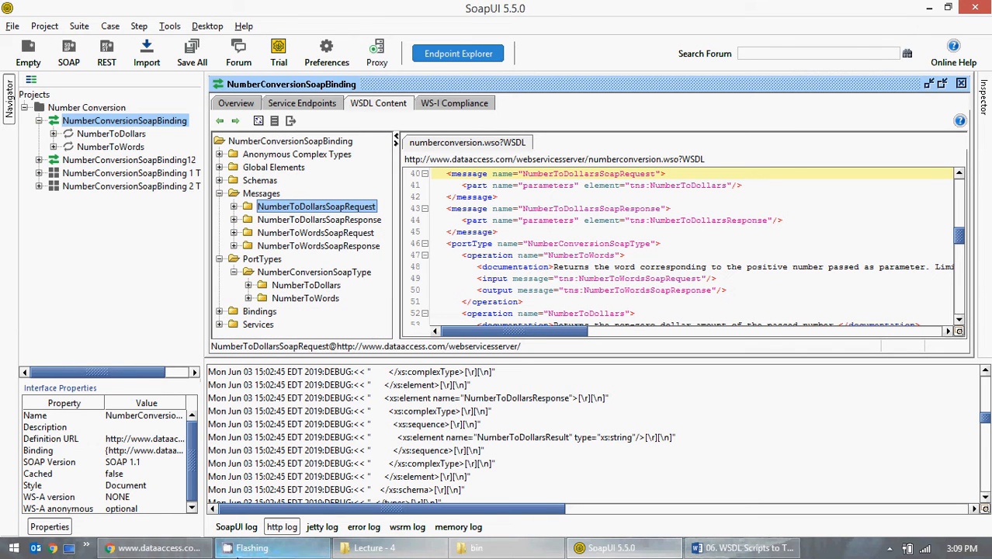
Switch to the browser's WSDL page and examine the NumberConversionSoapType portType element with its two operations and their documentation
{"action": "left_click", "coordinate": [187, 549]}
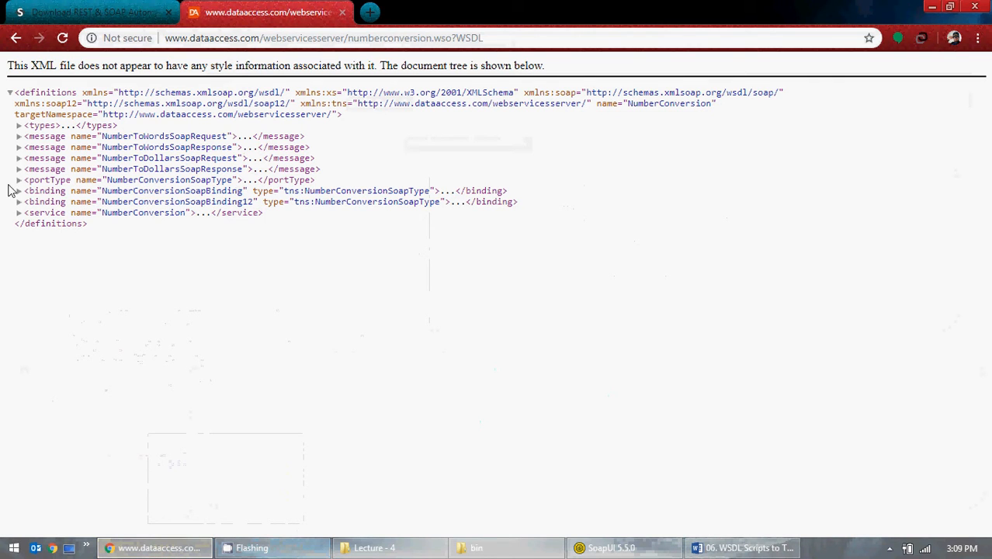
{"action": "left_click", "coordinate": [18, 181]}
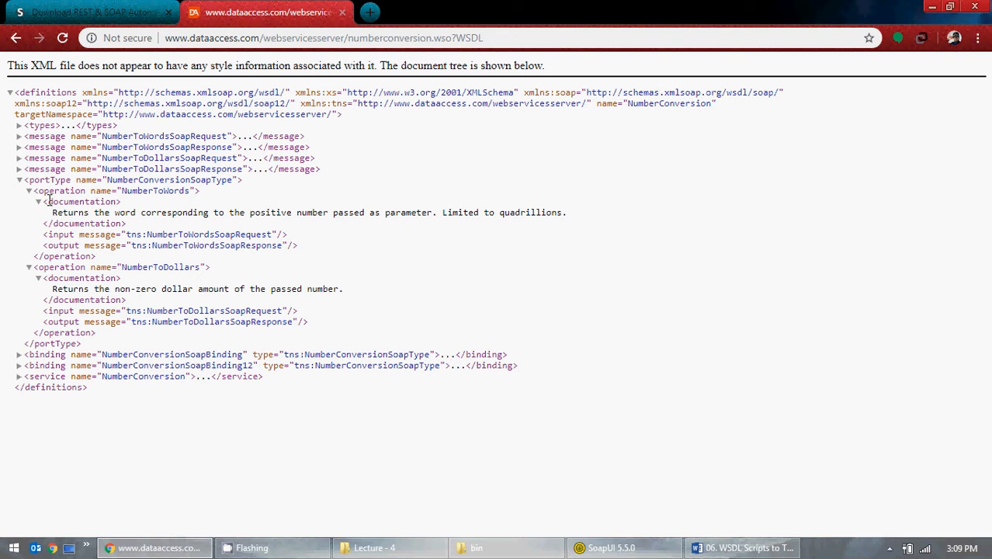
{"action": "left_click", "coordinate": [38, 278]}
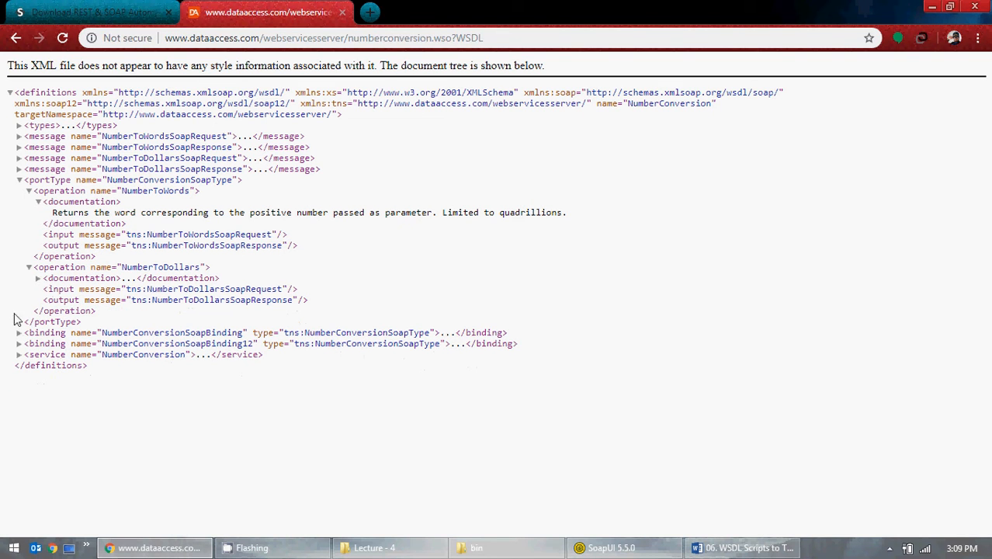
{"action": "left_click", "coordinate": [20, 180]}
{"action": "left_click", "coordinate": [931, 6]}
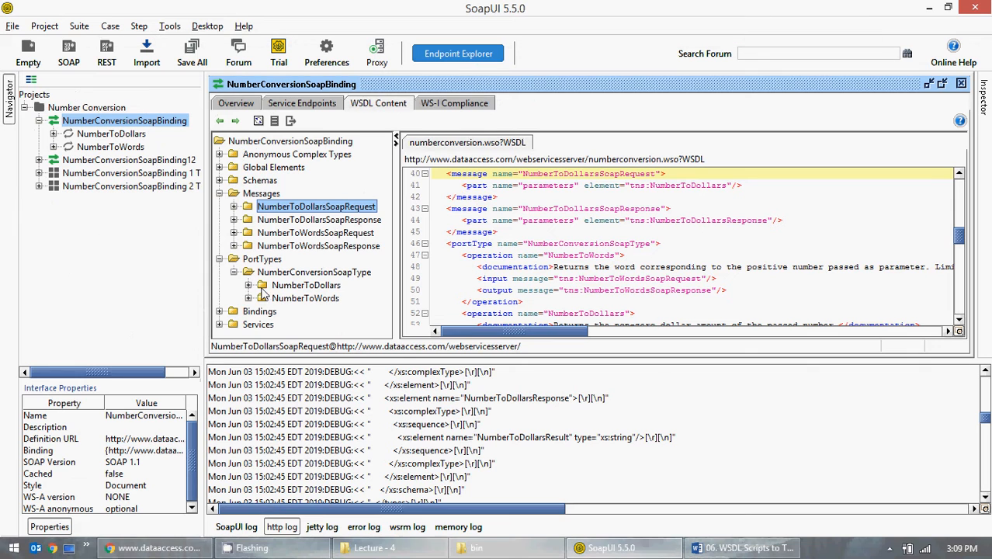
Recheck the NumberToDollars and NumberToWords operations under PortTypes, and collapse the PortTypes and Messages branches
{"action": "left_click", "coordinate": [248, 285]}
{"action": "left_click", "coordinate": [248, 285]}
{"action": "left_click", "coordinate": [248, 298]}
{"action": "left_click", "coordinate": [248, 284]}
{"action": "left_click", "coordinate": [220, 260]}
{"action": "left_click", "coordinate": [220, 195]}
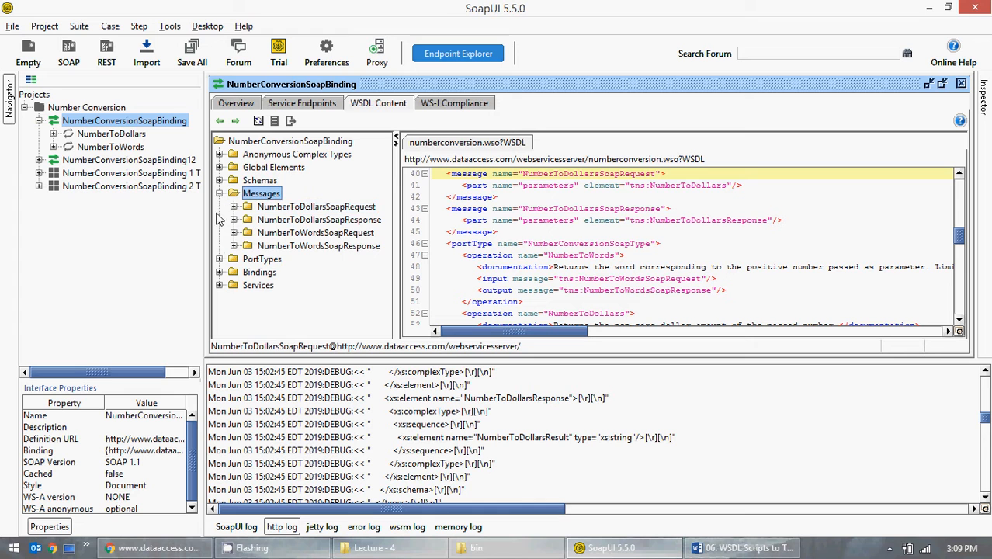
{"action": "left_click", "coordinate": [219, 194]}
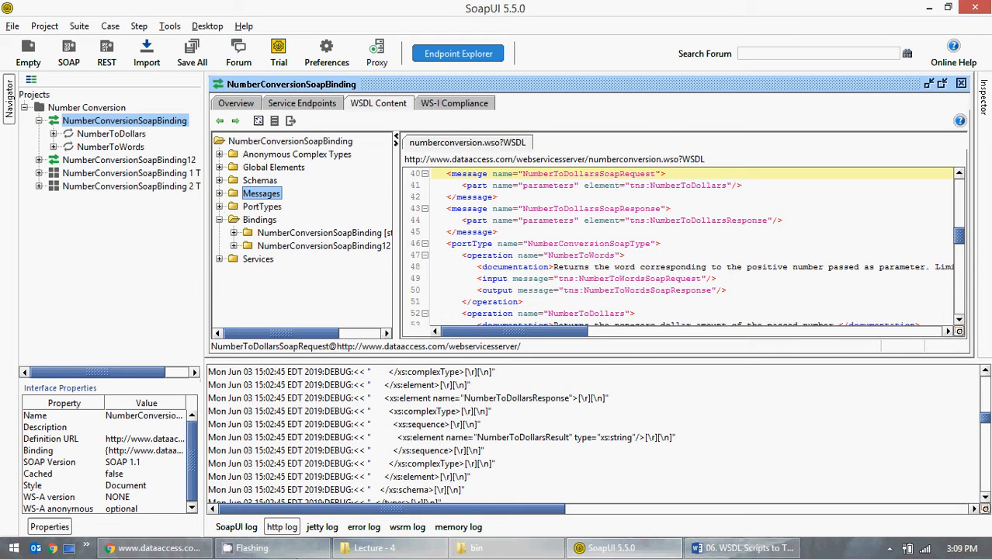
Compare the bindings with the browser's WSDL page and view the input and output of NumberToDollars under NumberConversionSoapBinding
{"action": "left_click", "coordinate": [155, 547]}
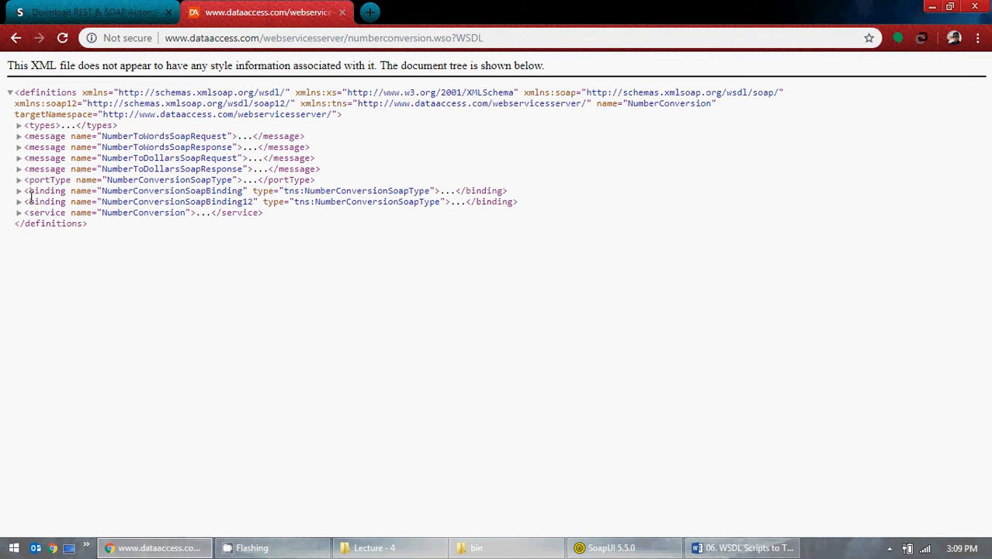
{"action": "left_click", "coordinate": [931, 6]}
{"action": "left_click", "coordinate": [234, 233]}
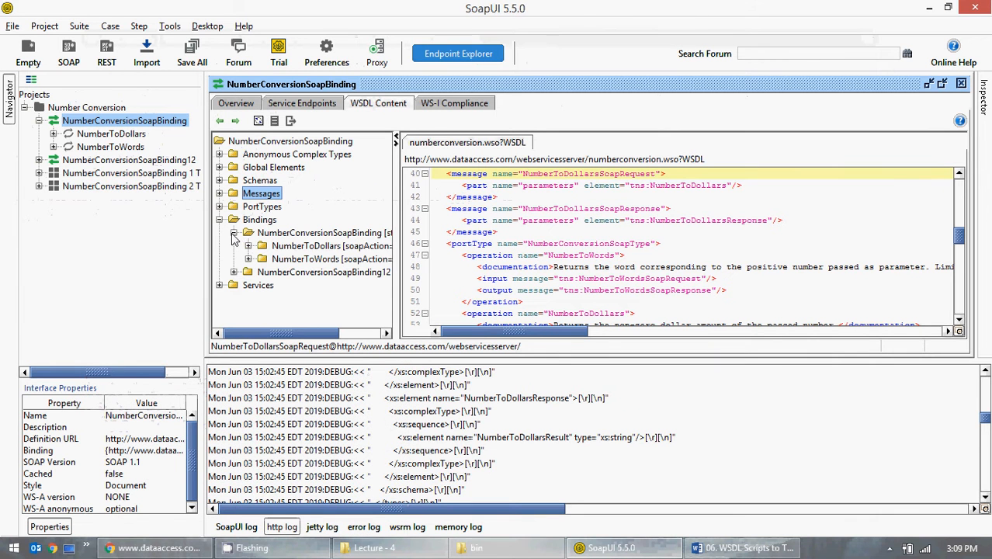
{"action": "left_click", "coordinate": [248, 245]}
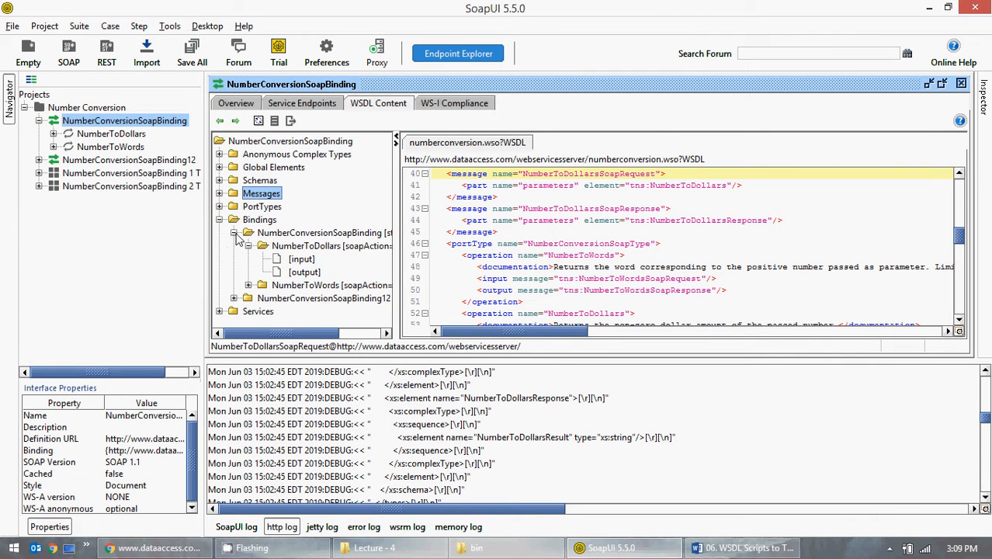
Collapse the Bindings branch and inspect the ports of the NumberConversion service under Services
{"action": "left_click", "coordinate": [234, 233]}
{"action": "left_click", "coordinate": [219, 219]}
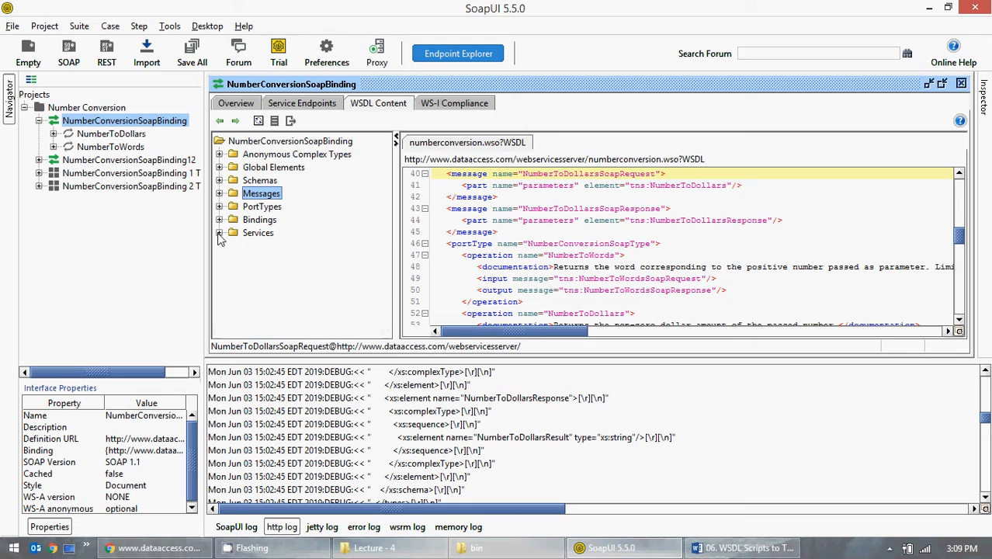
{"action": "left_click", "coordinate": [220, 232]}
{"action": "left_click", "coordinate": [234, 246]}
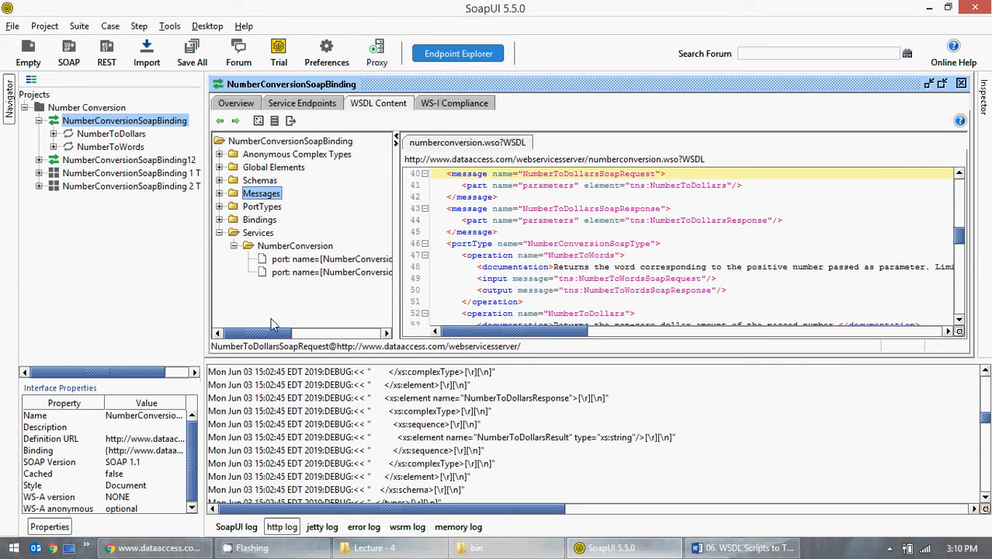
{"action": "left_click", "coordinate": [233, 245]}
{"action": "left_click", "coordinate": [220, 233]}
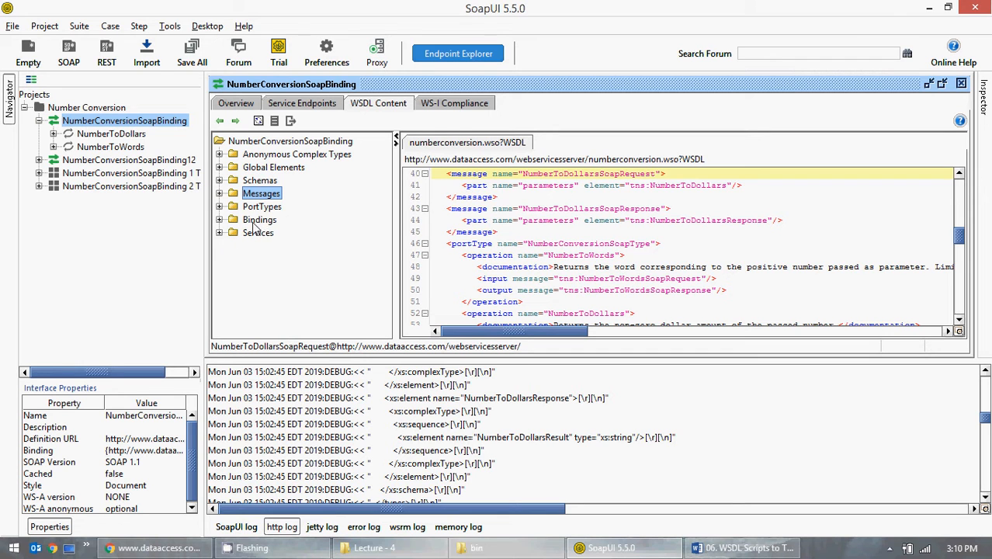
Run the WS-I compliance check on NumberConversionSoapBinding and hide the http log to enlarge the report
{"action": "left_click", "coordinate": [431, 106]}
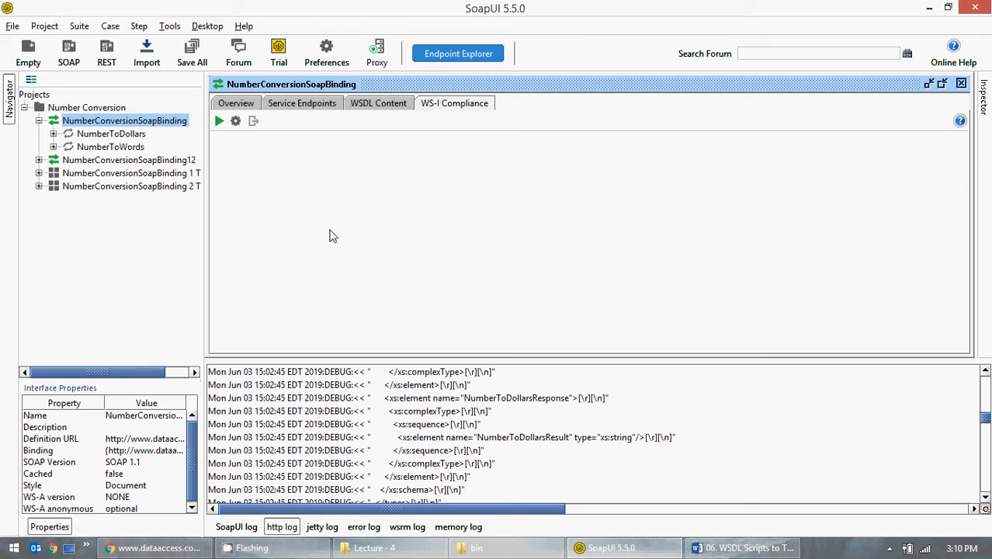
{"action": "left_click", "coordinate": [219, 123]}
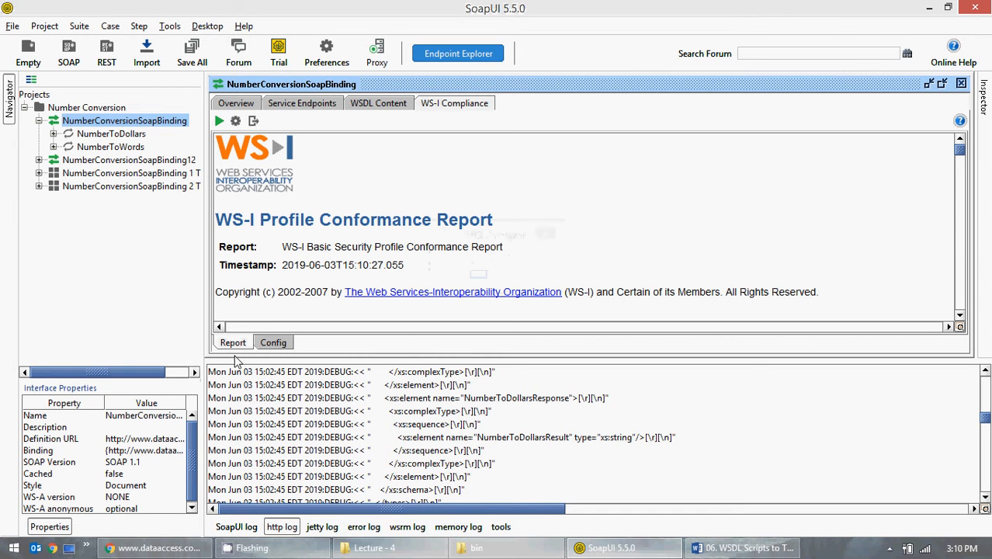
{"action": "left_click", "coordinate": [283, 528]}
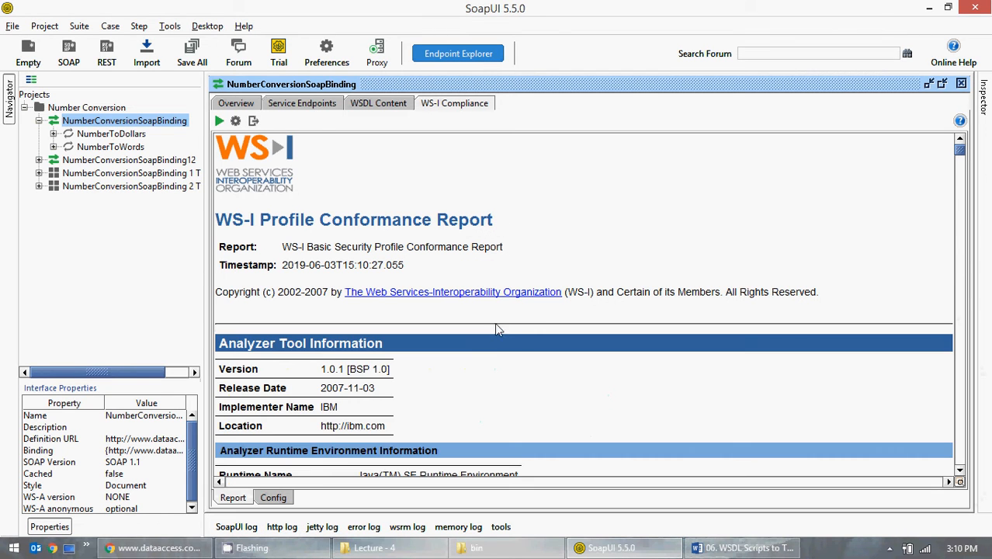
Examine the WS-I Profile Conformance Report, including its analyzer options, result summary, assertion table and individual assertion results
{"action": "scroll", "coordinate": [499, 330], "scroll_direction": "down", "scroll_amount": 5}
{"action": "scroll", "coordinate": [482, 305], "scroll_direction": "up", "scroll_amount": 3}
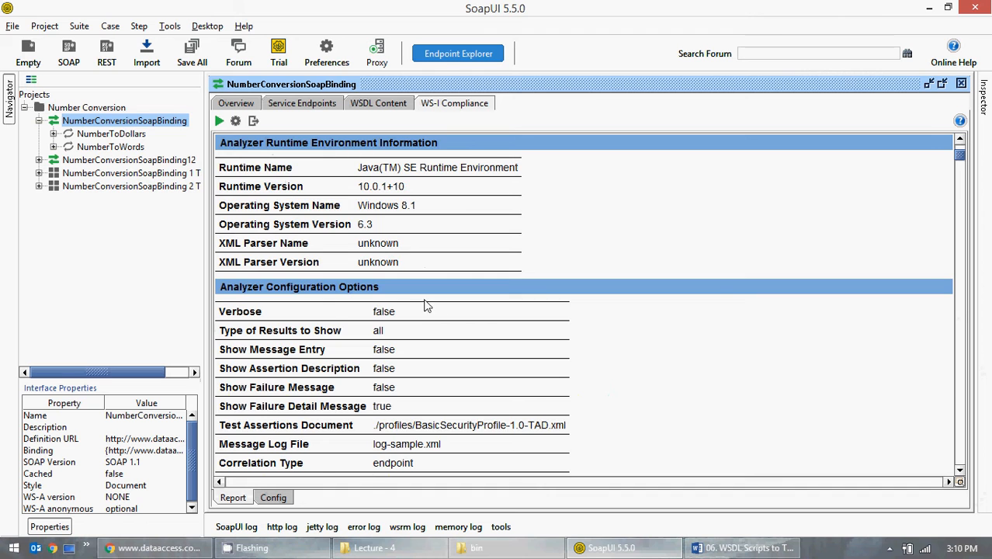
{"action": "scroll", "coordinate": [427, 306], "scroll_direction": "up", "scroll_amount": 2}
{"action": "scroll", "coordinate": [423, 303], "scroll_direction": "down", "scroll_amount": 4}
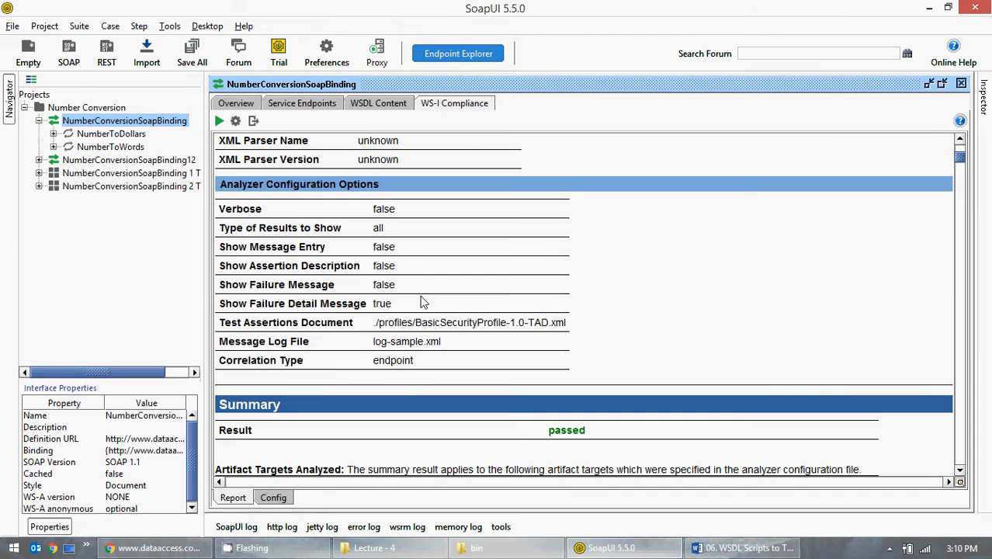
{"action": "scroll", "coordinate": [421, 302], "scroll_direction": "down", "scroll_amount": 8}
{"action": "scroll", "coordinate": [421, 297], "scroll_direction": "up", "scroll_amount": 2}
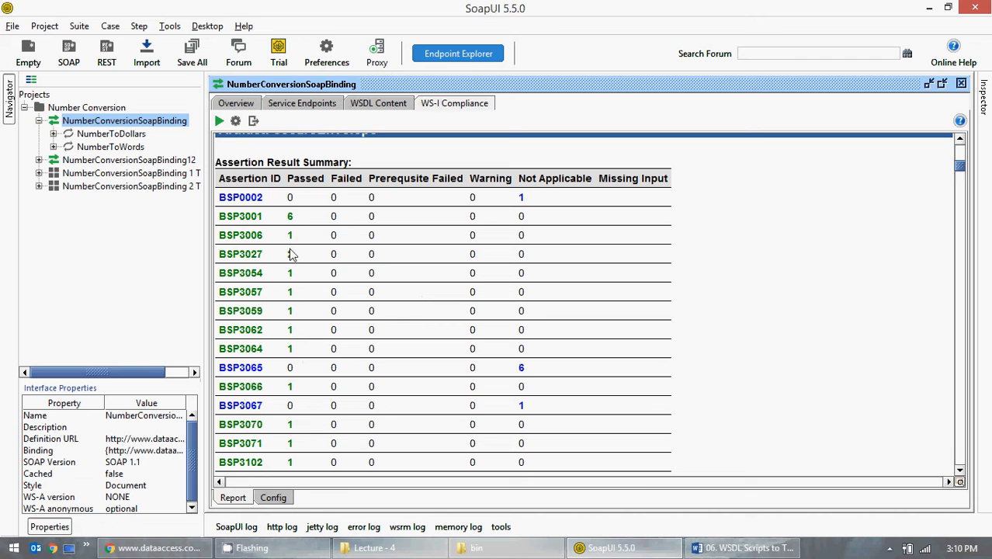
{"action": "scroll", "coordinate": [547, 302], "scroll_direction": "down", "scroll_amount": 8}
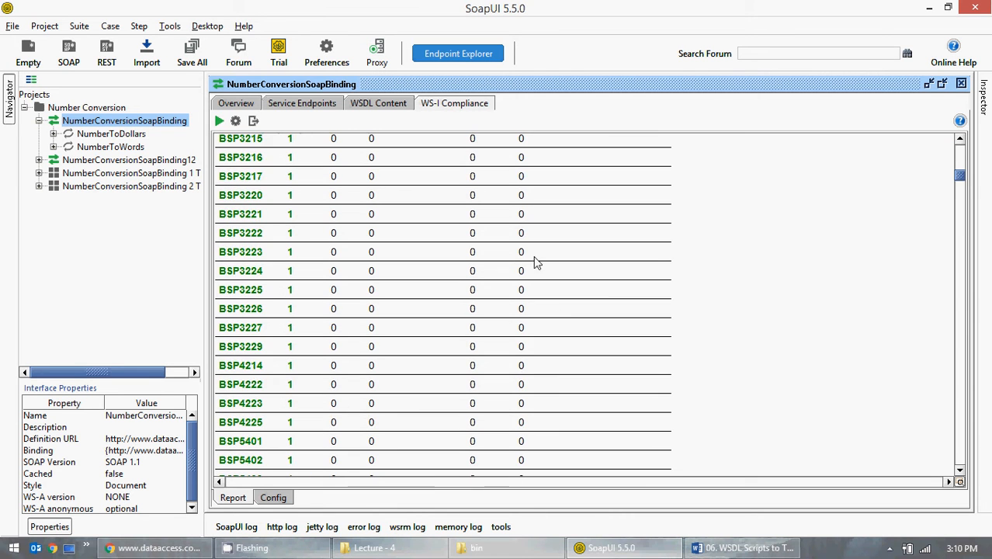
{"action": "scroll", "coordinate": [530, 289], "scroll_direction": "down", "scroll_amount": 10}
{"action": "scroll", "coordinate": [520, 290], "scroll_direction": "down", "scroll_amount": 5}
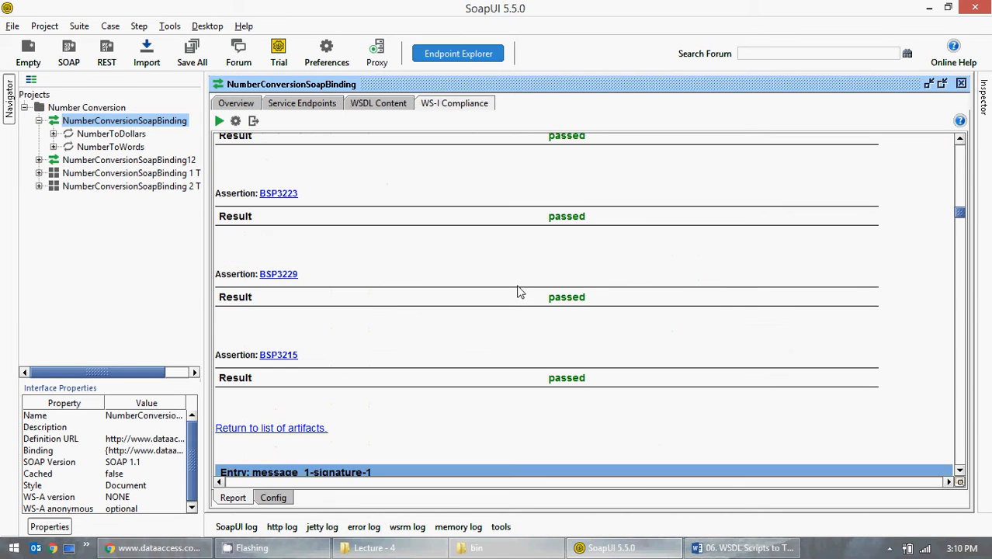
{"action": "scroll", "coordinate": [518, 291], "scroll_direction": "down", "scroll_amount": 12}
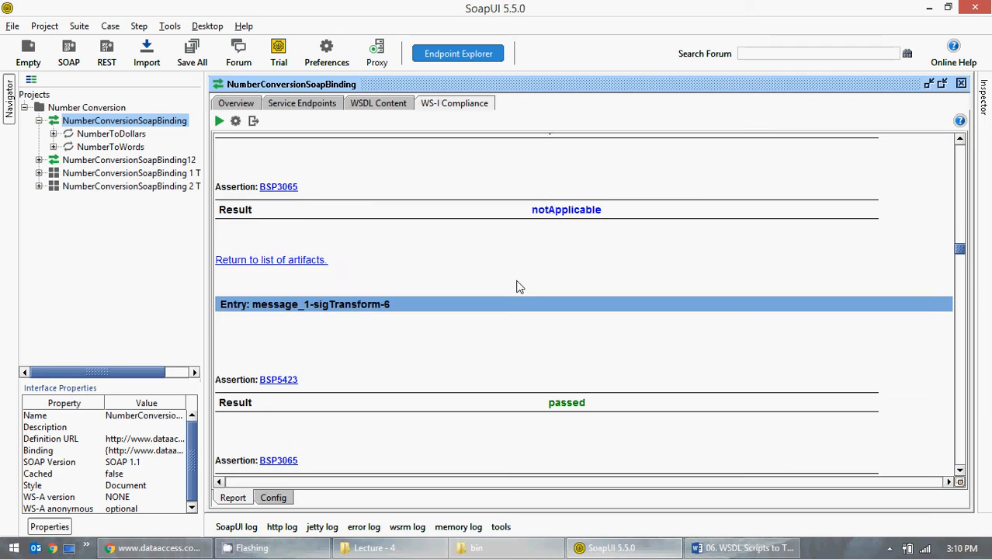
{"action": "scroll", "coordinate": [518, 295], "scroll_direction": "down", "scroll_amount": 15}
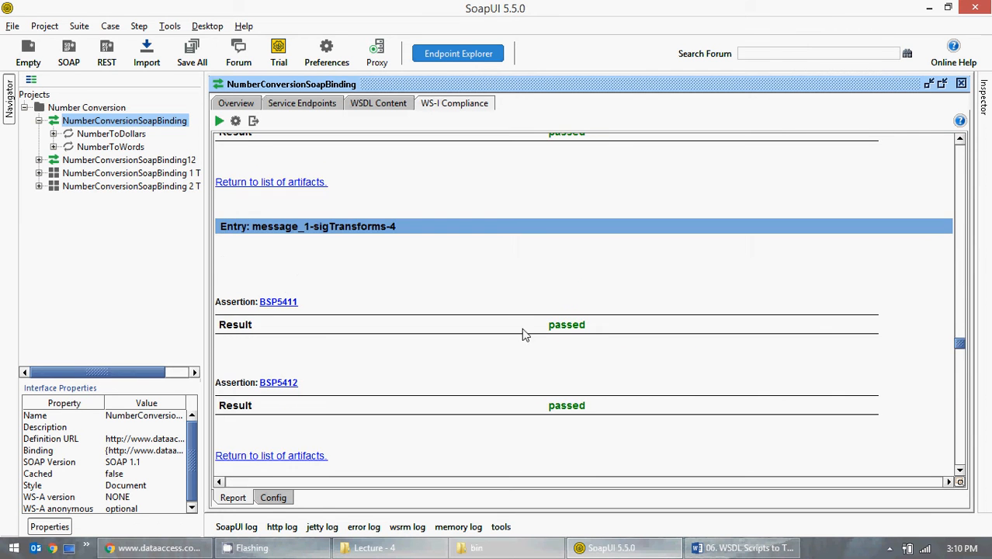
{"action": "left_click_drag", "start_coordinate": [960, 361], "coordinate": [938, 146]}
{"action": "left_click", "coordinate": [253, 121]}
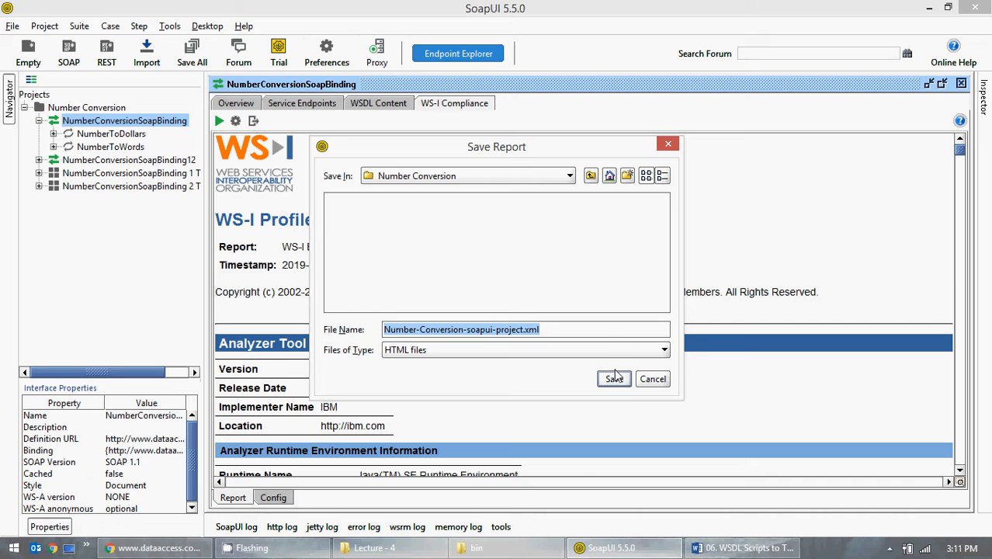
{"action": "left_click", "coordinate": [497, 177]}
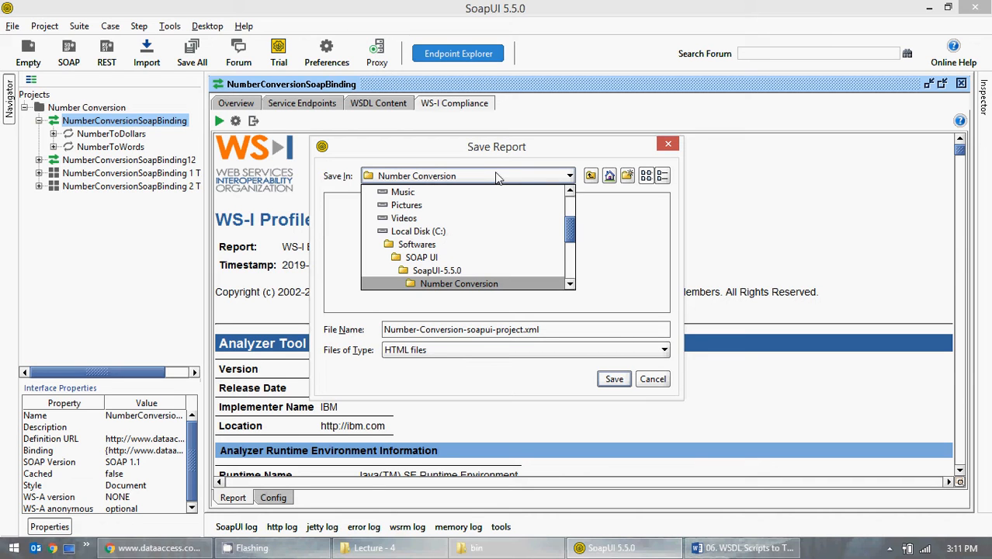
{"action": "left_click", "coordinate": [495, 174]}
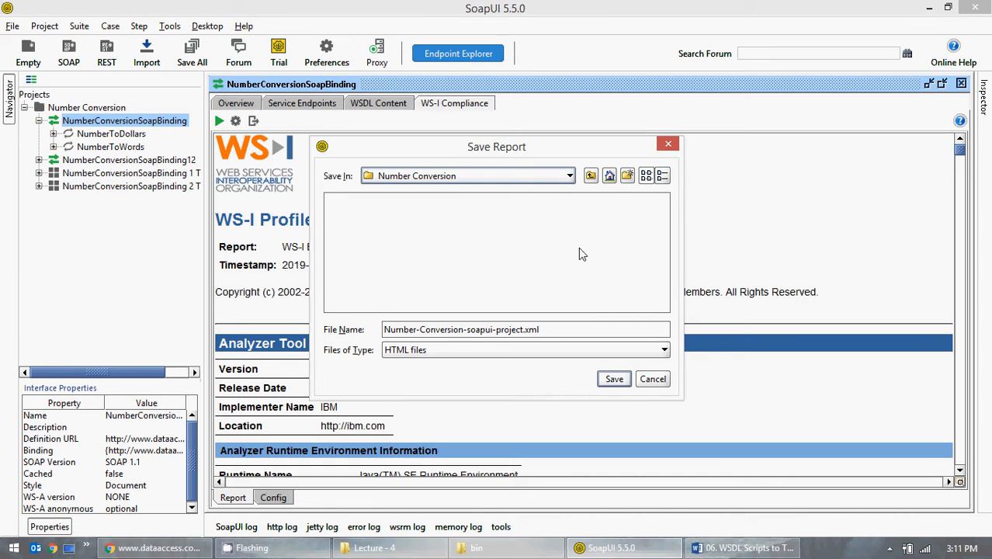
{"action": "left_click", "coordinate": [652, 378]}
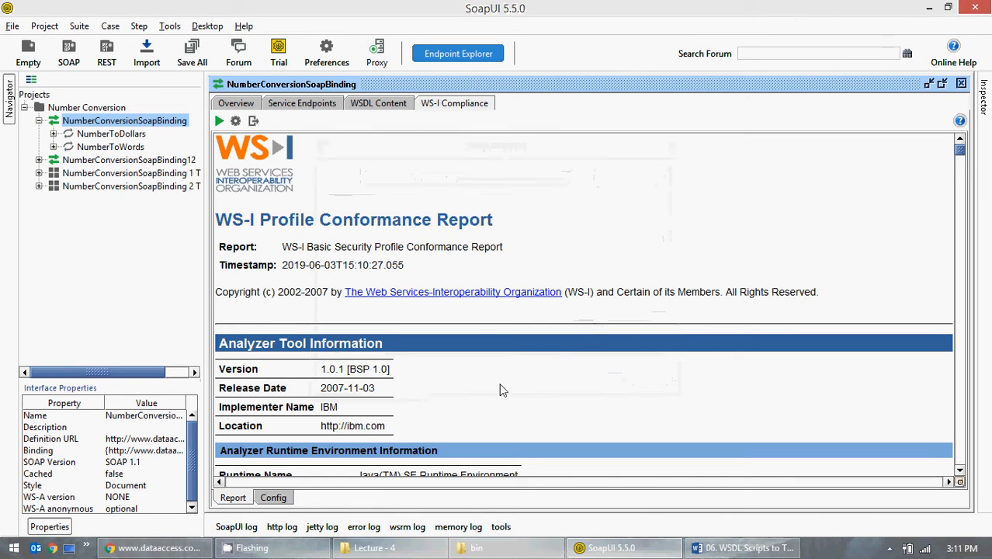
Recheck the analyzer tool and runtime environment information in the WS-I conformance report
{"action": "scroll", "coordinate": [553, 386], "scroll_direction": "down", "scroll_amount": 3}
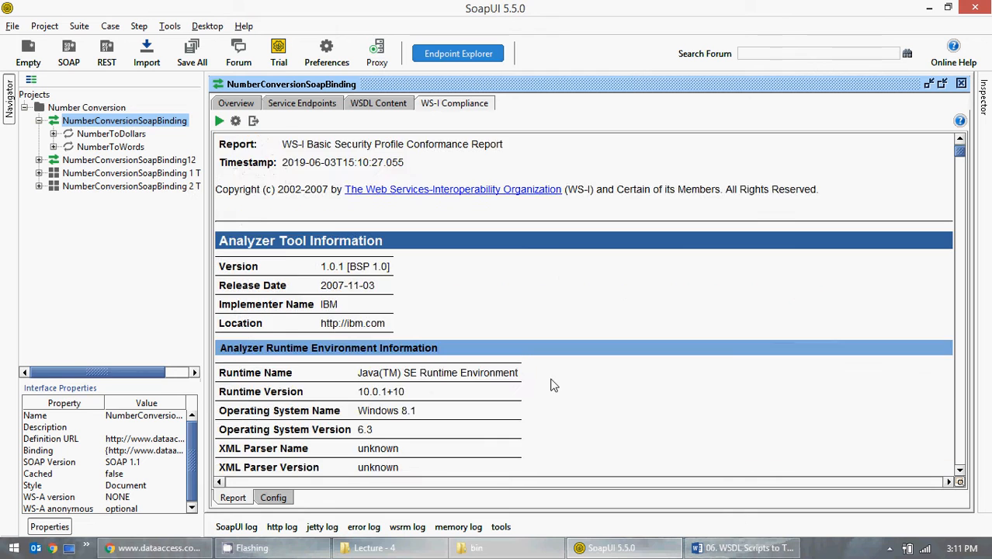
{"action": "scroll", "coordinate": [552, 385], "scroll_direction": "down", "scroll_amount": 3}
{"action": "scroll", "coordinate": [541, 346], "scroll_direction": "up", "scroll_amount": 6}
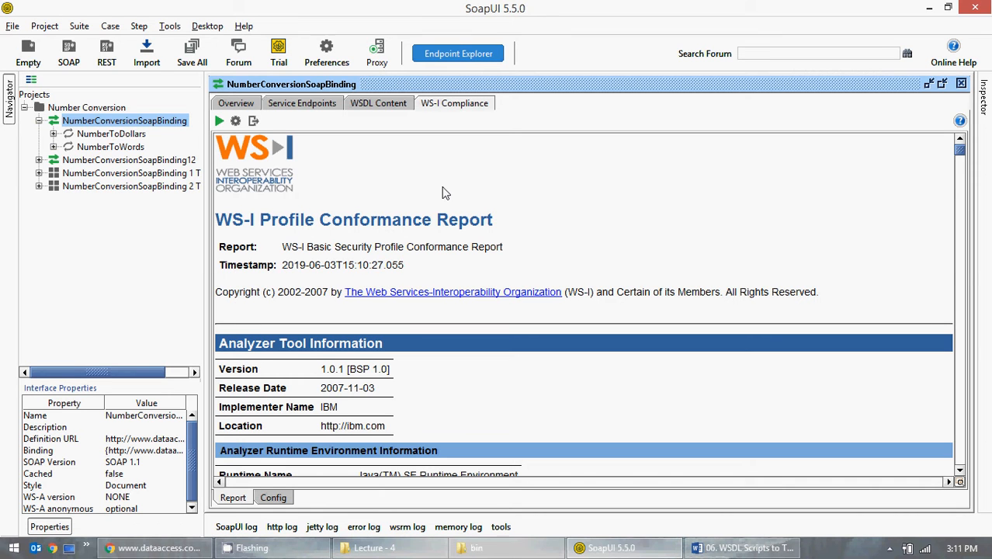
View the WS-I analyzer configuration XML and open the WS-I settings
{"action": "left_click", "coordinate": [273, 501]}
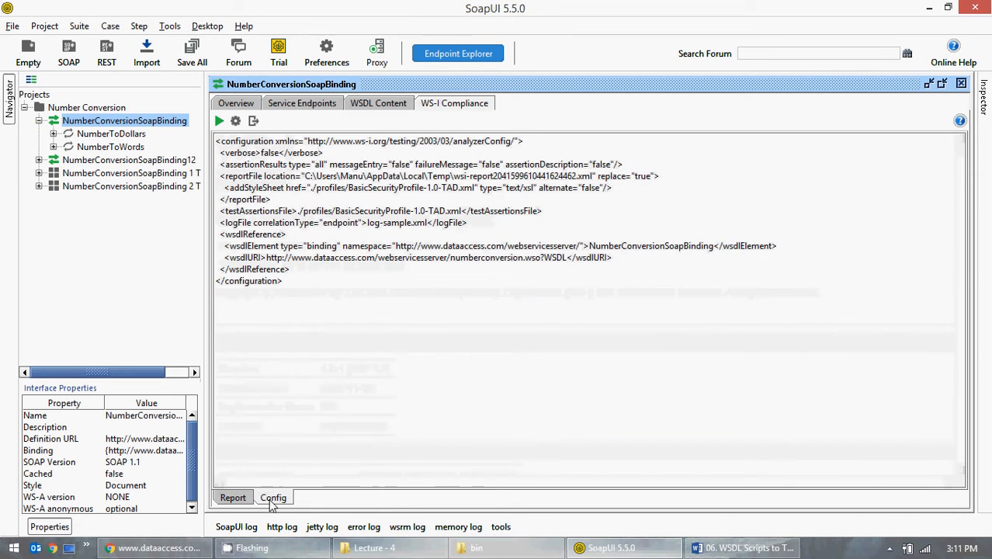
{"action": "left_click", "coordinate": [236, 122]}
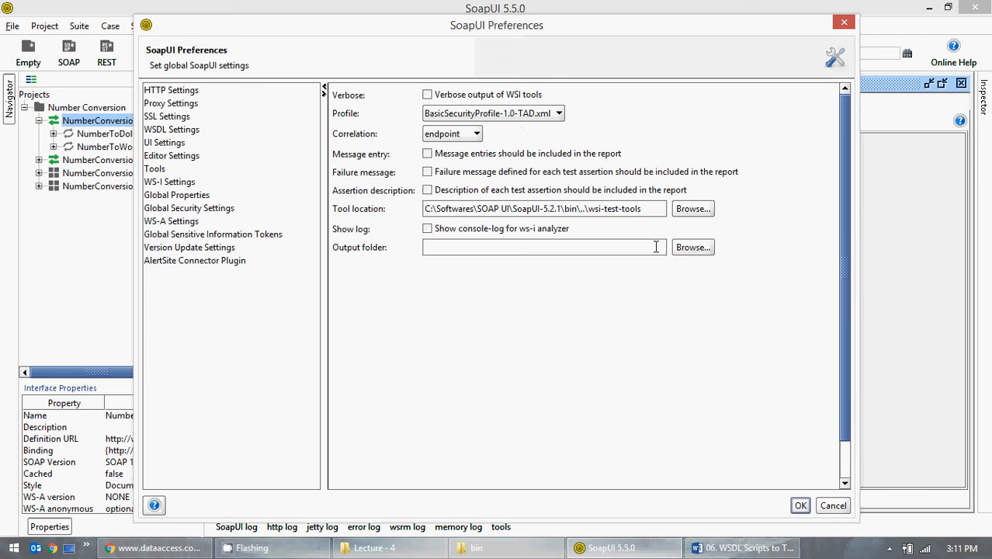
Close the preferences without changes and review the NumberConversionSoapBinding WSDL content and WS-I conformance report
{"action": "left_click", "coordinate": [844, 22]}
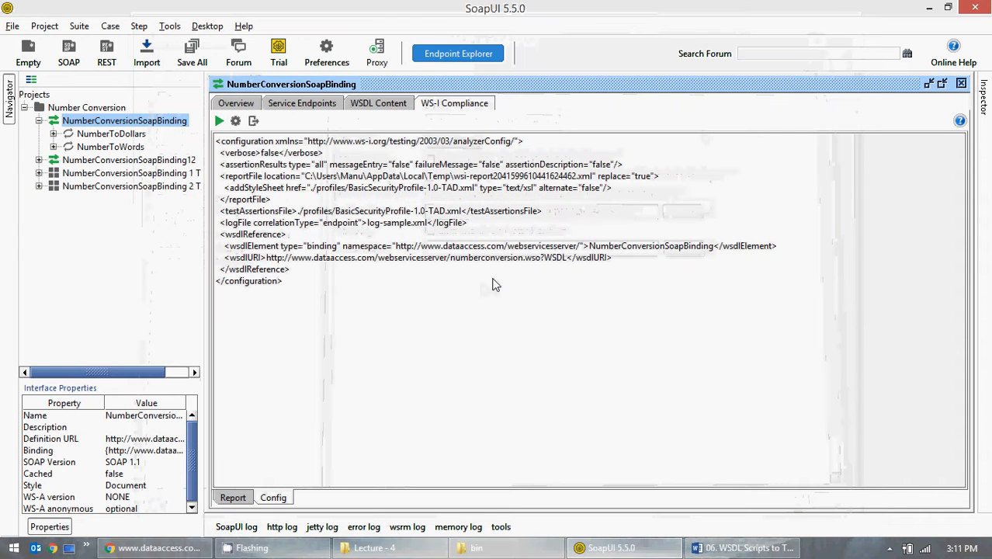
{"action": "left_click", "coordinate": [386, 104]}
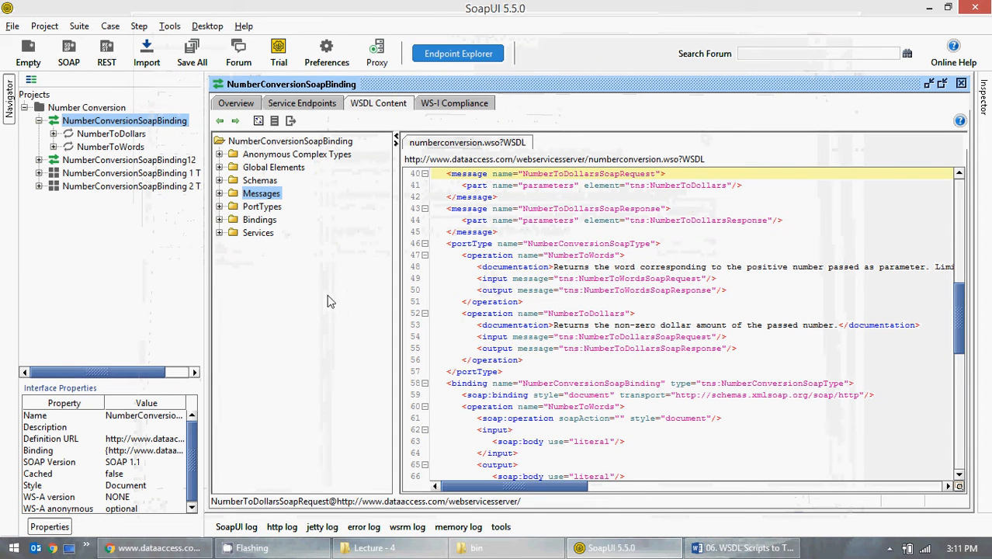
{"action": "left_click", "coordinate": [438, 106]}
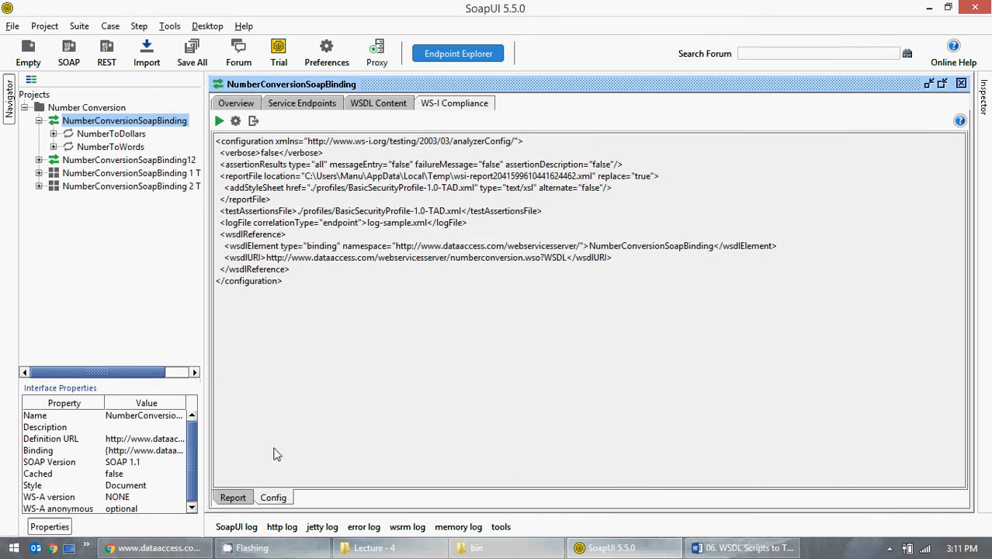
{"action": "left_click", "coordinate": [235, 497]}
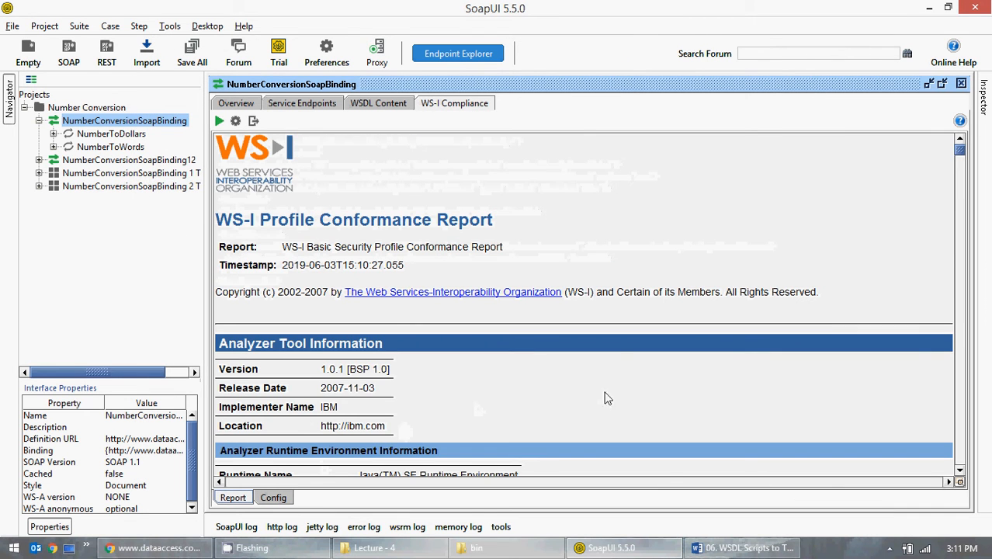
{"action": "scroll", "coordinate": [609, 353], "scroll_direction": "down", "scroll_amount": 5}
{"action": "scroll", "coordinate": [610, 353], "scroll_direction": "down", "scroll_amount": 5}
Inspect the error, wsrm, memory and tools logs, and hide the log pane again
{"action": "left_click", "coordinate": [363, 526]}
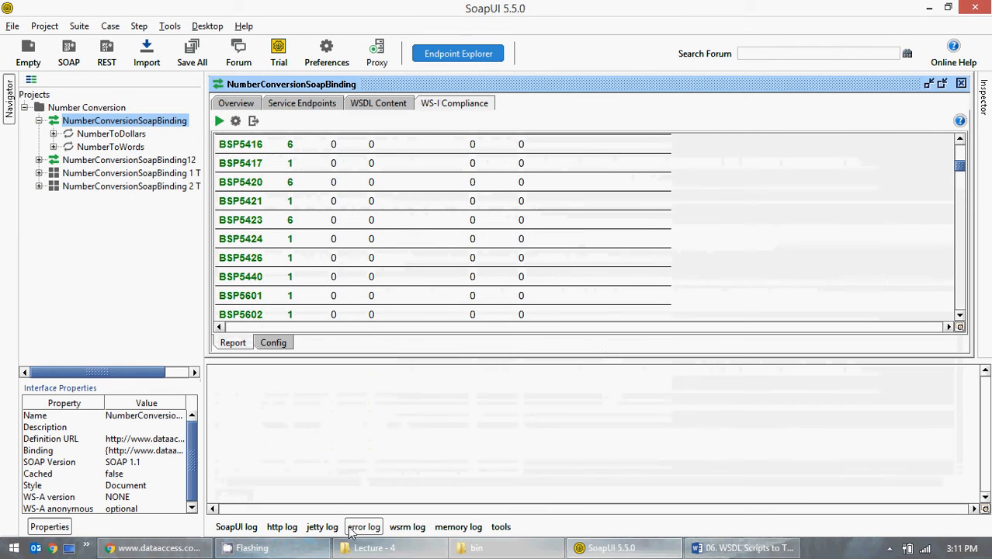
{"action": "left_click", "coordinate": [407, 527]}
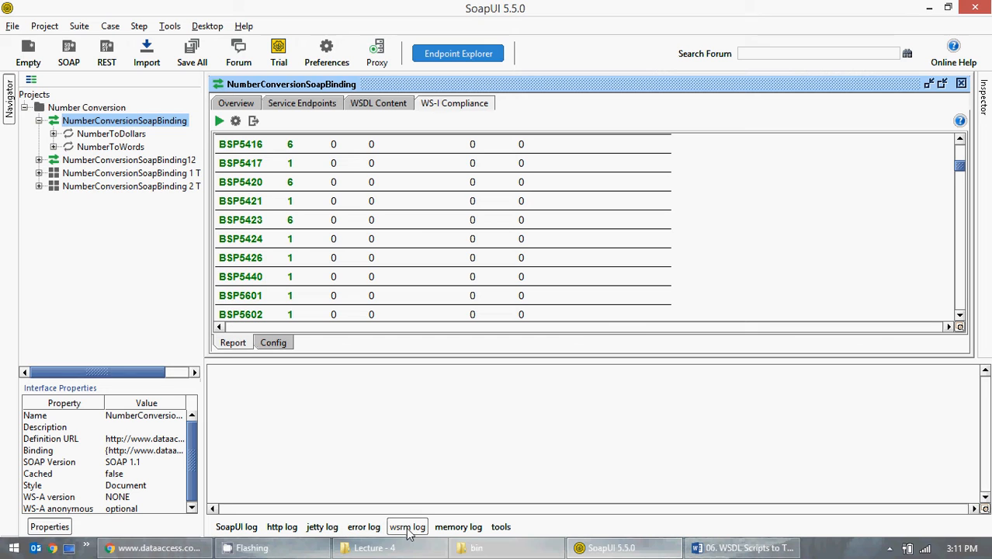
{"action": "left_click", "coordinate": [458, 527]}
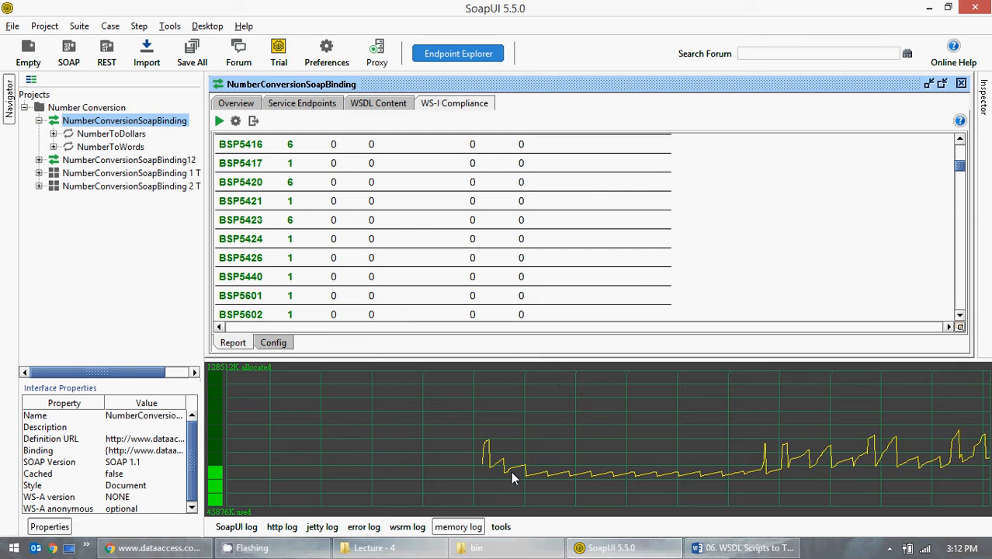
{"action": "left_click", "coordinate": [503, 527]}
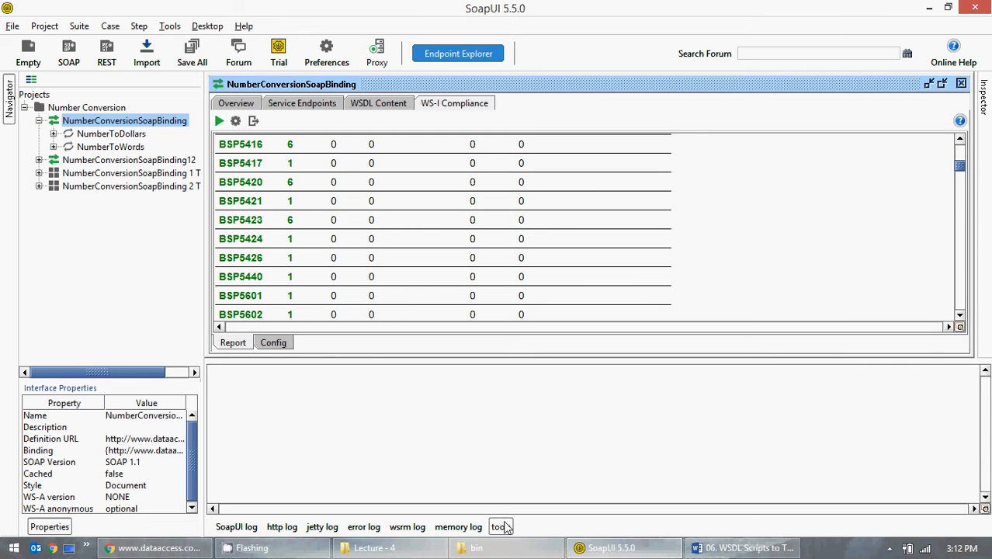
{"action": "left_click", "coordinate": [236, 527]}
{"action": "left_click", "coordinate": [237, 527]}
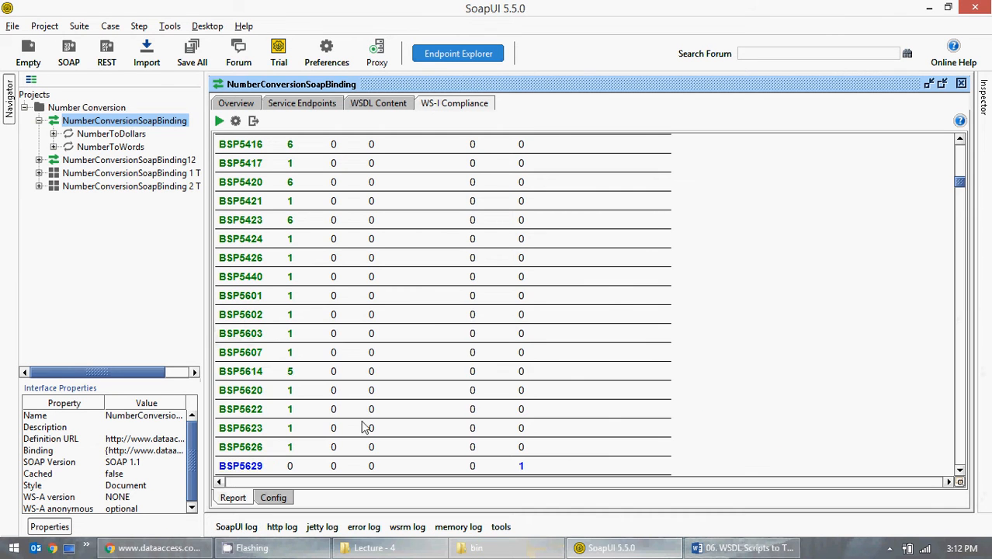
Read through the assertion results in the WS-I report and check the overview of NumberConversionSoapBinding
{"action": "scroll", "coordinate": [431, 326], "scroll_direction": "down", "scroll_amount": 15}
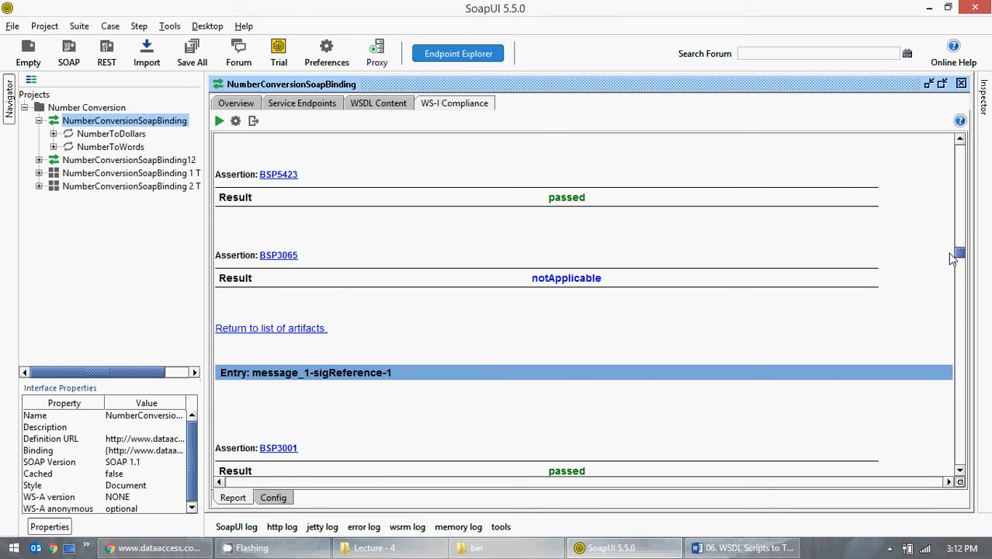
{"action": "left_click_drag", "start_coordinate": [953, 259], "coordinate": [893, 180]}
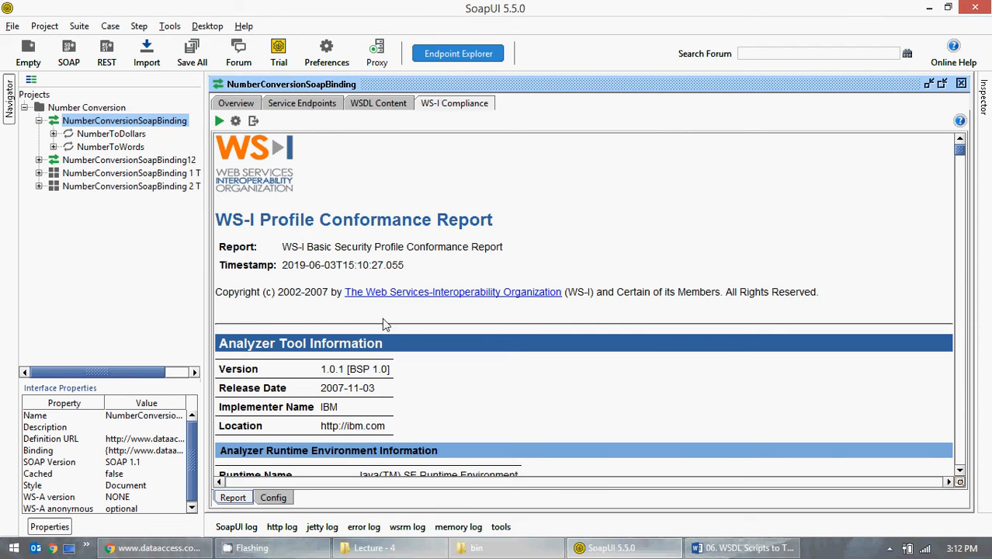
{"action": "left_click", "coordinate": [237, 104]}
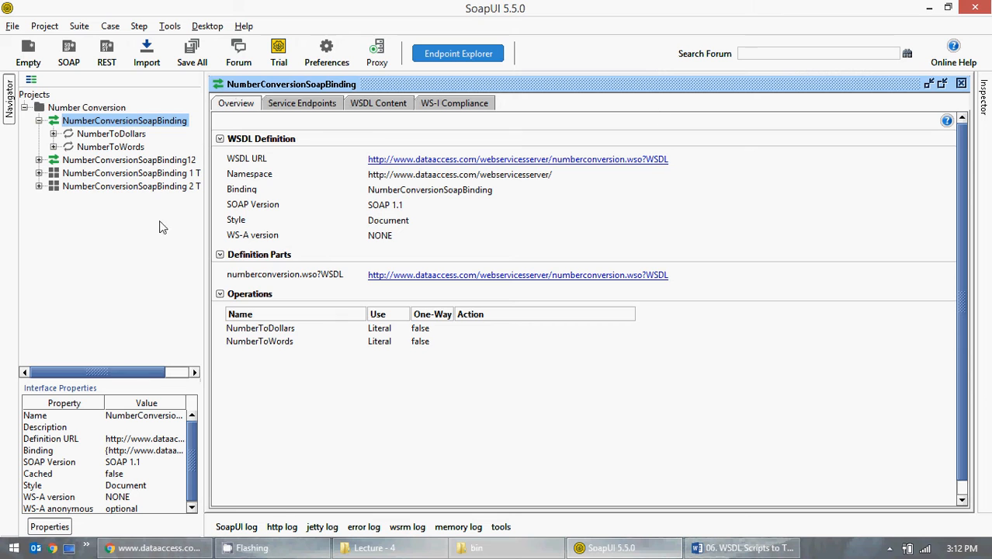
Close the NumberConversionSoapBinding viewer and collapse that interface in the project tree
{"action": "left_click", "coordinate": [960, 83]}
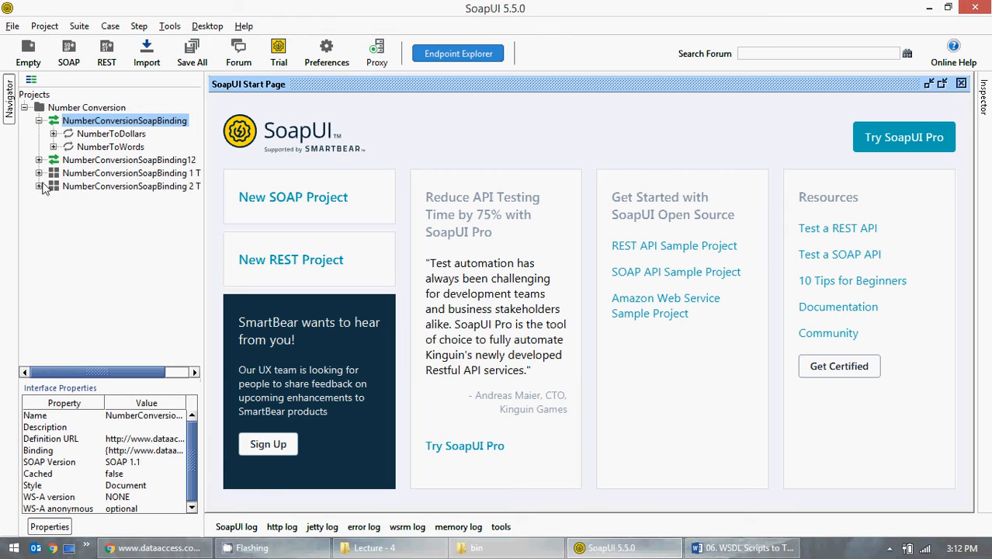
{"action": "left_click", "coordinate": [53, 134]}
{"action": "left_click", "coordinate": [54, 134]}
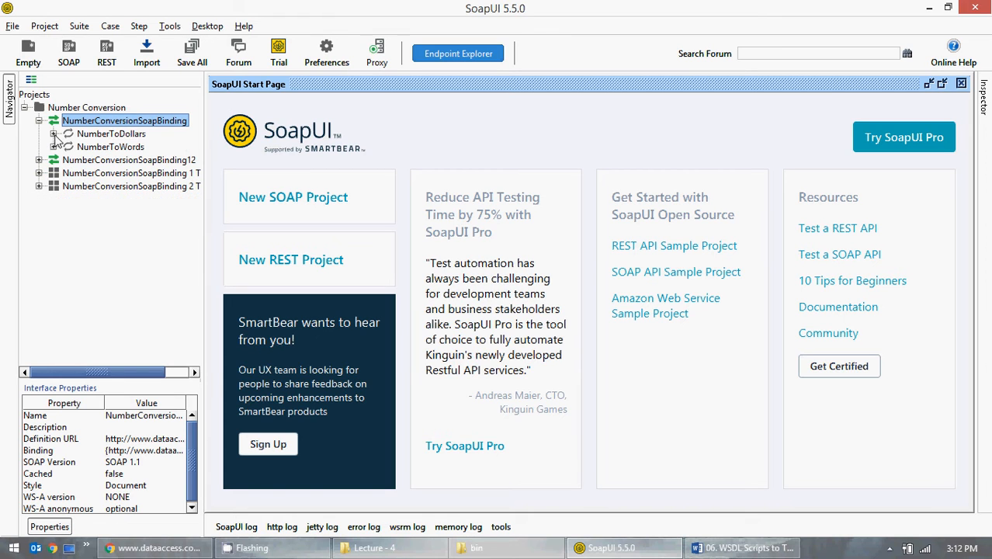
{"action": "left_click", "coordinate": [38, 122]}
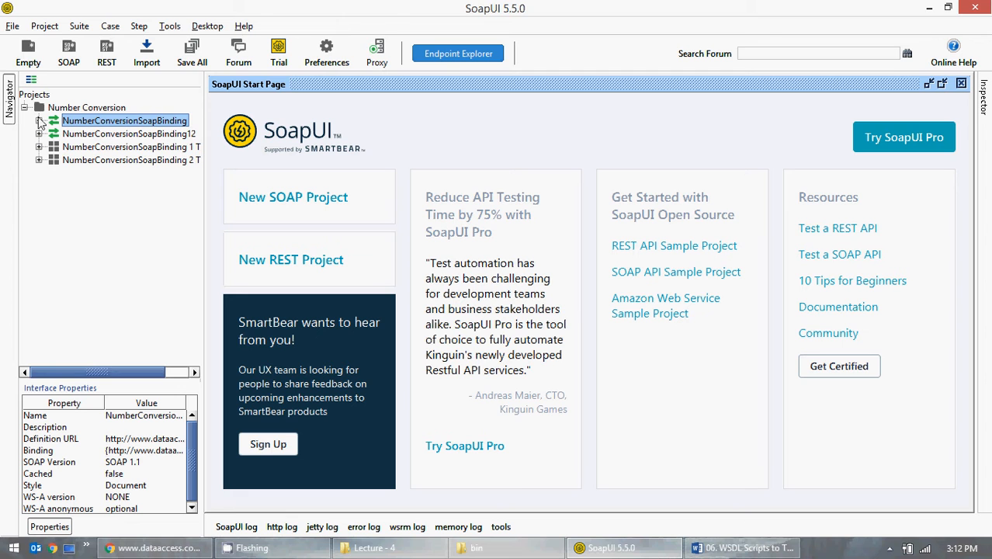
Open the NumberConversionSoapBinding12 interface viewer and maximize it
{"action": "left_click", "coordinate": [113, 134]}
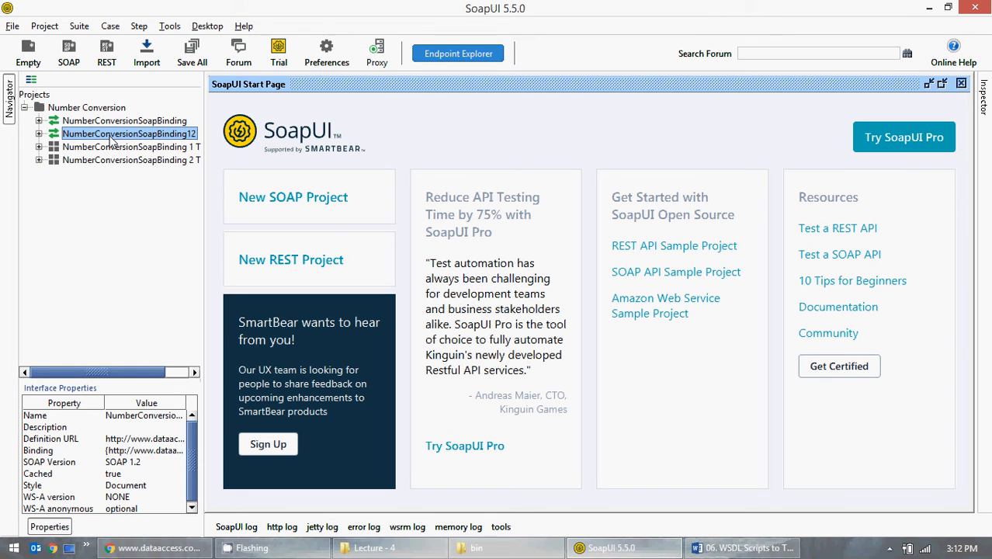
{"action": "double_click", "coordinate": [113, 135]}
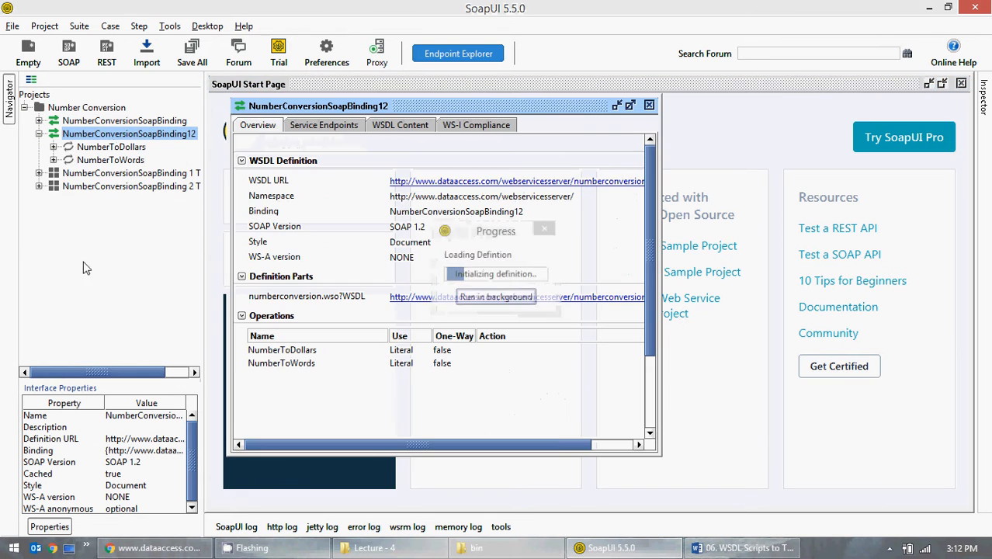
{"action": "left_click", "coordinate": [629, 106]}
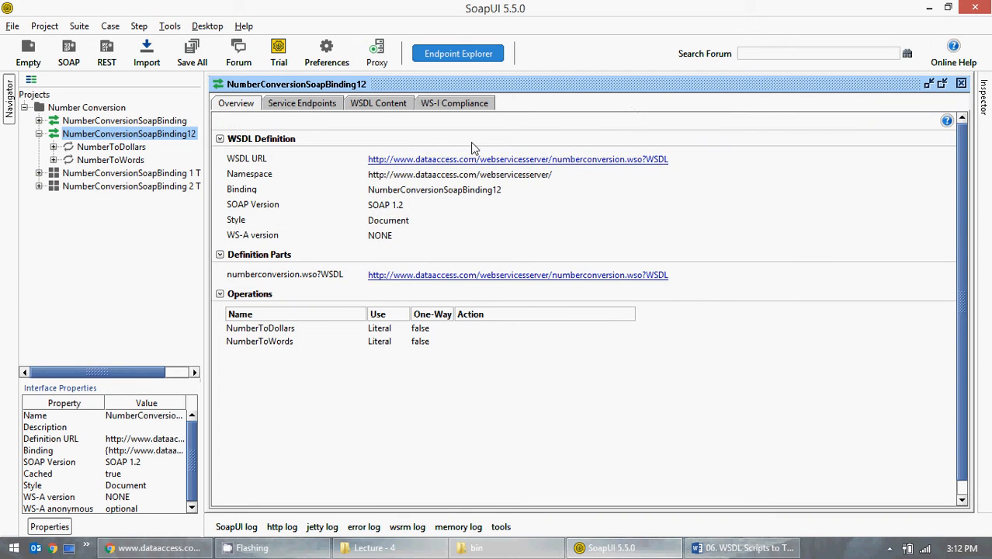
Run the WS-I compliance check on NumberConversionSoapBinding12 and look over the assertion summary of its report
{"action": "left_click", "coordinate": [446, 103]}
{"action": "left_click", "coordinate": [218, 121]}
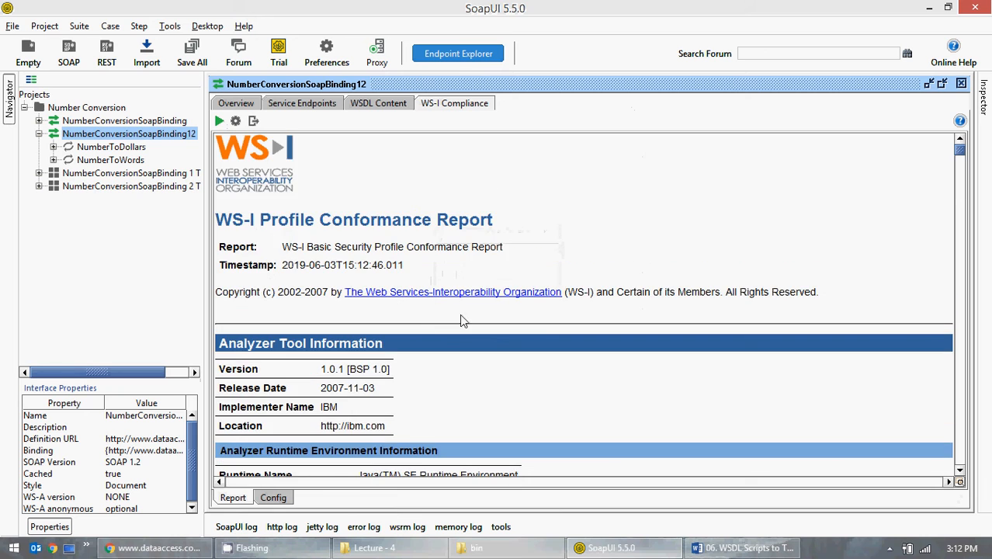
{"action": "scroll", "coordinate": [460, 317], "scroll_direction": "down", "scroll_amount": 20}
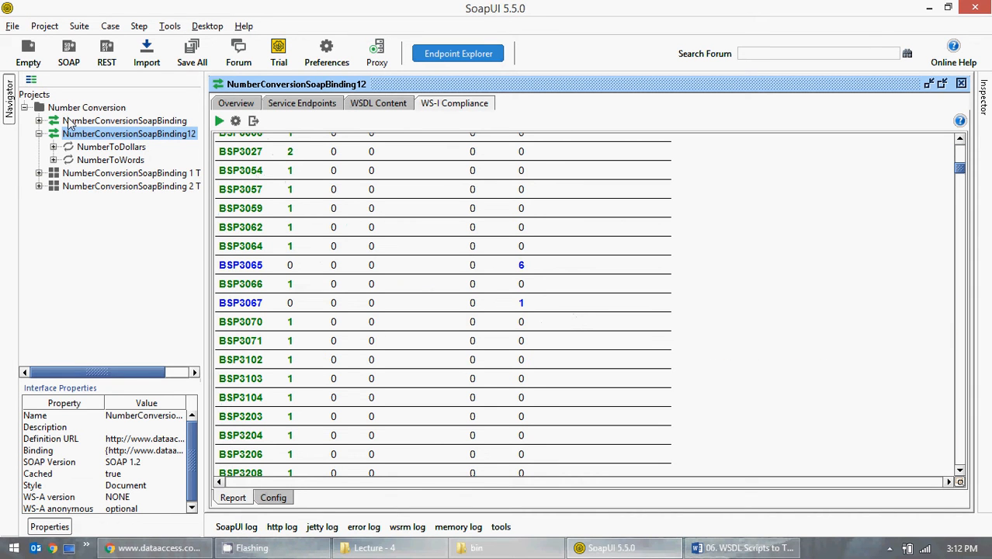
Compare the operations under both SOAP bindings with the bindings in the WSDL open in Chrome, and collapse both interfaces in SoapUI
{"action": "left_click", "coordinate": [39, 135]}
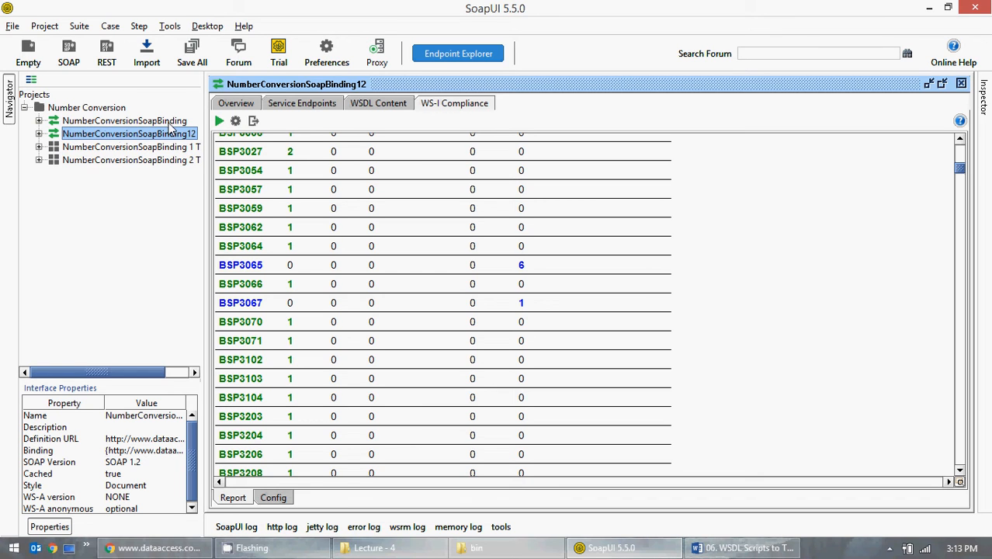
{"action": "left_click", "coordinate": [38, 122]}
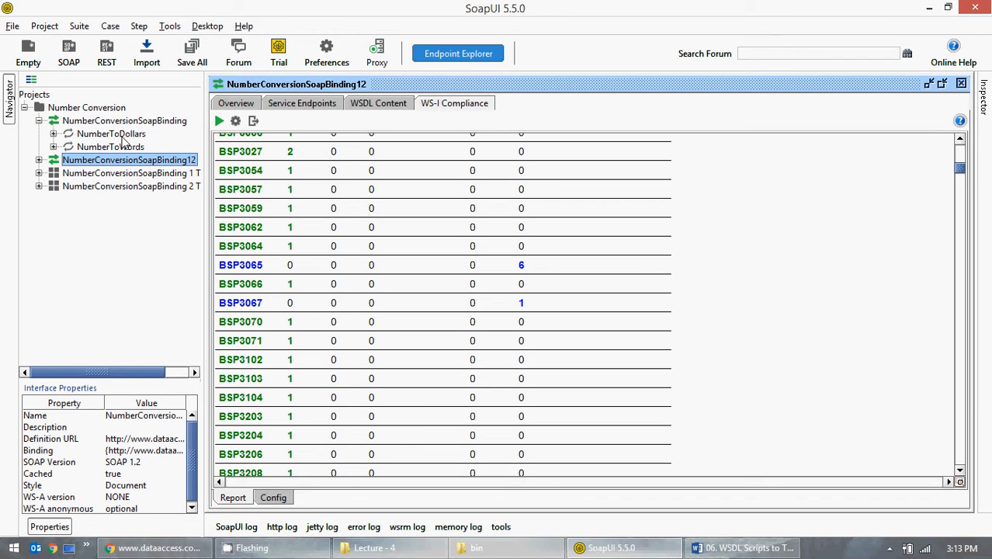
{"action": "left_click", "coordinate": [39, 161]}
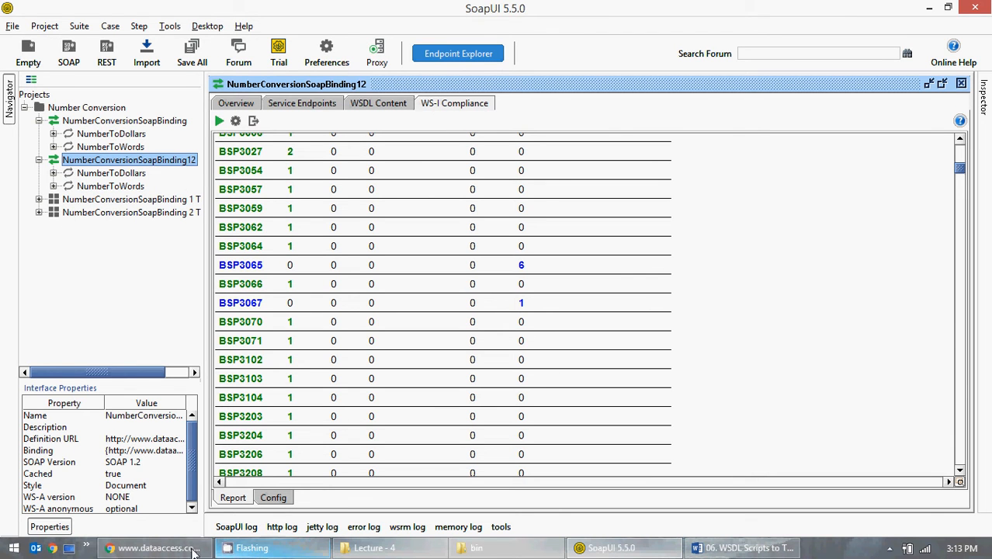
{"action": "left_click", "coordinate": [156, 548]}
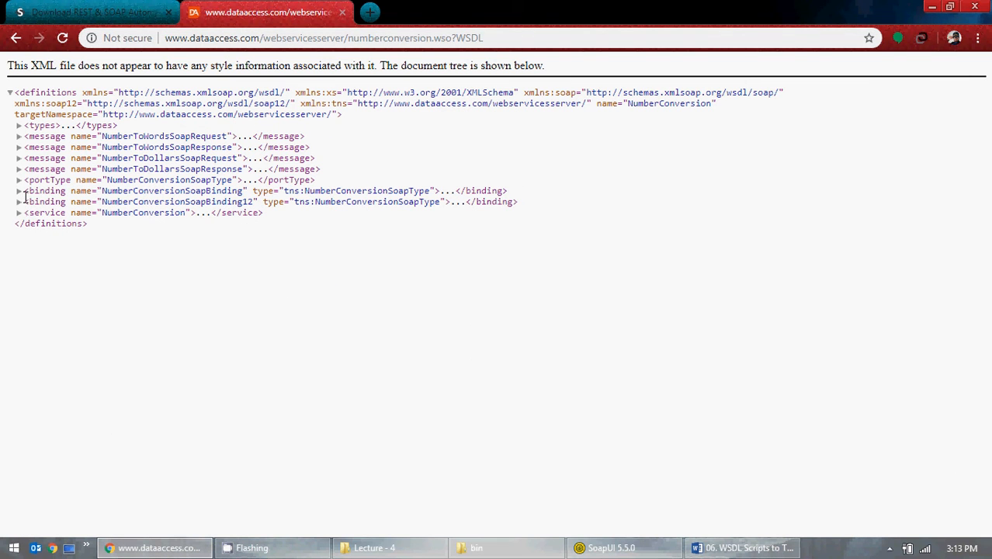
{"action": "left_click", "coordinate": [933, 7]}
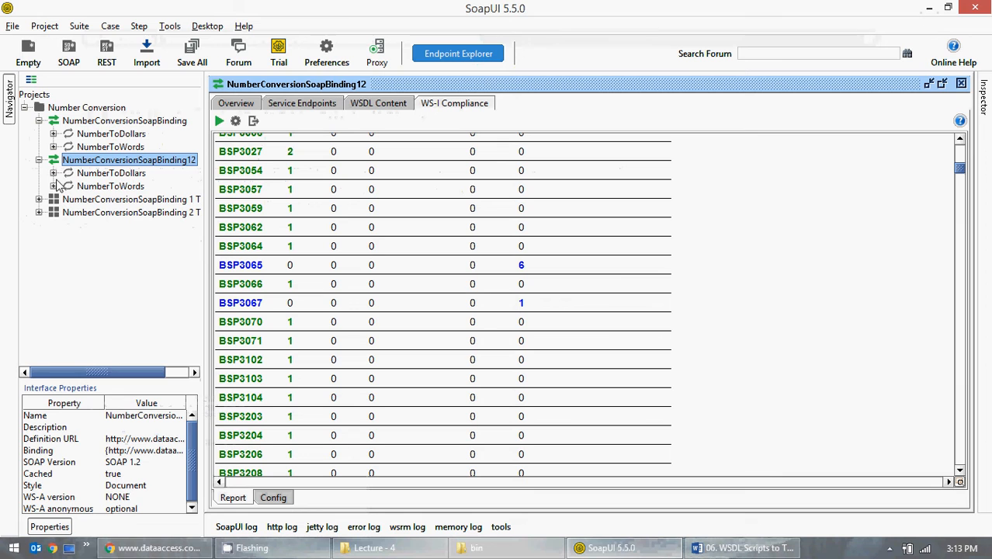
{"action": "left_click", "coordinate": [39, 160]}
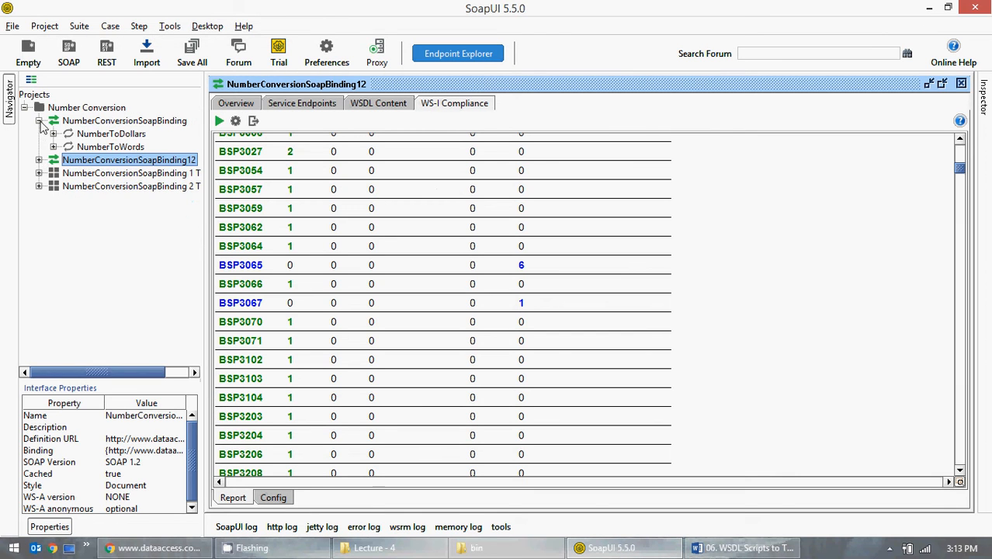
{"action": "left_click", "coordinate": [38, 120]}
Read through the detailed assertion results in the NumberConversionSoapBinding12 WS-I report
{"action": "left_click", "coordinate": [436, 103]}
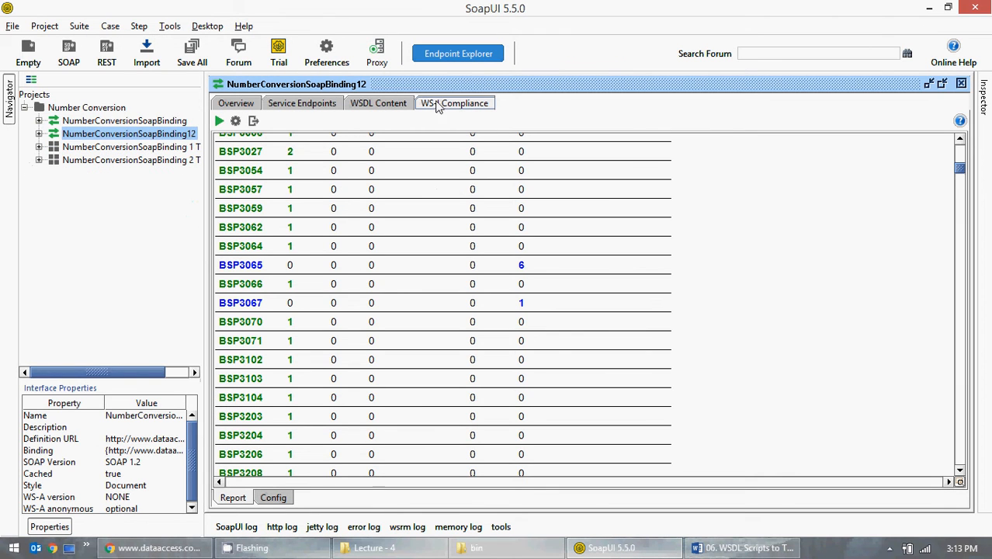
{"action": "scroll", "coordinate": [457, 237], "scroll_direction": "up", "scroll_amount": 14}
{"action": "scroll", "coordinate": [482, 239], "scroll_direction": "down", "scroll_amount": 20}
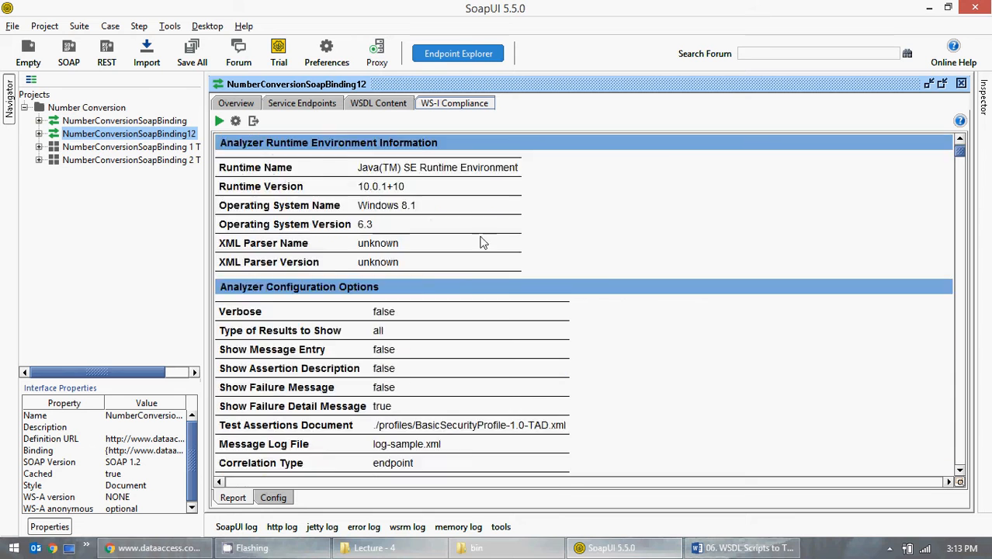
{"action": "scroll", "coordinate": [442, 217], "scroll_direction": "down", "scroll_amount": 20}
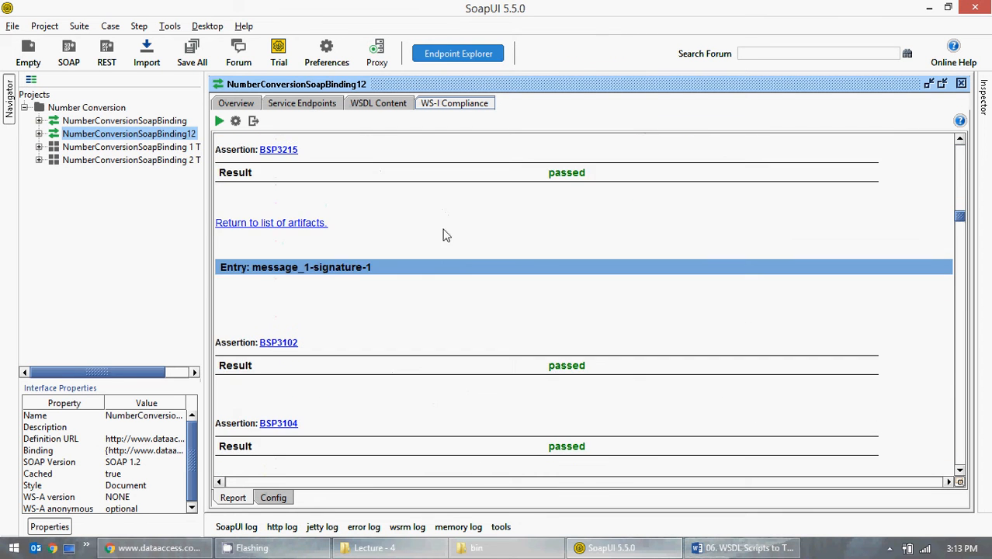
{"action": "scroll", "coordinate": [456, 245], "scroll_direction": "down", "scroll_amount": 20}
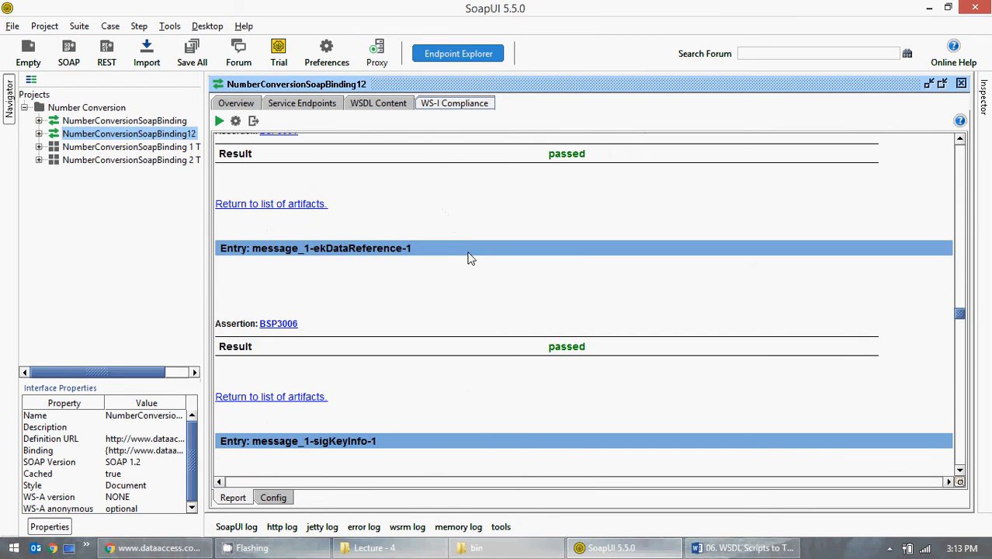
{"action": "scroll", "coordinate": [460, 257], "scroll_direction": "down", "scroll_amount": 20}
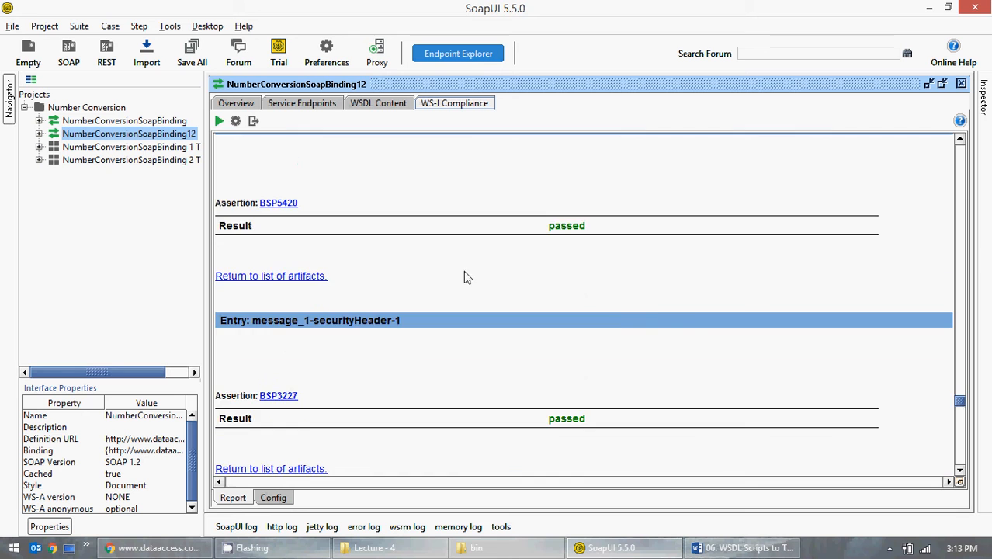
Close the NumberConversionSoapBinding12 viewer and expand the first test suite with its NumberToDollars and NumberToWords test cases
{"action": "left_click", "coordinate": [960, 83]}
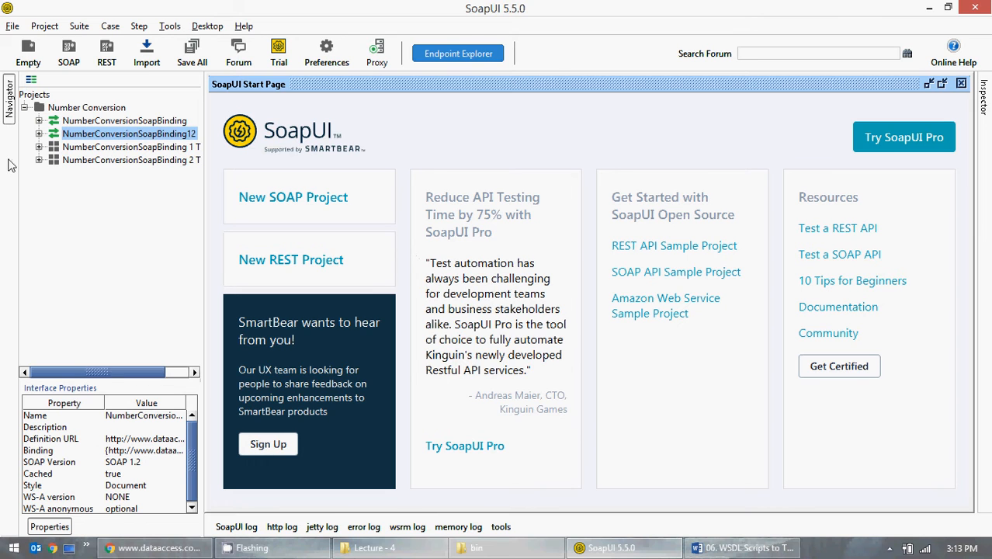
{"action": "left_click", "coordinate": [39, 146]}
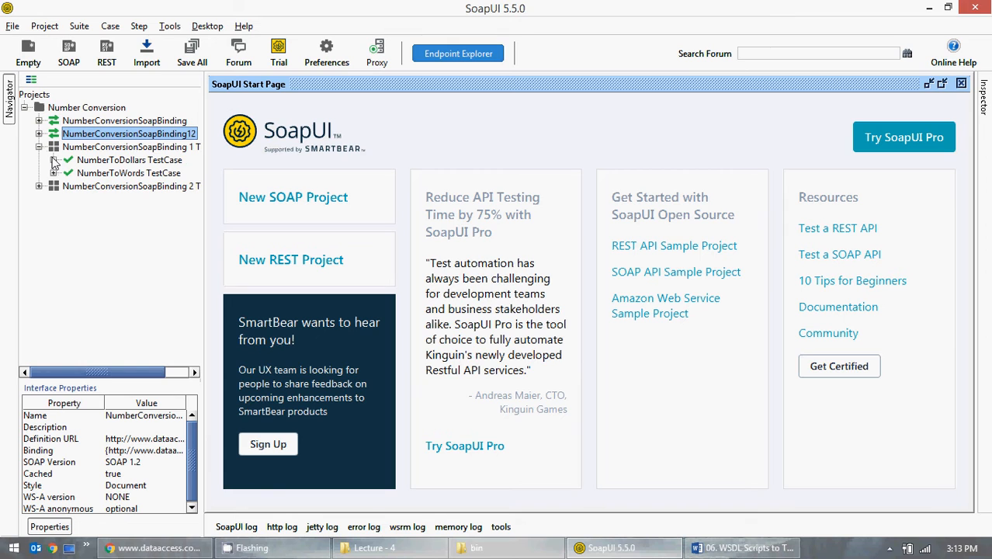
{"action": "left_click", "coordinate": [54, 159]}
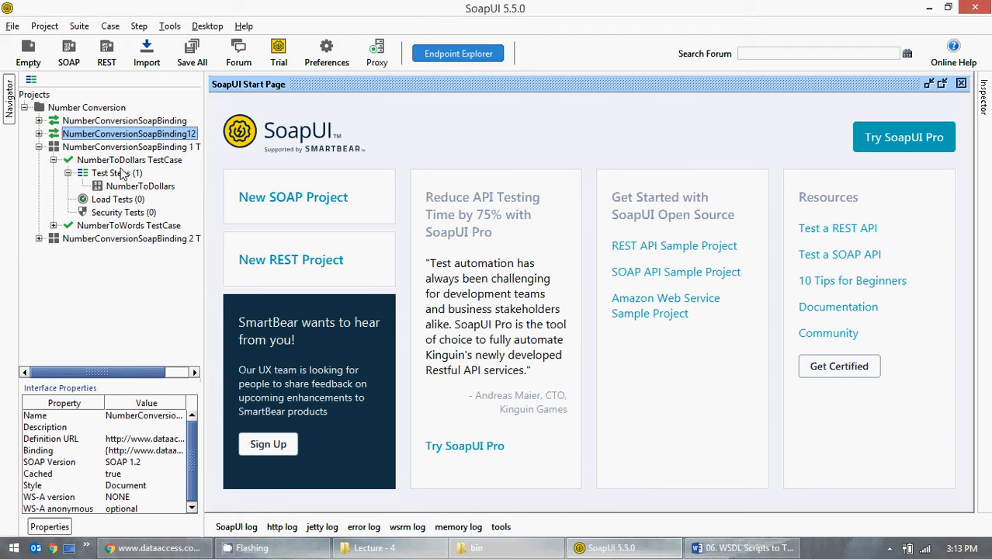
{"action": "left_click", "coordinate": [54, 225]}
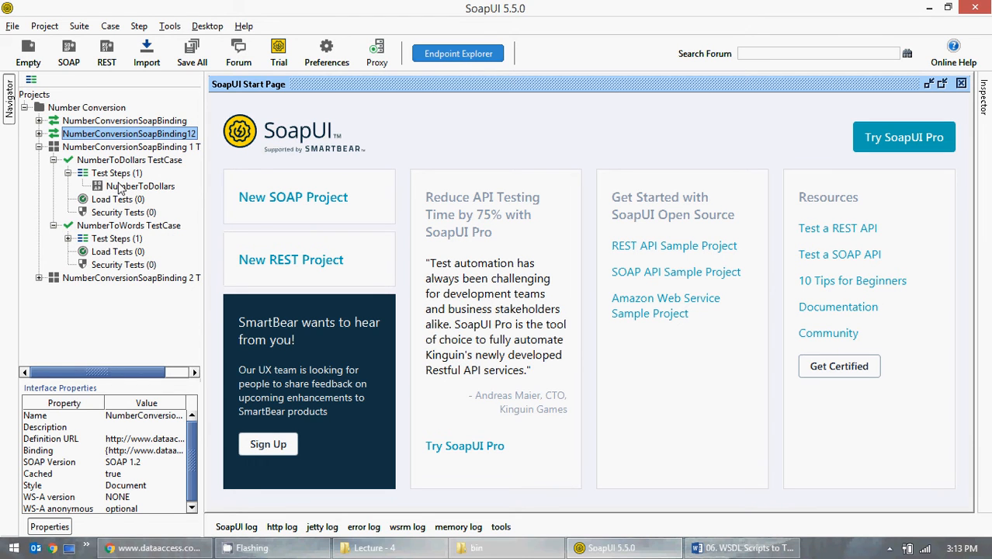
Look through the request properties of the NumberToDollars test step and open the step in a maximized editor
{"action": "left_click", "coordinate": [121, 187]}
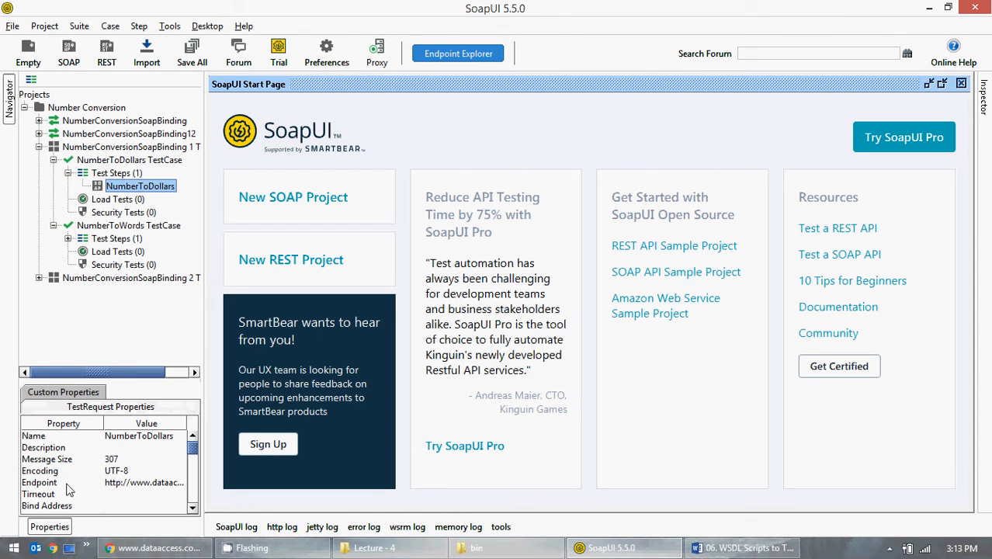
{"action": "scroll", "coordinate": [114, 466], "scroll_direction": "down", "scroll_amount": 6}
{"action": "scroll", "coordinate": [114, 474], "scroll_direction": "down", "scroll_amount": 2}
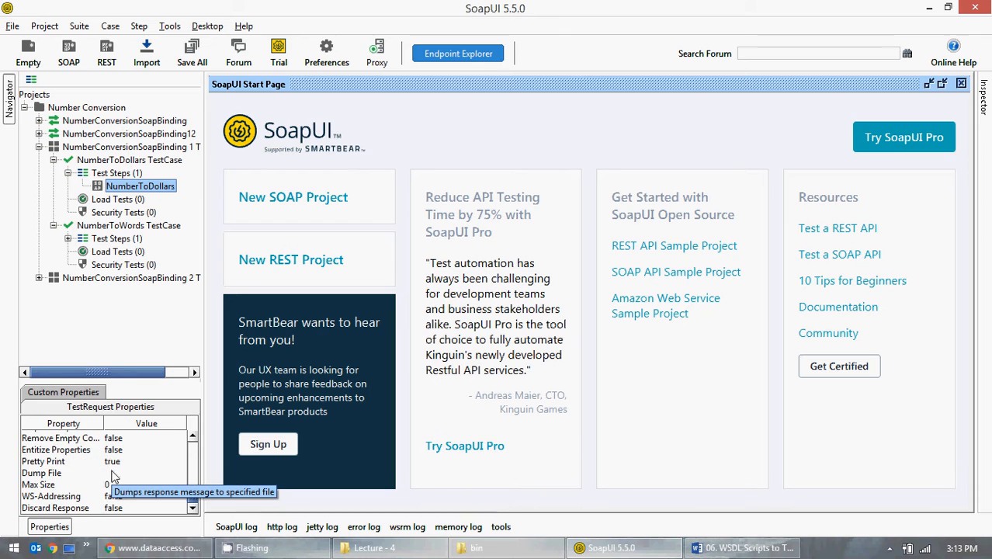
{"action": "scroll", "coordinate": [114, 474], "scroll_direction": "up", "scroll_amount": 8}
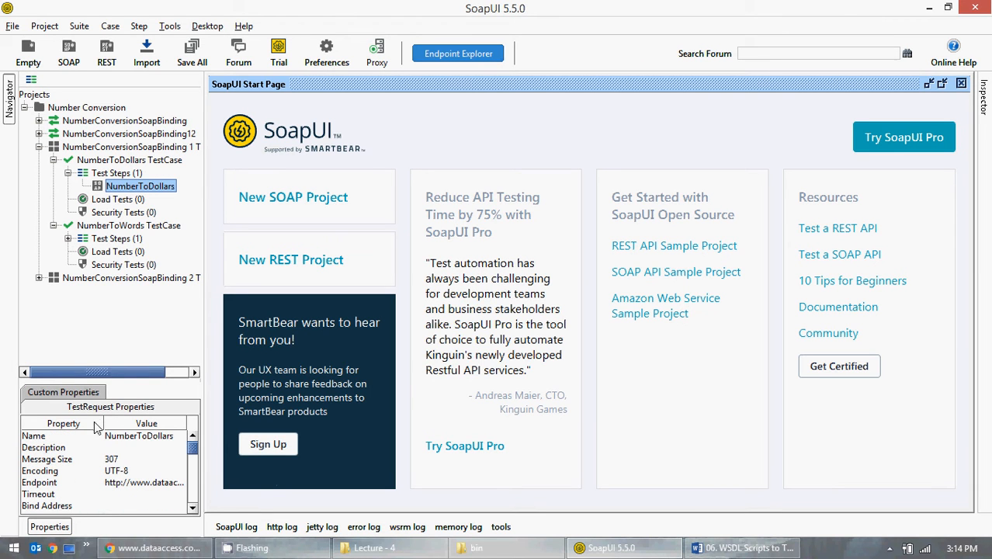
{"action": "double_click", "coordinate": [133, 187]}
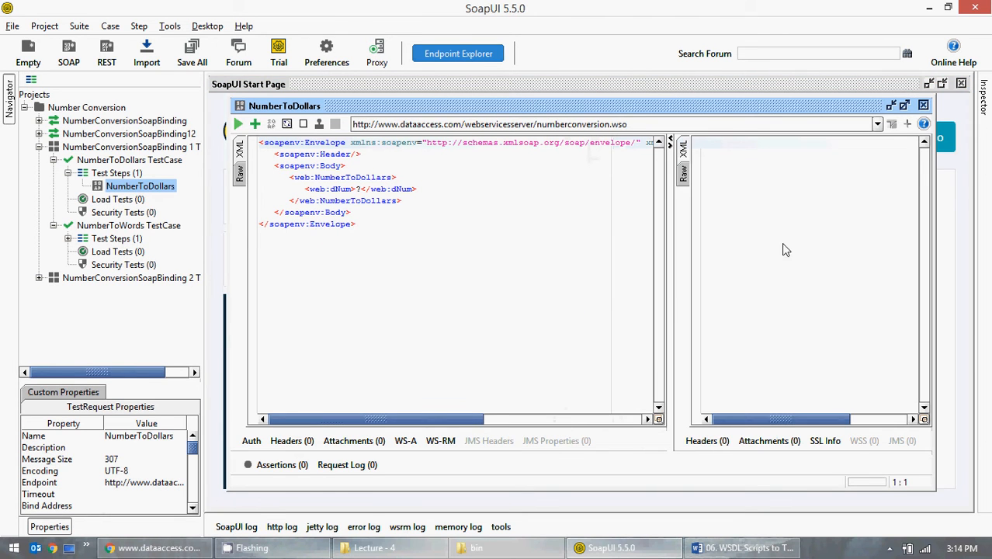
{"action": "left_click", "coordinate": [903, 105]}
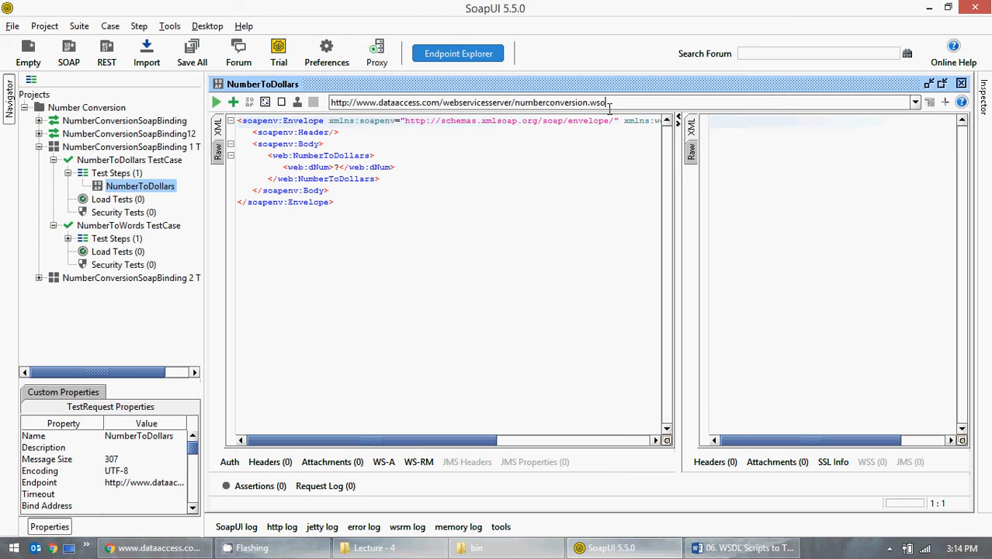
Switch to File Explorer and open 04. SOAP UI screenshot.png from the Lecture - 3 folder
{"action": "left_click", "coordinate": [519, 553]}
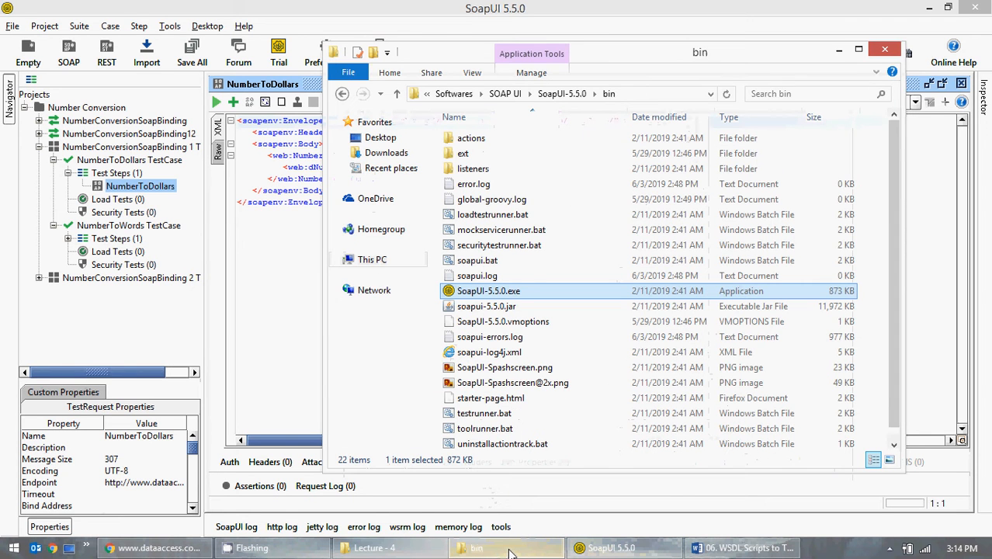
{"action": "left_click", "coordinate": [511, 553]}
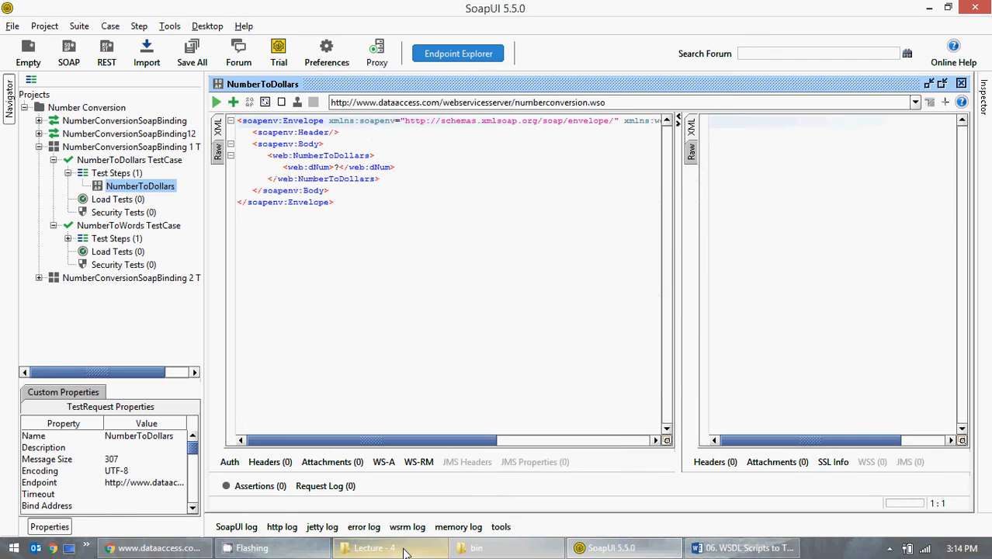
{"action": "left_click", "coordinate": [404, 551]}
{"action": "left_click", "coordinate": [602, 131]}
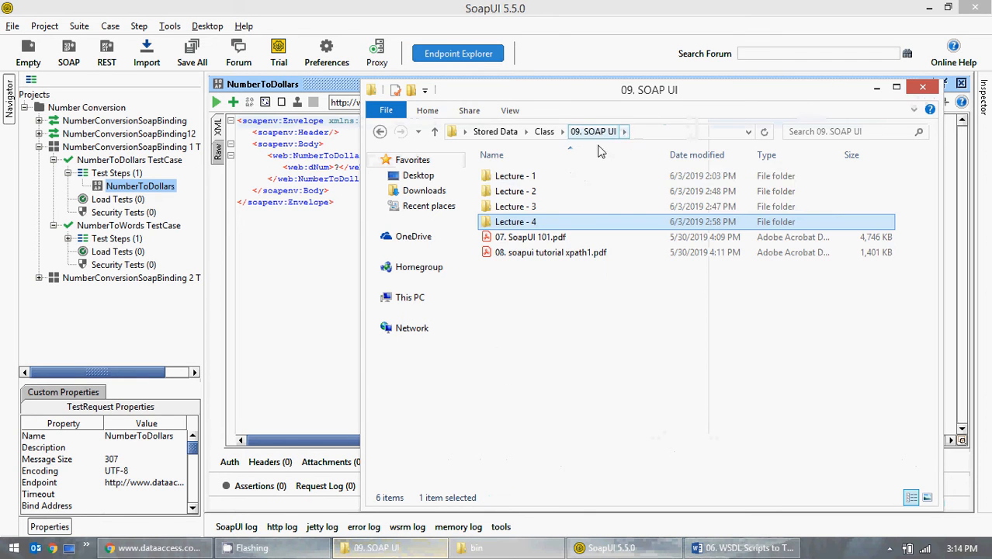
{"action": "double_click", "coordinate": [540, 211]}
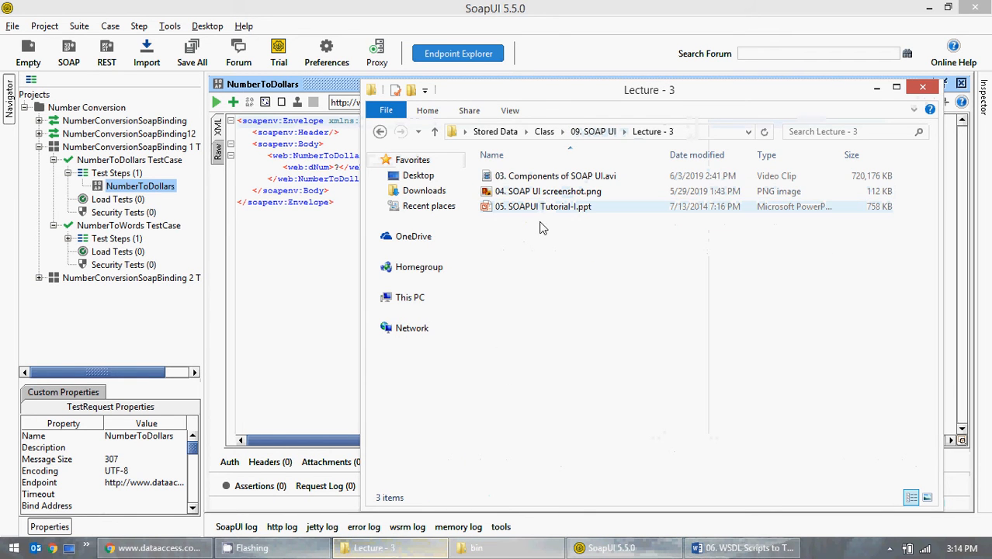
{"action": "double_click", "coordinate": [543, 193]}
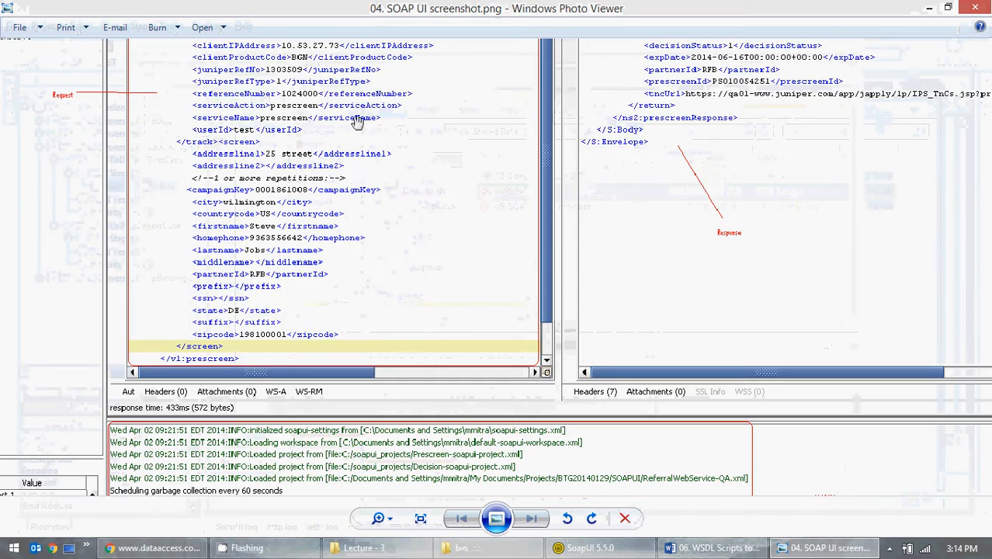
Examine the annotated request, endpoint and response areas in the SOAP UI screenshot and close the image
{"action": "left_click_drag", "start_coordinate": [357, 122], "coordinate": [397, 313]}
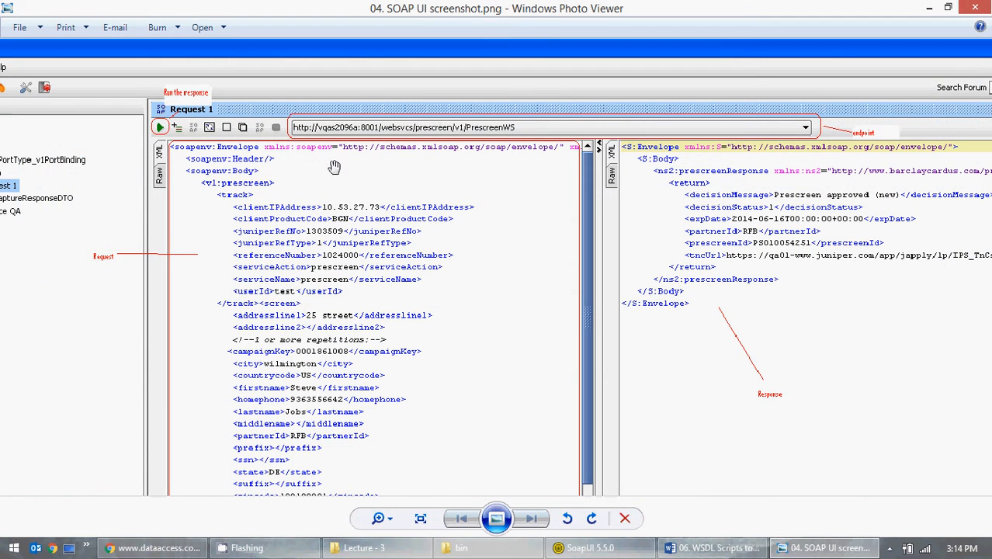
{"action": "left_click_drag", "start_coordinate": [407, 392], "coordinate": [434, 270]}
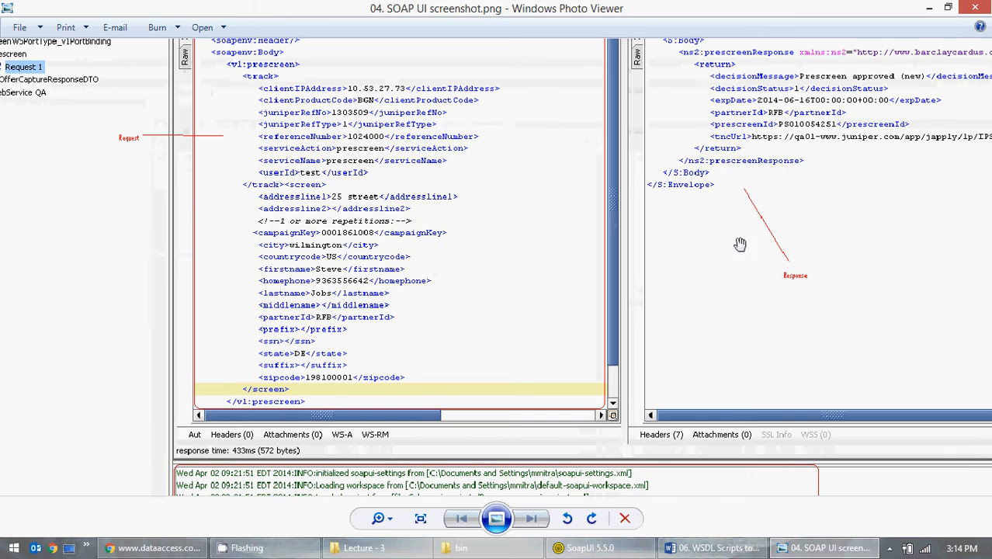
{"action": "left_click_drag", "start_coordinate": [739, 245], "coordinate": [365, 346]}
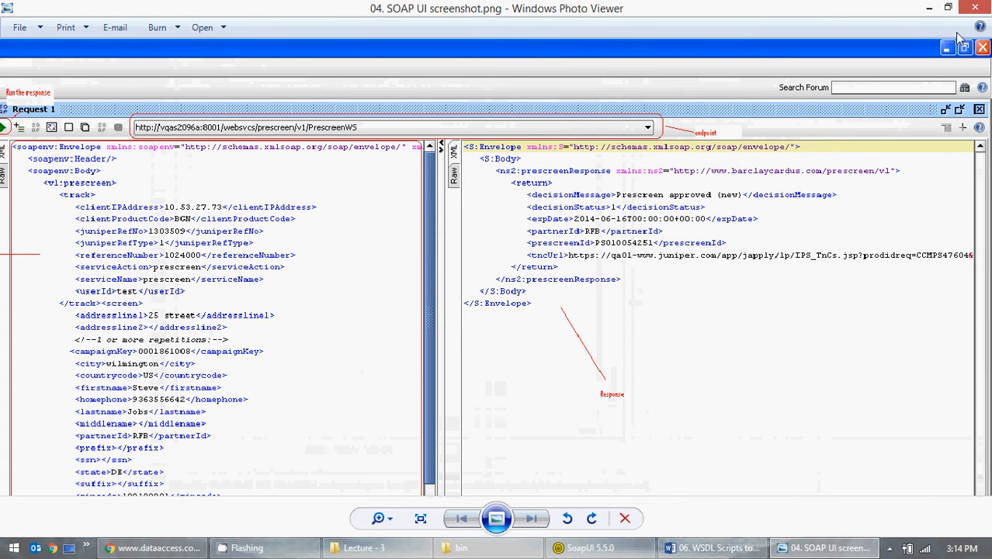
{"action": "left_click", "coordinate": [975, 7]}
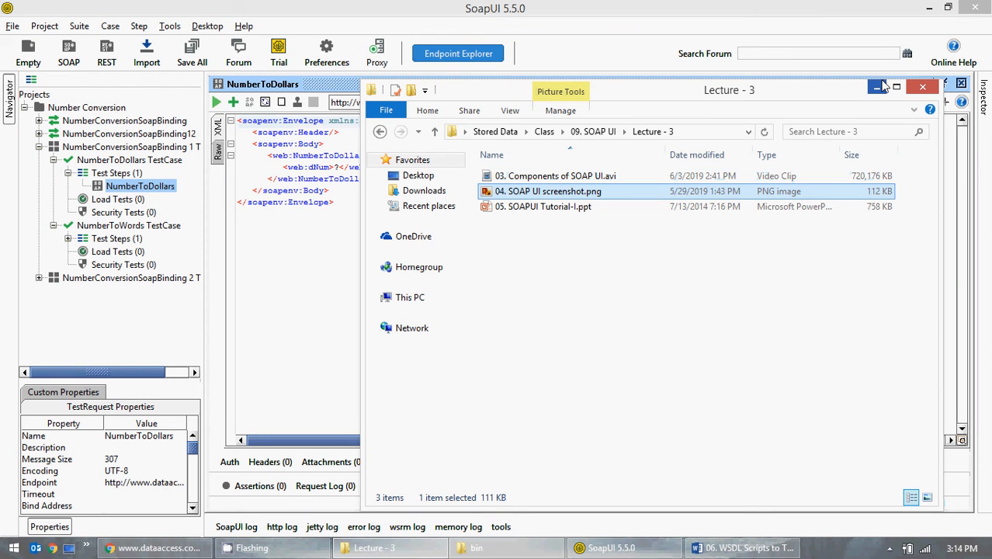
Return File Explorer to the Lecture - 4 folder and minimize it to get back to SoapUI
{"action": "left_click", "coordinate": [593, 131]}
{"action": "left_click", "coordinate": [522, 224]}
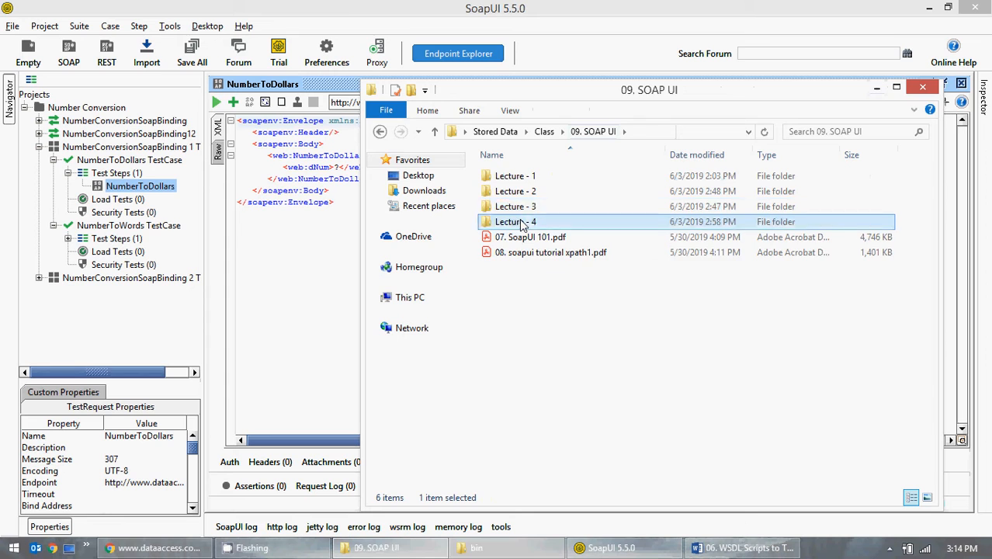
{"action": "double_click", "coordinate": [521, 223]}
{"action": "left_click", "coordinate": [878, 88]}
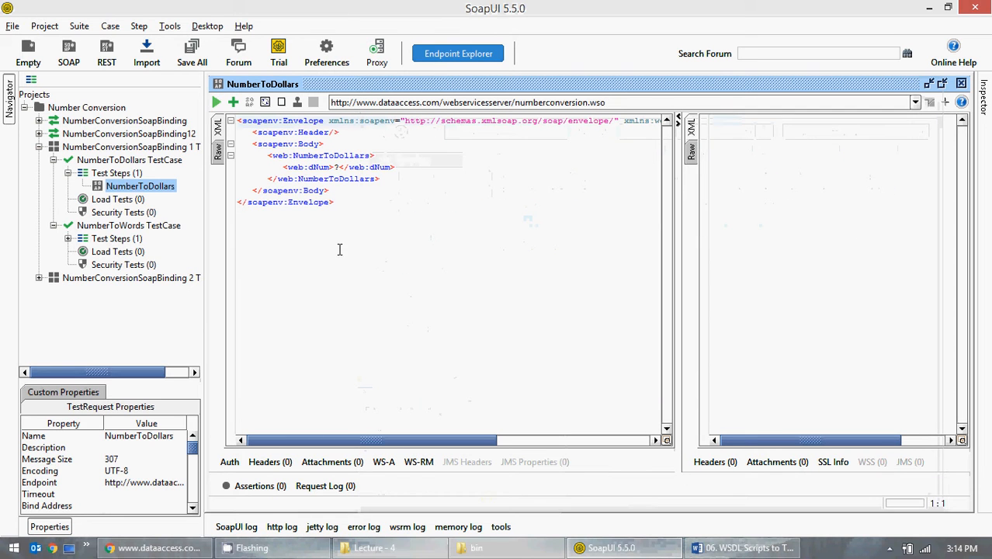
Set dNum to 10 in the NumberToDollars request, widen the response pane and run the request to check the result
{"action": "left_click", "coordinate": [339, 168]}
{"action": "key", "text": "BackSpace"}
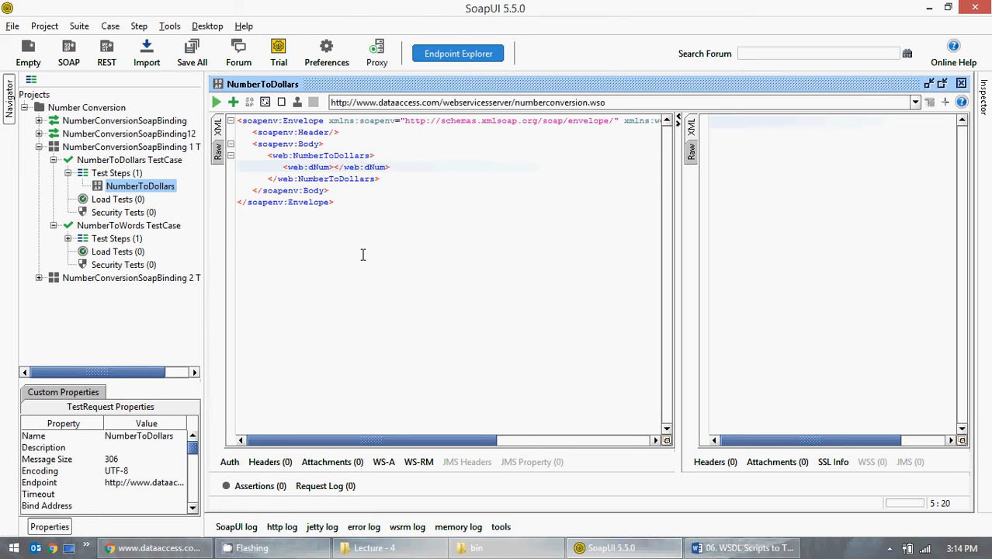
{"action": "type", "text": "10"}
{"action": "left_click_drag", "start_coordinate": [678, 289], "coordinate": [599, 291]}
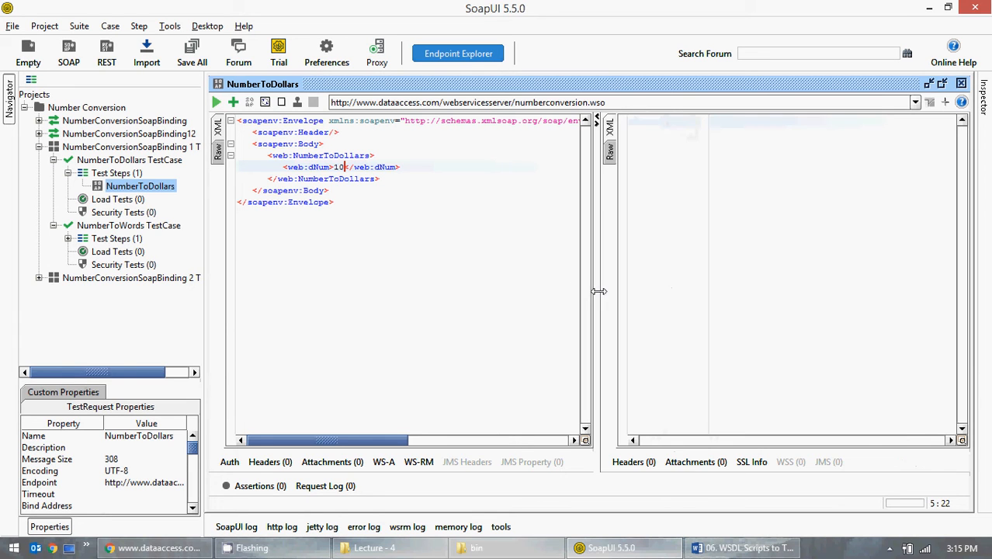
{"action": "left_click", "coordinate": [216, 103]}
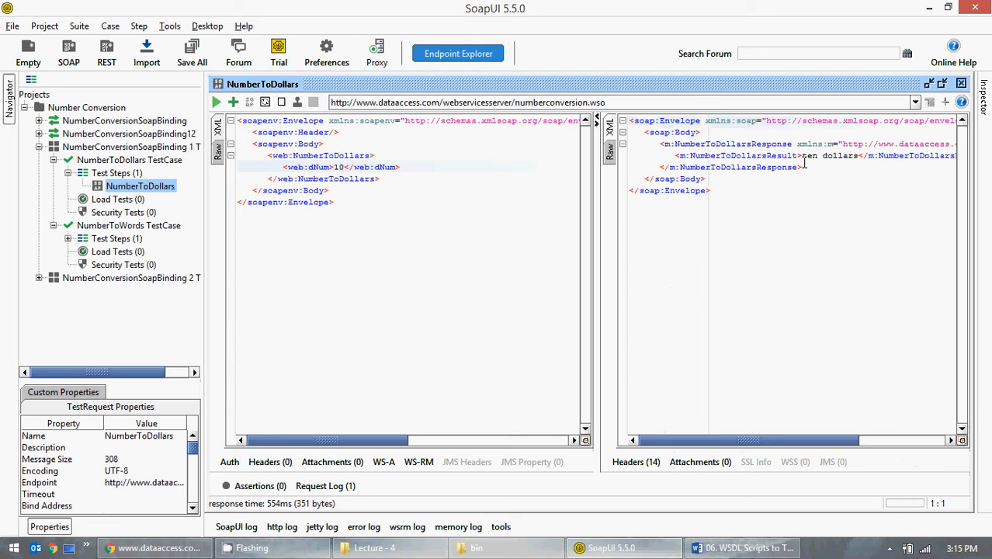
{"action": "left_click_drag", "start_coordinate": [803, 159], "coordinate": [859, 158]}
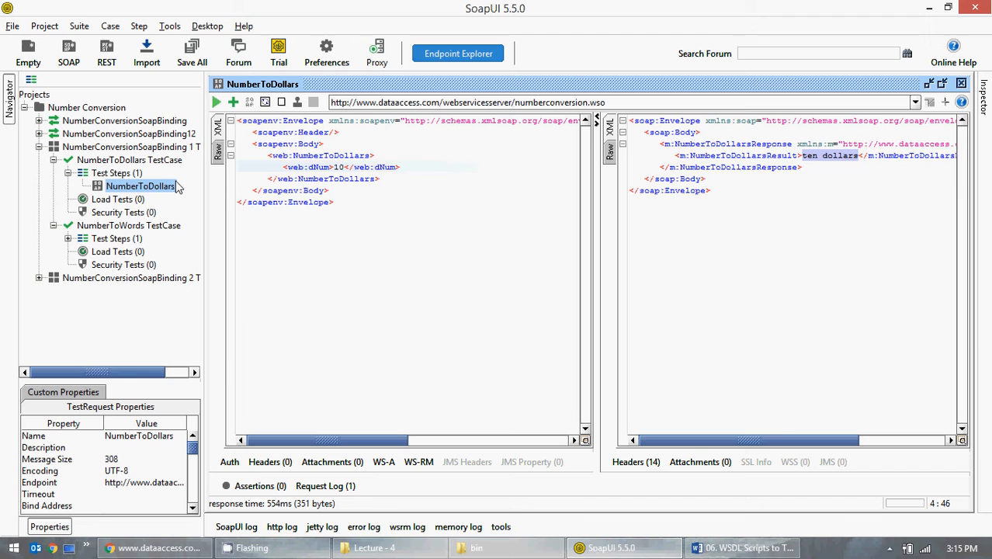
Change dNum to 100 in the NumberToDollars request and run it again
{"action": "left_click", "coordinate": [335, 167]}
{"action": "left_click_drag", "start_coordinate": [590, 278], "coordinate": [574, 275]}
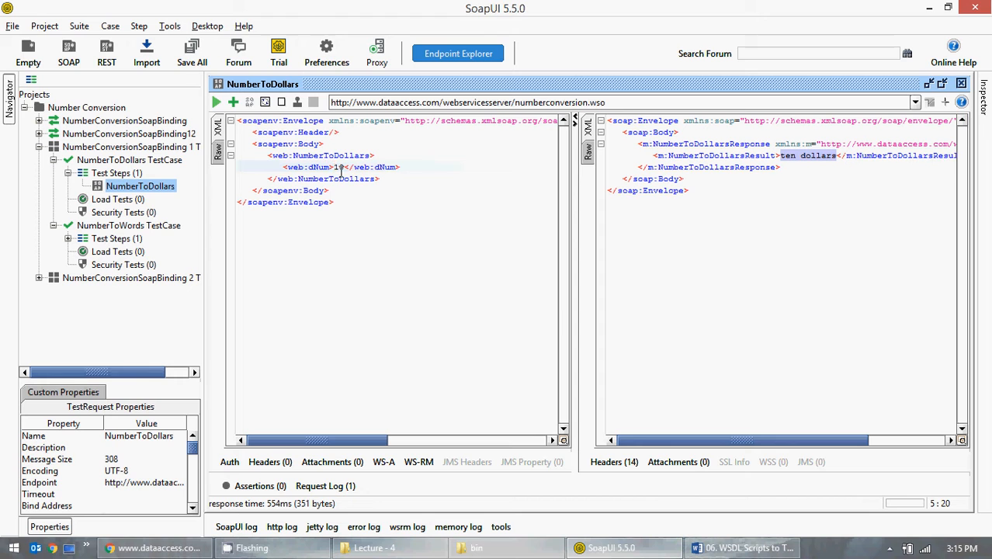
{"action": "type", "text": "0"}
{"action": "left_click", "coordinate": [217, 104]}
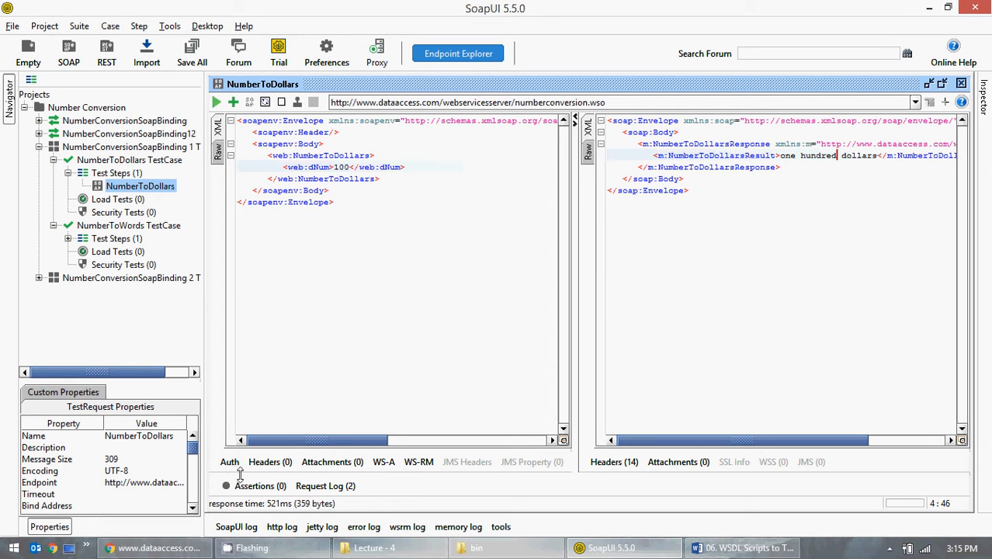
Look through the SoapUI, http, jetty, error, wsrm and memory logs for the executed requests, and hide the log pane
{"action": "left_click", "coordinate": [234, 526]}
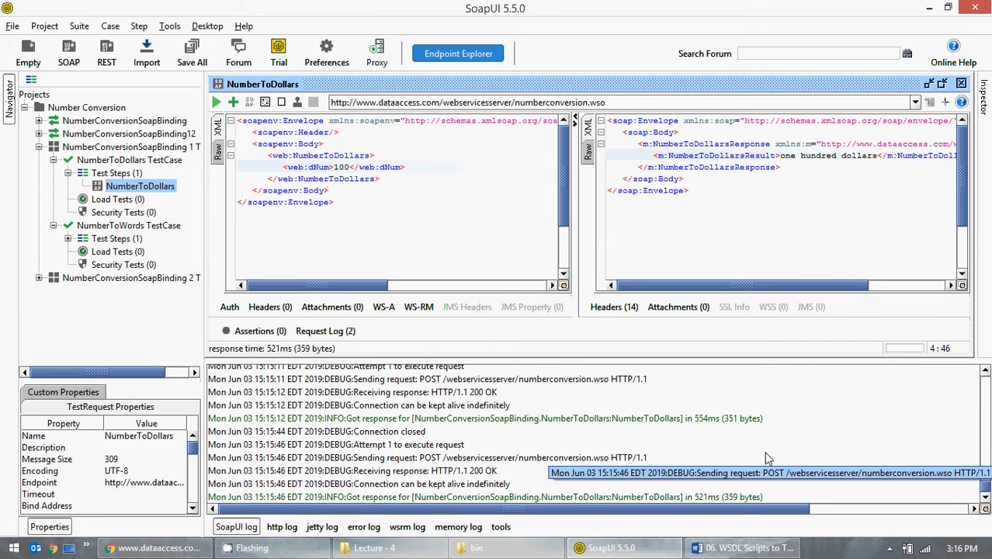
{"action": "left_click", "coordinate": [283, 526]}
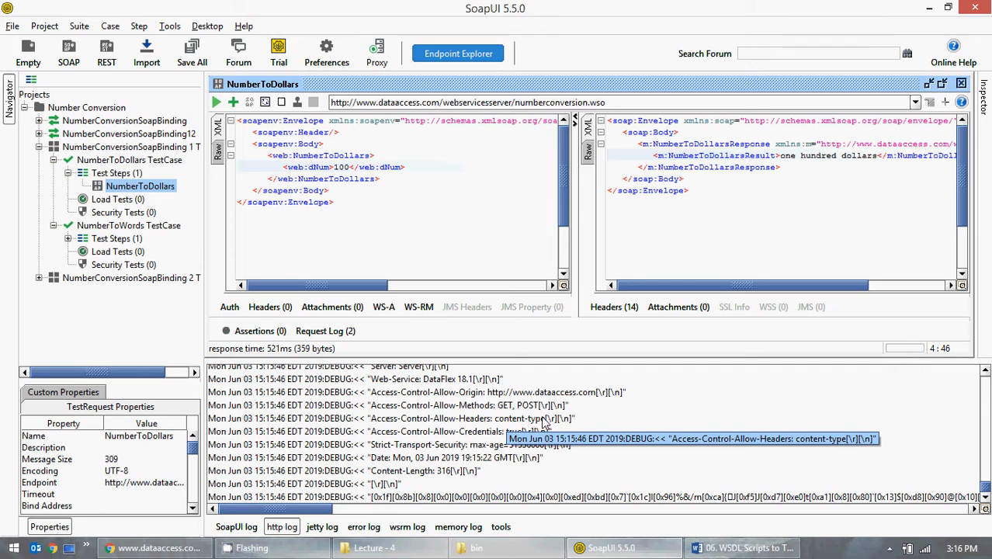
{"action": "left_click", "coordinate": [322, 527]}
{"action": "left_click", "coordinate": [363, 527]}
{"action": "left_click", "coordinate": [407, 527]}
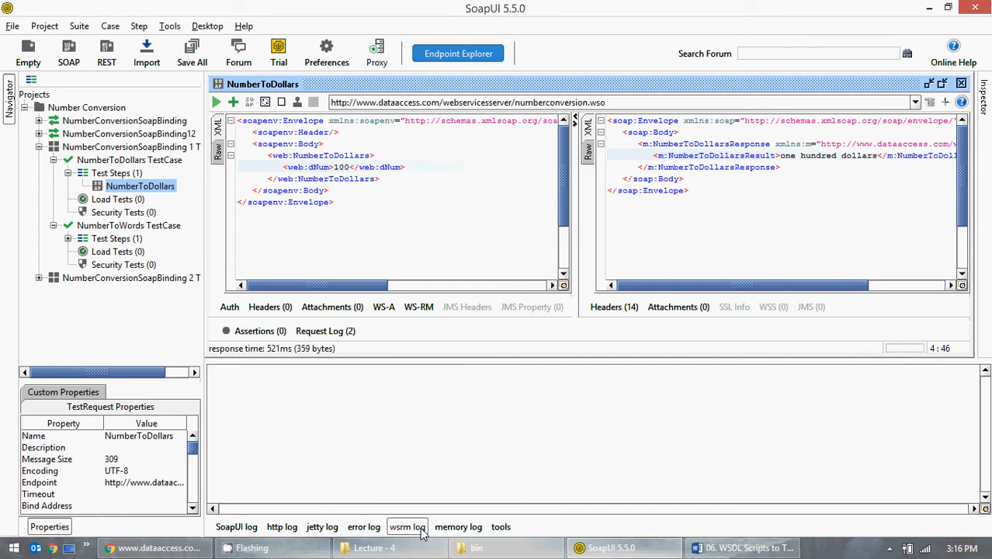
{"action": "left_click", "coordinate": [458, 527]}
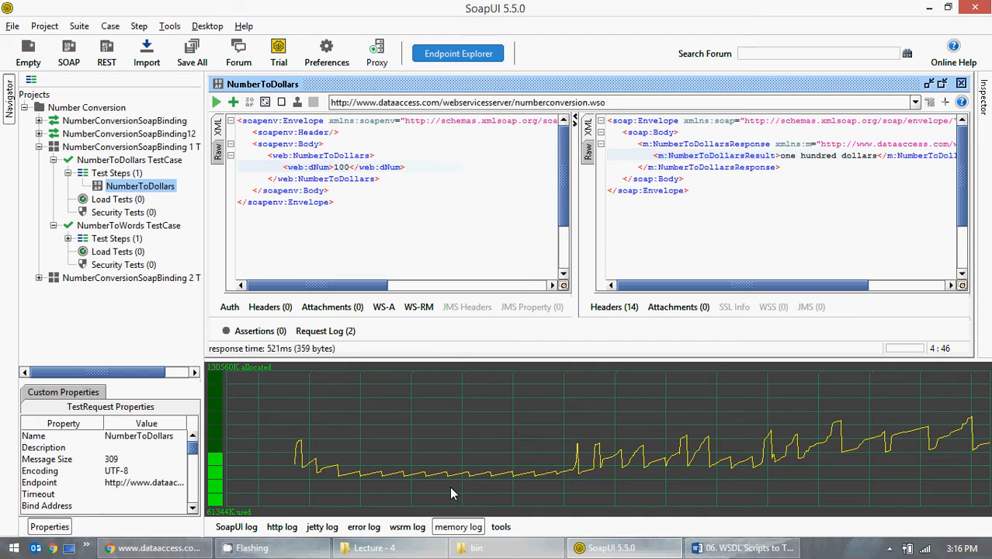
{"action": "left_click", "coordinate": [233, 527]}
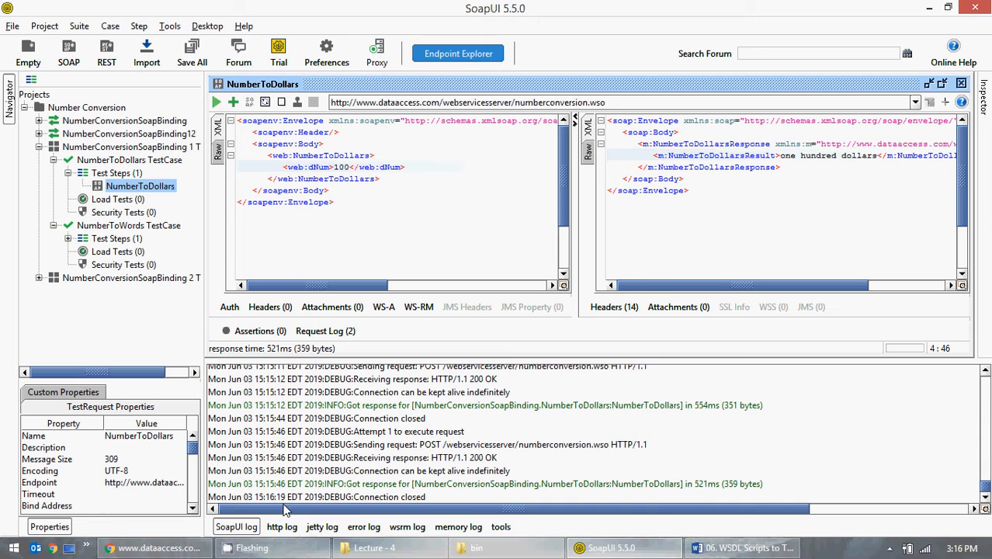
{"action": "left_click", "coordinate": [438, 447]}
{"action": "left_click", "coordinate": [251, 530]}
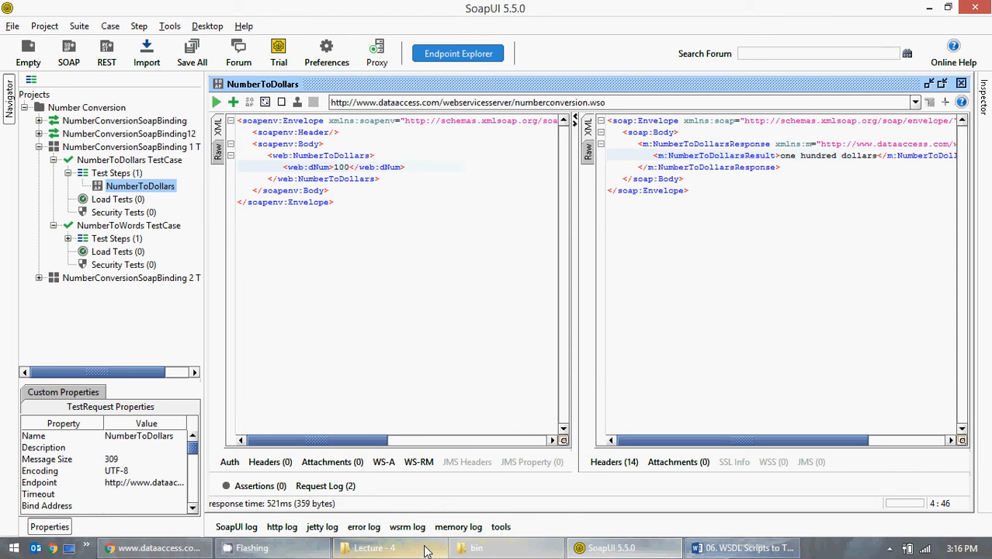
View the Property Content assertion types available for the NumberToDollars step and close the Add Assertion dialog
{"action": "mouse_move", "coordinate": [425, 549]}
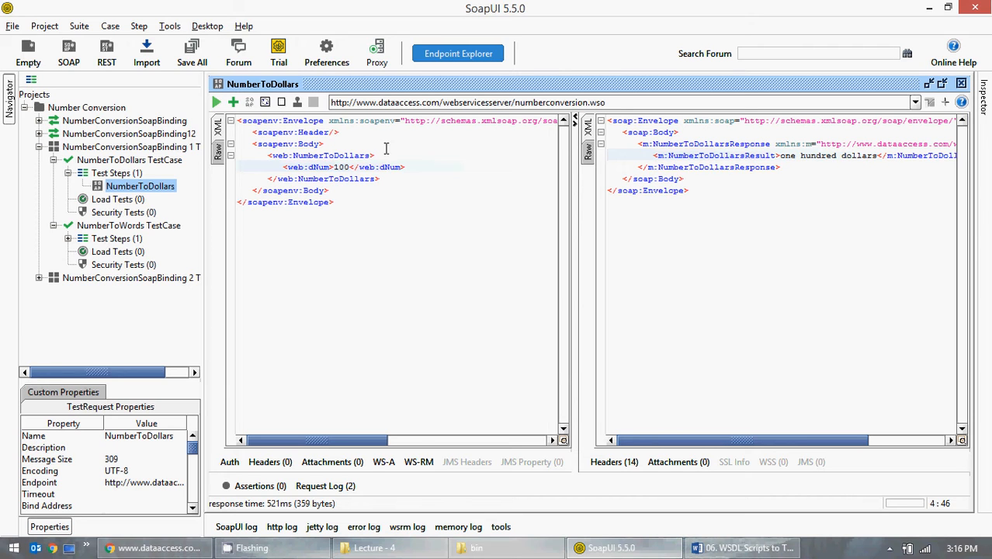
{"action": "left_click", "coordinate": [350, 169]}
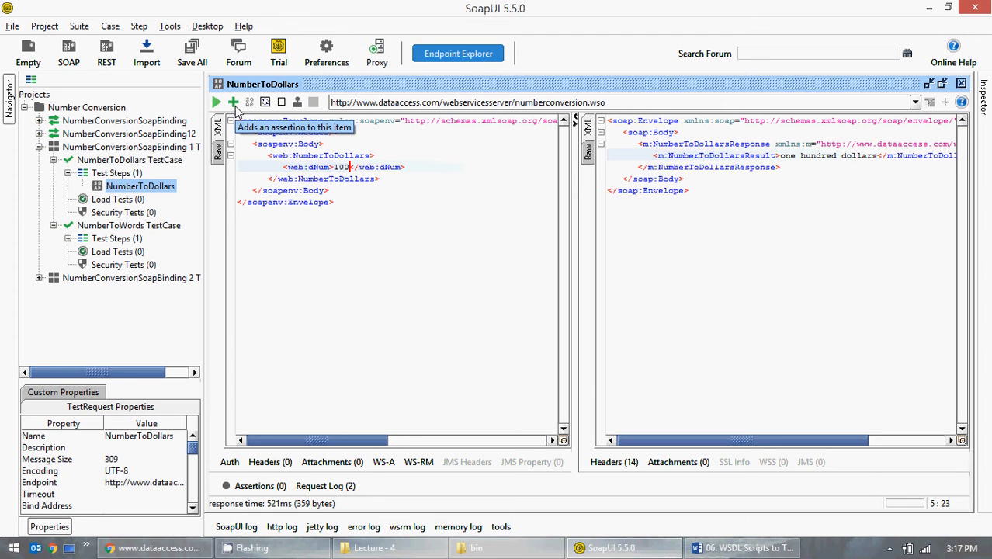
{"action": "left_click", "coordinate": [236, 107]}
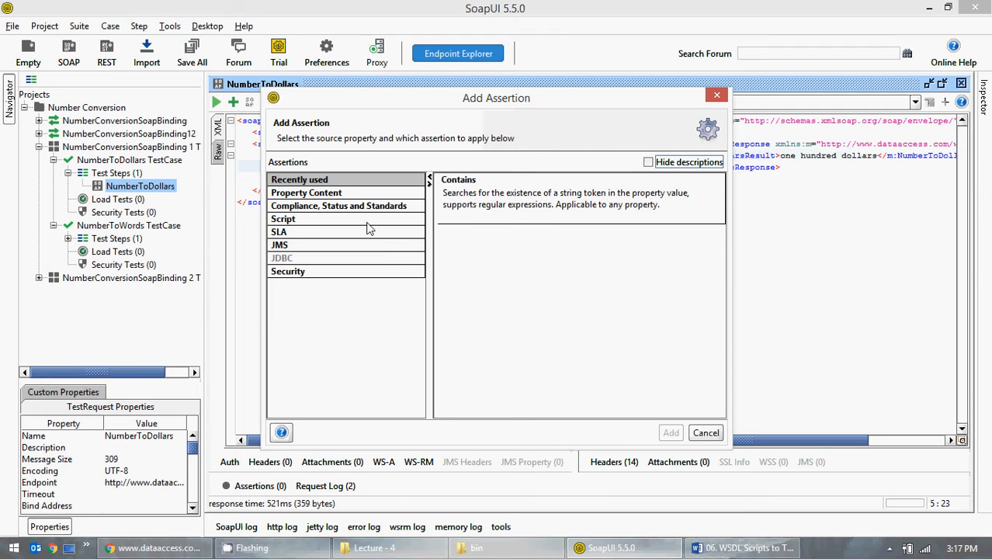
{"action": "left_click", "coordinate": [341, 194]}
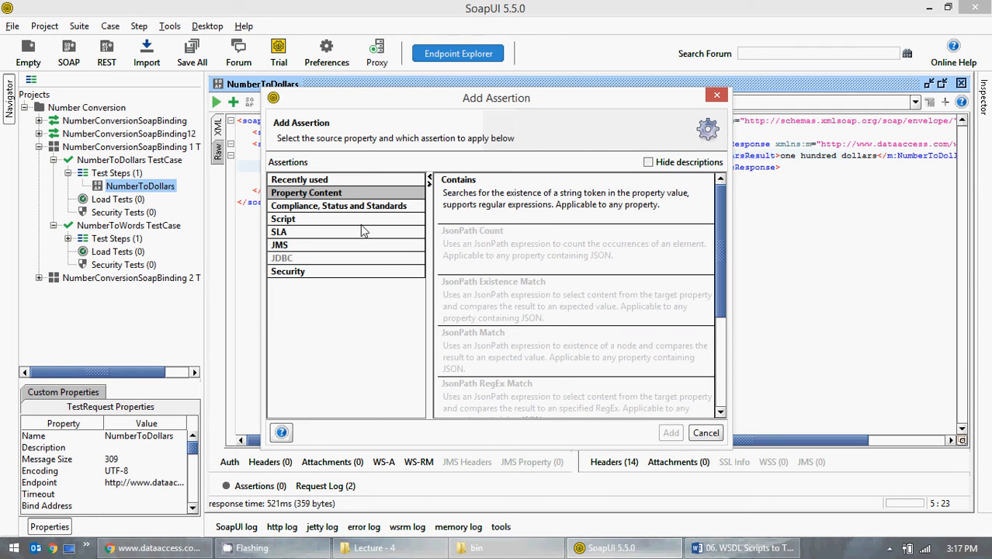
{"action": "left_click", "coordinate": [713, 99]}
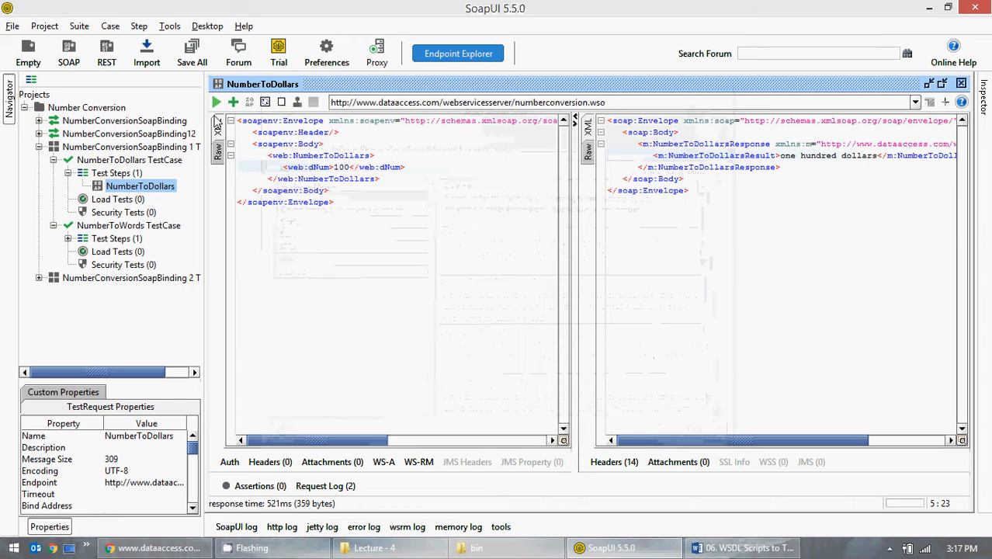
Rerun the NumberToDollars request and add a Contains assertion from the Property Content category
{"action": "left_click", "coordinate": [217, 102]}
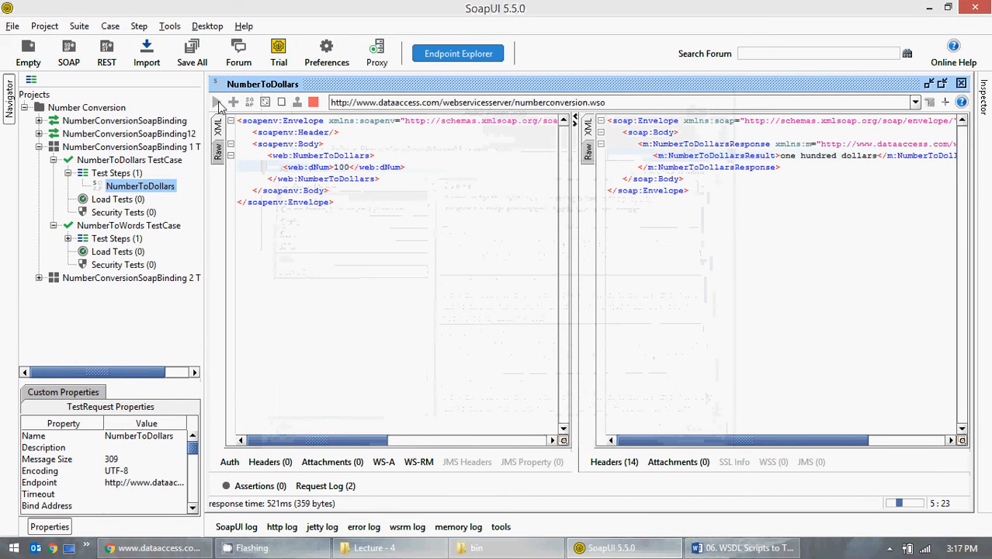
{"action": "left_click", "coordinate": [233, 102]}
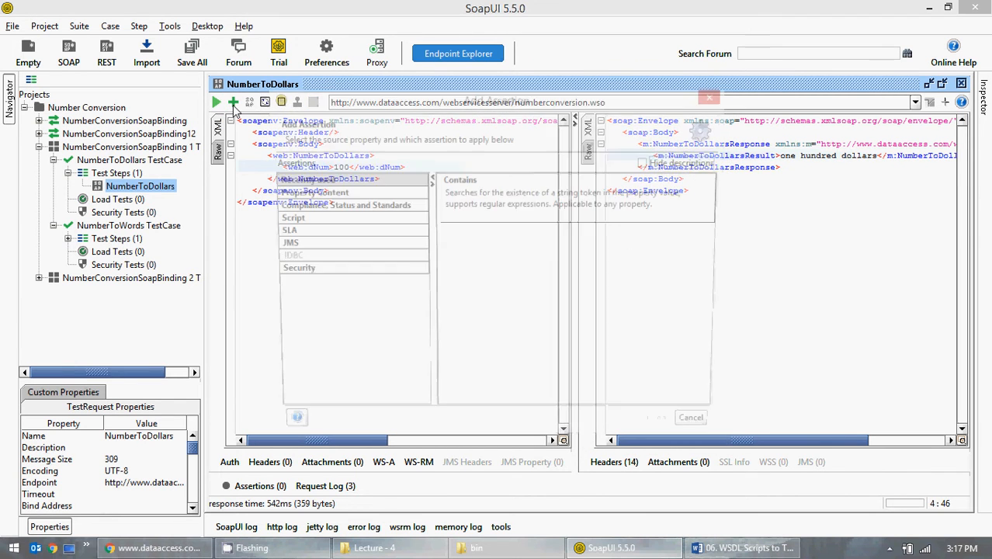
{"action": "left_click", "coordinate": [304, 194]}
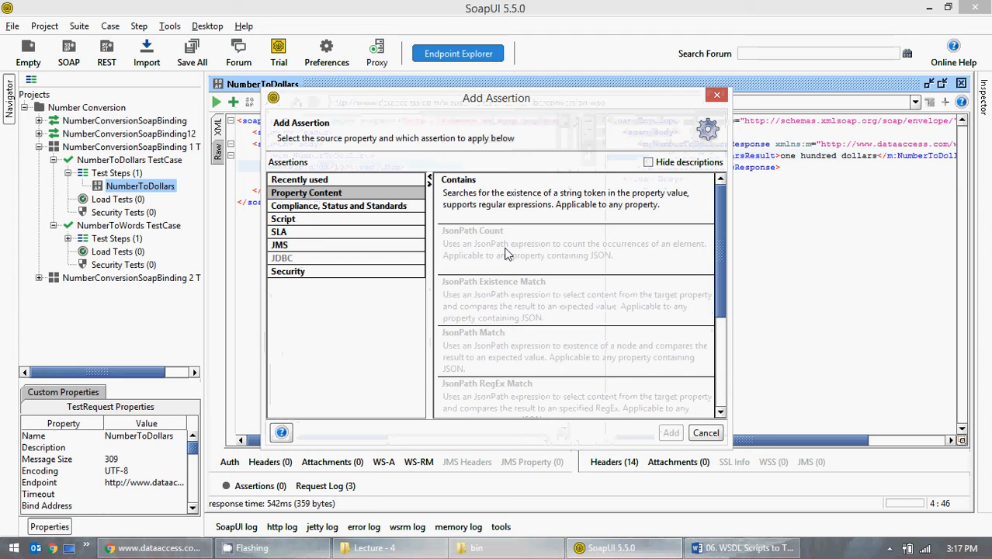
{"action": "left_click", "coordinate": [514, 205]}
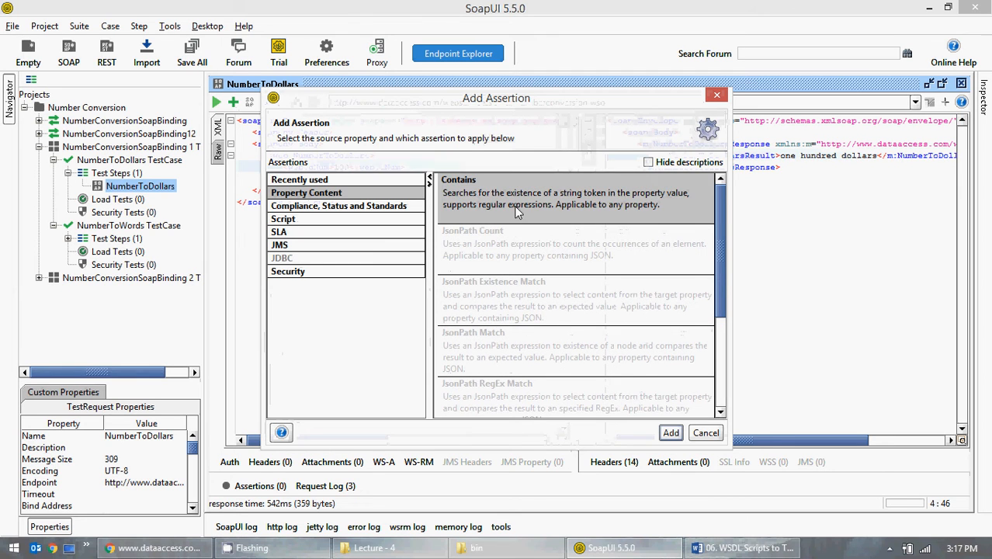
{"action": "left_click", "coordinate": [670, 433]}
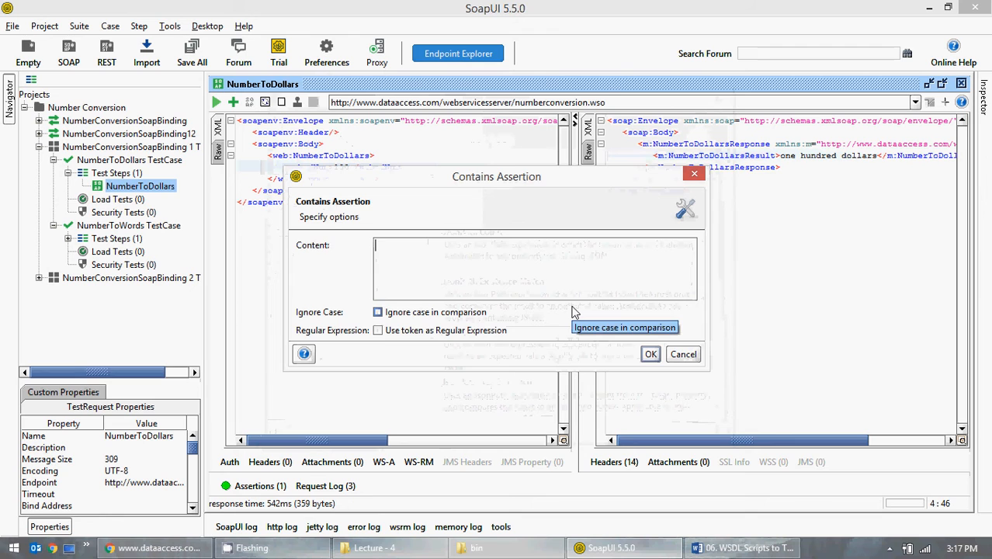
Set the Contains assertion's content to "one hundred dollars" and confirm it
{"action": "left_click_drag", "start_coordinate": [481, 185], "coordinate": [484, 221]}
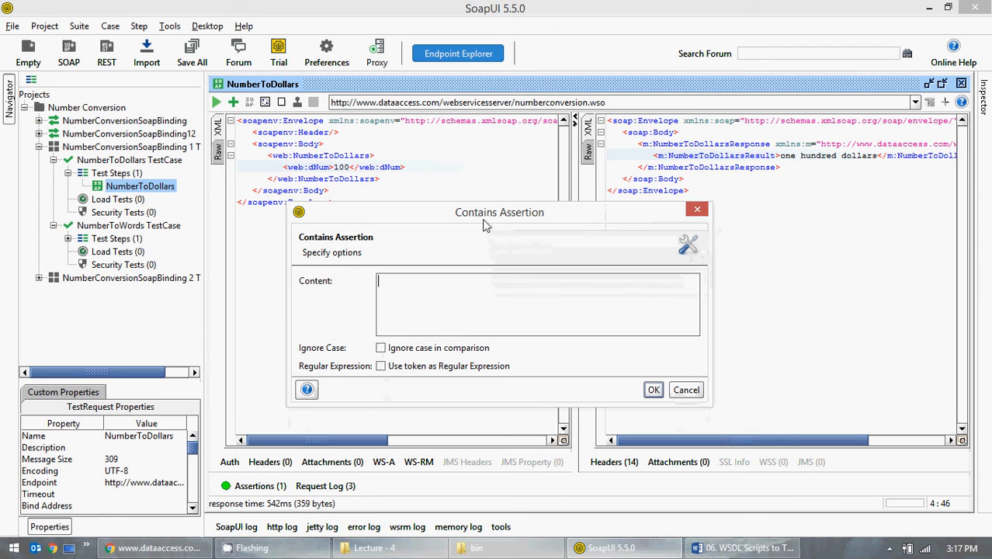
{"action": "type", "text": "1"}
{"action": "key", "text": "BackSpace"}
{"action": "type", "text": "one hun"}
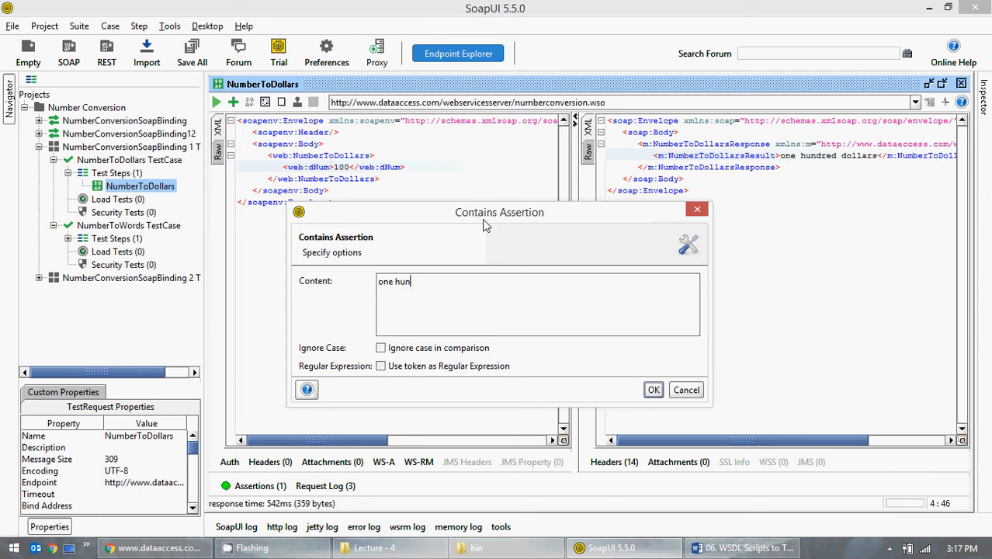
{"action": "type", "text": "dred dollars"}
{"action": "left_click", "coordinate": [653, 391]}
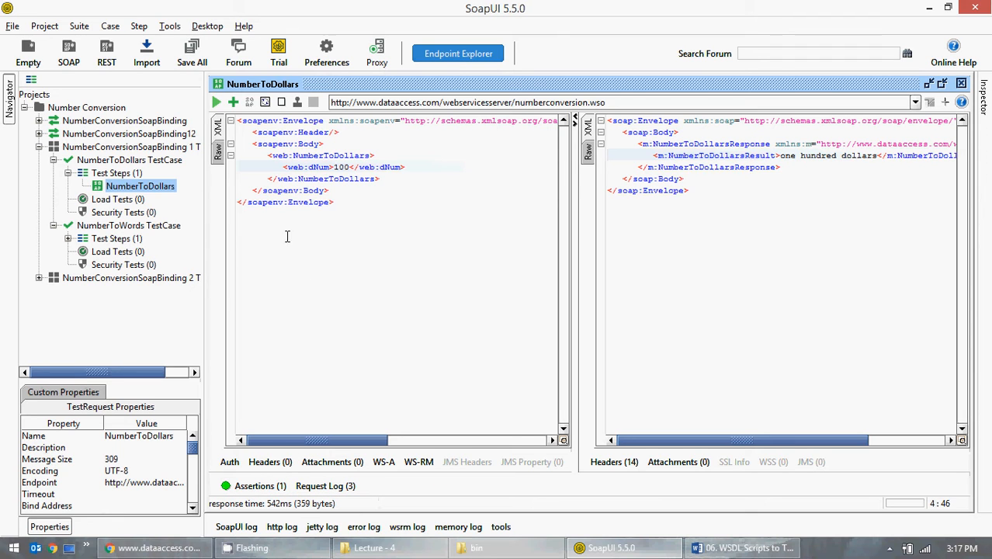
Run the request with the assertion in place and compare the Contains assertion's result and content with the response
{"action": "left_click", "coordinate": [217, 103]}
{"action": "left_click", "coordinate": [262, 489]}
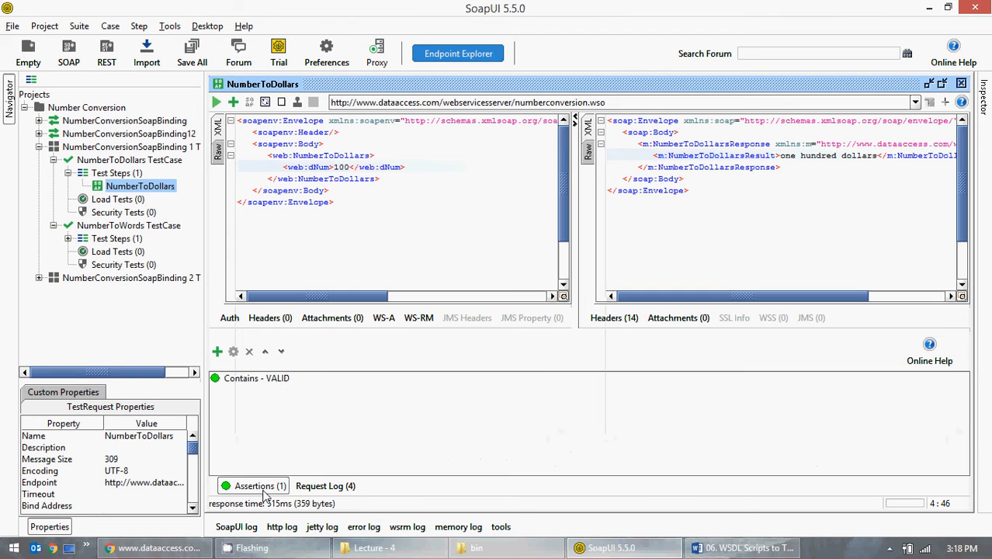
{"action": "left_click", "coordinate": [257, 382]}
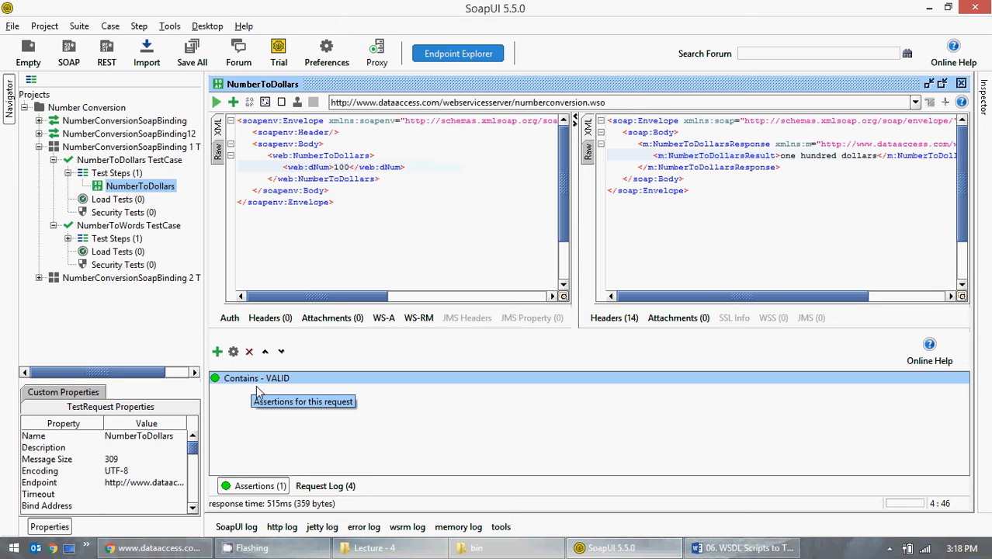
{"action": "double_click", "coordinate": [260, 379]}
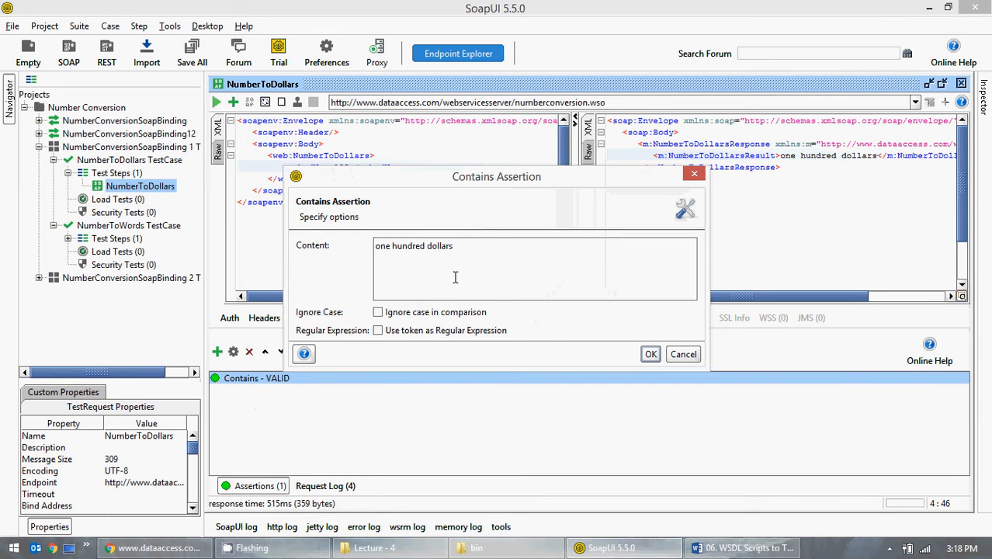
{"action": "left_click_drag", "start_coordinate": [453, 247], "coordinate": [343, 246]}
{"action": "left_click", "coordinate": [676, 354]}
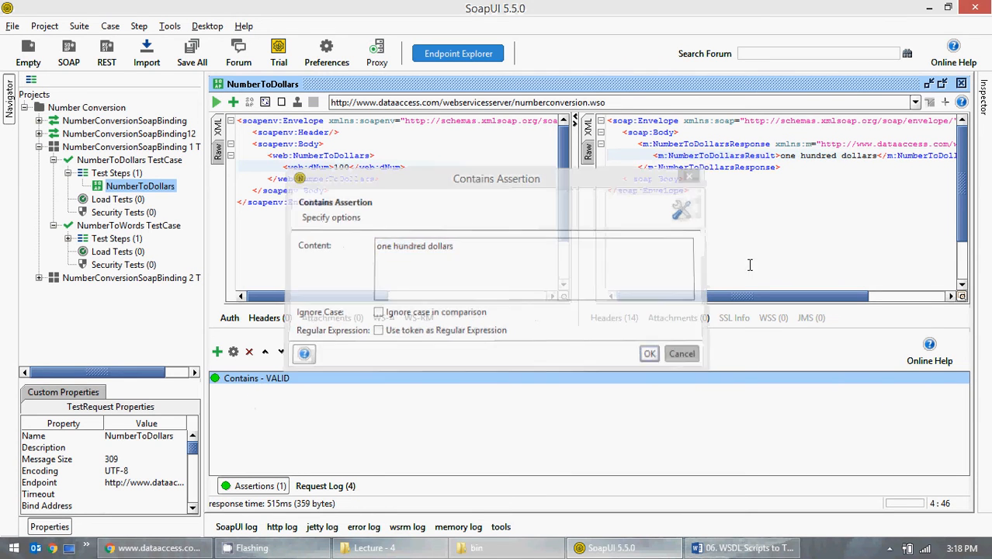
{"action": "left_click_drag", "start_coordinate": [784, 164], "coordinate": [874, 156]}
{"action": "left_click", "coordinate": [874, 156]}
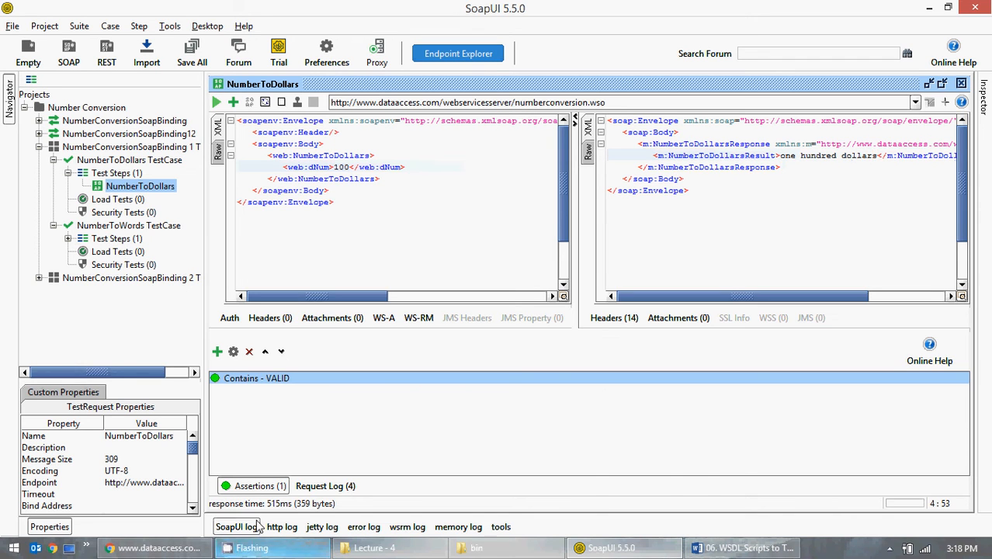
{"action": "left_click", "coordinate": [258, 487]}
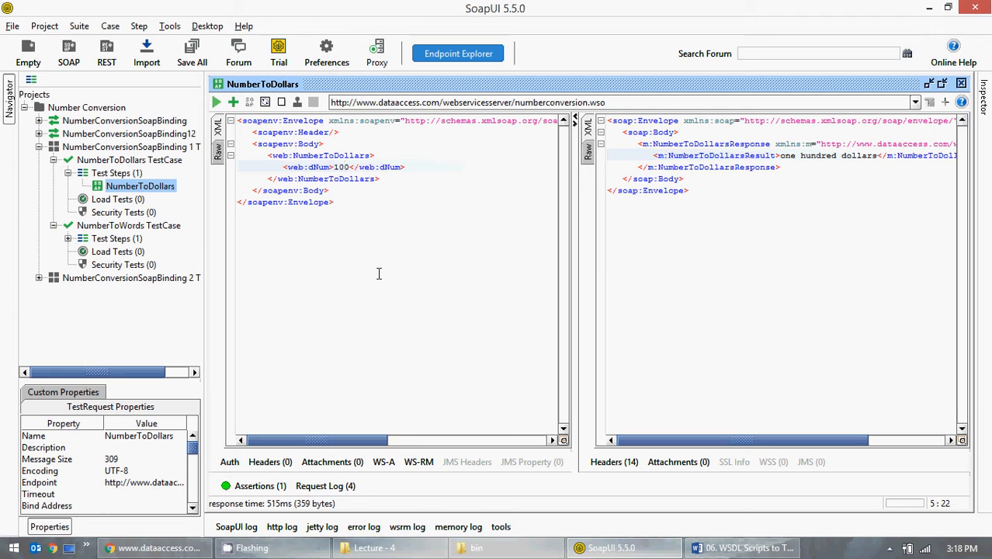
Set dNum to 10, rerun the request and check the Contains assertion's message and configured content
{"action": "key", "text": "BackSpace"}
{"action": "left_click", "coordinate": [215, 102]}
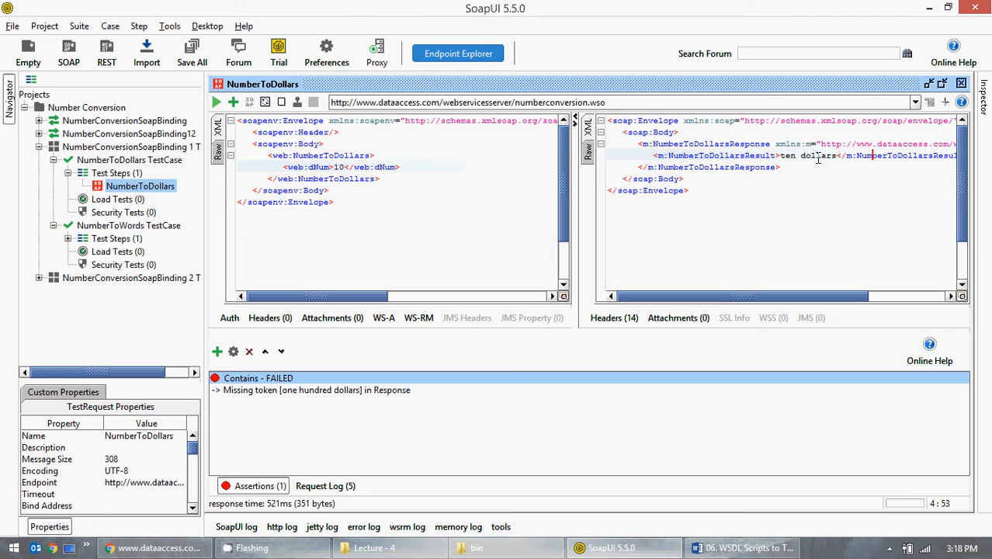
{"action": "double_click", "coordinate": [264, 386]}
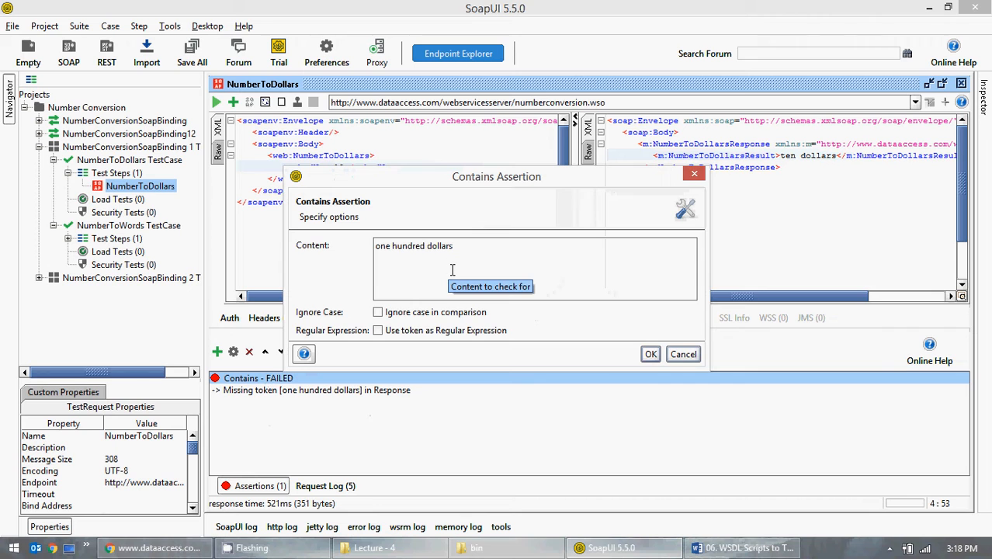
{"action": "left_click", "coordinate": [683, 355]}
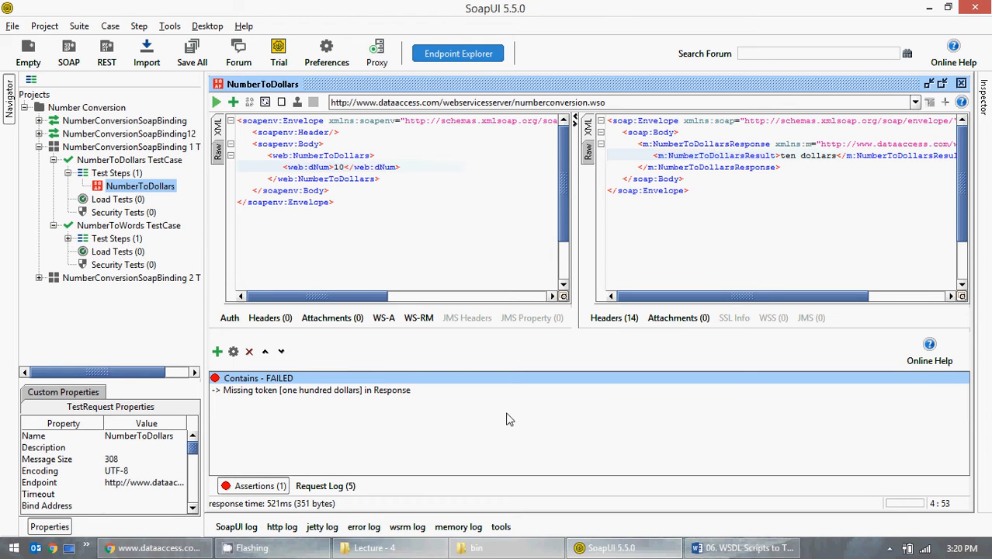
{"action": "left_click", "coordinate": [371, 392]}
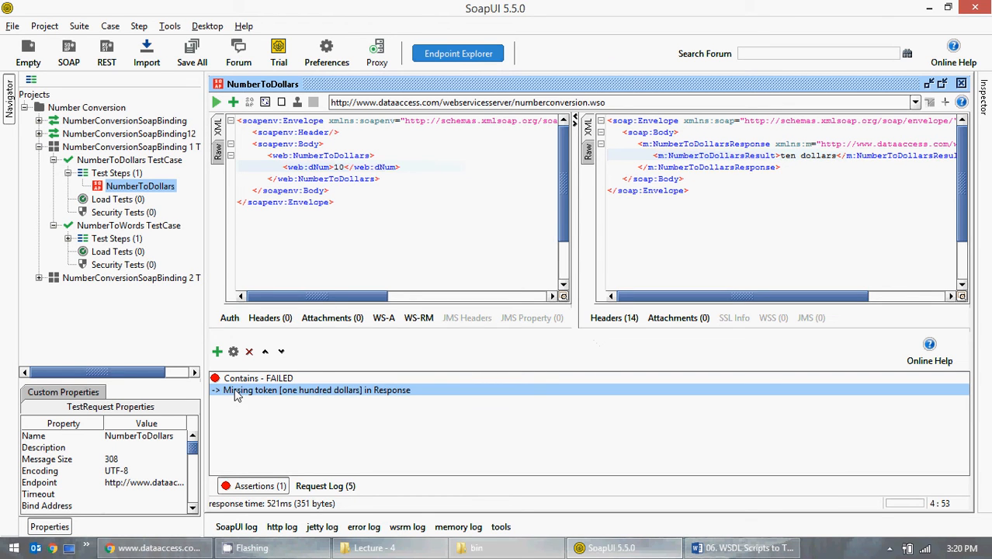
{"action": "double_click", "coordinate": [284, 388]}
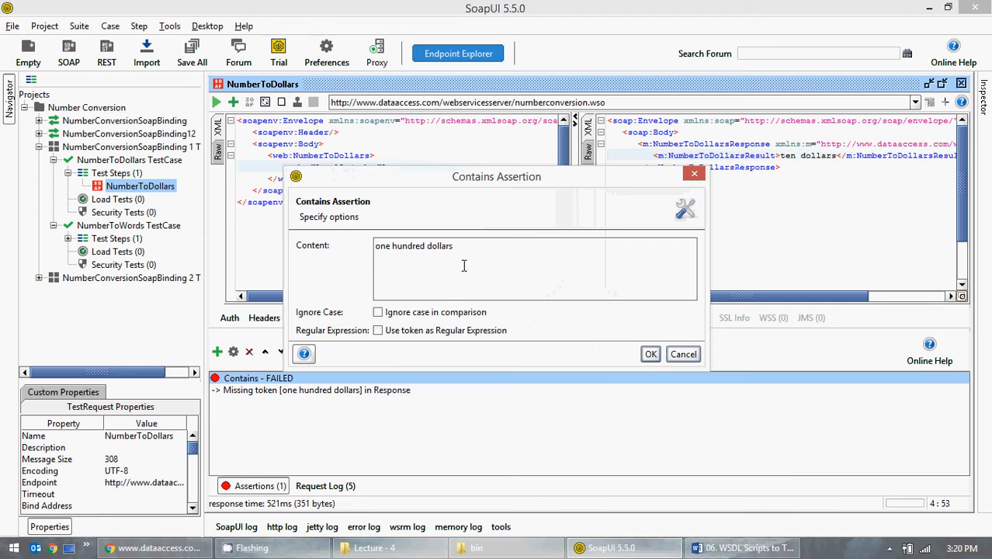
{"action": "left_click", "coordinate": [683, 354]}
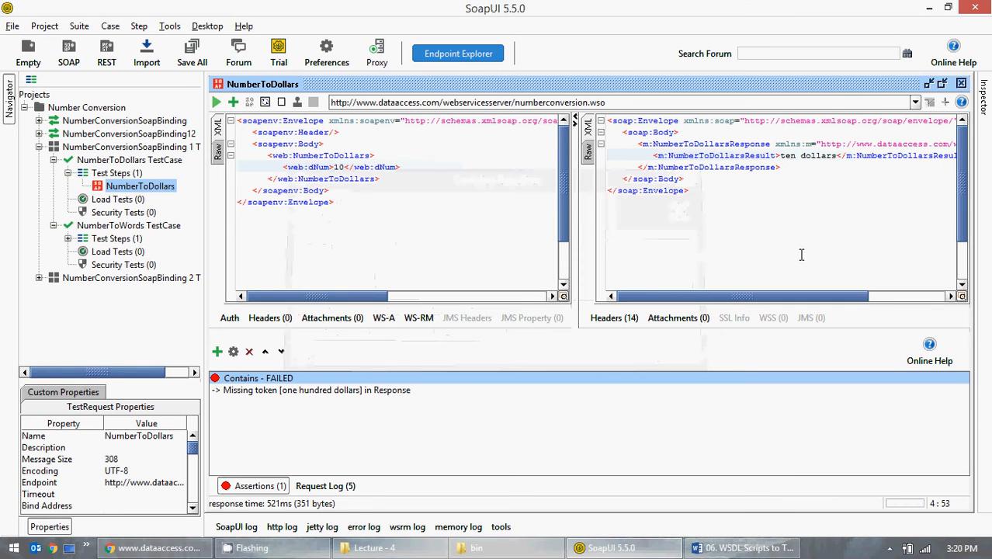
Set dNum to 100, rerun the request and compare the Contains assertion's content with the returned result
{"action": "left_click", "coordinate": [344, 167]}
{"action": "type", "text": "0"}
{"action": "left_click", "coordinate": [252, 485]}
{"action": "left_click", "coordinate": [216, 101]}
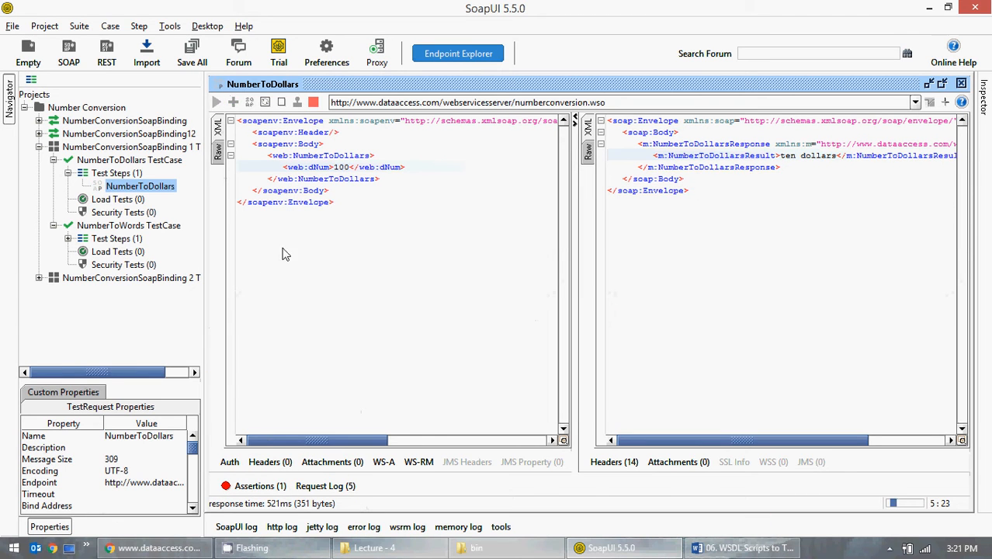
{"action": "left_click", "coordinate": [256, 486]}
{"action": "double_click", "coordinate": [265, 379]}
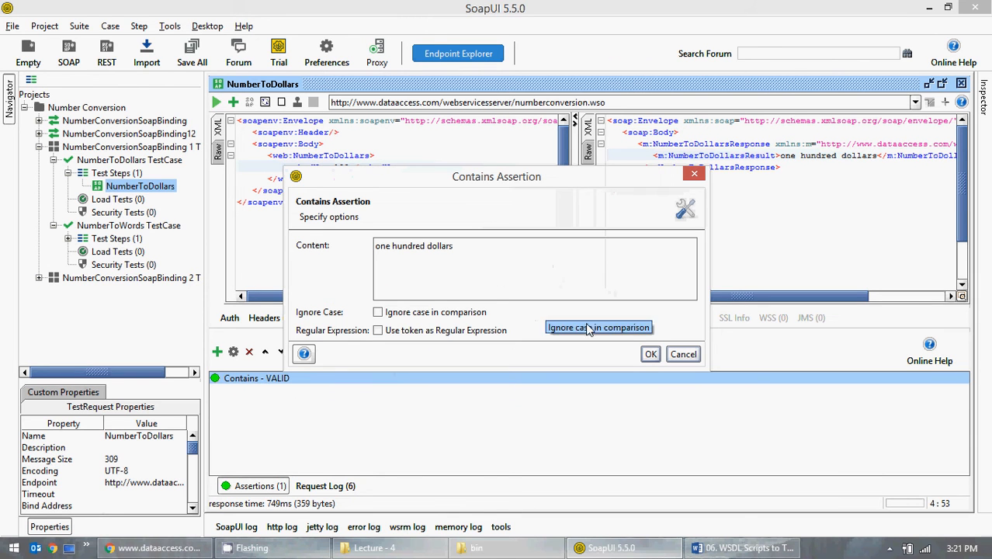
{"action": "left_click", "coordinate": [683, 354]}
{"action": "left_click_drag", "start_coordinate": [779, 155], "coordinate": [877, 155]}
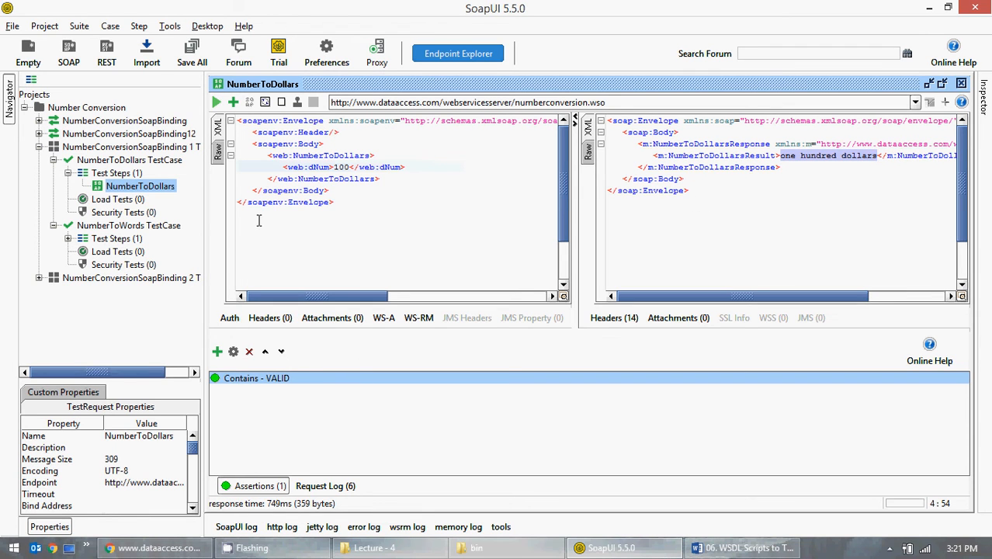
Open the Add Assertion dialog for NumberToDollars and view the Property Content assertion types, selecting Contains
{"action": "left_click", "coordinate": [233, 101]}
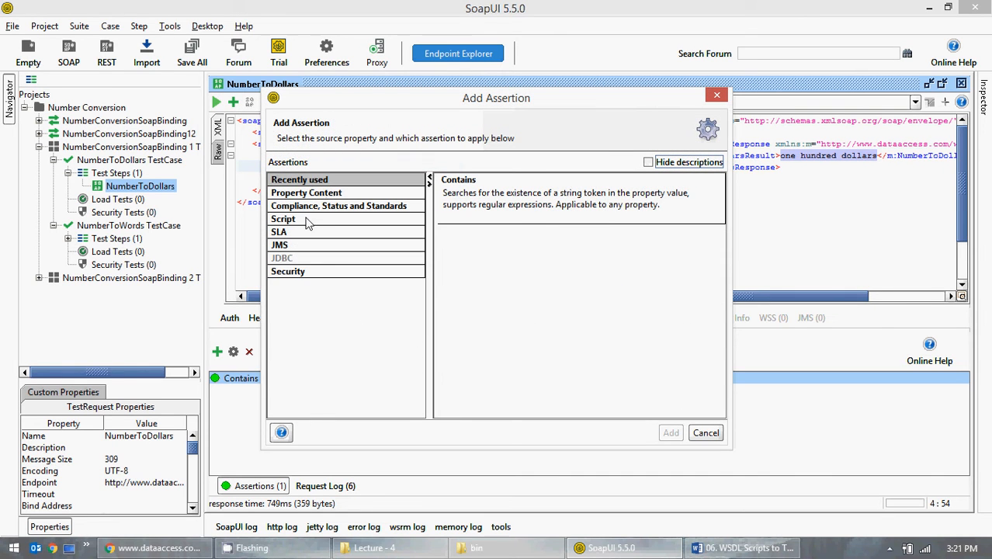
{"action": "left_click", "coordinate": [324, 195]}
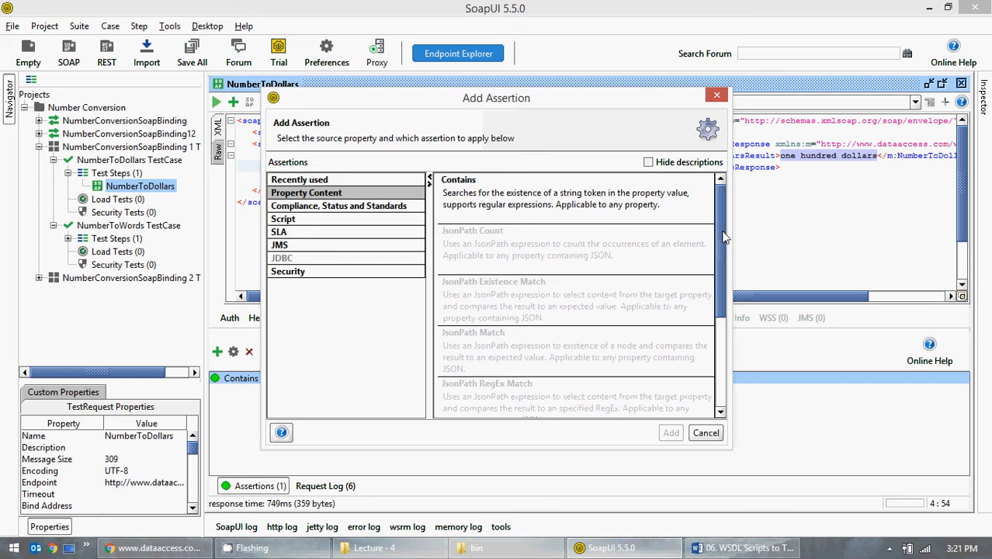
{"action": "mouse_move", "coordinate": [721, 237]}
{"action": "left_mouse_down"}
{"action": "mouse_move", "coordinate": [726, 330]}
{"action": "mouse_move", "coordinate": [730, 220]}
{"action": "left_mouse_up"}
{"action": "left_click", "coordinate": [522, 208]}
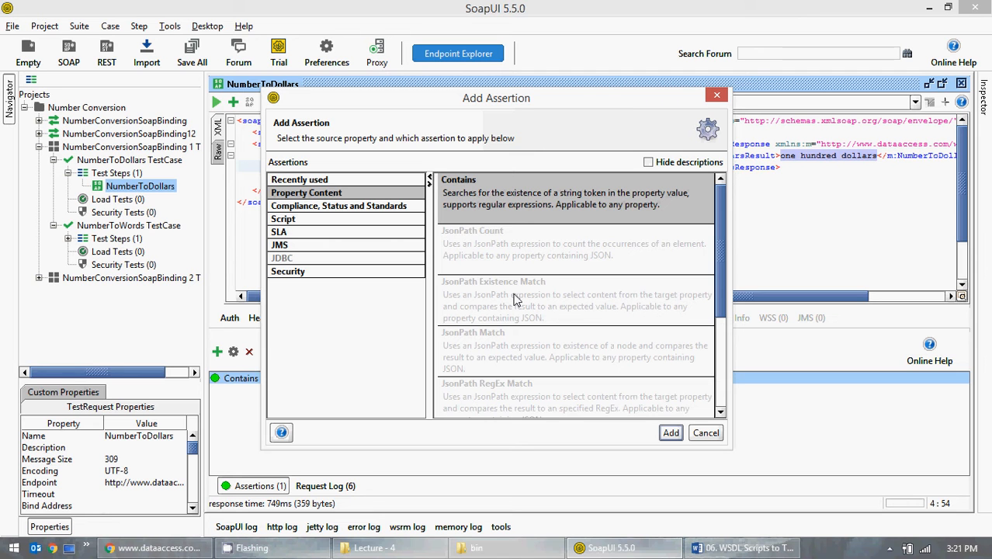
{"action": "left_click", "coordinate": [503, 551]}
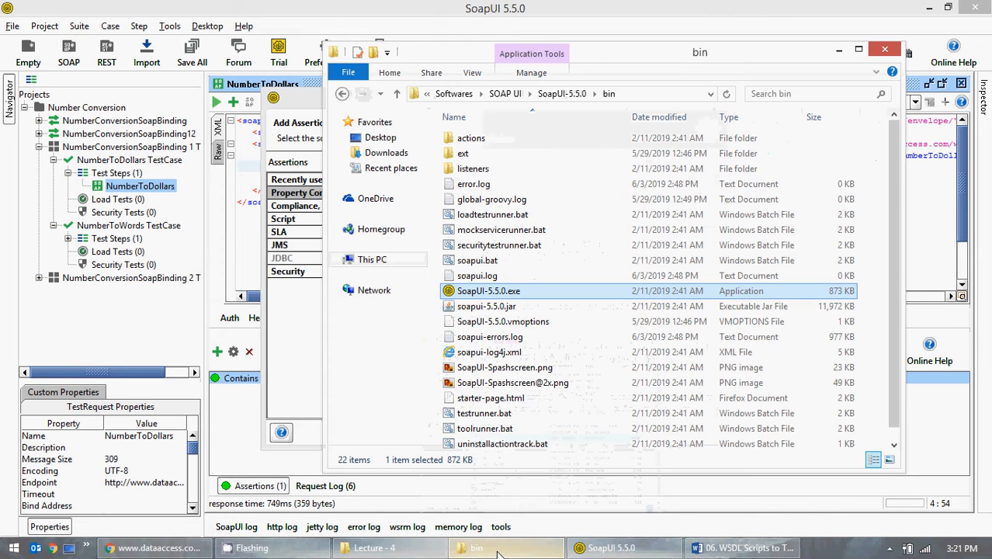
{"action": "left_click", "coordinate": [503, 551]}
{"action": "left_click", "coordinate": [404, 549]}
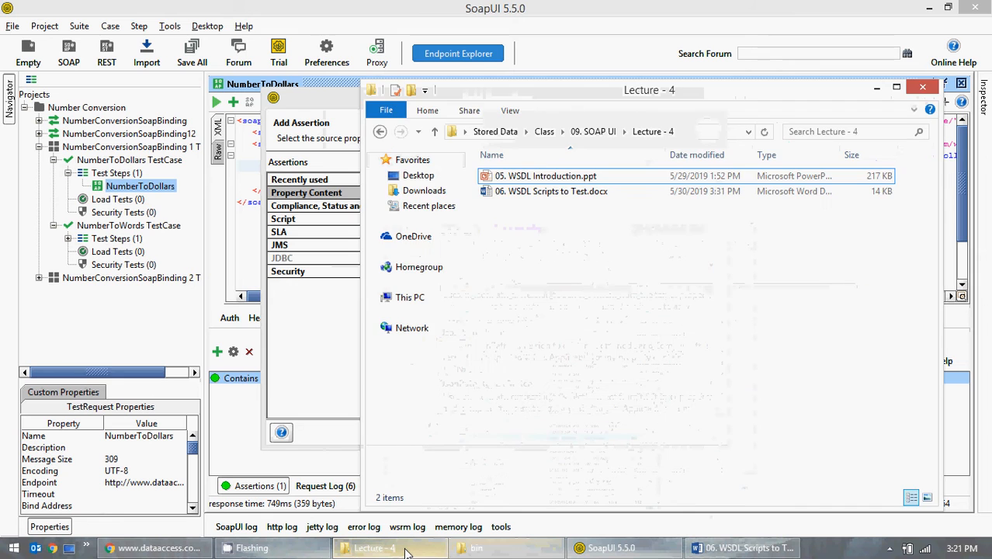
{"action": "left_click", "coordinate": [404, 550]}
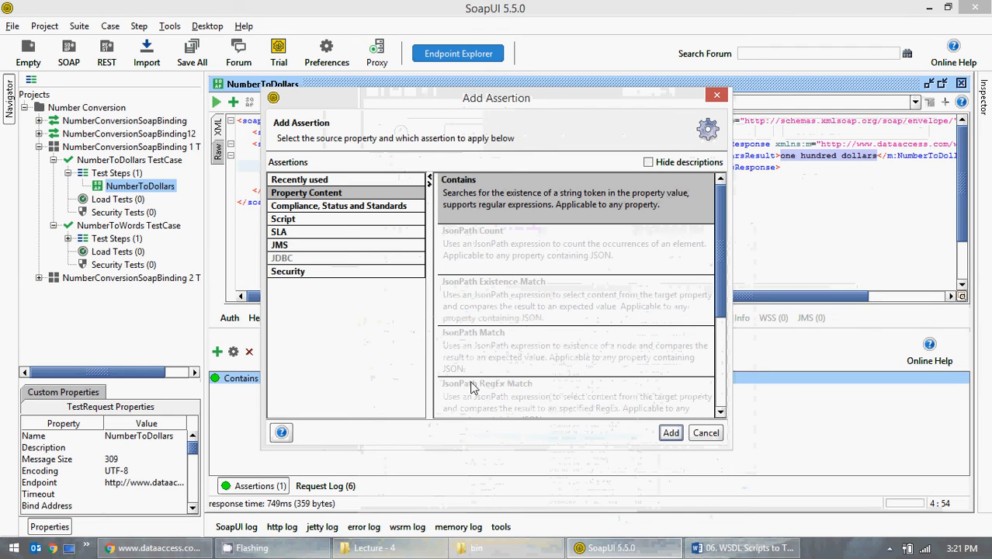
Look through the Compliance, Status and Standards assertion types and their descriptions, with Invalid HTTP Status Codes selected
{"action": "left_click", "coordinate": [346, 212]}
{"action": "left_click", "coordinate": [508, 251]}
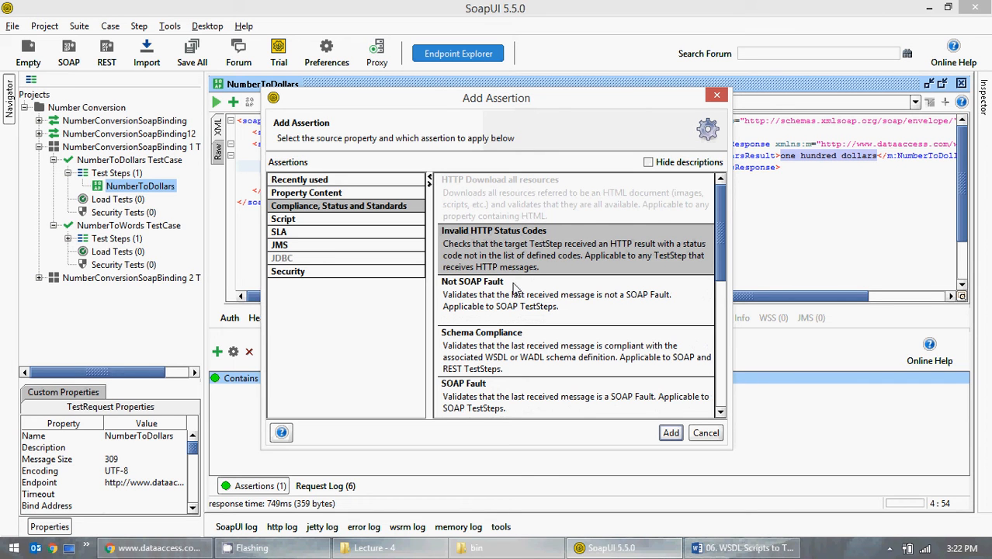
{"action": "scroll", "coordinate": [512, 287], "scroll_direction": "down", "scroll_amount": 3}
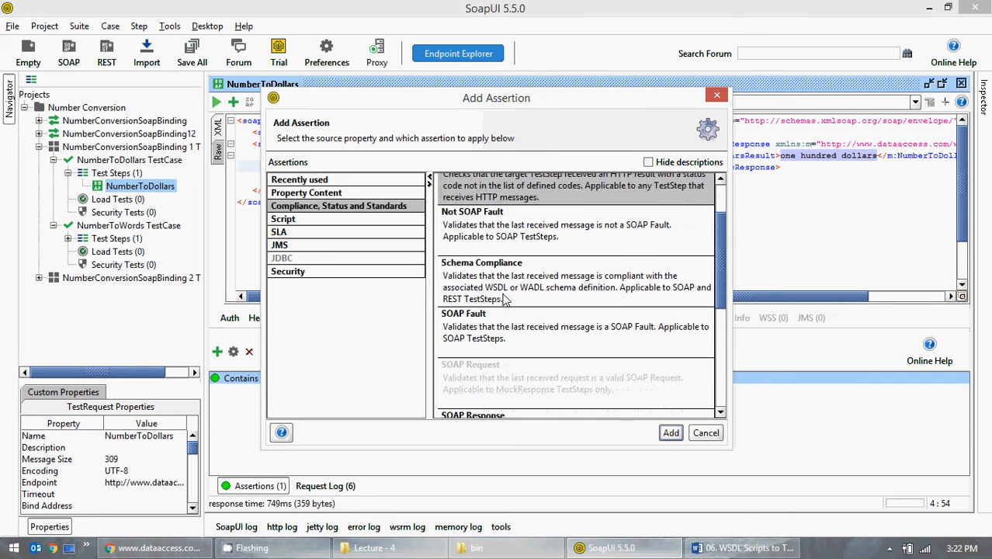
{"action": "scroll", "coordinate": [501, 295], "scroll_direction": "down", "scroll_amount": 5}
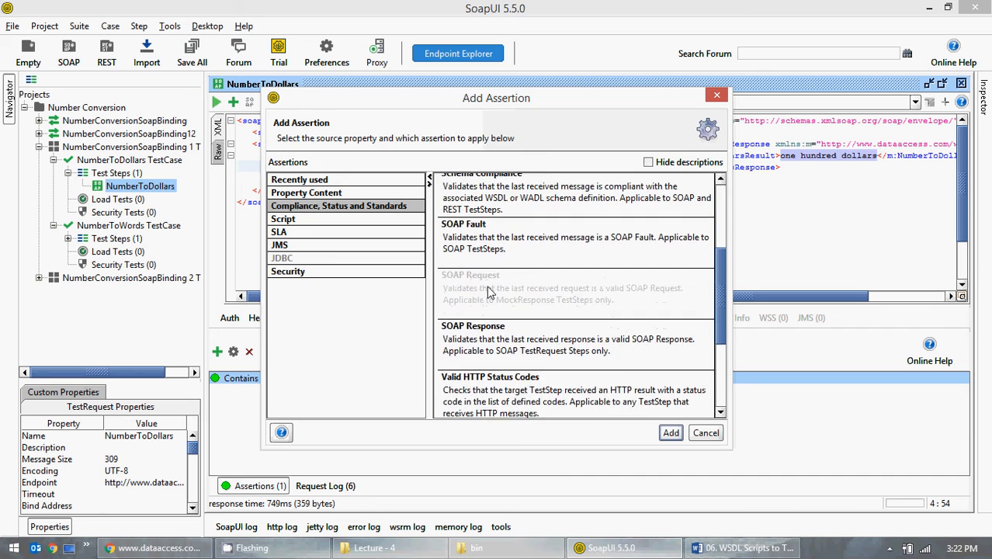
{"action": "scroll", "coordinate": [489, 291], "scroll_direction": "down", "scroll_amount": 5}
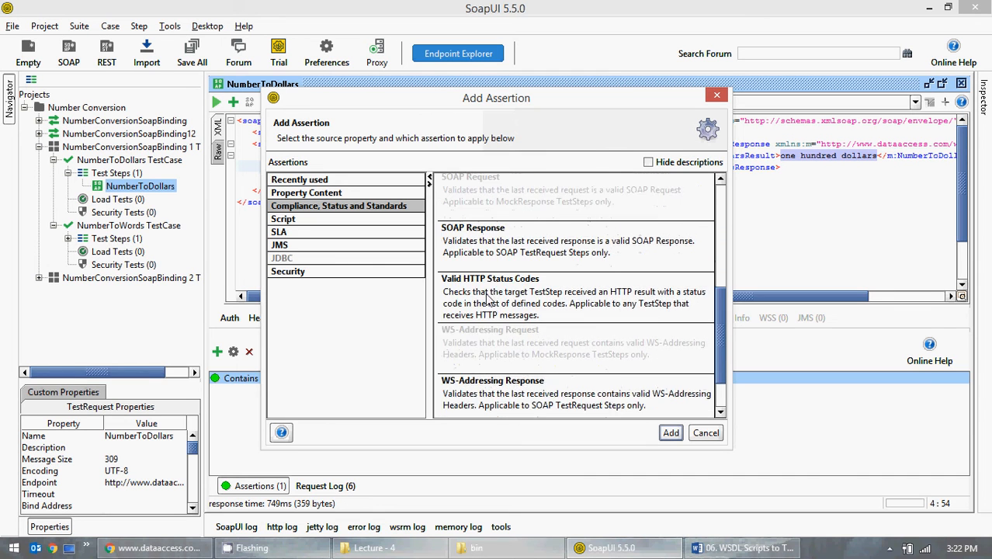
{"action": "scroll", "coordinate": [482, 295], "scroll_direction": "down", "scroll_amount": 3}
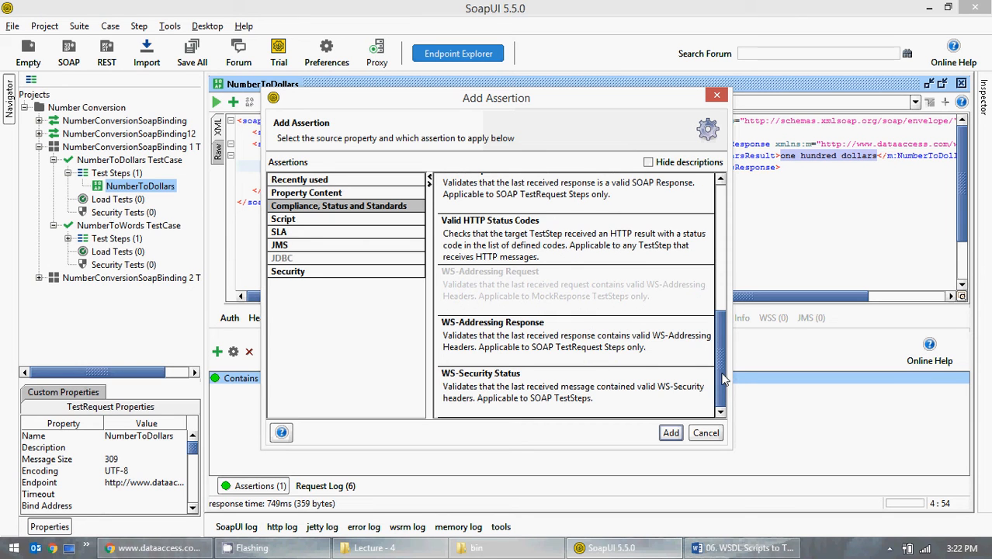
{"action": "left_click_drag", "start_coordinate": [722, 378], "coordinate": [738, 205]}
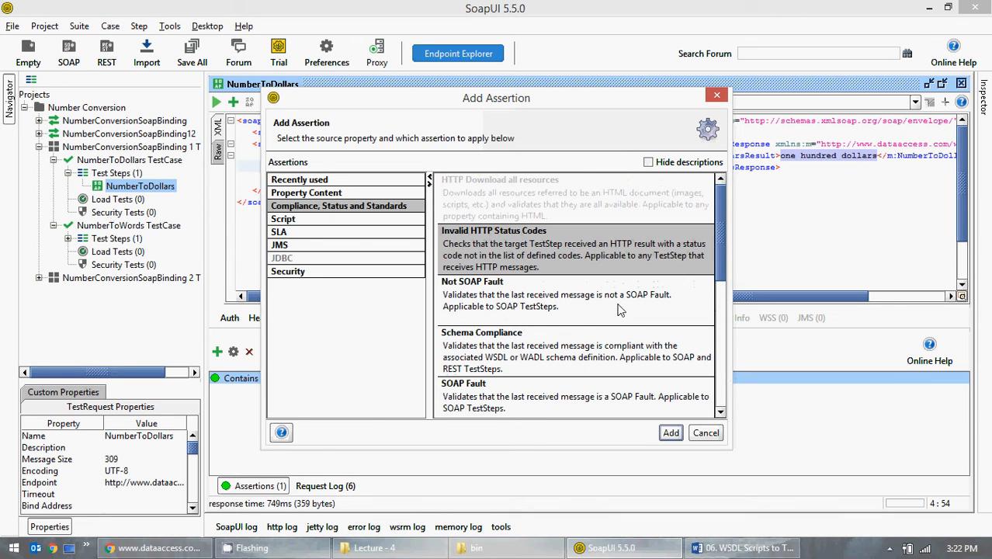
Add a Script Assertion to the NumberToDollars request, view its script editor and cancel it without entering a script
{"action": "scroll", "coordinate": [585, 332], "scroll_direction": "down", "scroll_amount": 1}
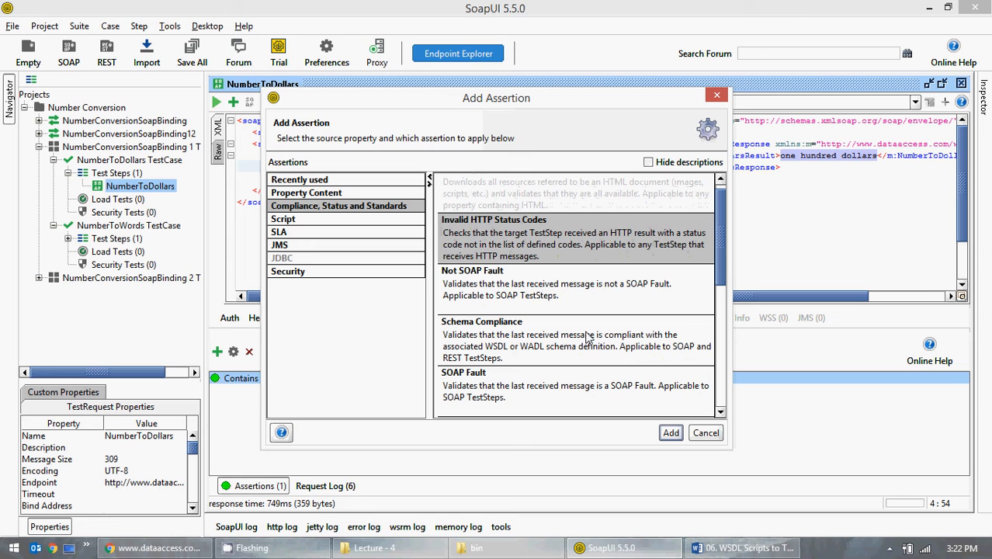
{"action": "left_click", "coordinate": [285, 221]}
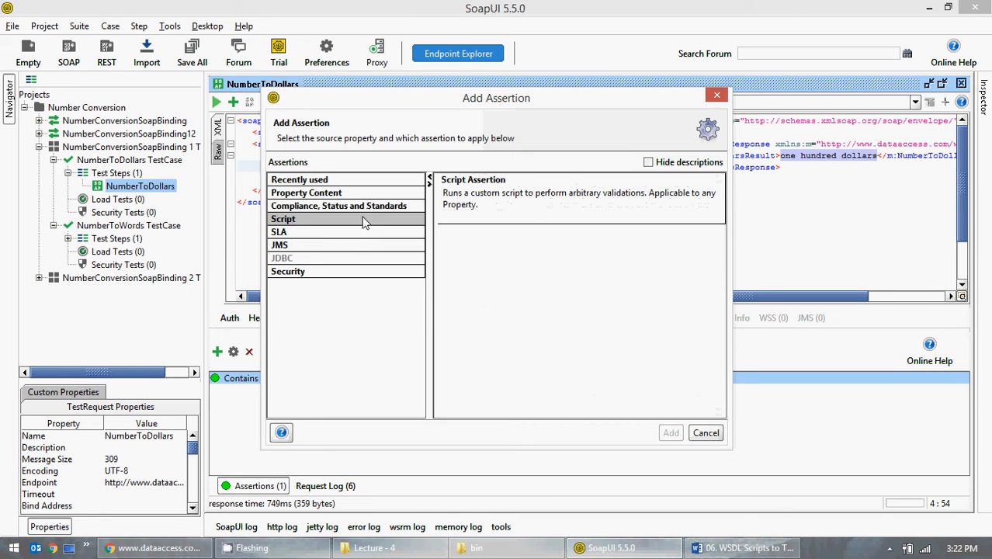
{"action": "double_click", "coordinate": [530, 201]}
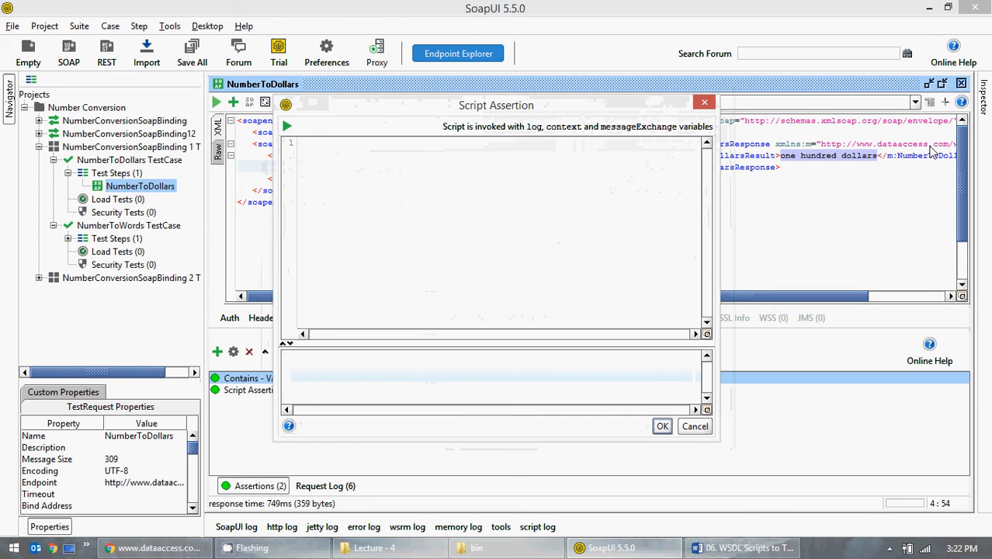
{"action": "left_click", "coordinate": [694, 426]}
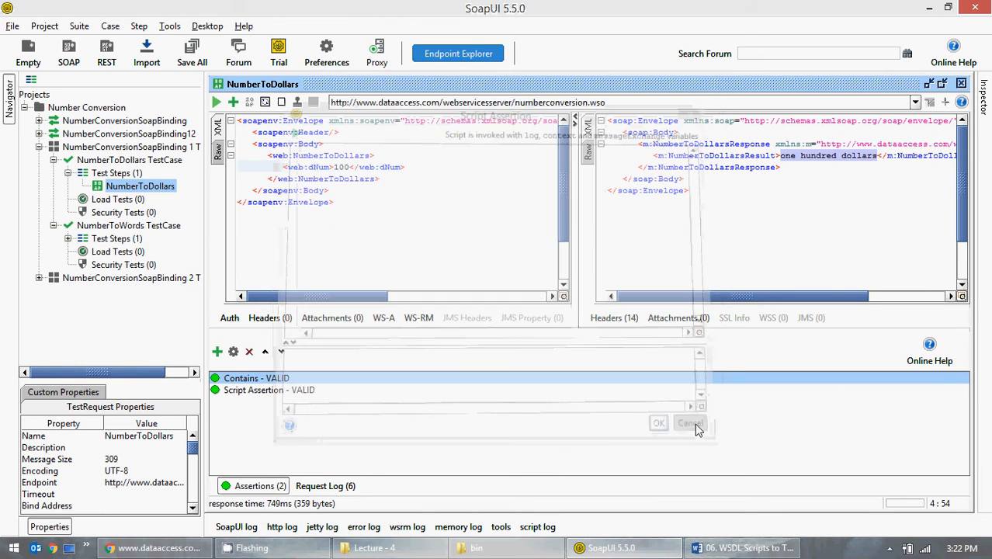
Remove the Script Assertion from the NumberToDollars request
{"action": "left_click", "coordinate": [243, 393]}
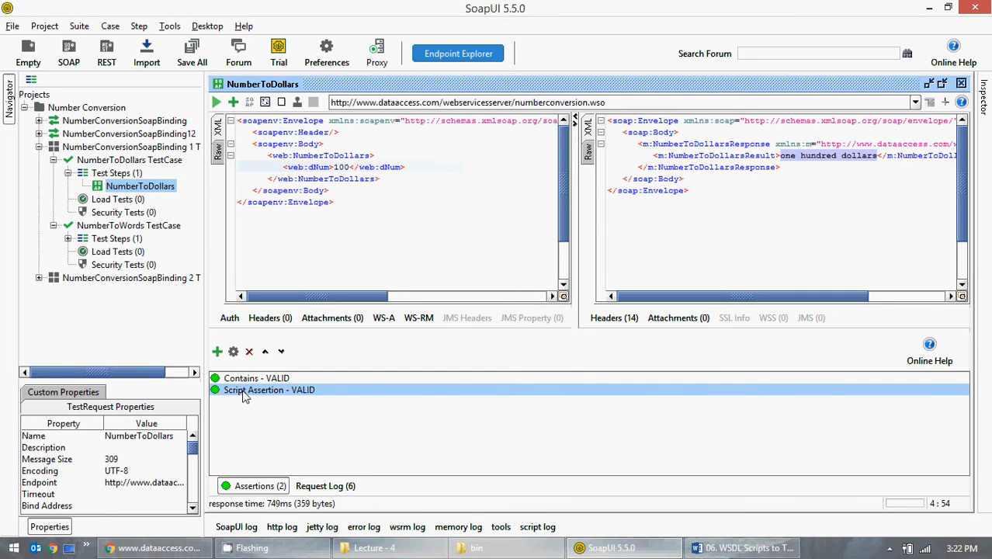
{"action": "key", "text": "Delete"}
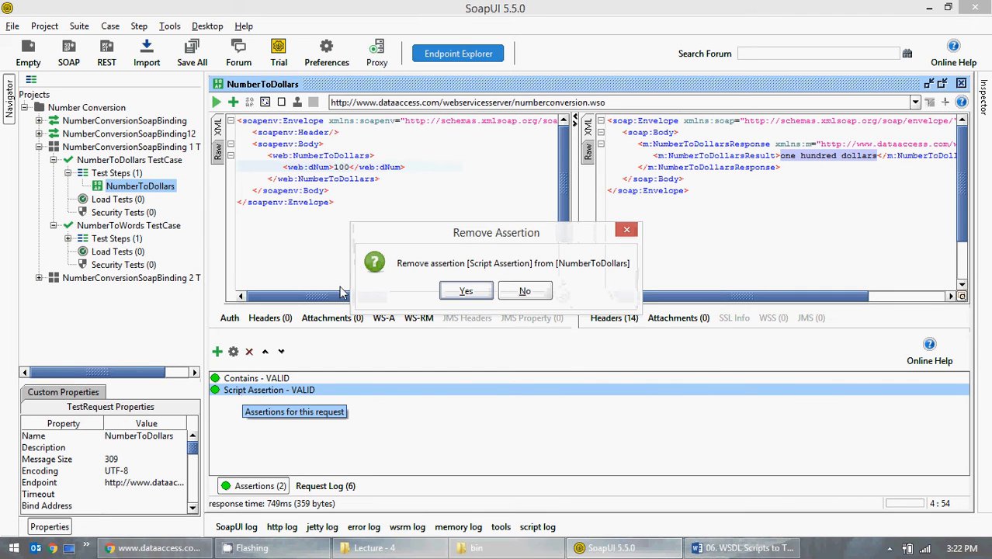
{"action": "left_click", "coordinate": [468, 289]}
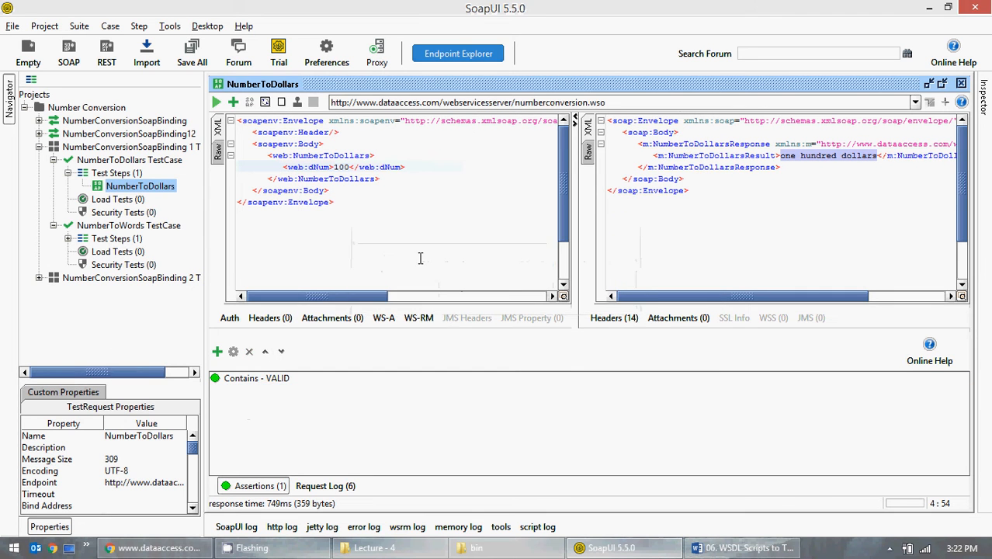
Examine the raw HTTP response of the NumberToDollars request and return to the XML view of the result
{"action": "left_click", "coordinate": [247, 381]}
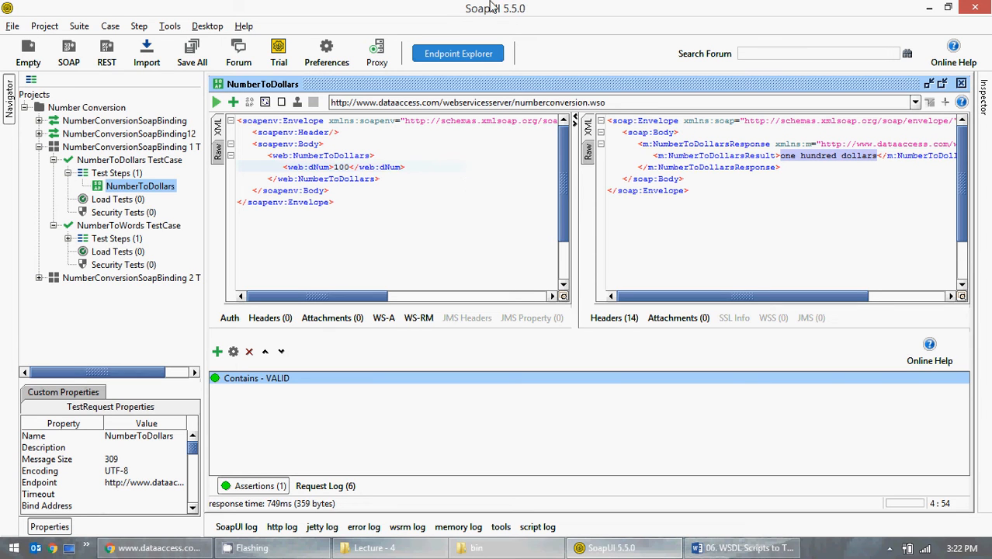
{"action": "left_click", "coordinate": [588, 153]}
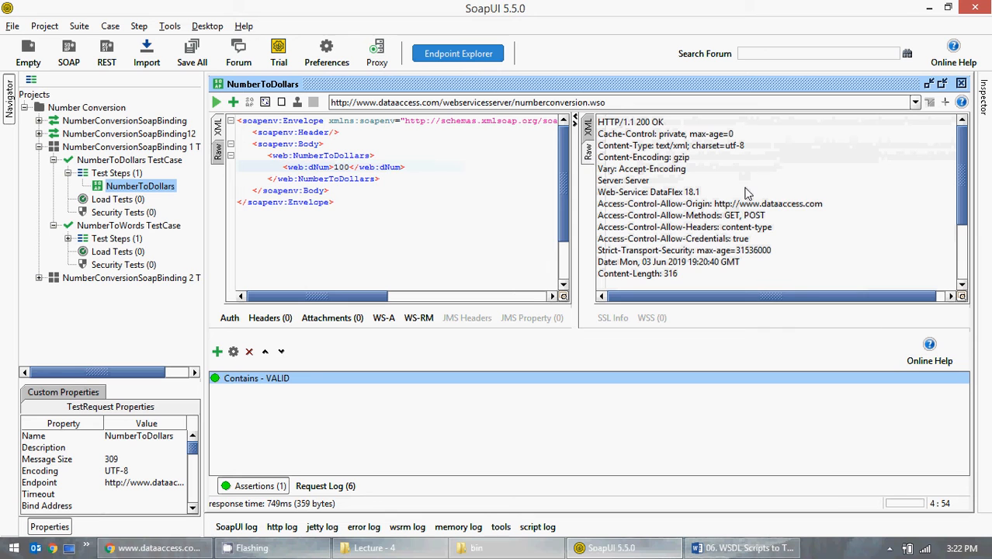
{"action": "scroll", "coordinate": [742, 196], "scroll_direction": "down", "scroll_amount": 3}
{"action": "scroll", "coordinate": [741, 197], "scroll_direction": "up", "scroll_amount": 3}
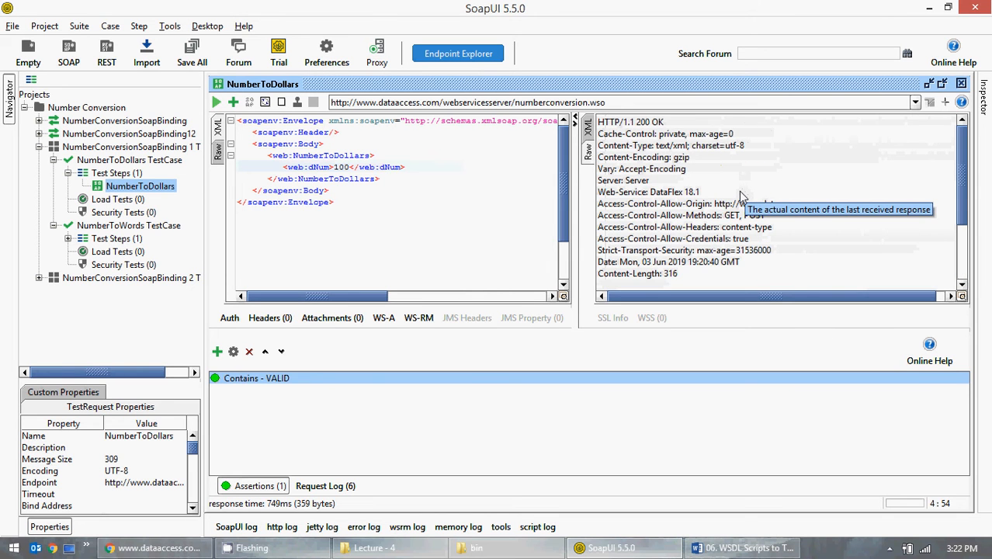
{"action": "scroll", "coordinate": [741, 197], "scroll_direction": "down", "scroll_amount": 3}
{"action": "scroll", "coordinate": [741, 197], "scroll_direction": "up", "scroll_amount": 3}
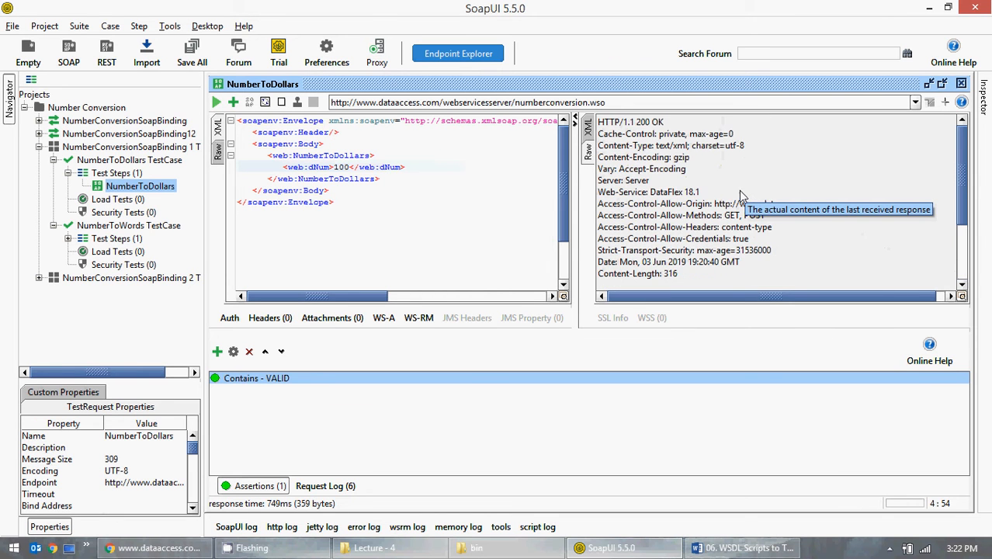
{"action": "left_click", "coordinate": [587, 130]}
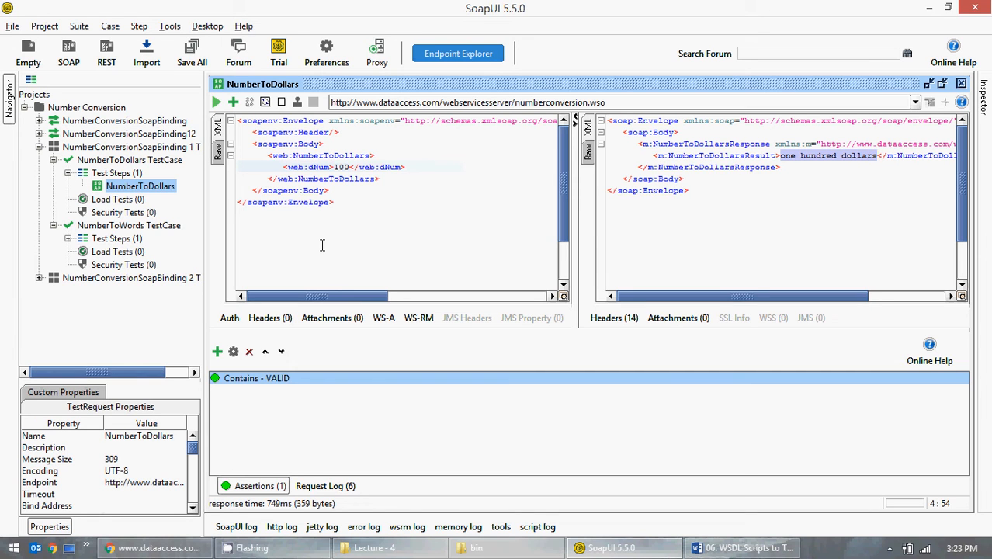
{"action": "left_click", "coordinate": [864, 159]}
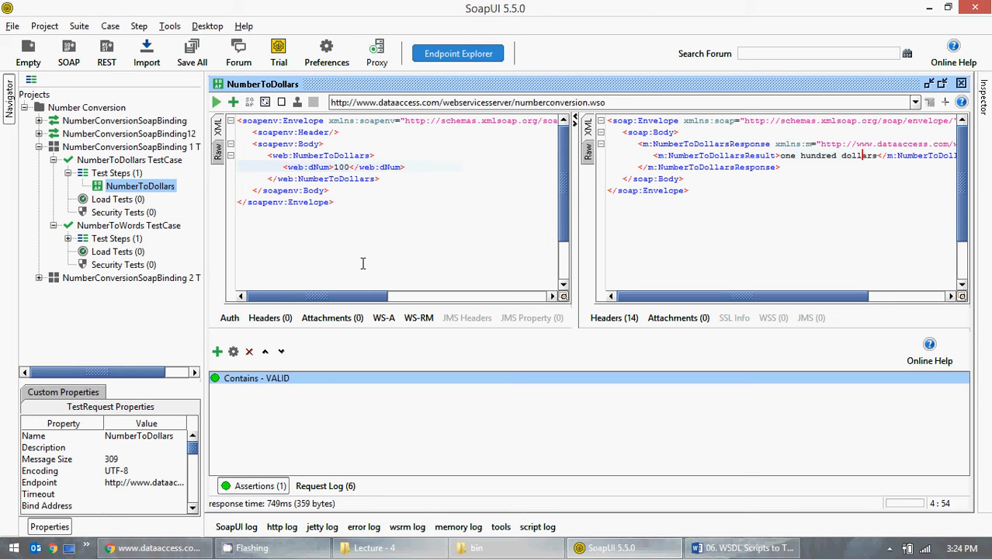
Open the Add Assertion dialog again and look through the Security, JMS, SLA and Script assertion types
{"action": "left_click", "coordinate": [235, 102]}
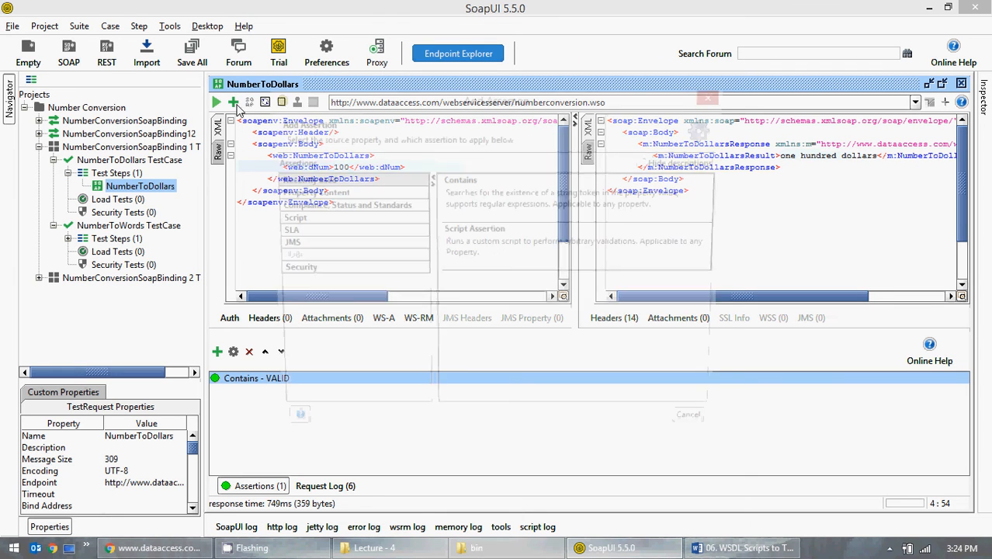
{"action": "left_click", "coordinate": [324, 274]}
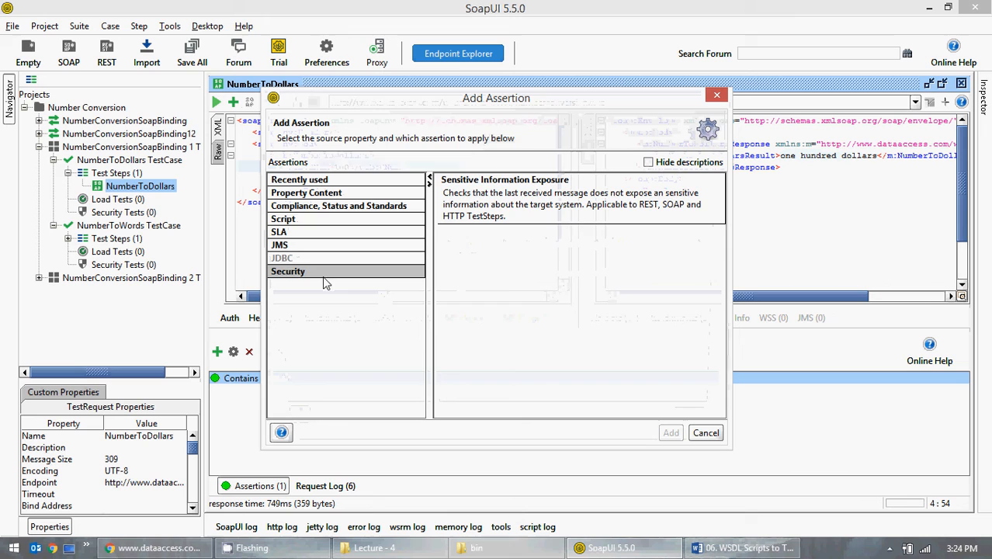
{"action": "left_click", "coordinate": [287, 247]}
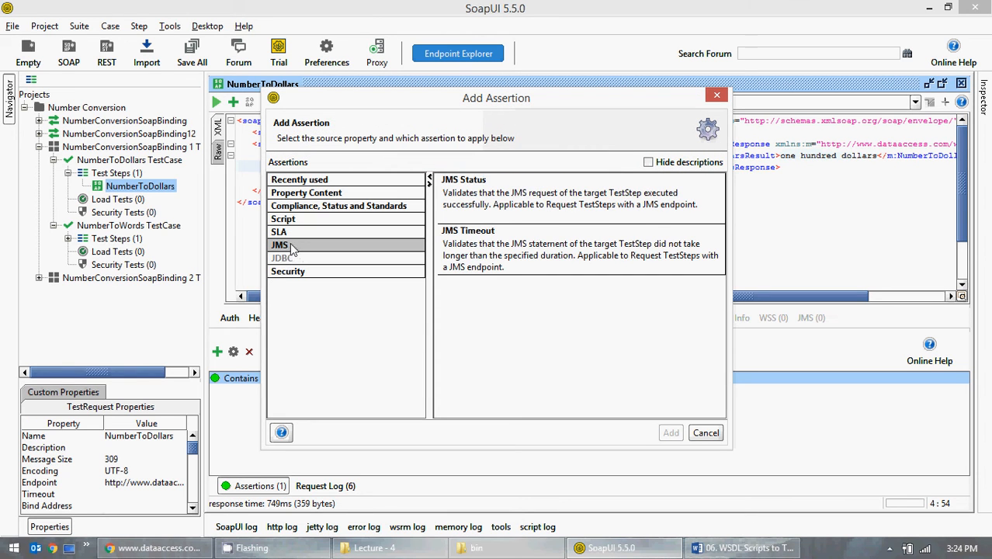
{"action": "left_click", "coordinate": [293, 235]}
{"action": "left_click", "coordinate": [288, 222]}
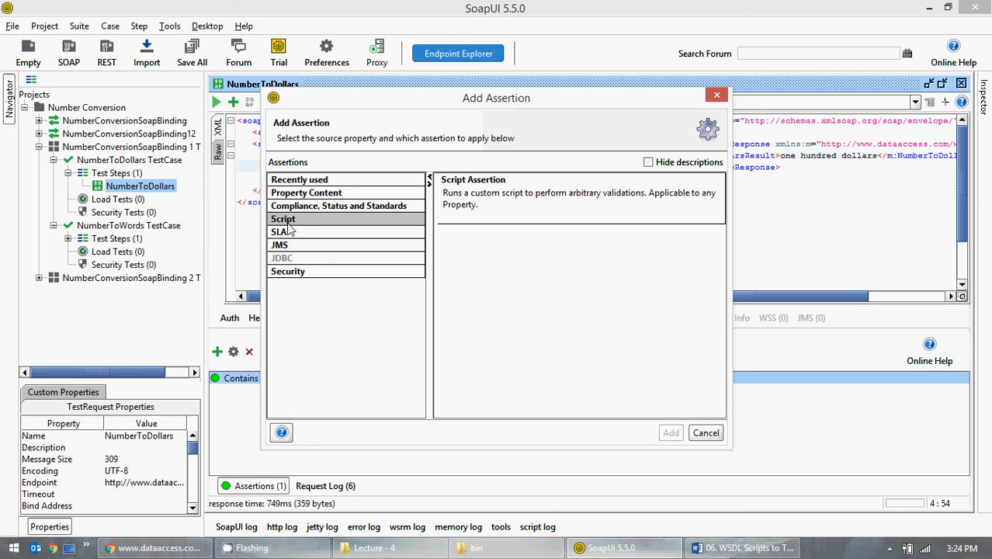
Add a Script Assertion, cancel its empty script editor and remove the assertion from NumberToDollars
{"action": "double_click", "coordinate": [512, 198]}
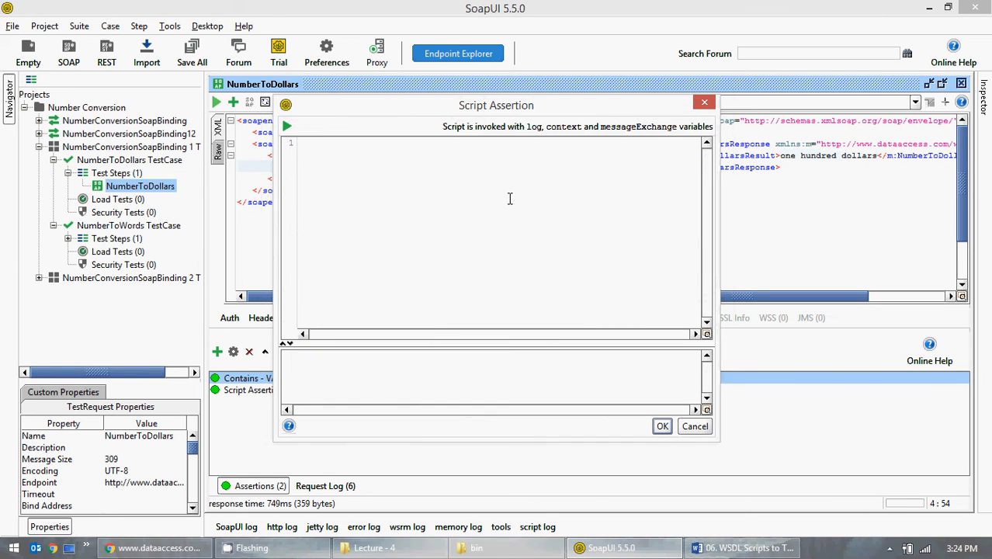
{"action": "left_click", "coordinate": [695, 426]}
{"action": "left_click", "coordinate": [287, 393]}
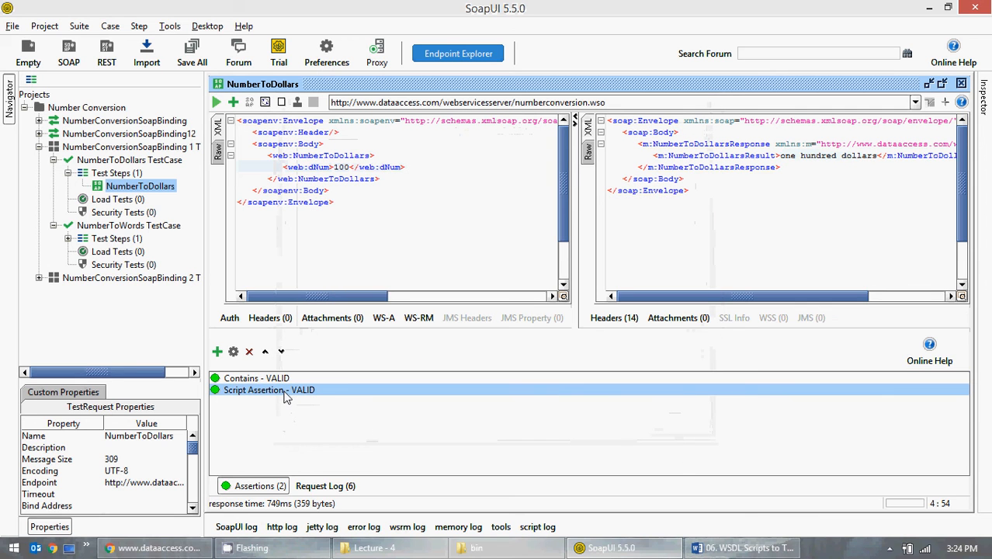
{"action": "key", "text": "Delete"}
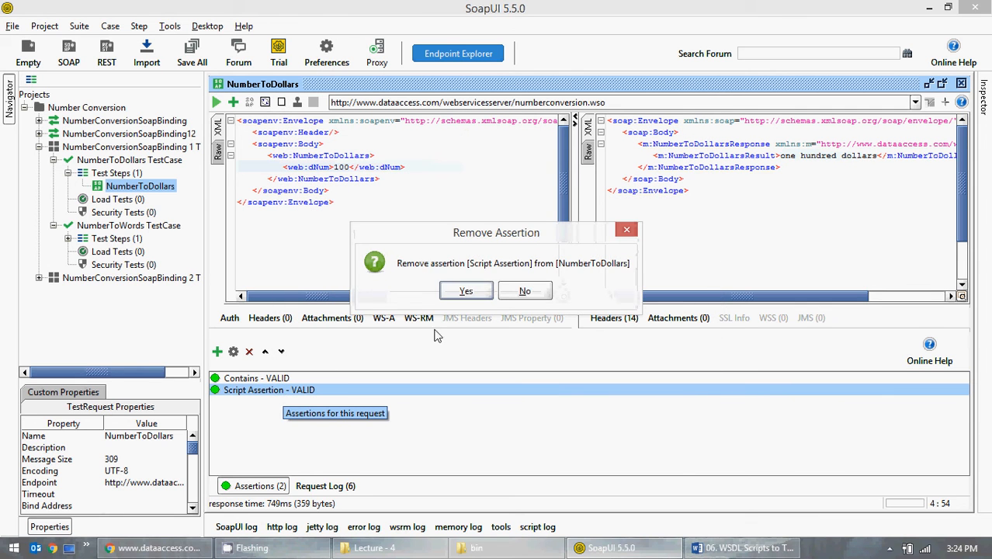
{"action": "left_click", "coordinate": [464, 291]}
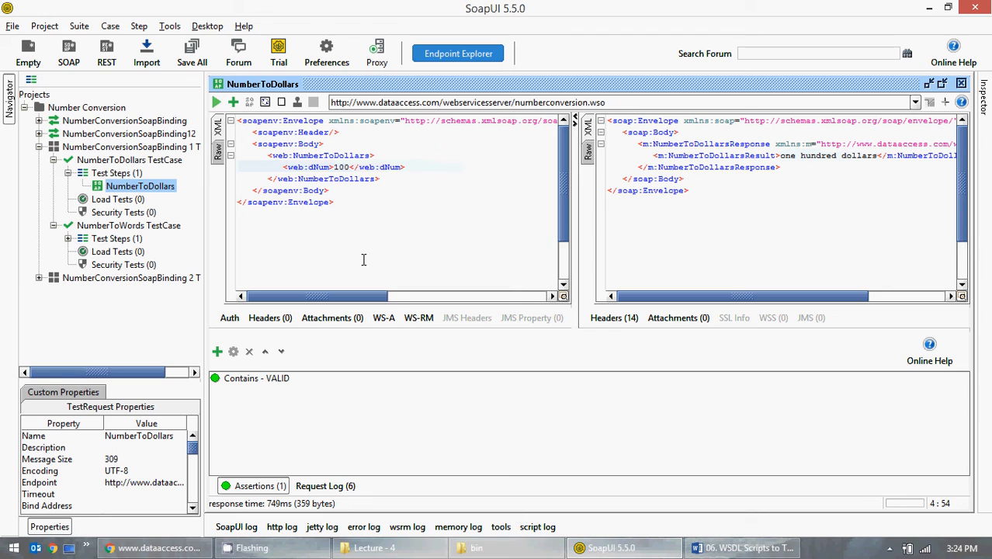
Set dNum to 1000, rerun the request and compare the returned result with the Contains assertion's message
{"action": "left_click", "coordinate": [348, 167]}
{"action": "type", "text": "0"}
{"action": "left_click", "coordinate": [218, 104]}
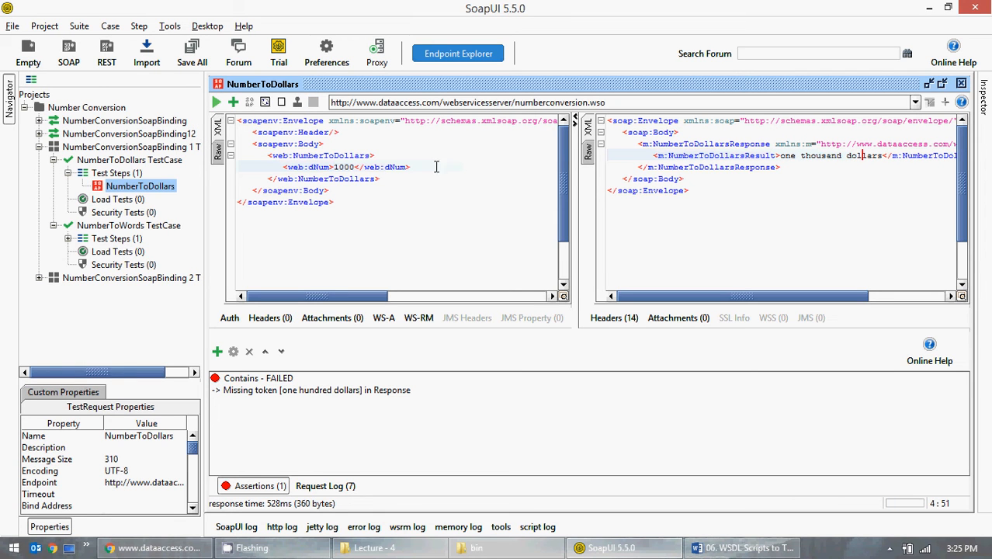
{"action": "mouse_move", "coordinate": [784, 155]}
{"action": "left_mouse_down"}
{"action": "mouse_move", "coordinate": [850, 156]}
{"action": "mouse_move", "coordinate": [784, 168]}
{"action": "left_mouse_up"}
{"action": "left_click", "coordinate": [262, 394]}
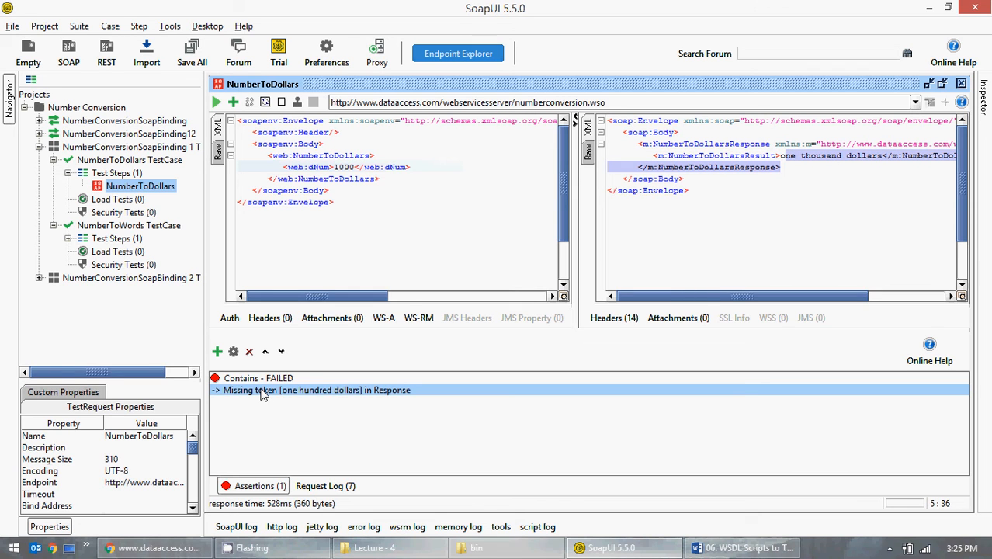
Check the content configured in the Contains assertion and close its options without changes
{"action": "double_click", "coordinate": [262, 380]}
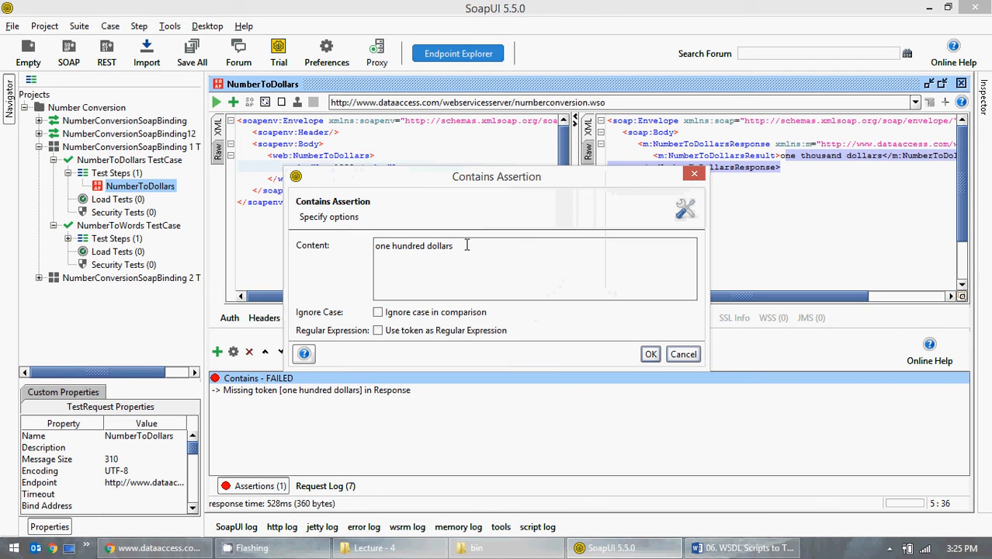
{"action": "left_click_drag", "start_coordinate": [454, 245], "coordinate": [373, 246]}
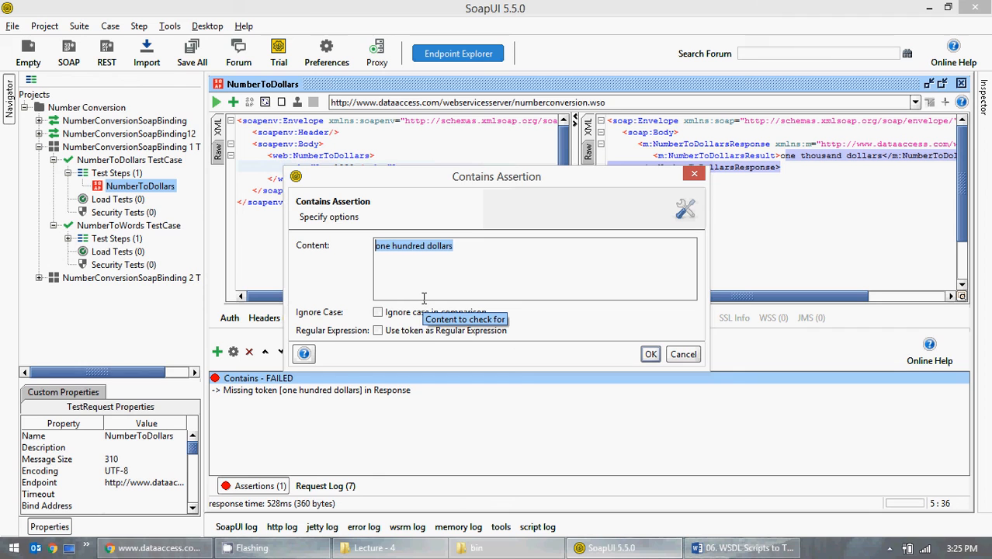
{"action": "left_click", "coordinate": [683, 354]}
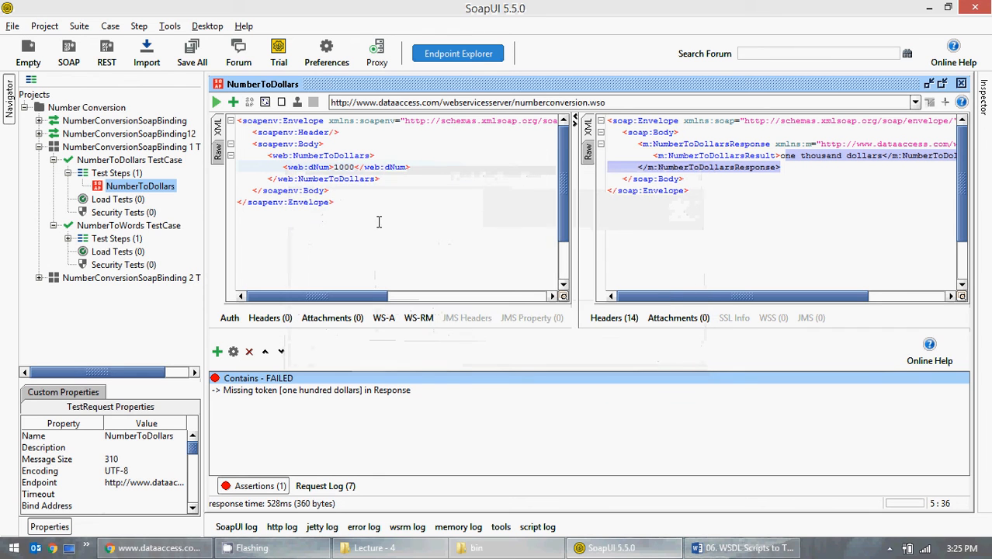
Set dNum to 100 and rerun the NumberToDollars request
{"action": "left_click", "coordinate": [352, 167]}
{"action": "key", "text": "Delete"}
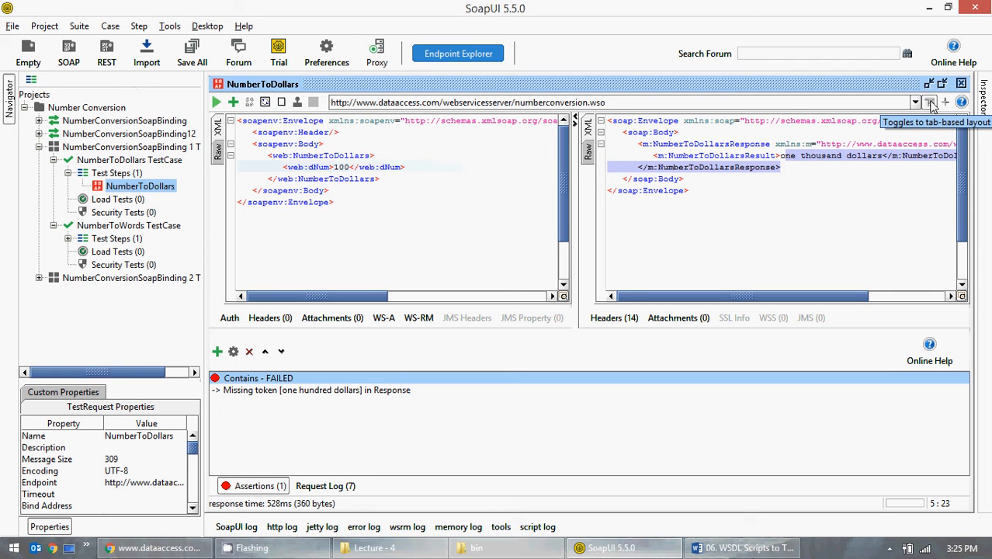
{"action": "left_click", "coordinate": [216, 102]}
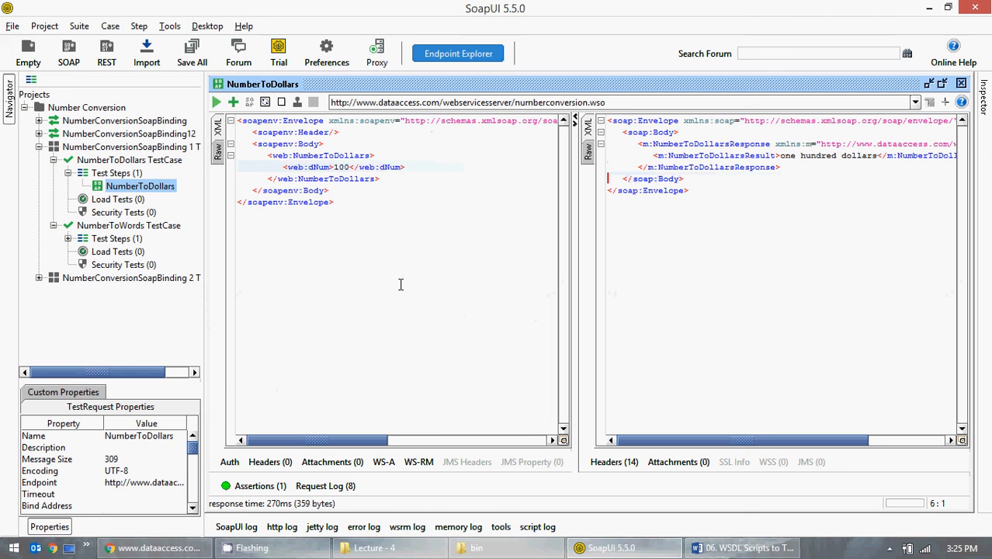
Check the Contains assertion's status and view the request log's response times, leaving both collapsed
{"action": "left_click", "coordinate": [256, 486]}
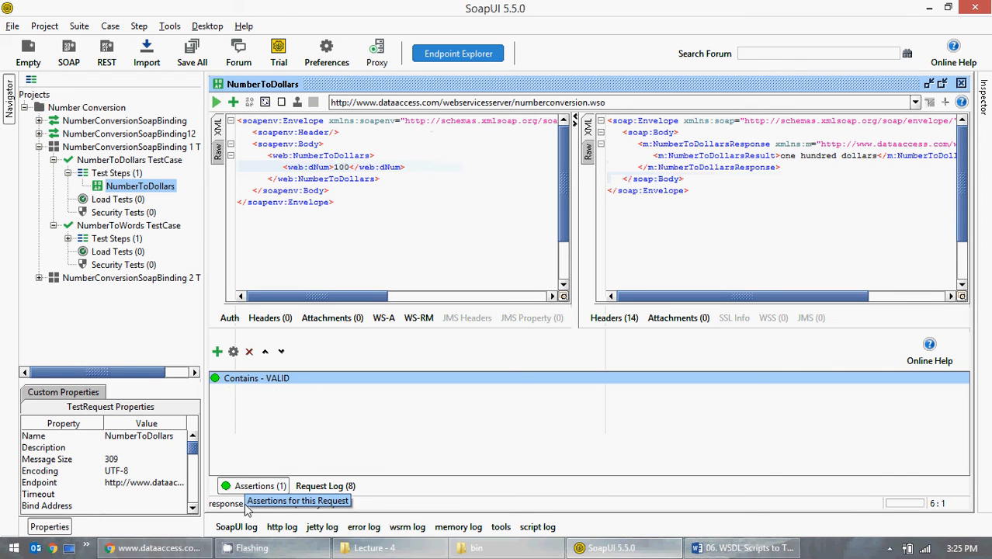
{"action": "left_click", "coordinate": [259, 486]}
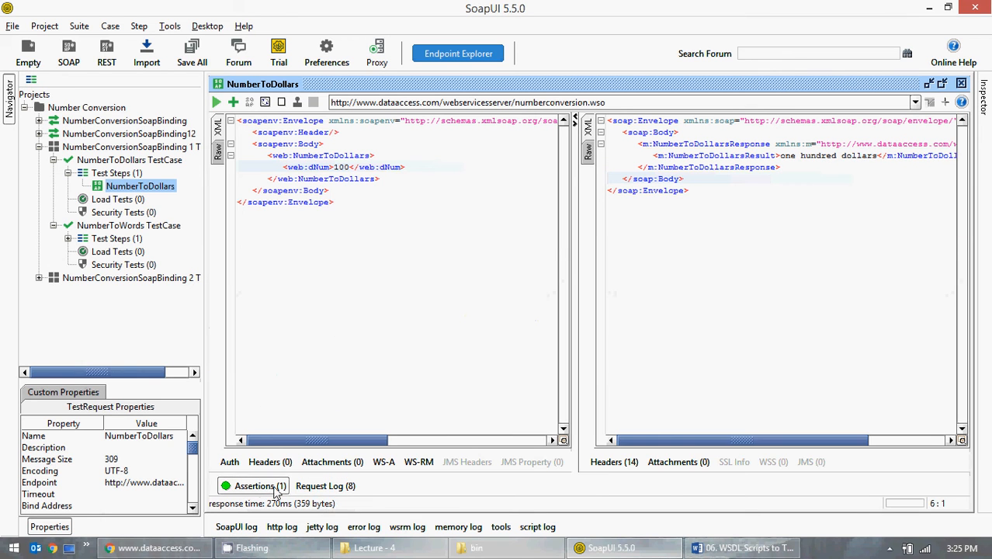
{"action": "left_click", "coordinate": [338, 489]}
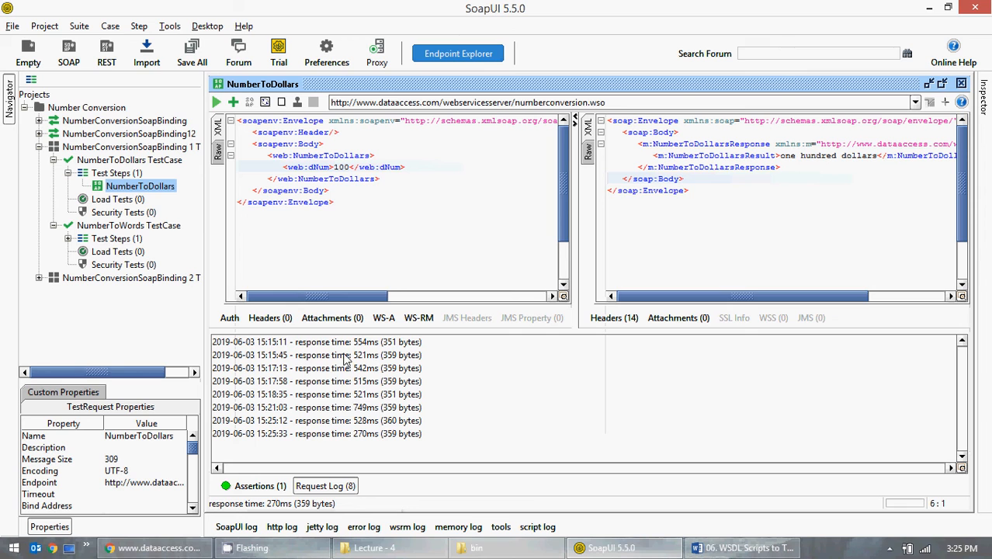
{"action": "left_click", "coordinate": [254, 489]}
{"action": "left_click", "coordinate": [254, 489]}
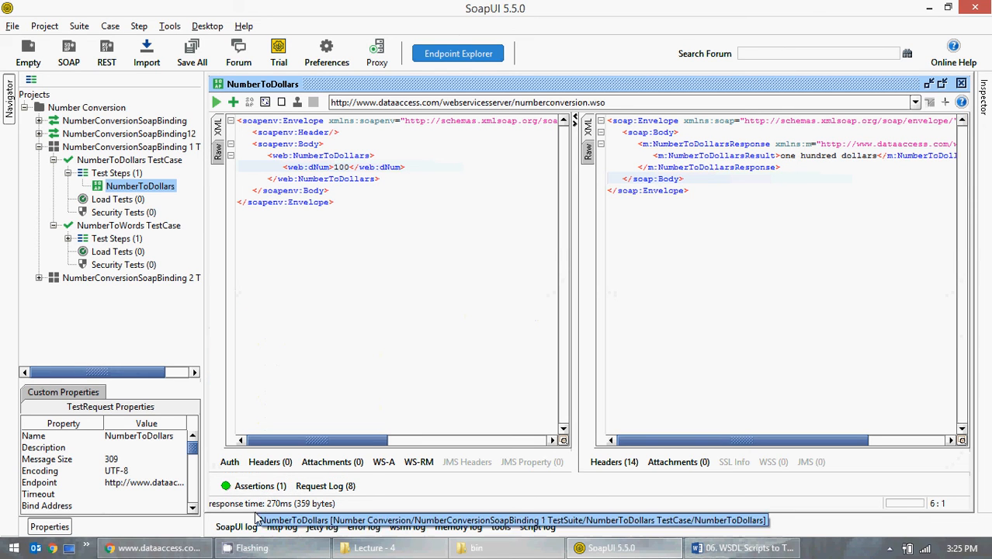
View the request's authorization settings and its headers section
{"action": "left_click", "coordinate": [230, 462]}
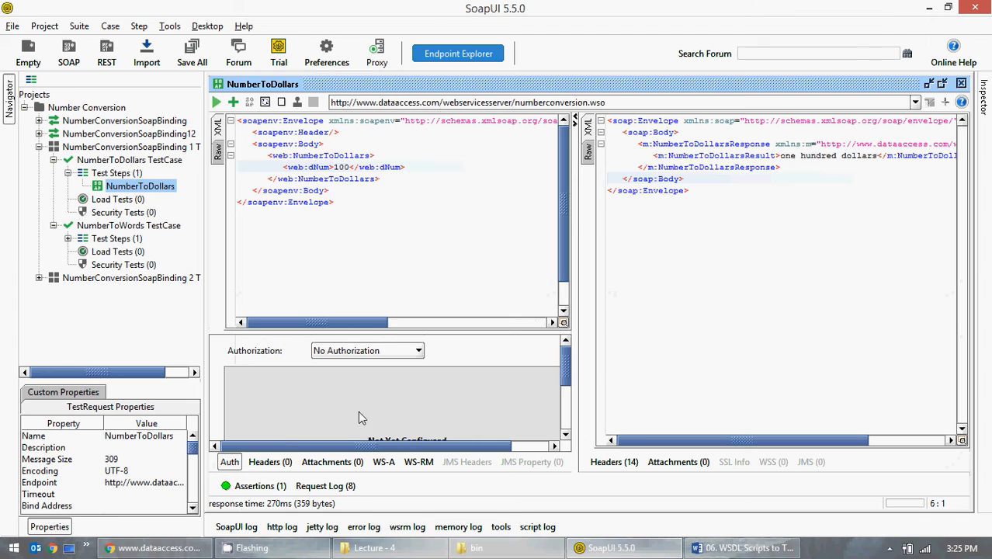
{"action": "scroll", "coordinate": [357, 411], "scroll_direction": "down", "scroll_amount": 3}
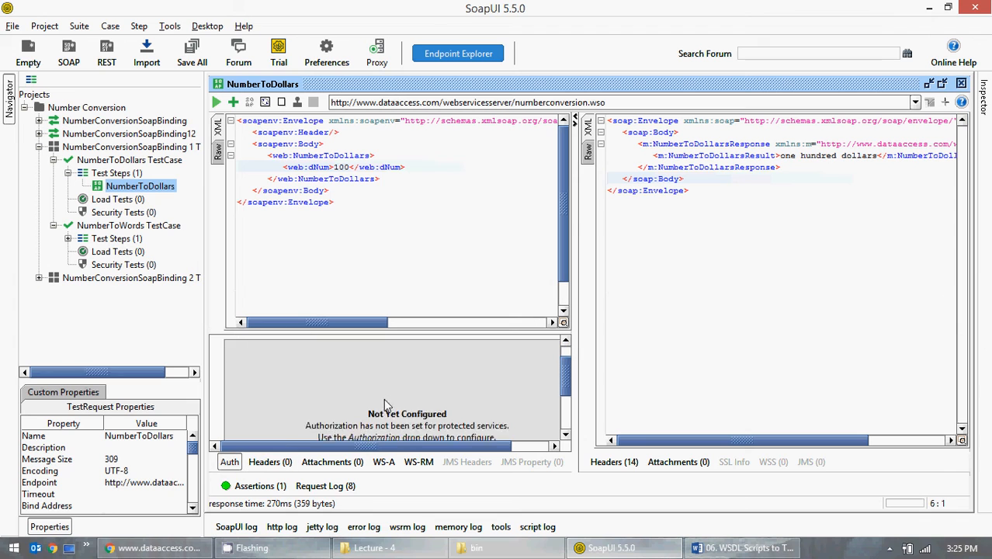
{"action": "left_click", "coordinate": [264, 463]}
{"action": "left_click", "coordinate": [229, 462]}
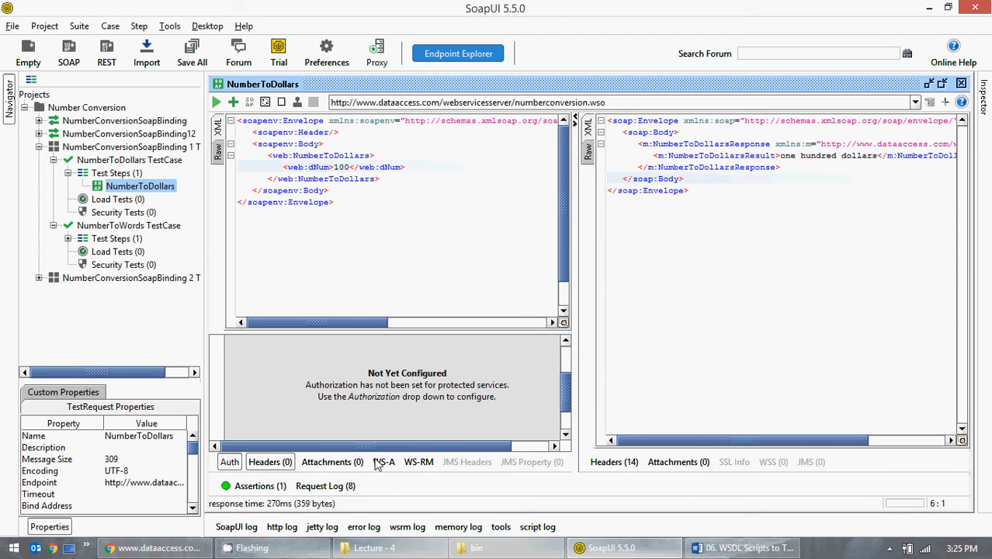
Examine the response headers of the NumberToDollars request and its response attachments section
{"action": "left_click", "coordinate": [613, 462]}
{"action": "scroll", "coordinate": [667, 411], "scroll_direction": "down", "scroll_amount": 2}
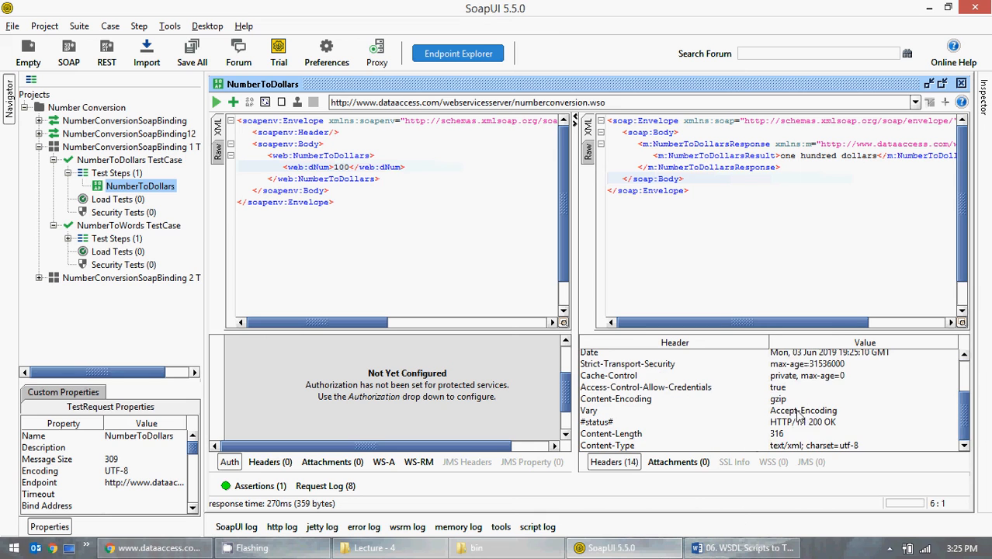
{"action": "scroll", "coordinate": [667, 412], "scroll_direction": "up", "scroll_amount": 2}
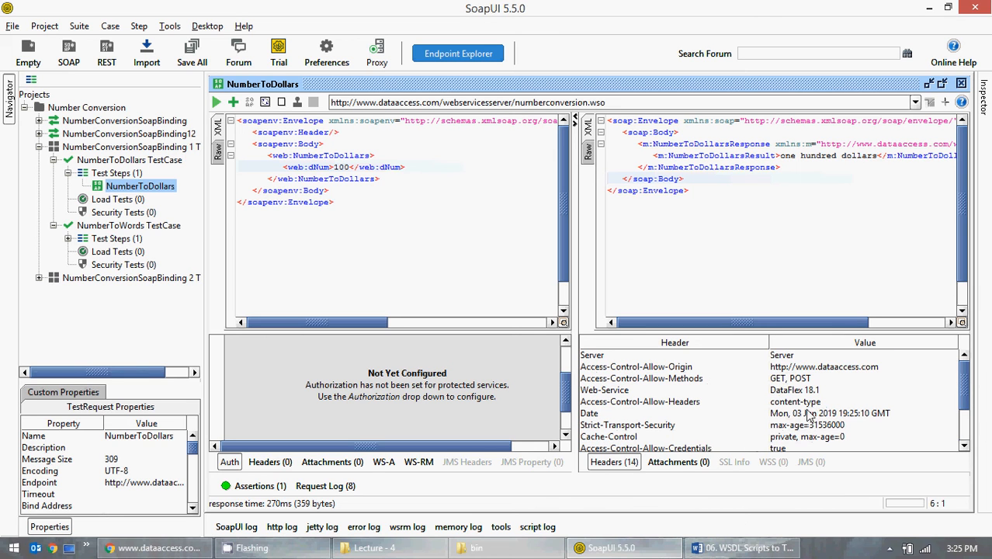
{"action": "left_click", "coordinate": [660, 465]}
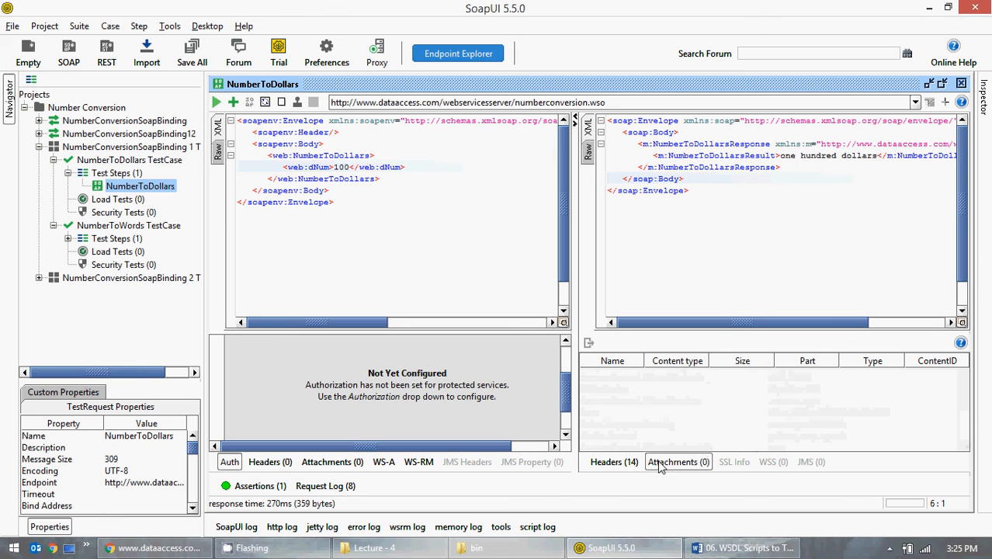
Collapse the authorization and response attachments sections and read the SoapUI log back to its first entries
{"action": "left_click", "coordinate": [236, 526]}
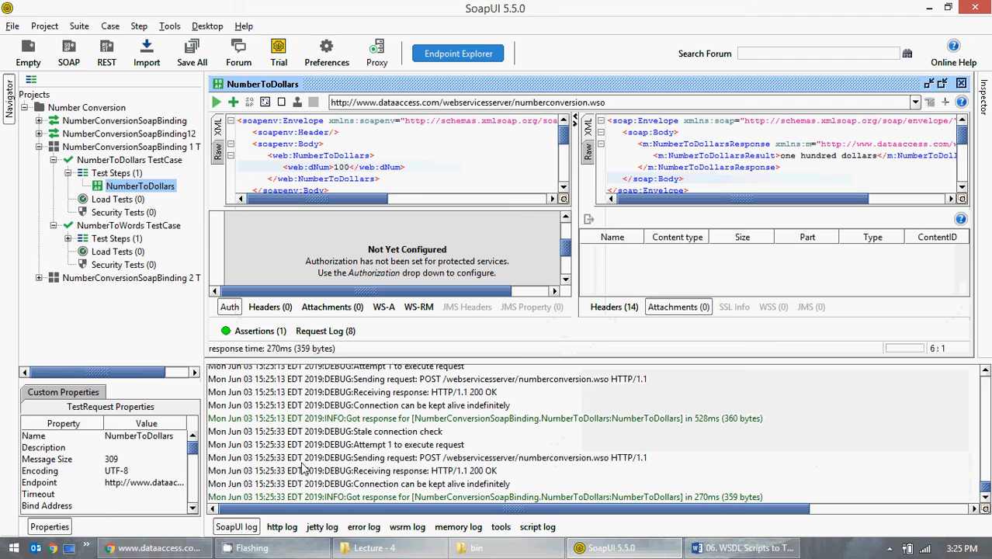
{"action": "left_click", "coordinate": [229, 307]}
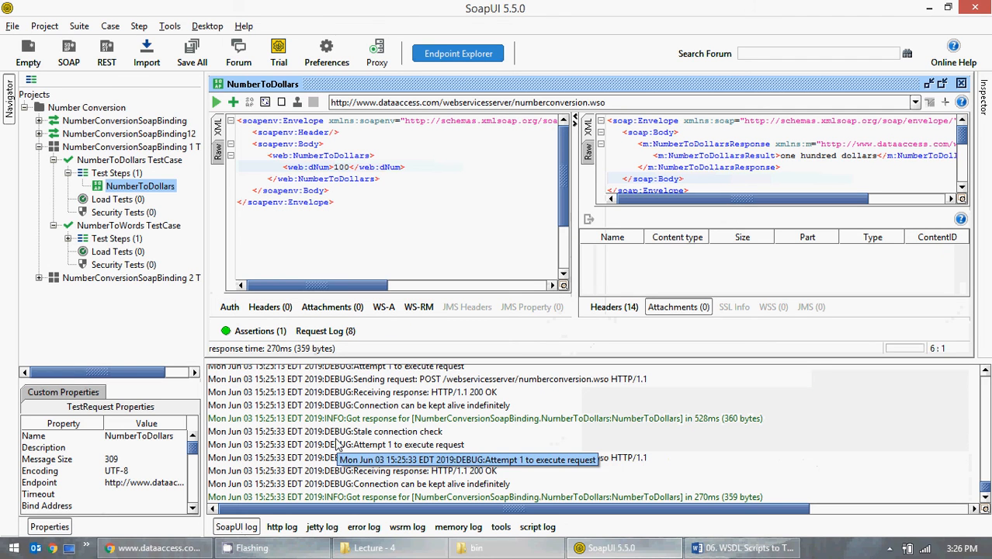
{"action": "left_click", "coordinate": [678, 311]}
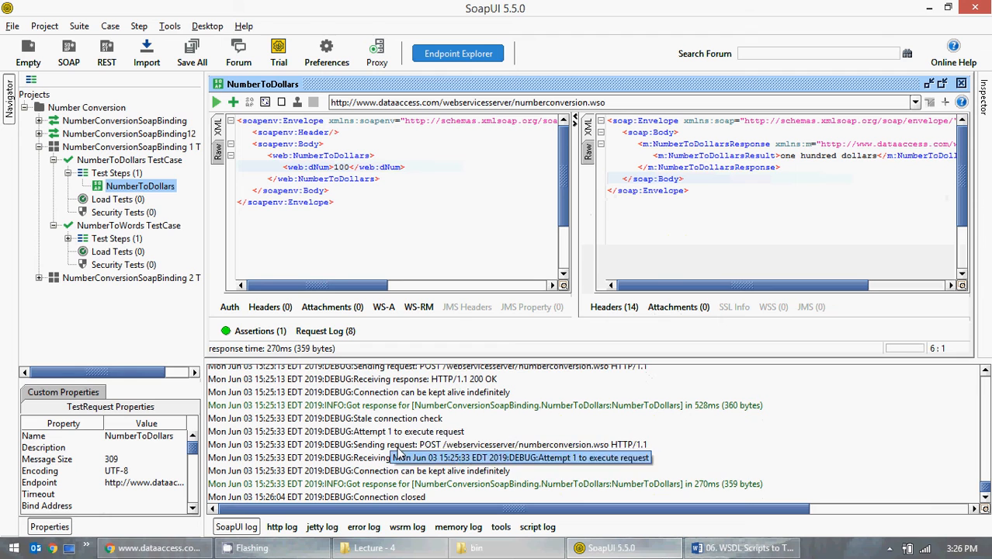
{"action": "scroll", "coordinate": [399, 444], "scroll_direction": "up", "scroll_amount": 6}
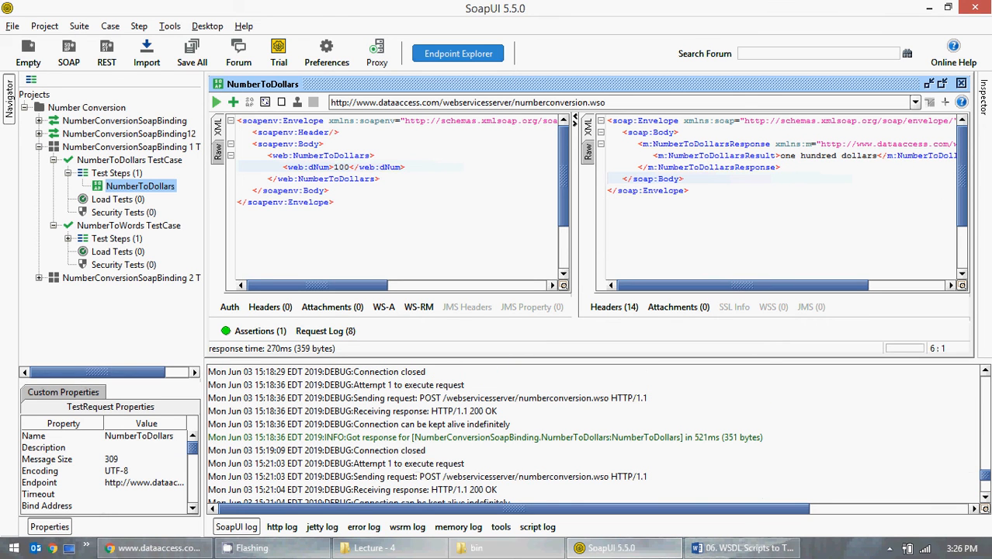
{"action": "left_click_drag", "start_coordinate": [984, 475], "coordinate": [987, 378]}
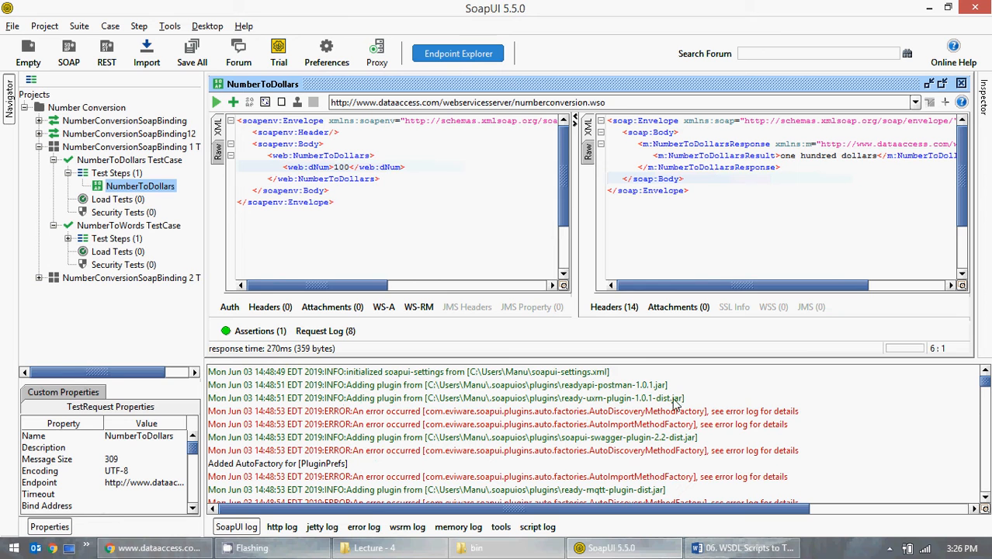
Select all entries in the SoapUI log and copy them to the clipboard
{"action": "left_click", "coordinate": [214, 374]}
{"action": "scroll", "coordinate": [233, 388], "scroll_direction": "down", "scroll_amount": 5}
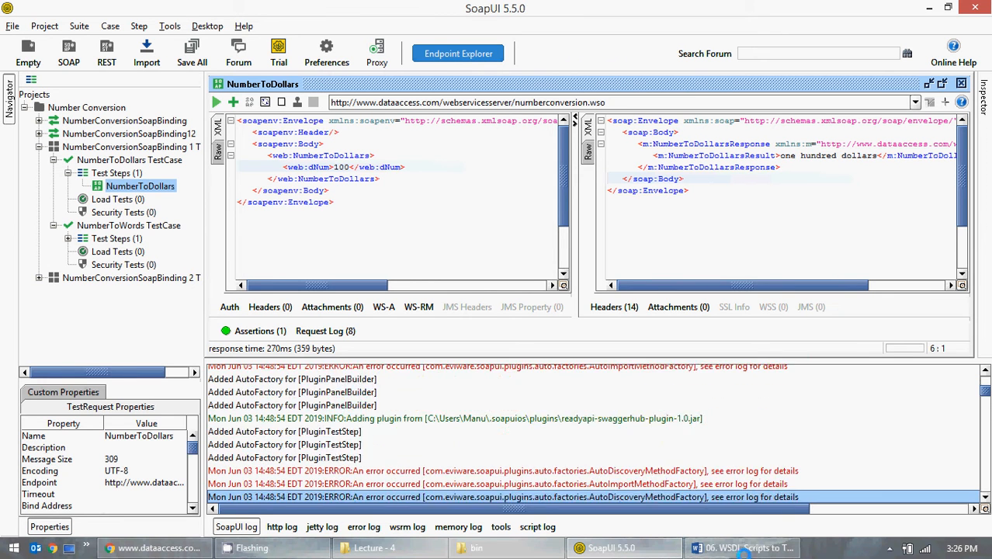
{"action": "left_click", "coordinate": [450, 444]}
{"action": "key", "text": "ctrl+a"}
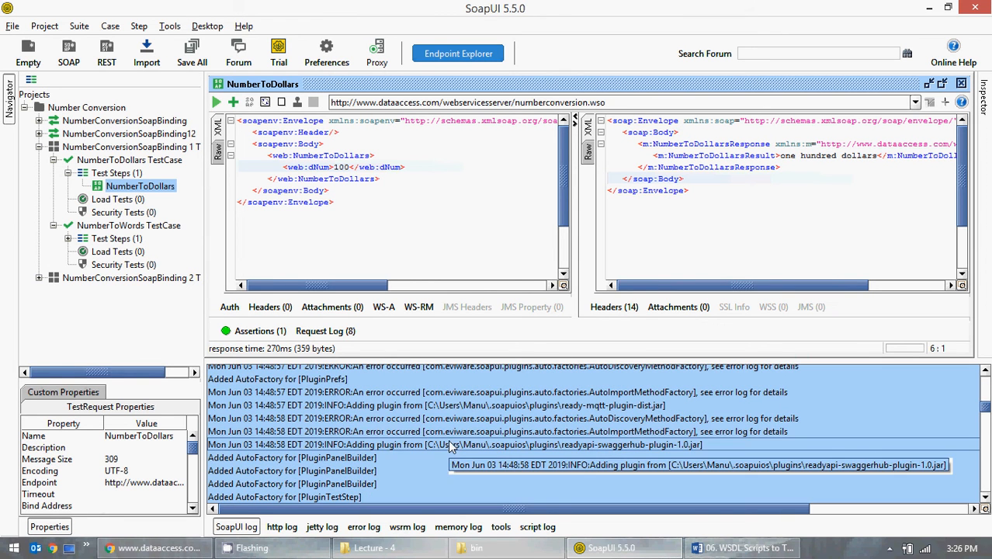
{"action": "right_click", "coordinate": [353, 424]}
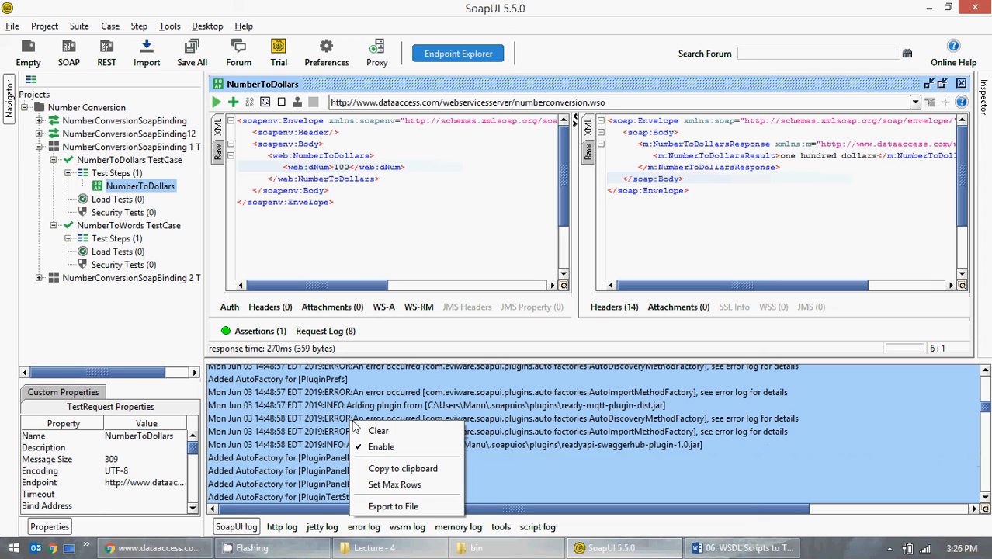
{"action": "left_click", "coordinate": [396, 469]}
Export the SoapUI log to the Desktop as Number-Conversion-soapui-project.xml
{"action": "right_click", "coordinate": [389, 454]}
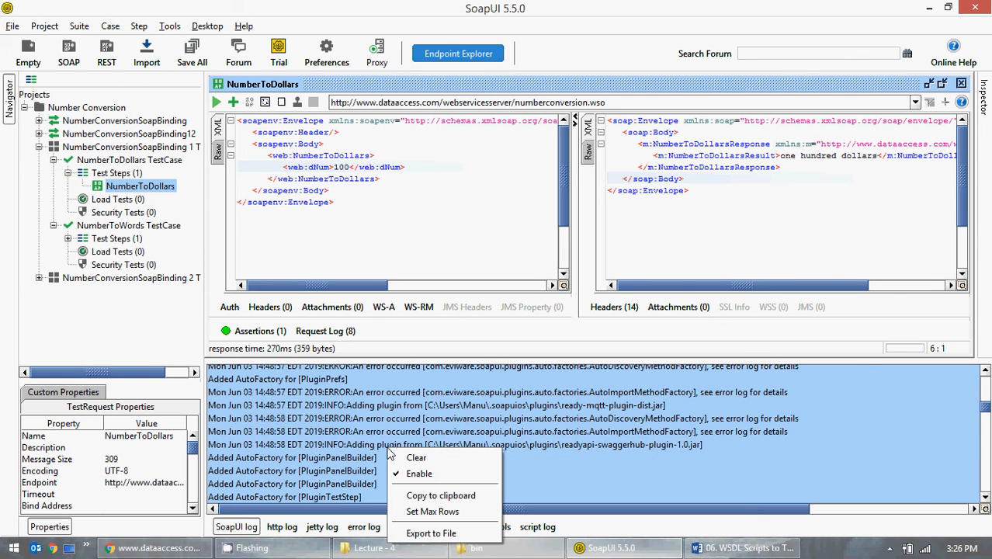
{"action": "left_click", "coordinate": [446, 533]}
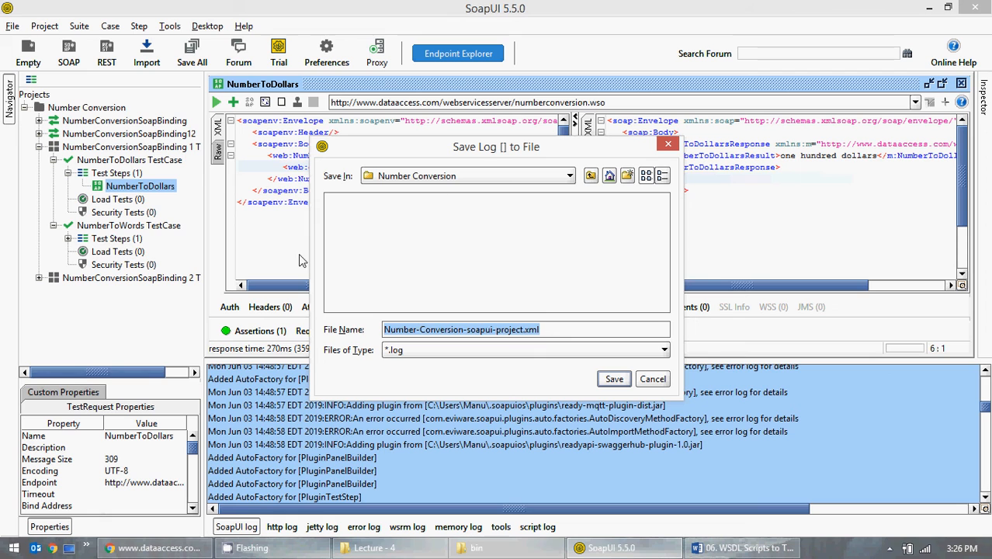
{"action": "left_click", "coordinate": [452, 178]}
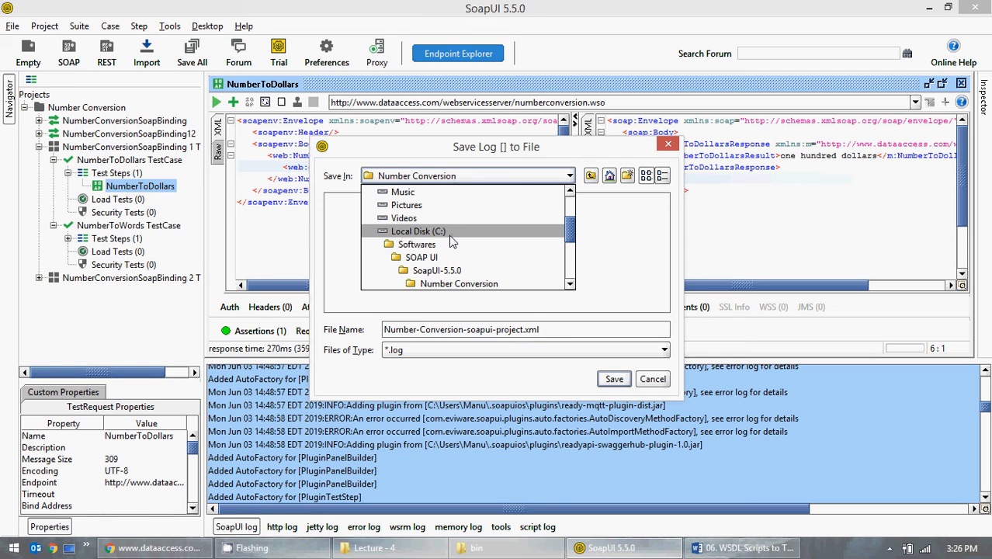
{"action": "left_click_drag", "start_coordinate": [571, 233], "coordinate": [569, 206]}
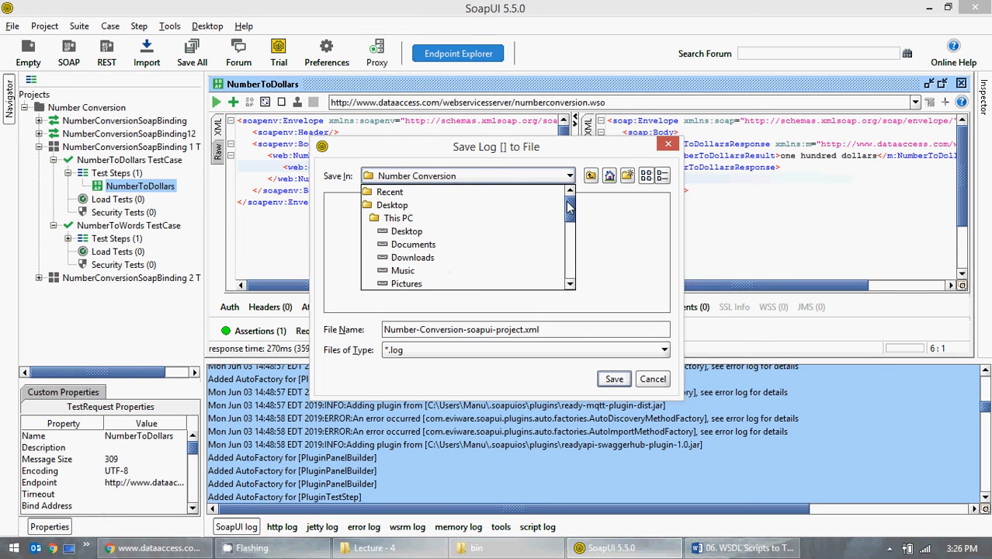
{"action": "left_click", "coordinate": [458, 205]}
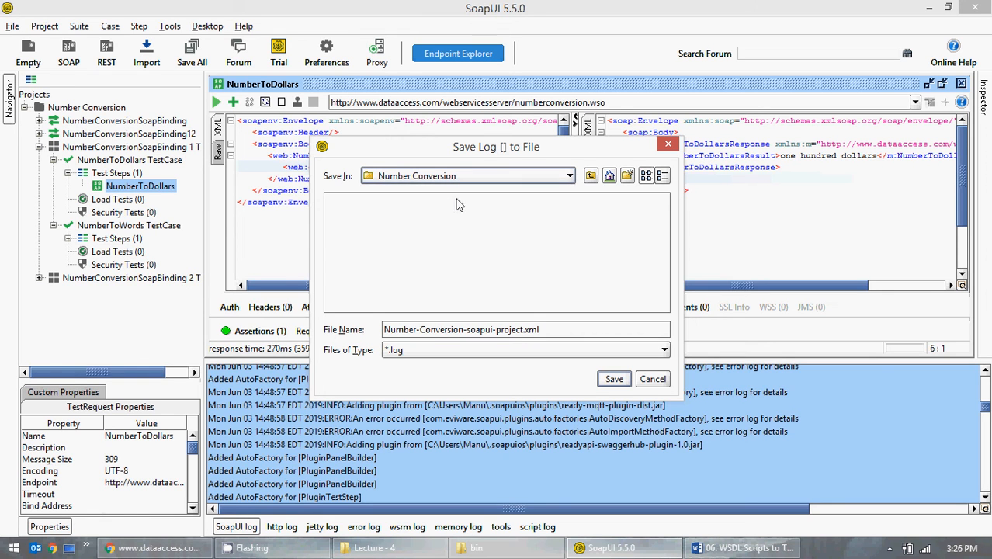
{"action": "left_click", "coordinate": [614, 378]}
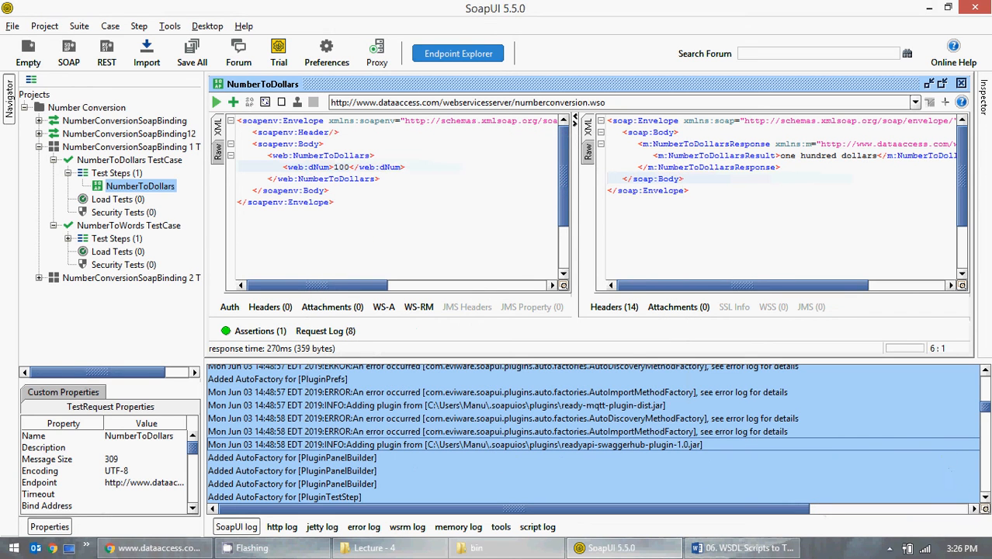
Show the desktop and move the exported XML file to an empty area away from the other icons
{"action": "left_click", "coordinate": [928, 9]}
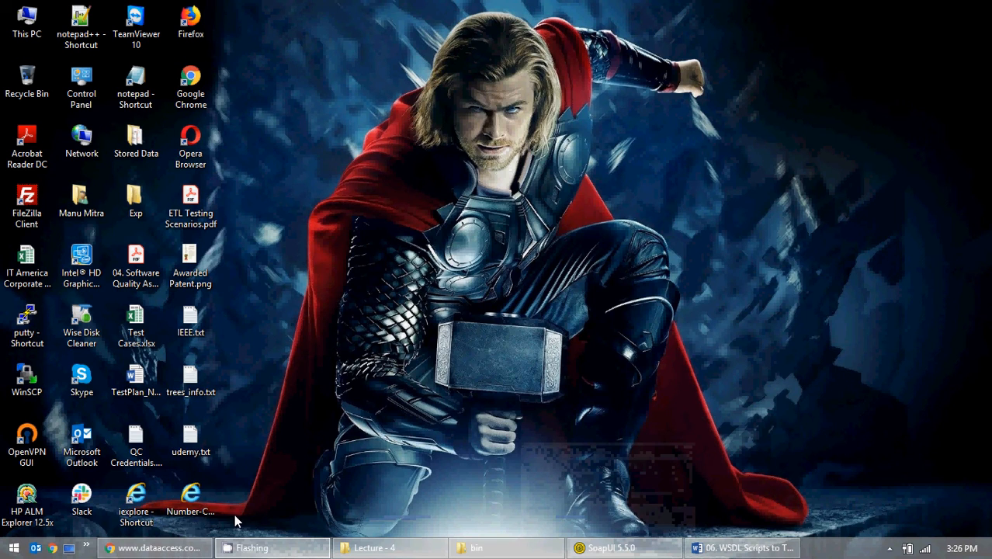
{"action": "left_click", "coordinate": [203, 497]}
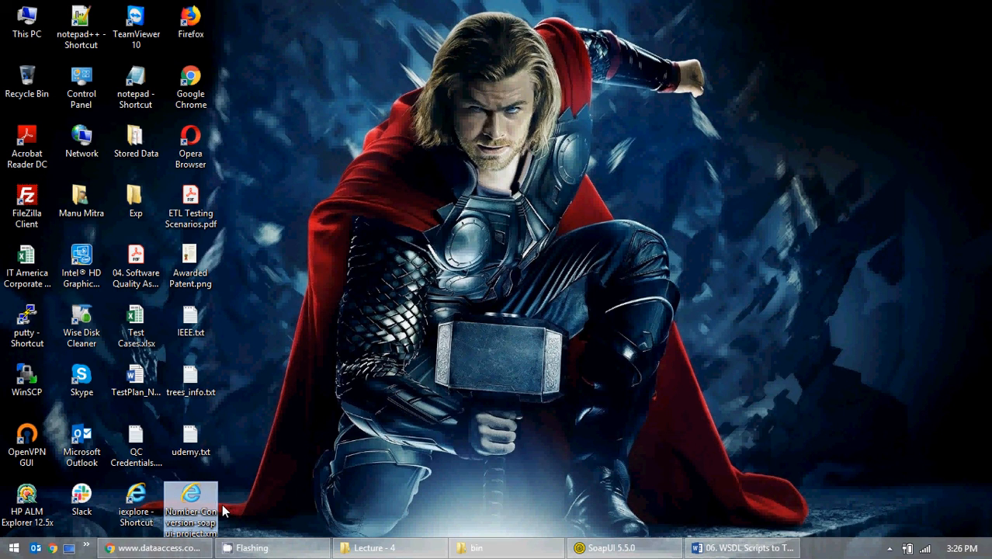
{"action": "left_click_drag", "start_coordinate": [203, 503], "coordinate": [306, 35]}
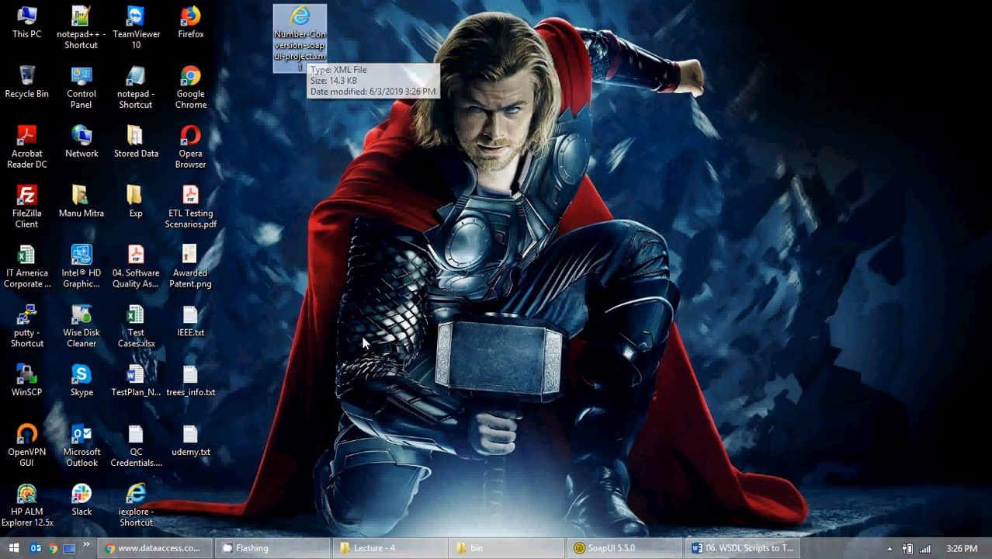
{"action": "left_click", "coordinate": [747, 552]}
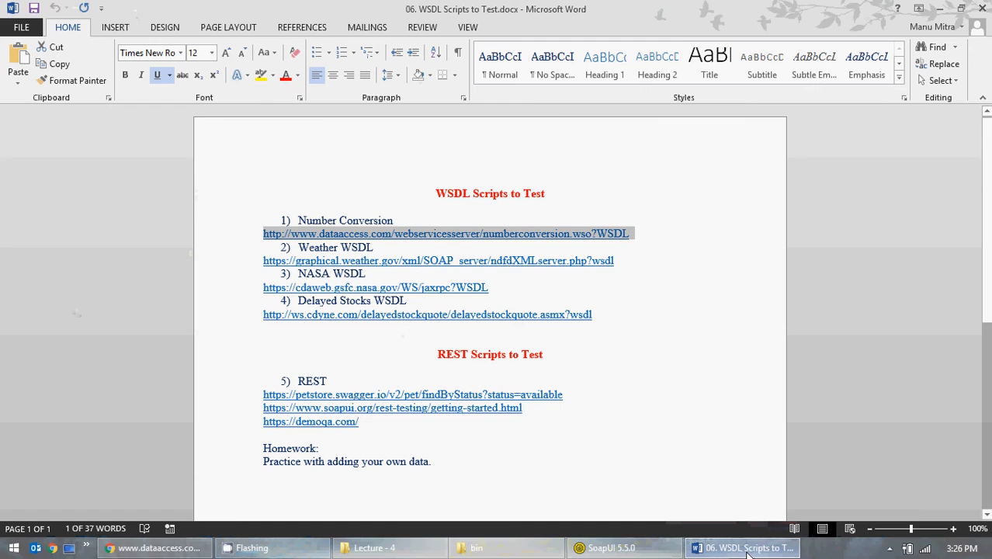
{"action": "left_click", "coordinate": [747, 553]}
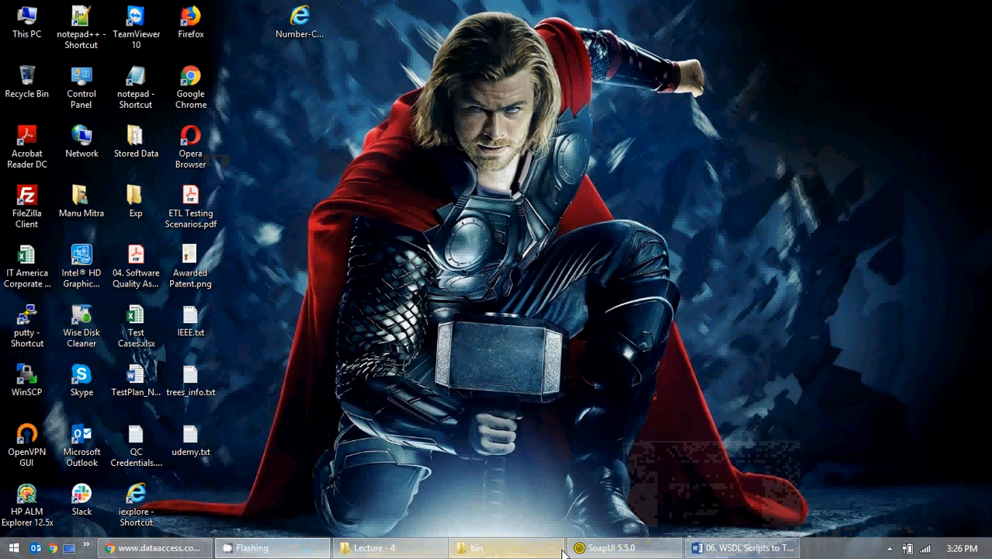
Return to SoapUI and export the SoapUI log to the Desktop as Number-Conversion-soapui-project.log
{"action": "left_click", "coordinate": [609, 547]}
{"action": "right_click", "coordinate": [384, 421]}
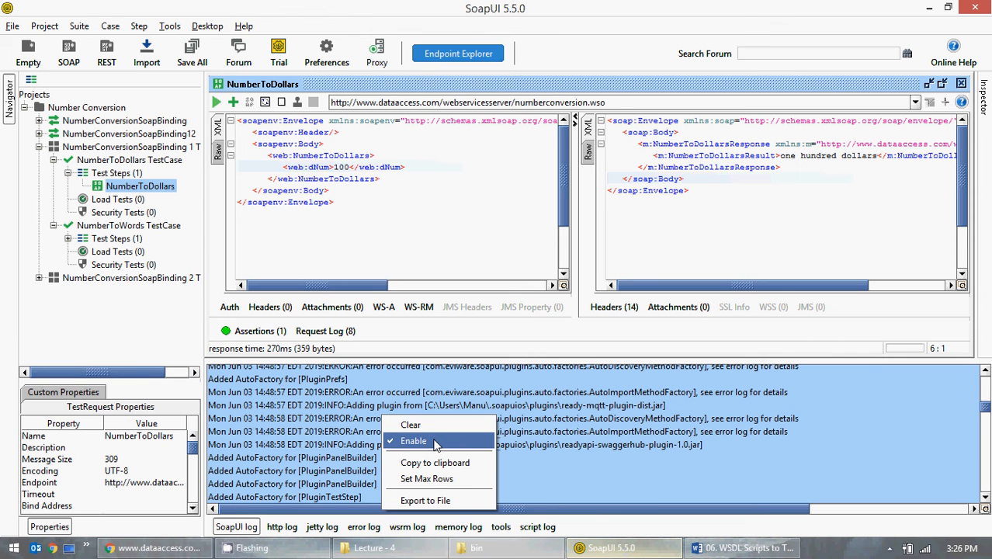
{"action": "left_click", "coordinate": [434, 498]}
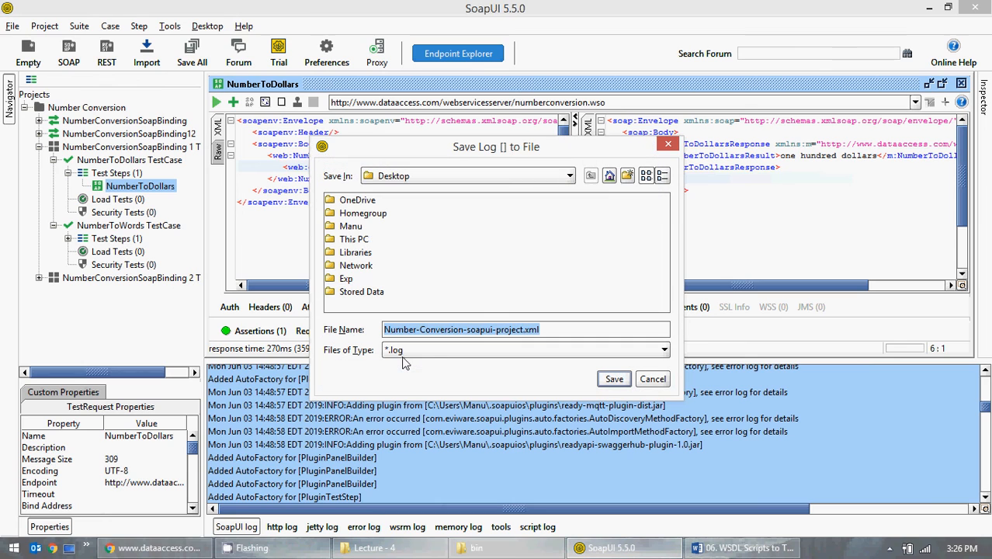
{"action": "left_click", "coordinate": [538, 329]}
{"action": "left_click_drag", "start_coordinate": [530, 329], "coordinate": [523, 329]}
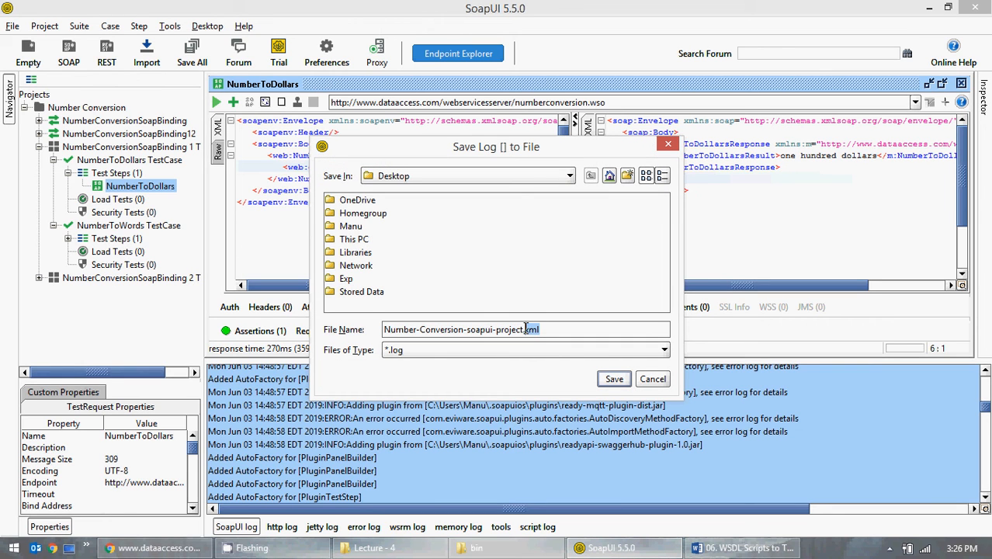
{"action": "type", "text": "l"}
{"action": "left_click", "coordinate": [620, 377]}
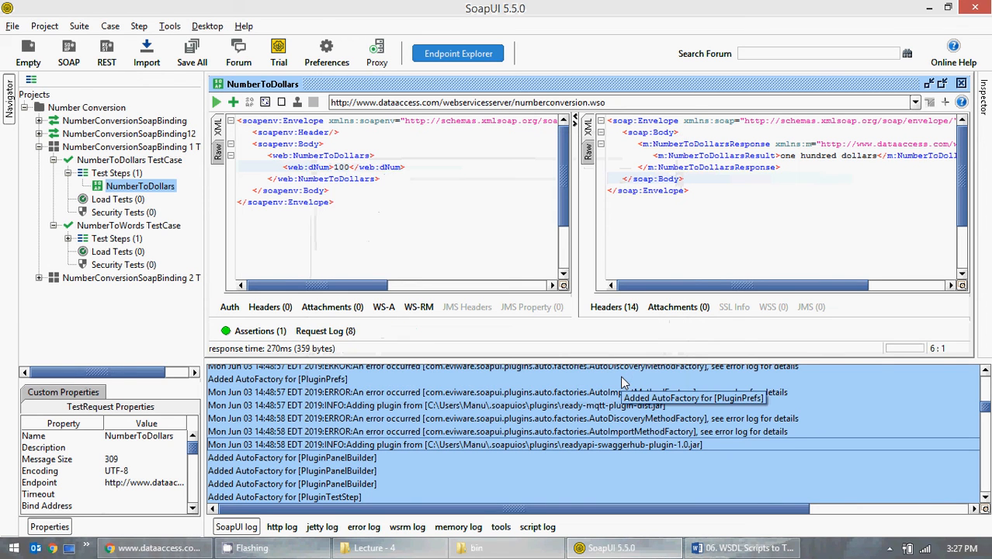
{"action": "left_click", "coordinate": [930, 8]}
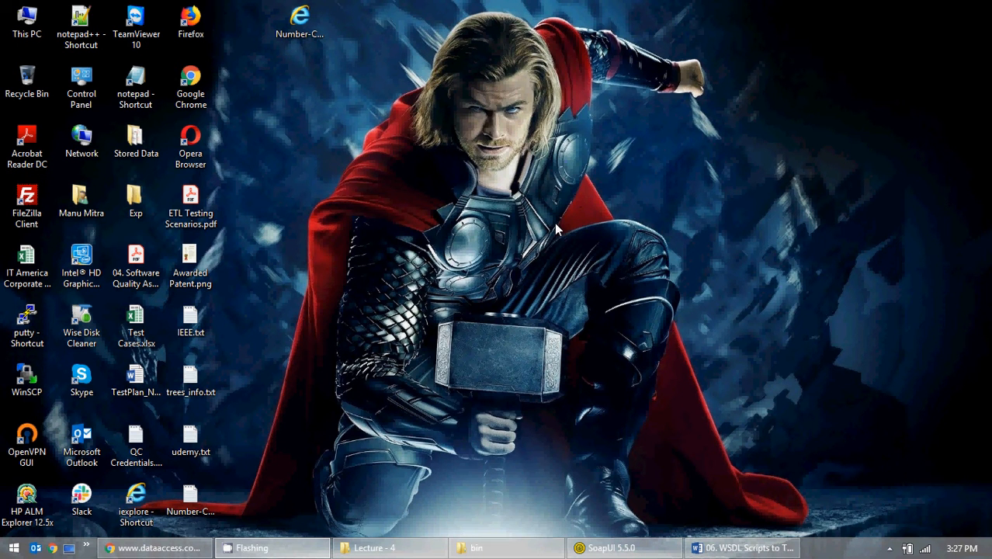
{"action": "left_click", "coordinate": [611, 548]}
{"action": "right_click", "coordinate": [373, 458]}
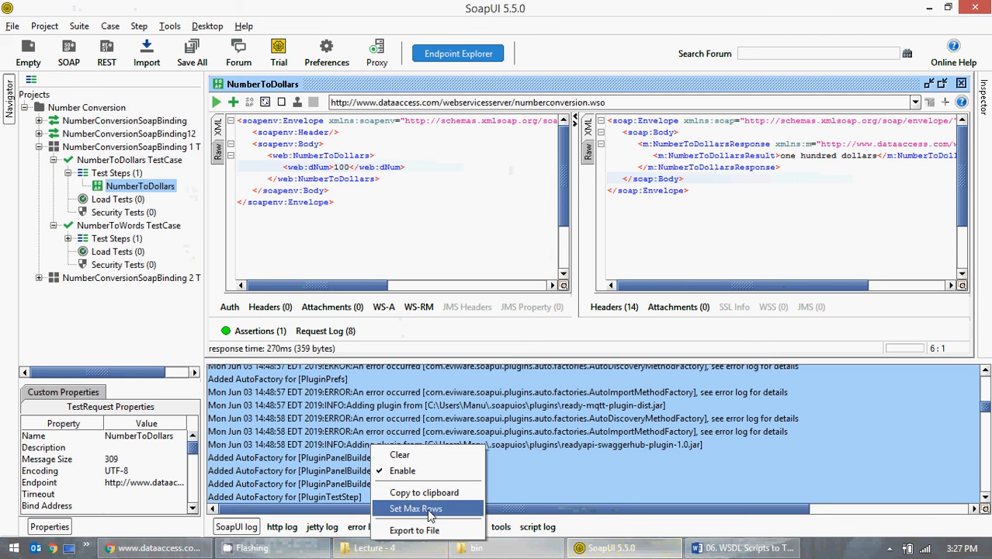
{"action": "left_click", "coordinate": [413, 527]}
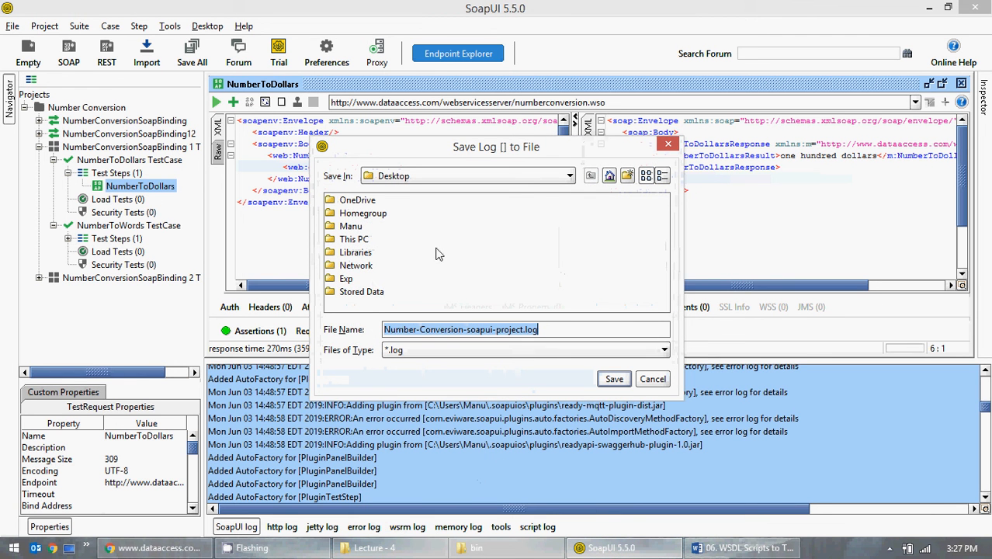
{"action": "left_click", "coordinate": [652, 379]}
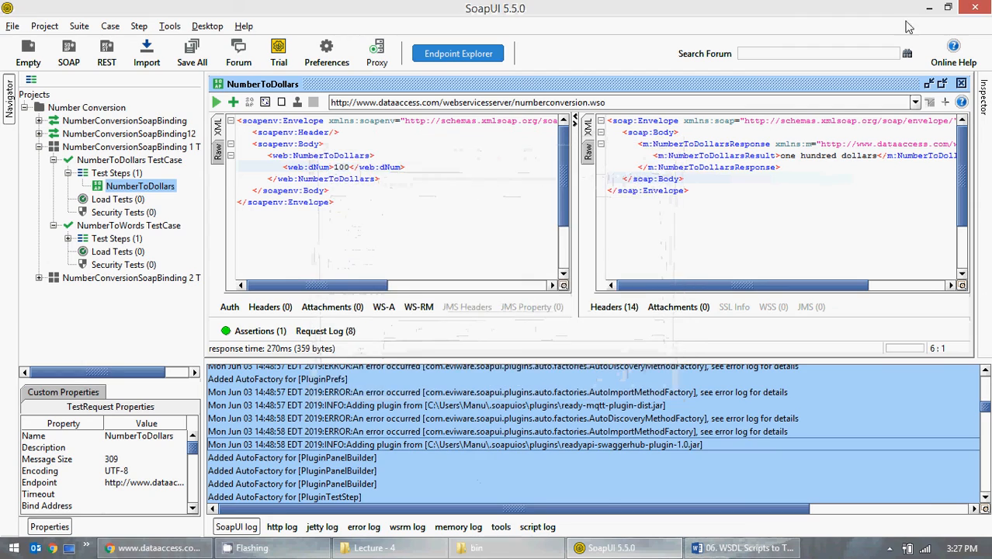
On the desktop, move the exported log file to an empty area and delete the exported XML file
{"action": "left_click", "coordinate": [929, 7]}
{"action": "left_click", "coordinate": [203, 498]}
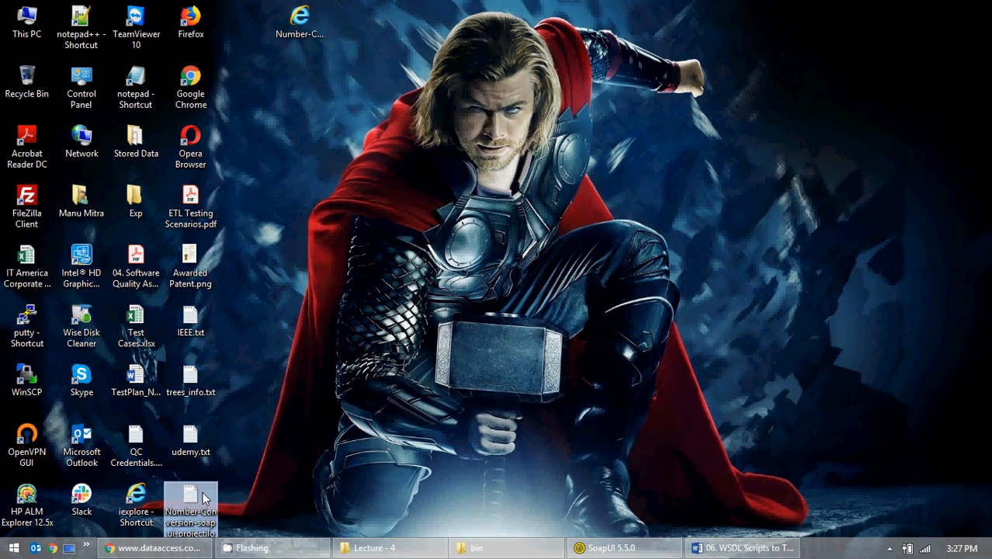
{"action": "left_click_drag", "start_coordinate": [204, 498], "coordinate": [367, 138]}
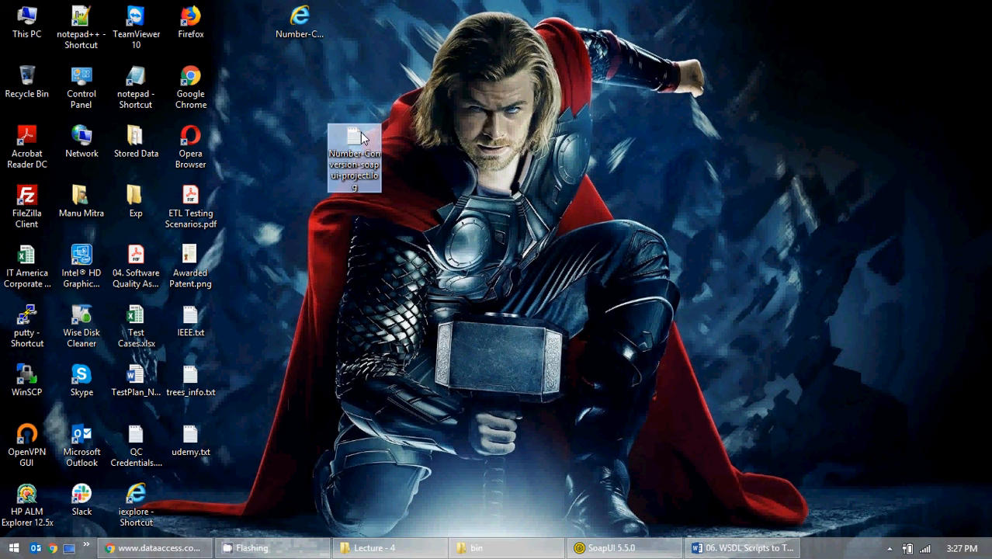
{"action": "left_click", "coordinate": [299, 23]}
{"action": "left_click", "coordinate": [338, 140]}
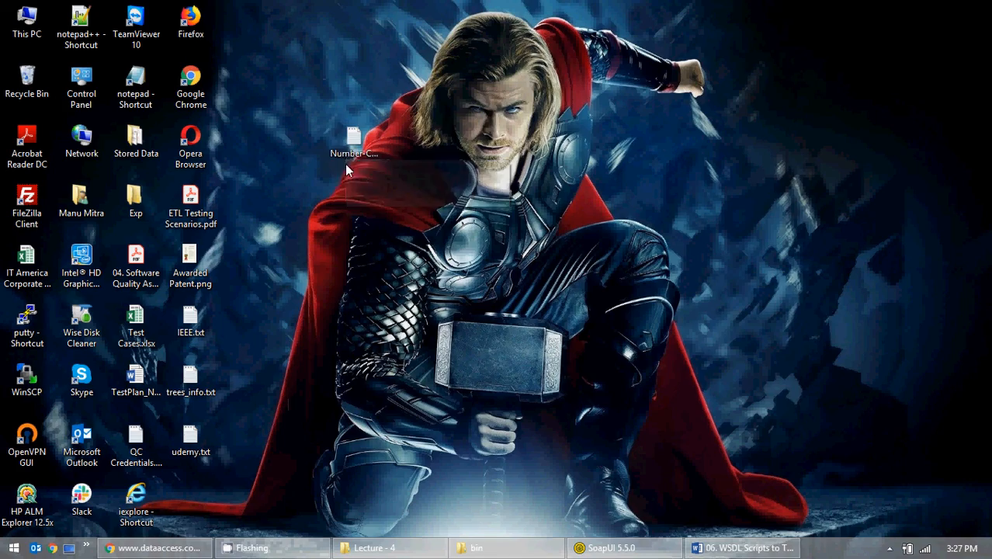
Open Number-Conversion-soapui-project.log in a maximized Notepad window and read through to its last entries
{"action": "double_click", "coordinate": [338, 140]}
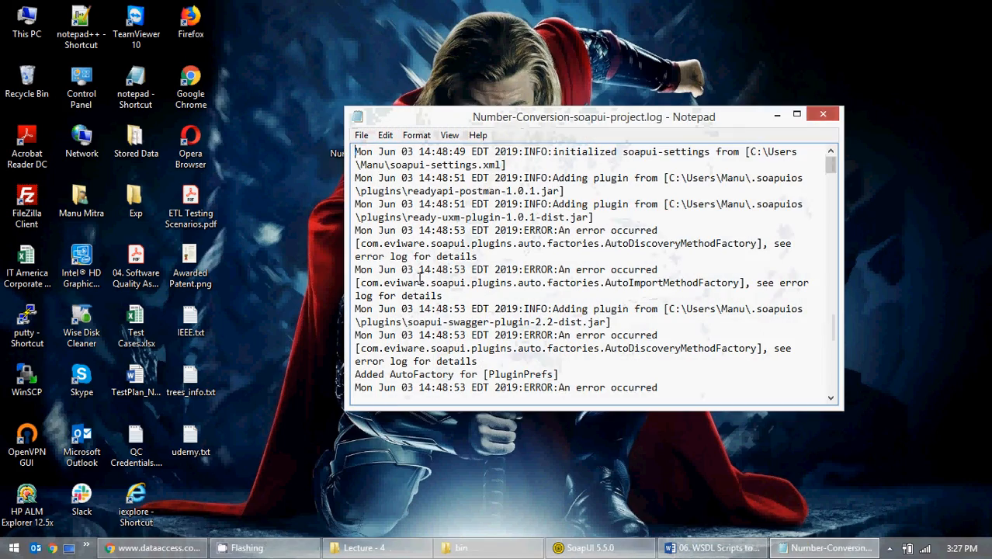
{"action": "double_click", "coordinate": [796, 111]}
{"action": "scroll", "coordinate": [495, 258], "scroll_direction": "down", "scroll_amount": 20}
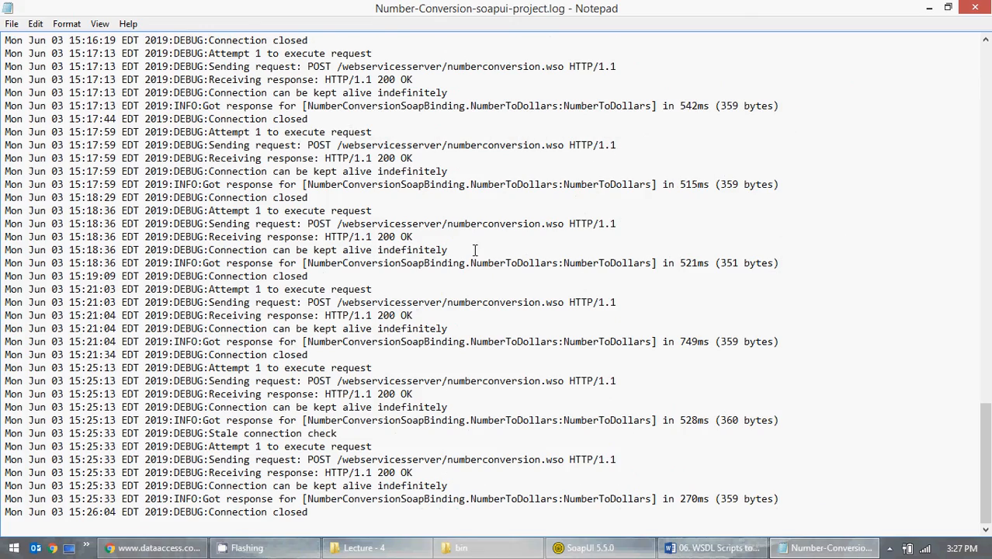
Scroll back through the exported log, close it, and delete Number-Conversion-soapui-project.log from the desktop
{"action": "scroll", "coordinate": [467, 261], "scroll_direction": "up", "scroll_amount": 20}
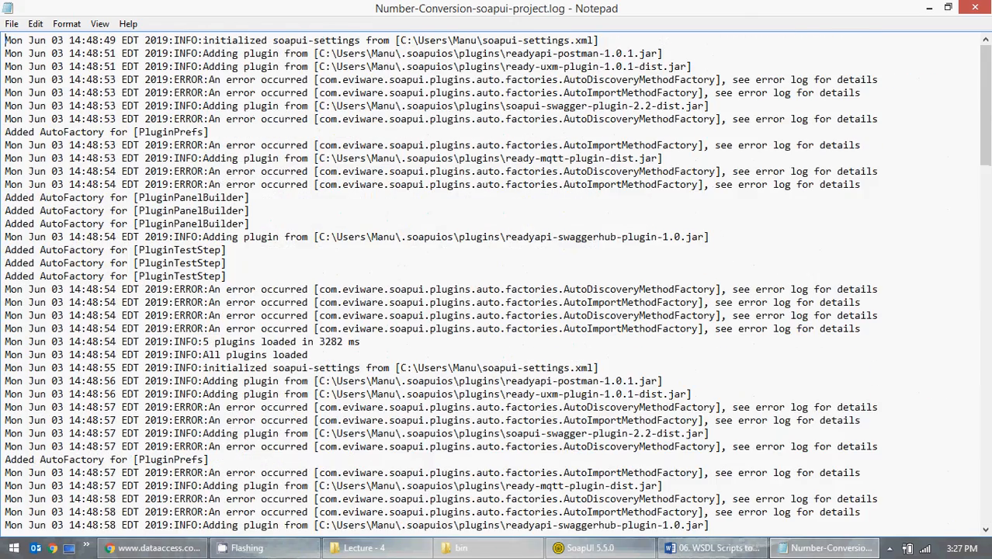
{"action": "left_click", "coordinate": [975, 7]}
{"action": "left_click", "coordinate": [354, 143]}
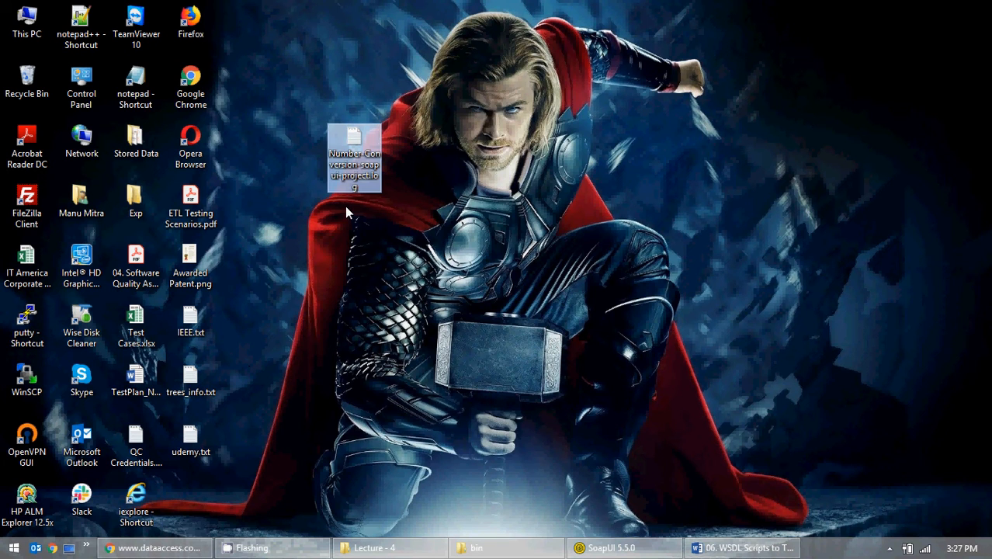
{"action": "key", "text": "Delete"}
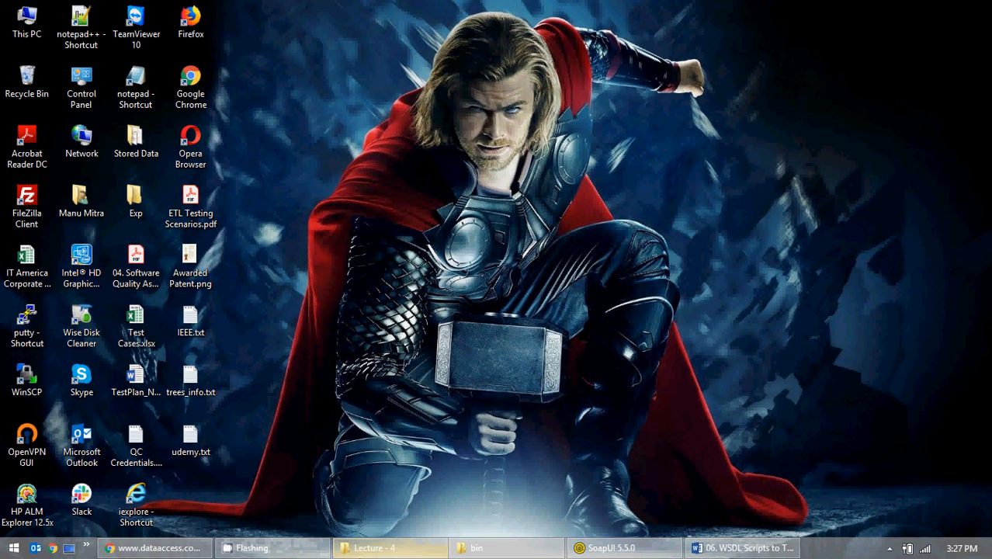
Switch to SoapUI, collapse the NumberToDollars TestCase in the project tree and close the NumberToDollars request editor
{"action": "left_click", "coordinate": [615, 547]}
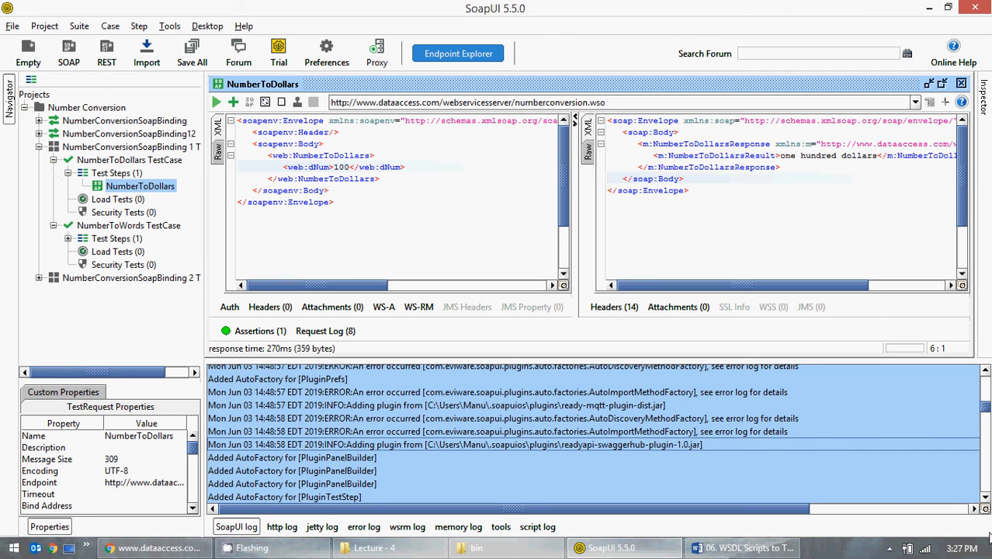
{"action": "left_click", "coordinate": [69, 174]}
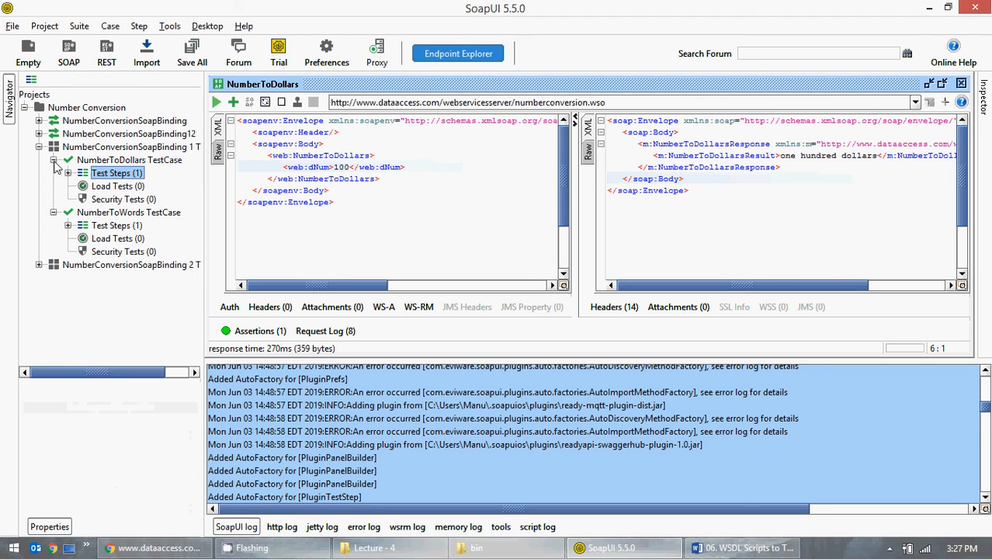
{"action": "left_click", "coordinate": [53, 161]}
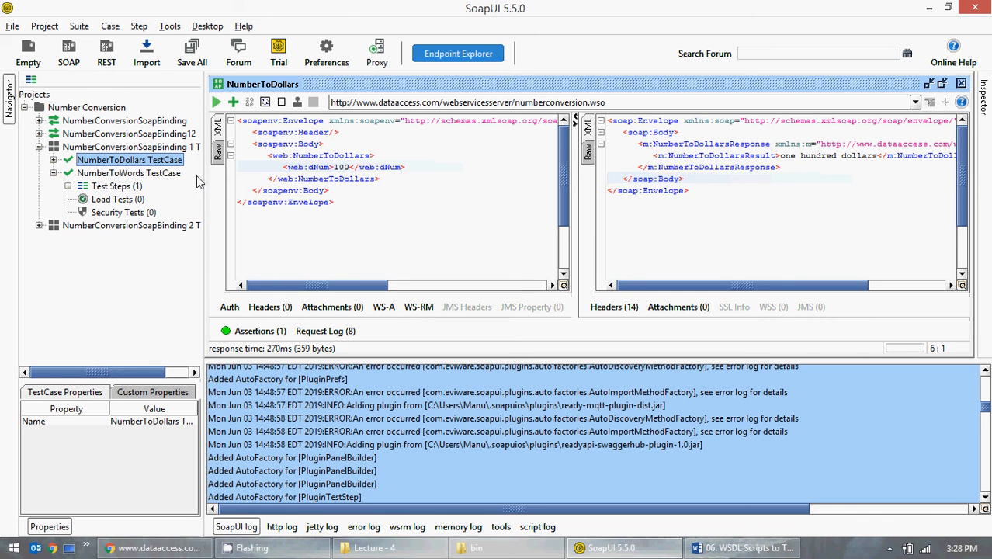
{"action": "left_click", "coordinate": [961, 83]}
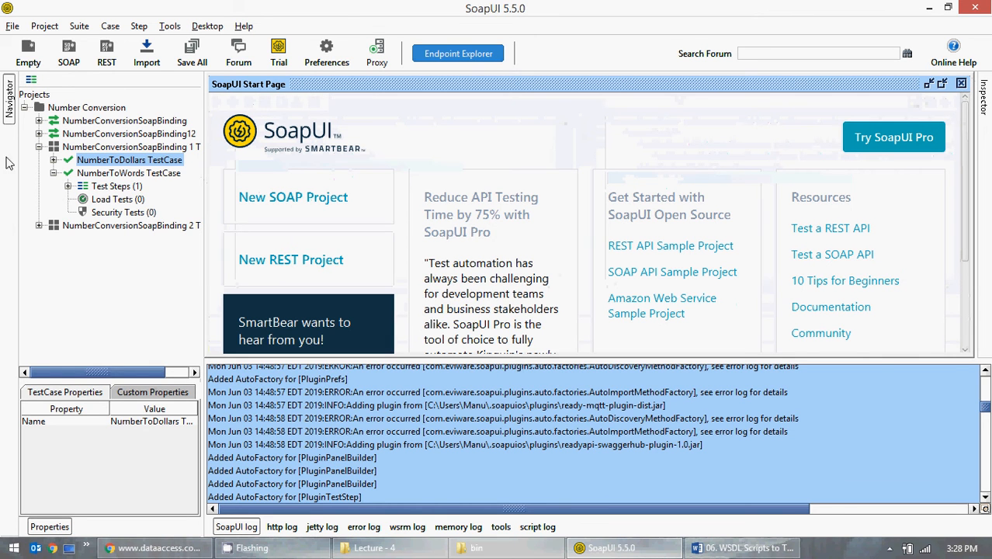
Open the NumberToWords test request in a maximized editor and hide the SoapUI log
{"action": "left_click", "coordinate": [67, 186]}
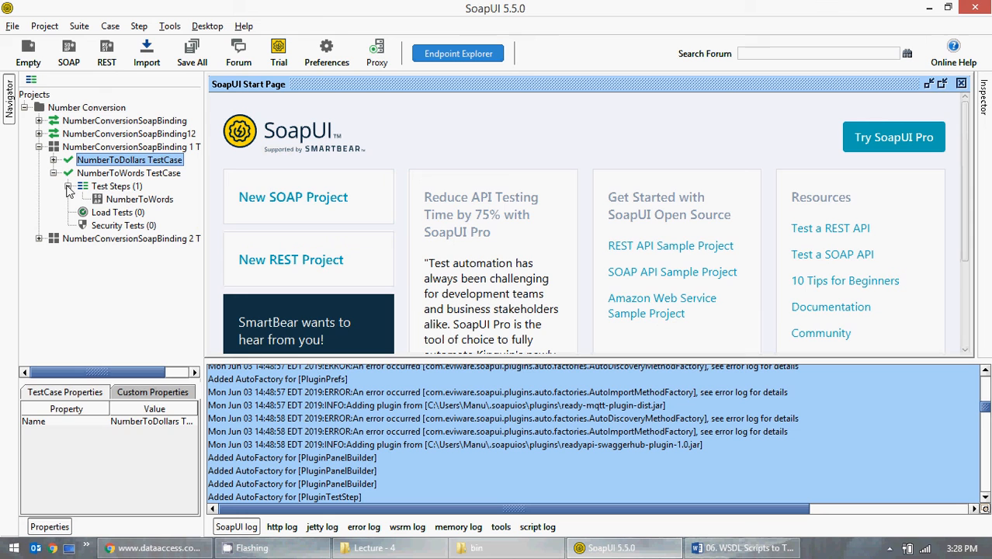
{"action": "double_click", "coordinate": [153, 203]}
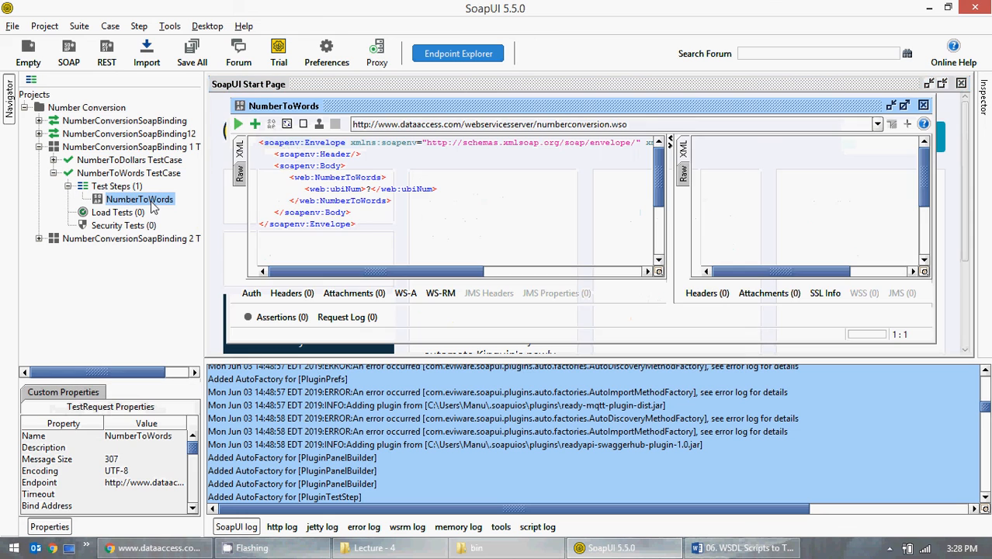
{"action": "left_click", "coordinate": [904, 105]}
{"action": "left_click", "coordinate": [239, 527]}
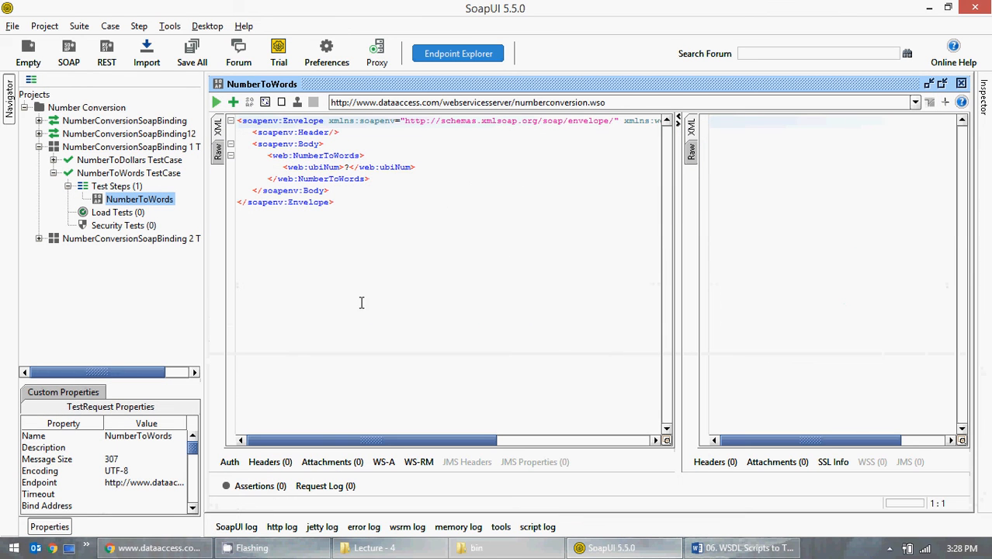
Replace the ubiNum placeholder in the NumberToWords request with 100 and submit the request
{"action": "left_click", "coordinate": [346, 166]}
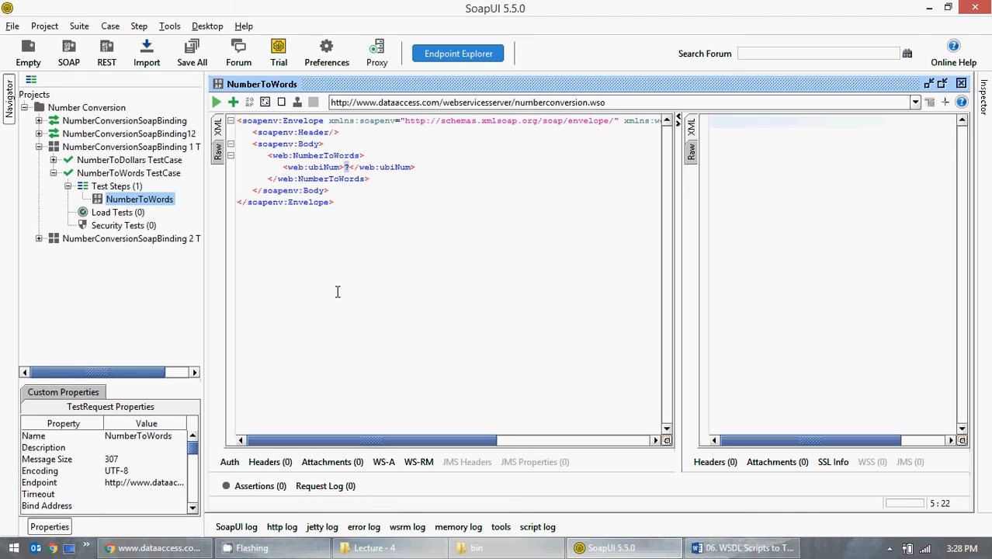
{"action": "type", "text": "10"}
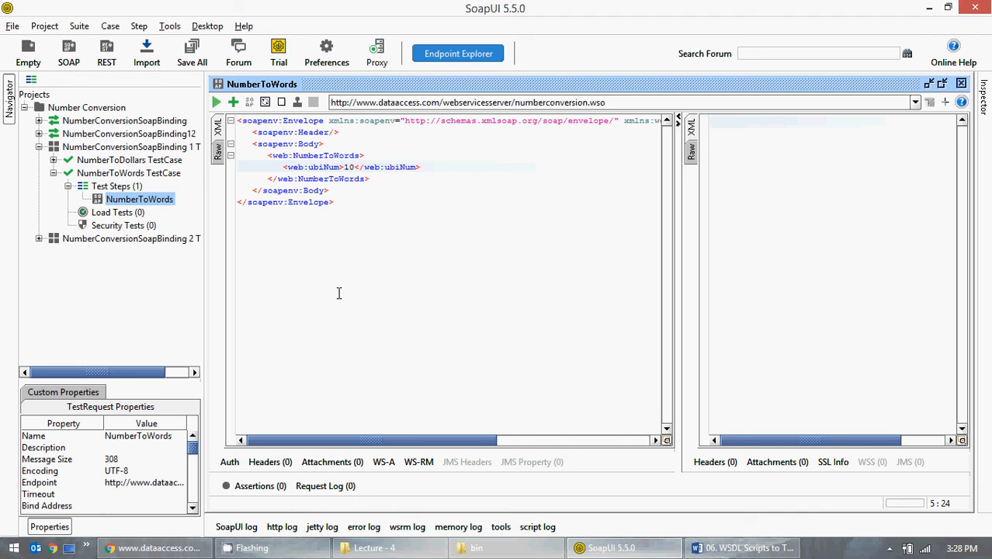
{"action": "type", "text": "0"}
{"action": "left_click", "coordinate": [217, 102]}
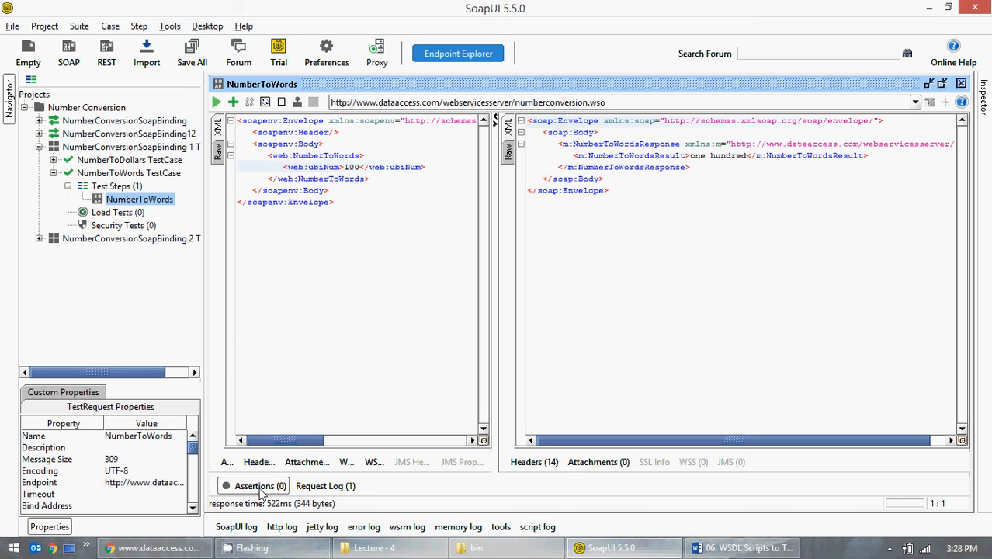
Add a Contains assertion from the Property Content category with the content "one hundered" to the NumberToWords request
{"action": "left_click", "coordinate": [233, 103]}
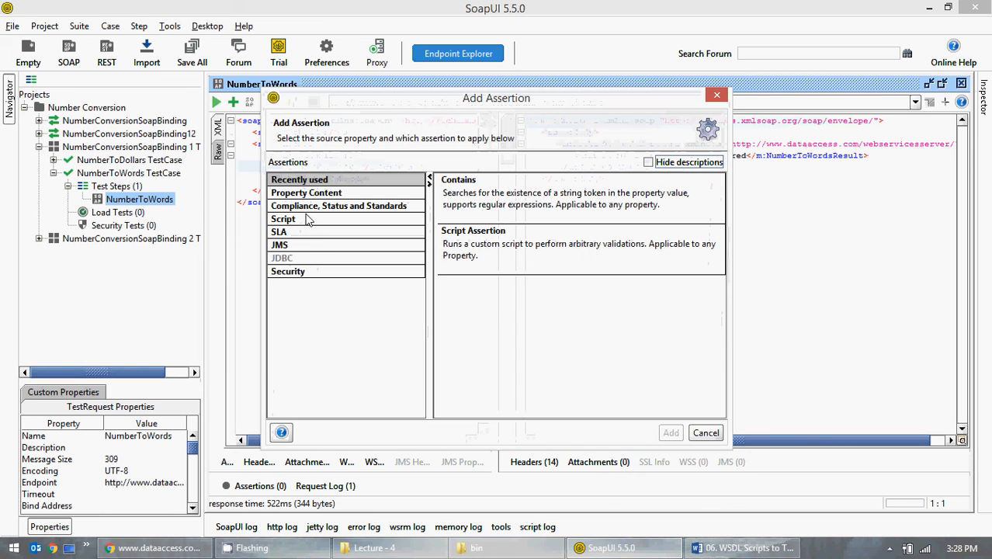
{"action": "left_click", "coordinate": [338, 194]}
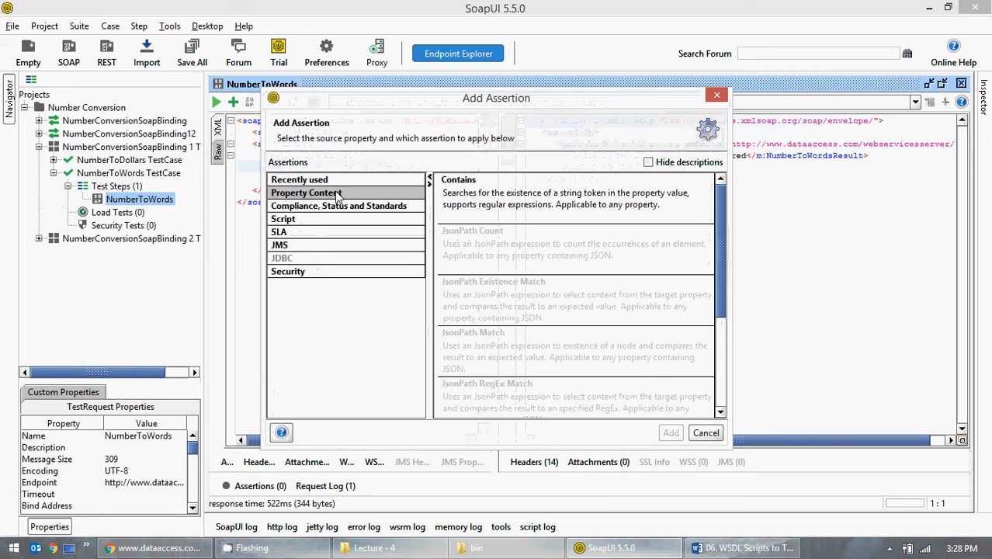
{"action": "left_click", "coordinate": [501, 198]}
{"action": "left_click", "coordinate": [671, 432]}
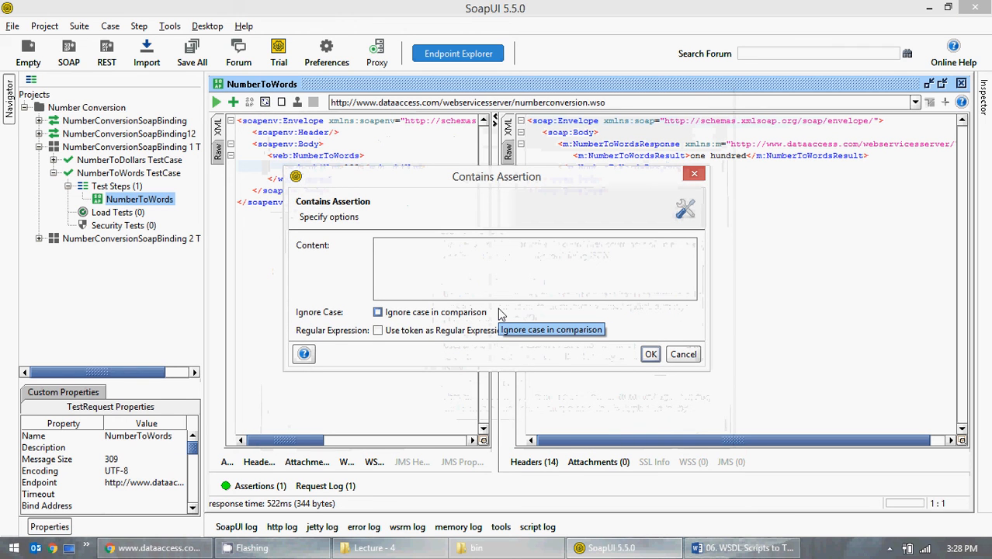
{"action": "type", "text": "one hun"}
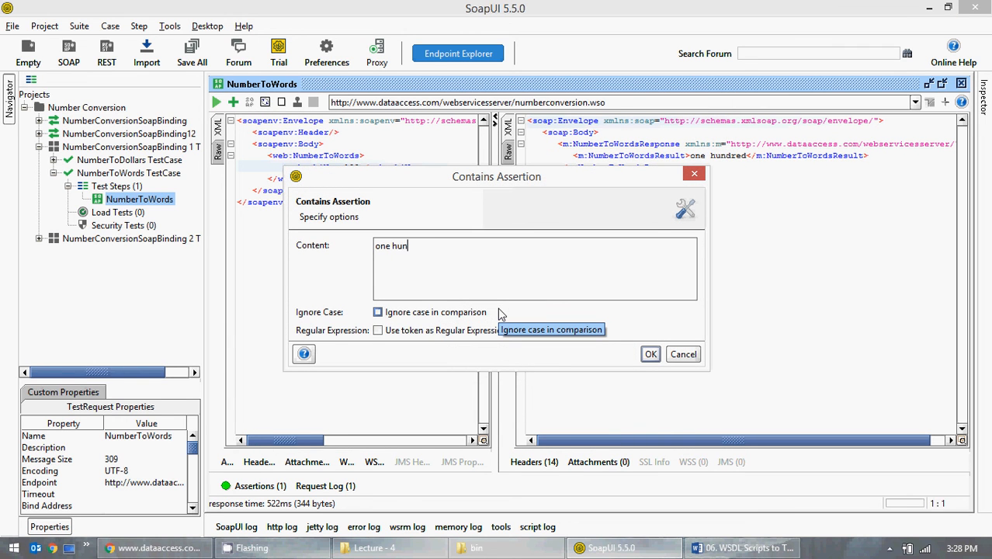
{"action": "type", "text": "dered"}
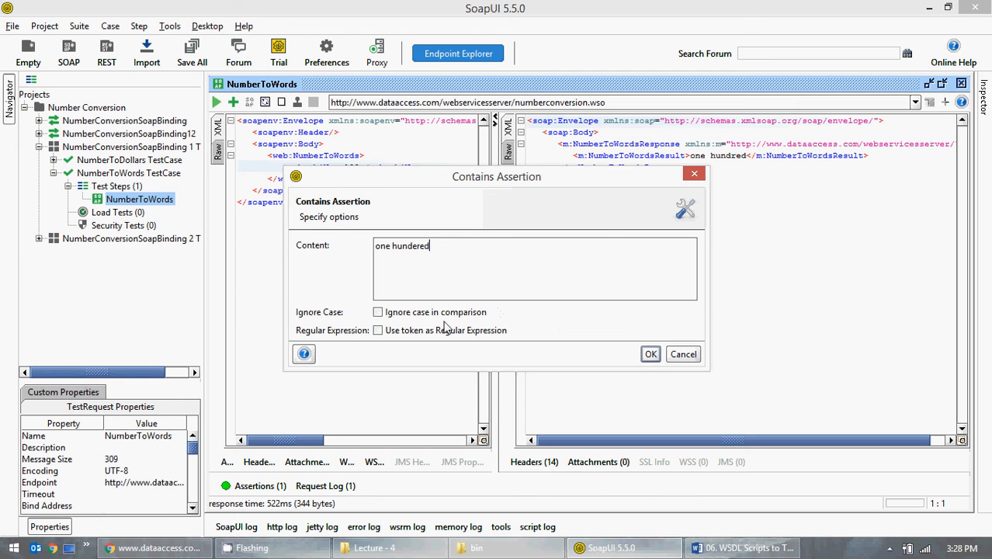
{"action": "left_click", "coordinate": [650, 354]}
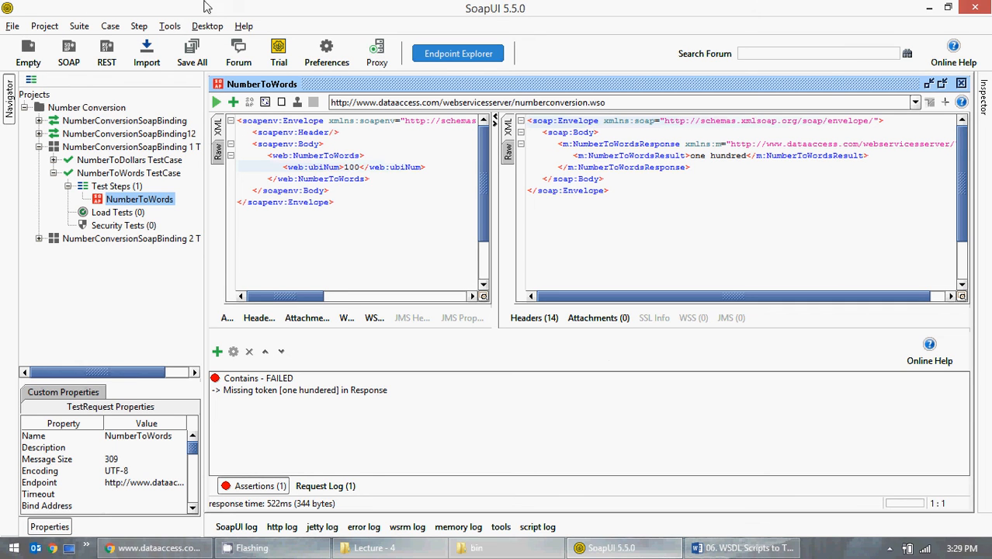
Correct the Contains assertion's content to "one hundred", widen the request pane and resubmit the NumberToWords request
{"action": "double_click", "coordinate": [230, 379]}
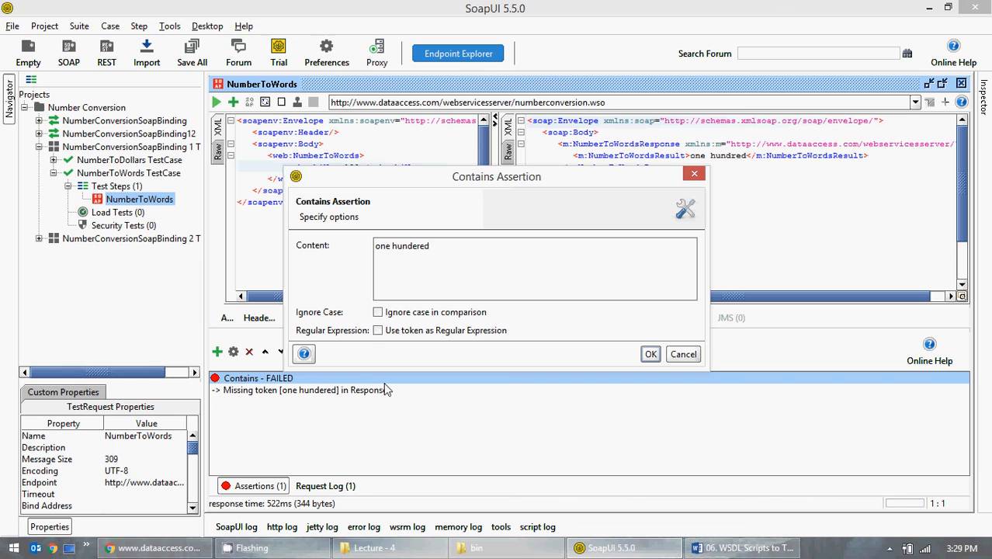
{"action": "left_click", "coordinate": [417, 247]}
{"action": "key", "text": "BackSpace"}
{"action": "left_click", "coordinate": [650, 354]}
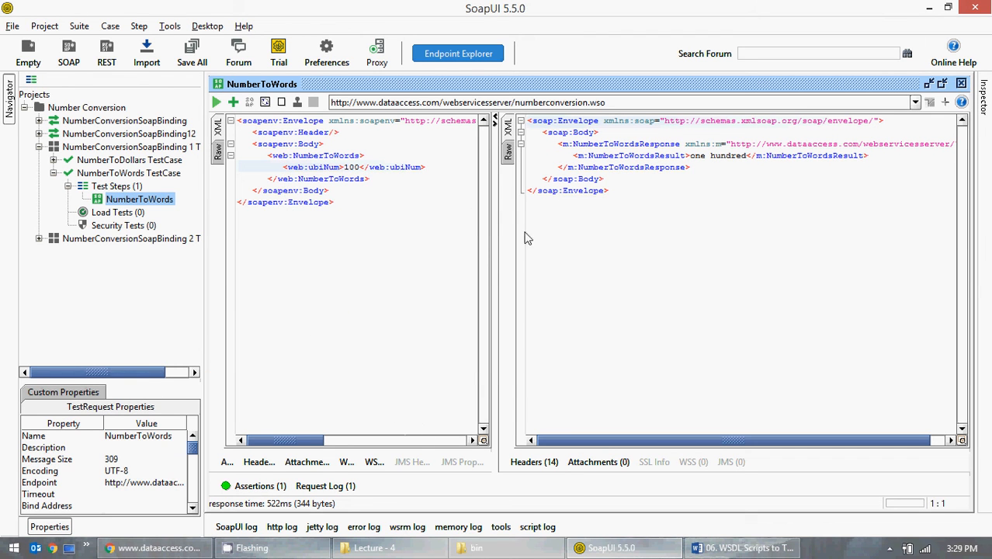
{"action": "left_click_drag", "start_coordinate": [497, 259], "coordinate": [584, 265]}
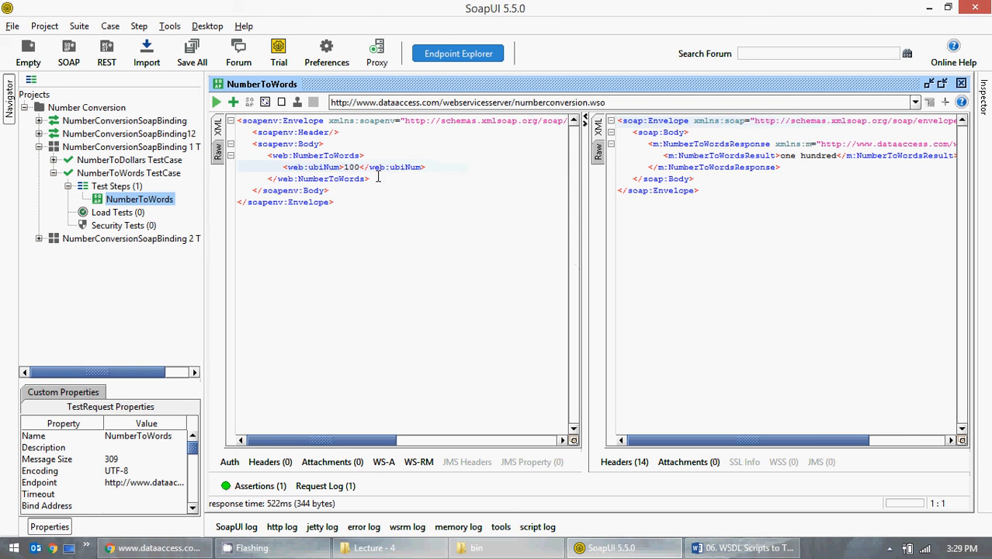
{"action": "left_click", "coordinate": [216, 101]}
Set ubiNum to 10 and submit the request to test the Contains assertion against a different response
{"action": "left_click", "coordinate": [359, 167]}
{"action": "key", "text": "BackSpace"}
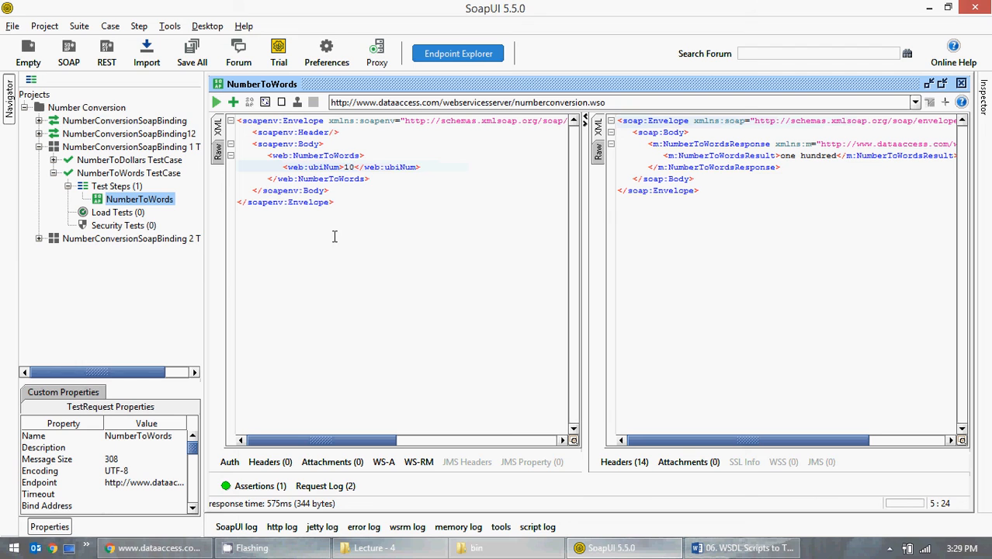
{"action": "key", "text": "alt+Return"}
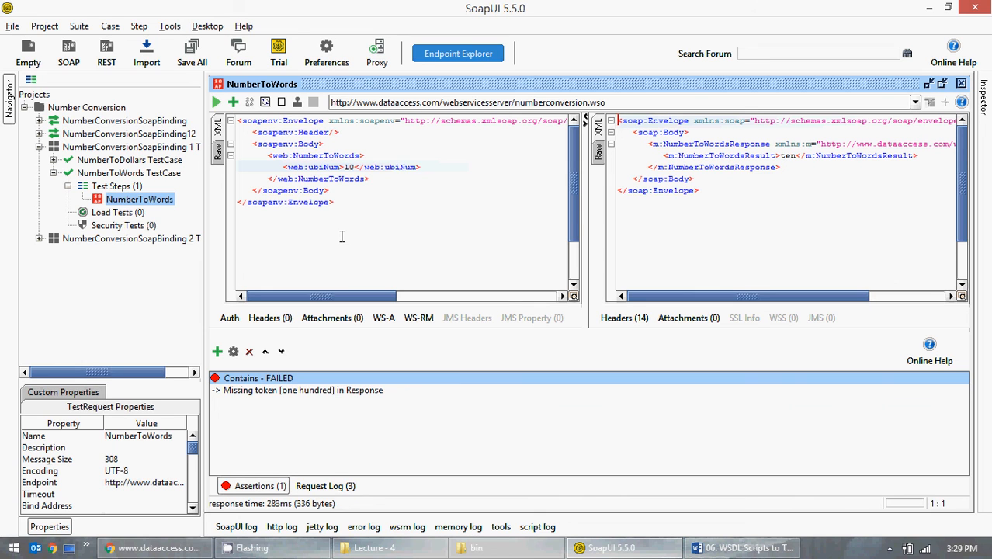
Set ubiNum back to 100, resubmit the request, and check its latest entries in the SoapUI log
{"action": "left_click", "coordinate": [348, 167]}
{"action": "type", "text": "0"}
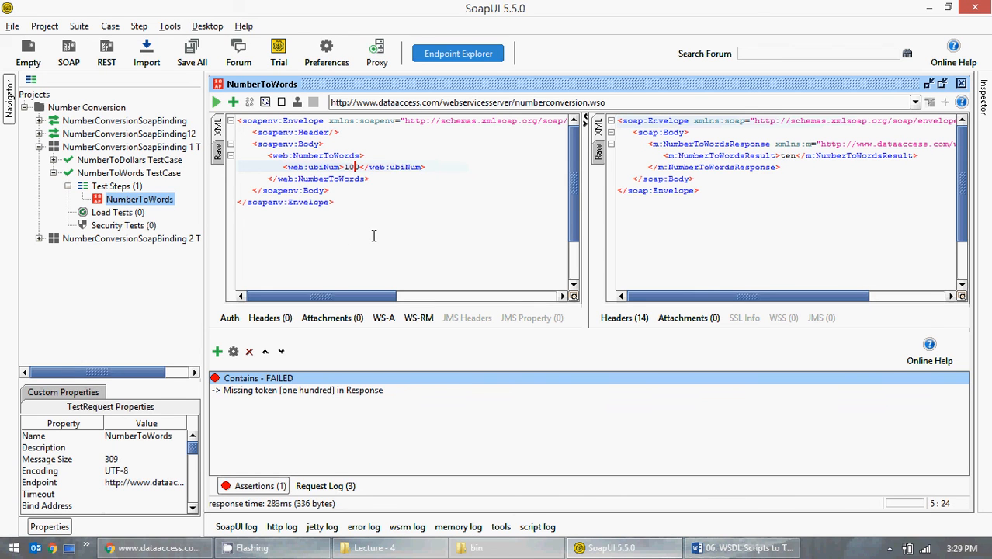
{"action": "left_click", "coordinate": [215, 102]}
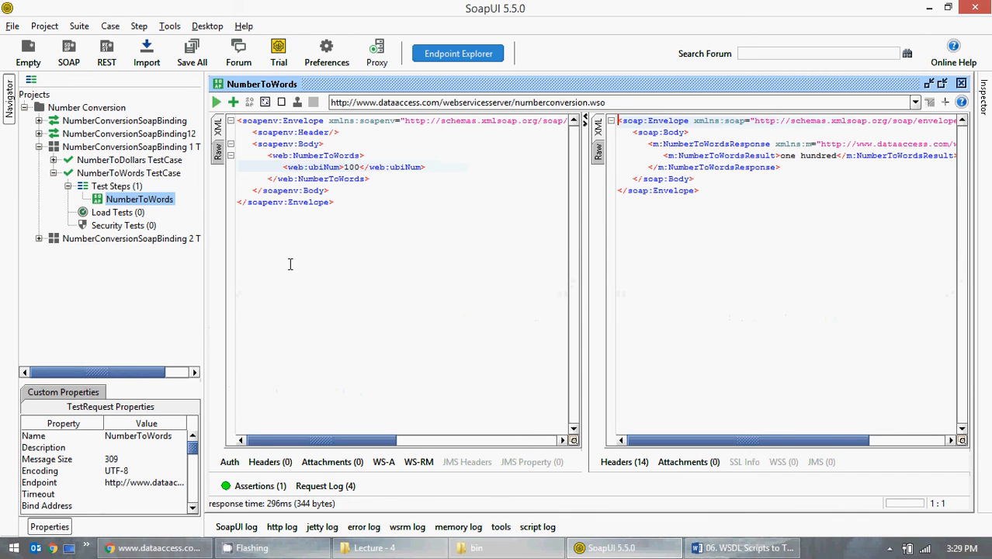
{"action": "left_click", "coordinate": [236, 526]}
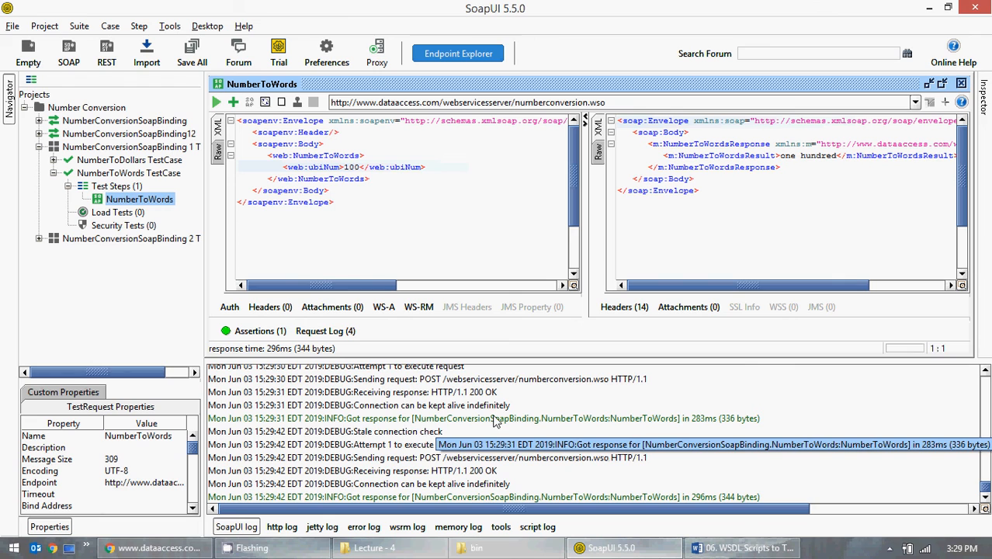
{"action": "left_click", "coordinate": [239, 527]}
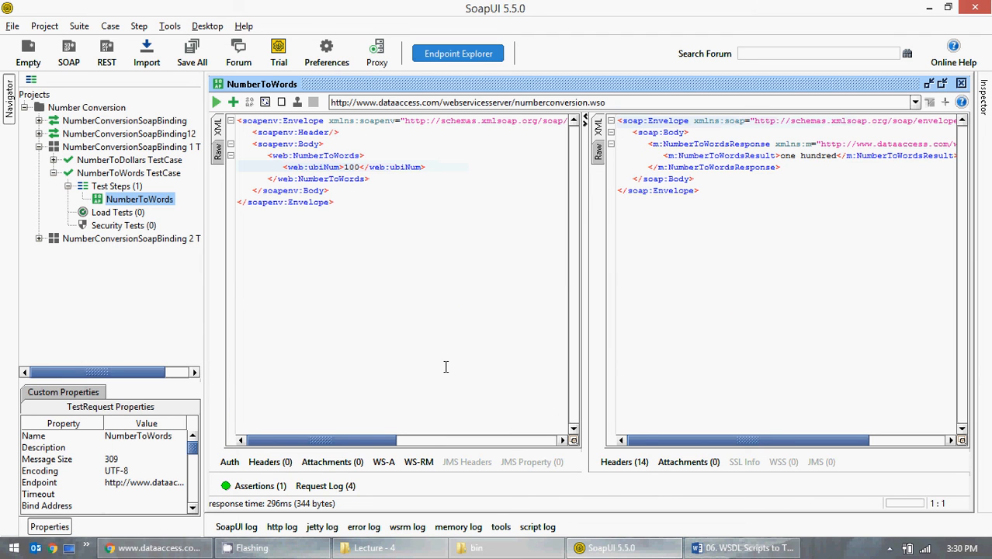
Switch to 06. WSDL Scripts to Test.docx in Word, look over the WSDL and REST links, and close the document
{"action": "left_click", "coordinate": [743, 548]}
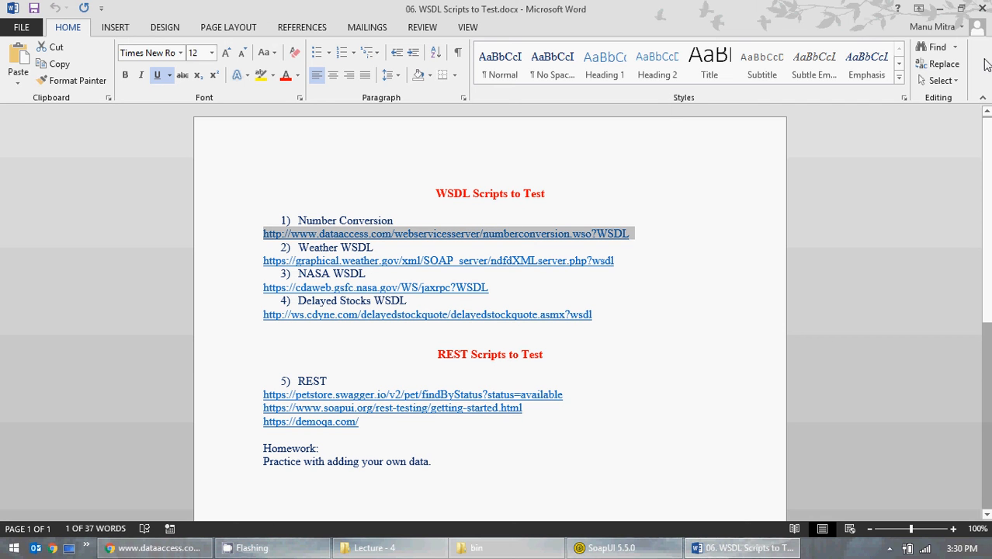
{"action": "left_click", "coordinate": [962, 17]}
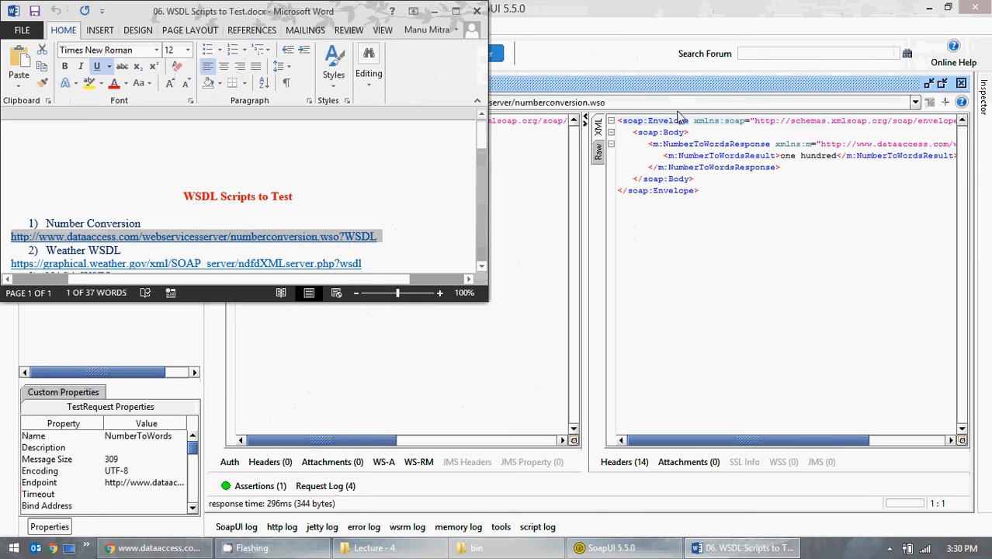
{"action": "left_click", "coordinate": [454, 9]}
{"action": "left_click", "coordinate": [982, 9]}
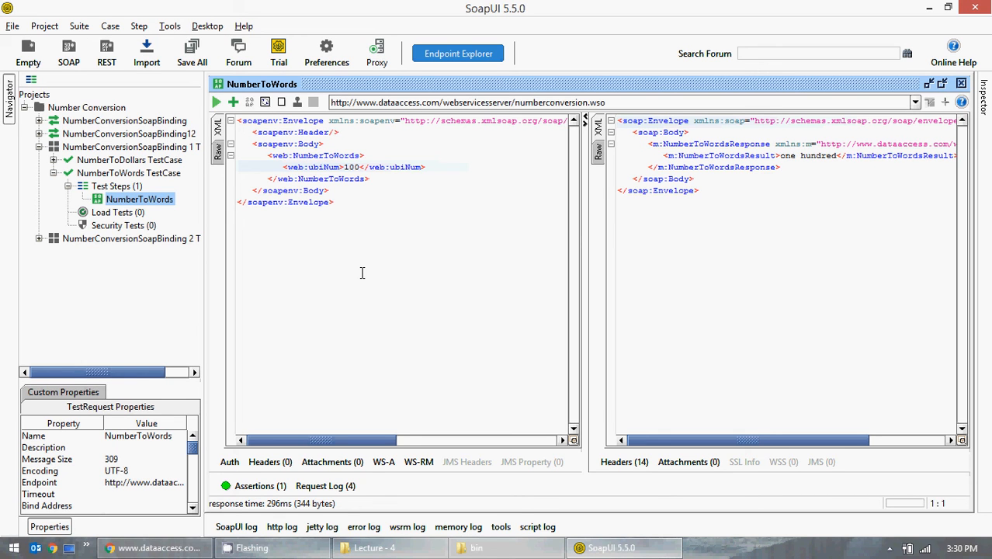
Collapse the NumberToWords TestCase and its test steps in the SoapUI project tree
{"action": "left_click", "coordinate": [67, 186]}
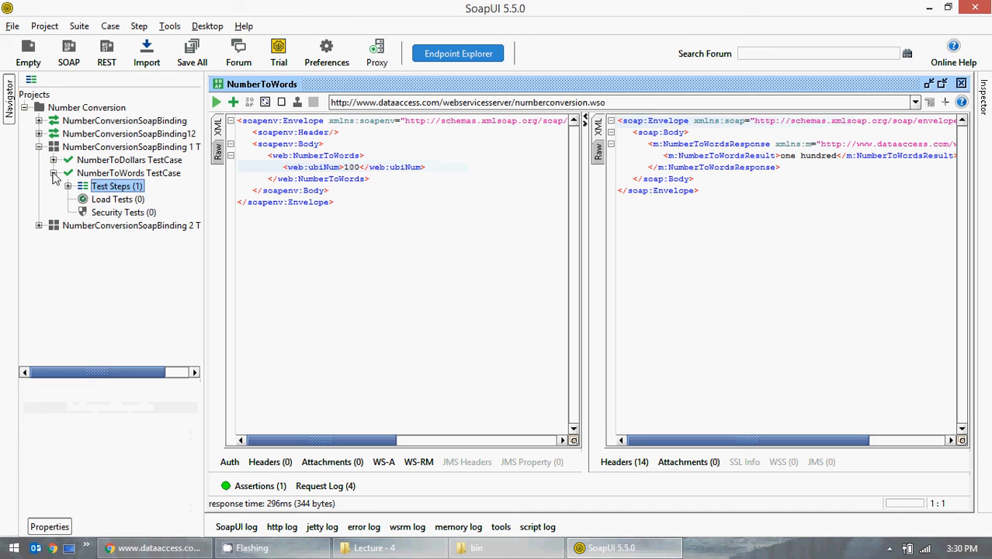
{"action": "left_click", "coordinate": [53, 173]}
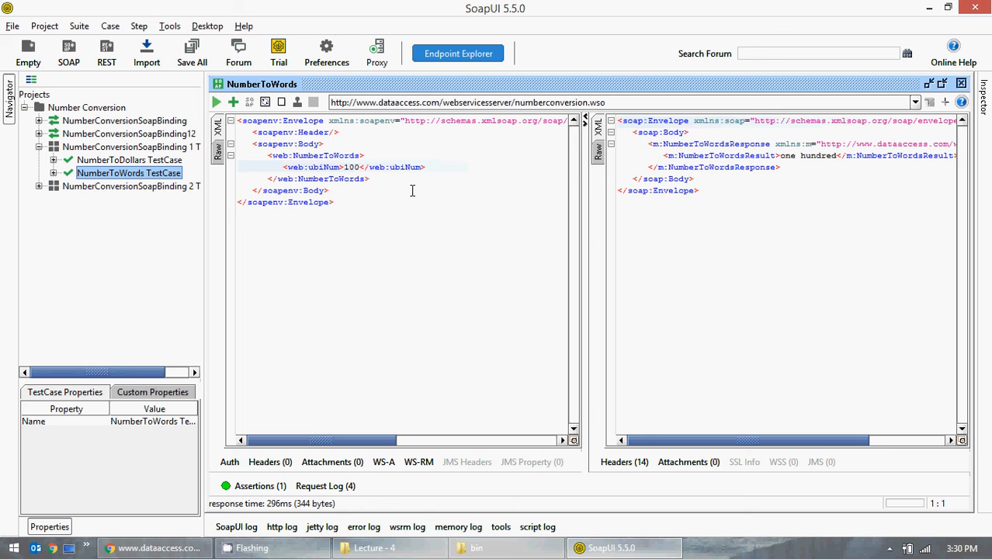
Bring up the Lecture - 4 folder in File Explorer
{"action": "left_click", "coordinate": [476, 547]}
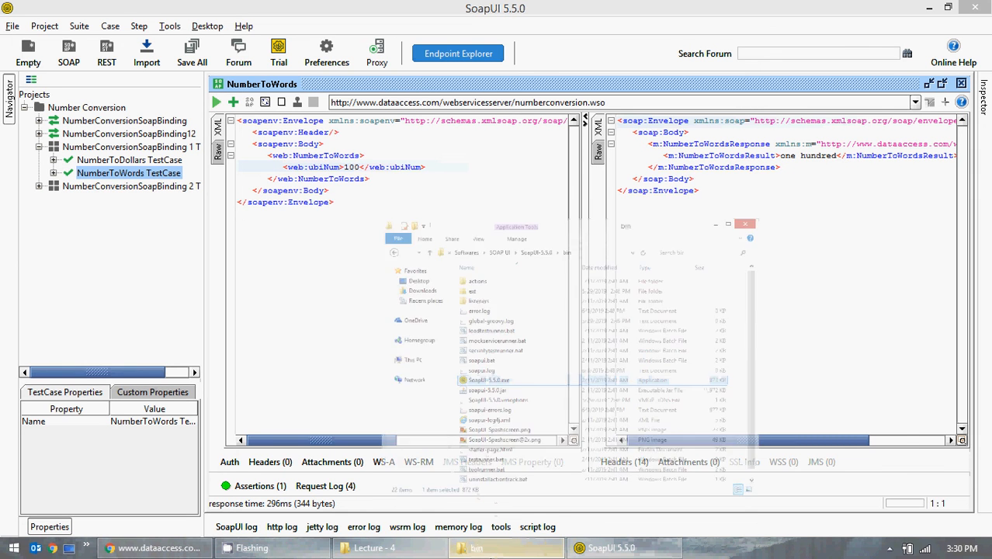
{"action": "left_click", "coordinate": [476, 547]}
{"action": "left_click", "coordinate": [400, 549]}
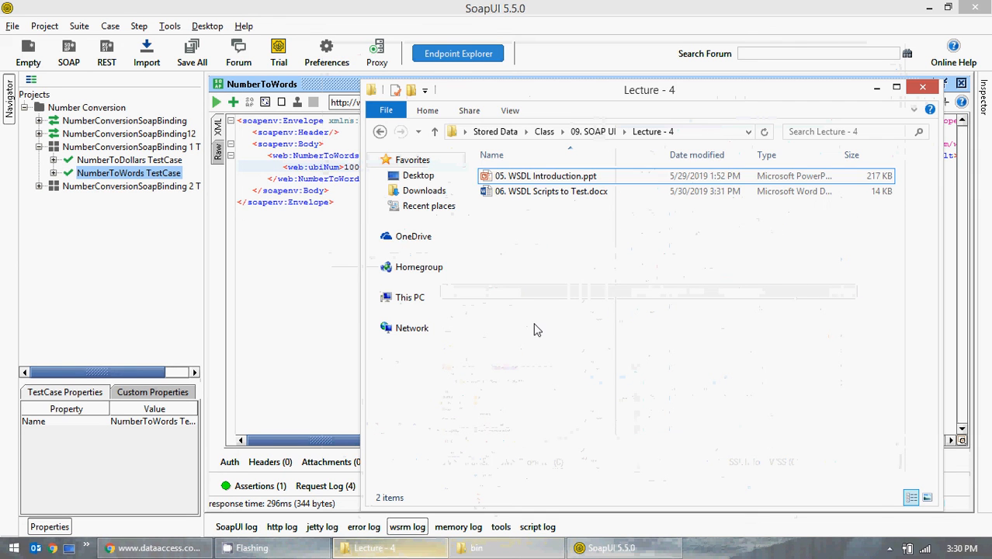
Reopen 06. WSDL Scripts to Test.docx in Word to look over its links, and close both the document and the Lecture - 4 folder
{"action": "double_click", "coordinate": [556, 193]}
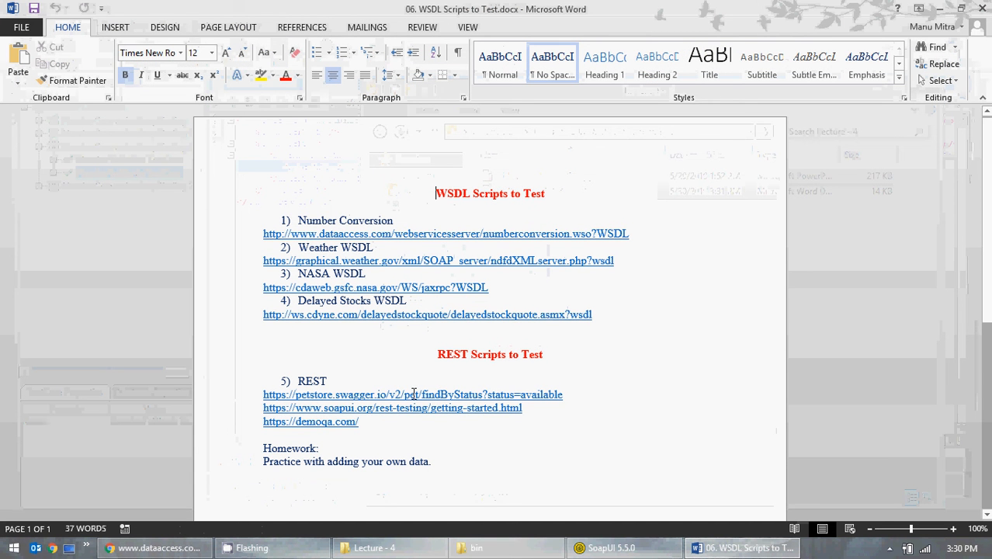
{"action": "left_click", "coordinate": [983, 7]}
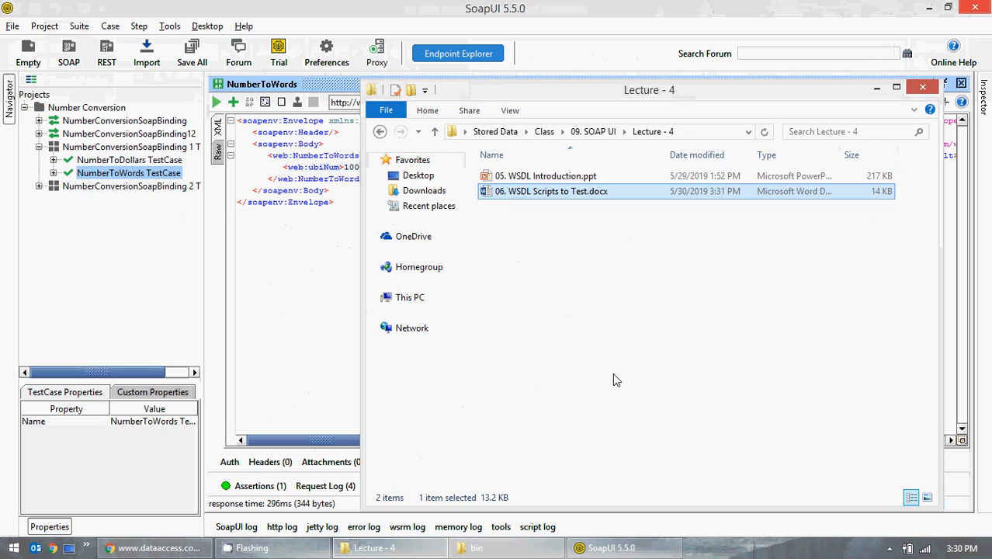
{"action": "left_click", "coordinate": [923, 86]}
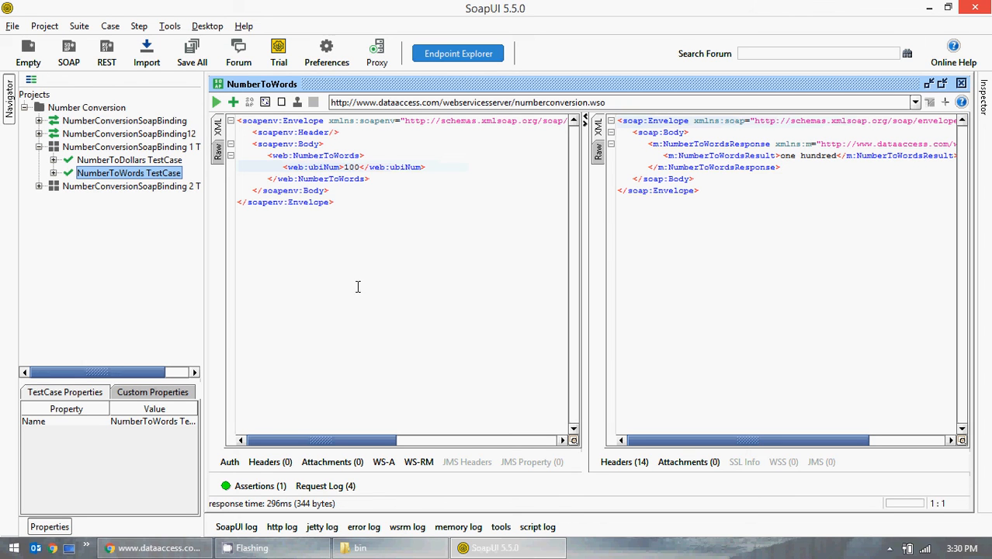
Review the NumberToWords request XML and its assertion list, and highlight the words inside the NumberToWordsResult element of the response
{"action": "left_click_drag", "start_coordinate": [344, 207], "coordinate": [247, 118]}
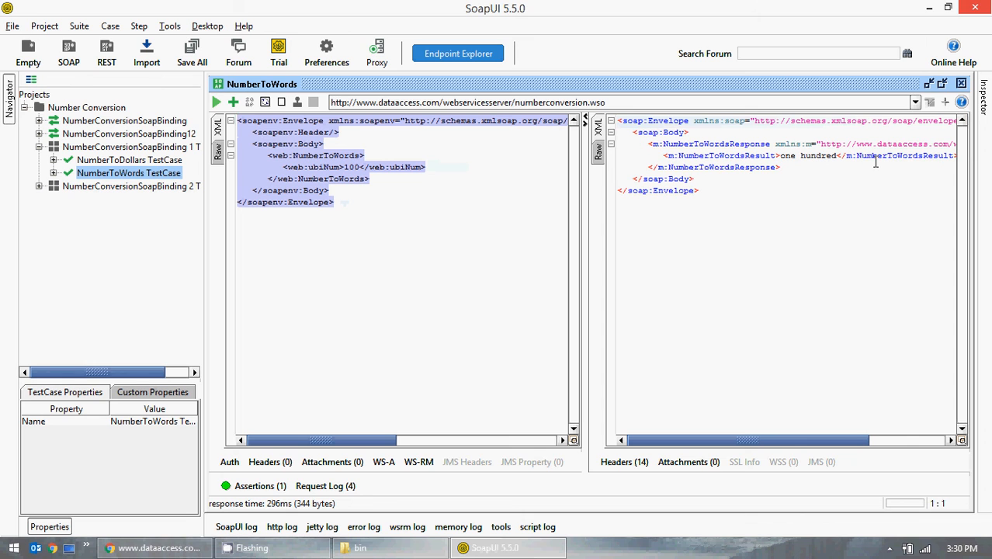
{"action": "left_click", "coordinate": [256, 489]}
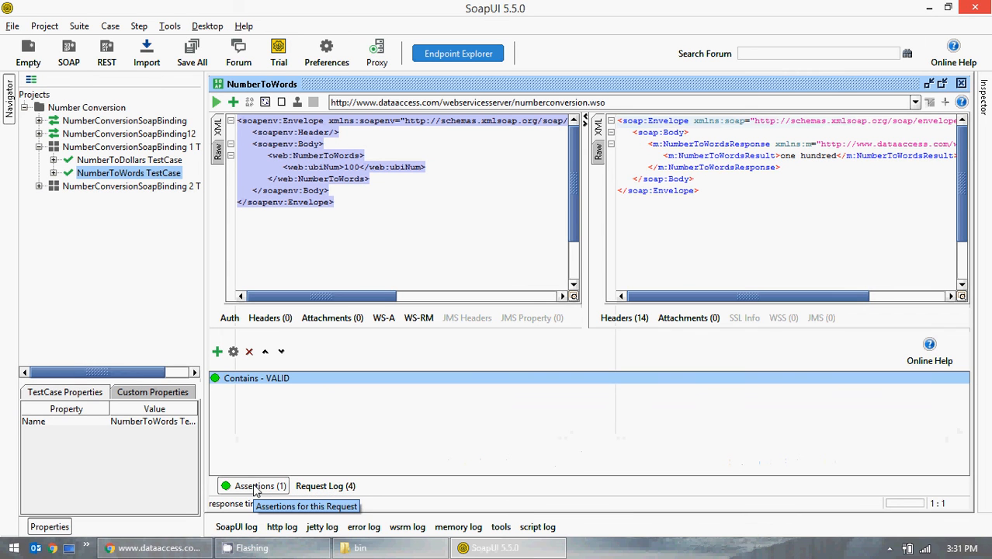
{"action": "left_click", "coordinate": [255, 487]}
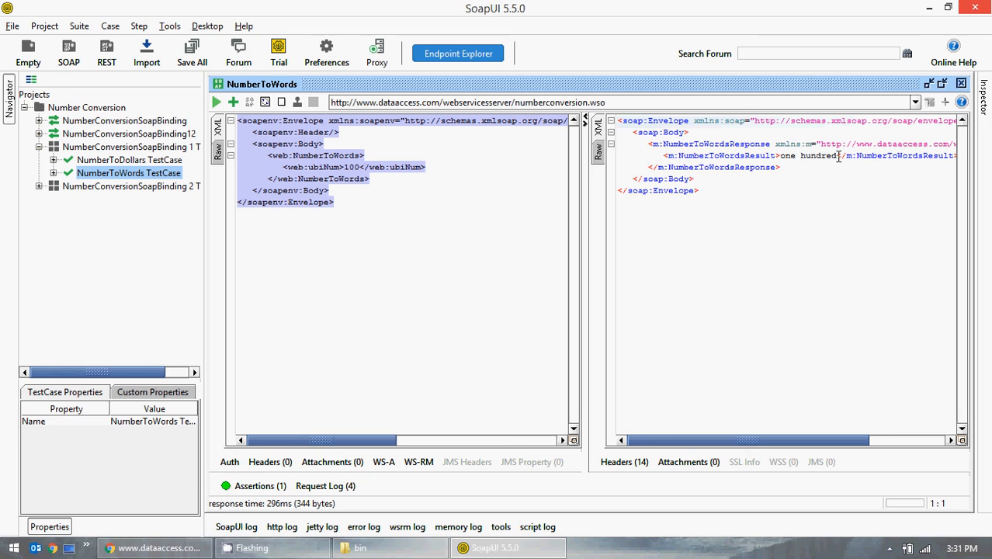
{"action": "left_click_drag", "start_coordinate": [838, 158], "coordinate": [779, 156]}
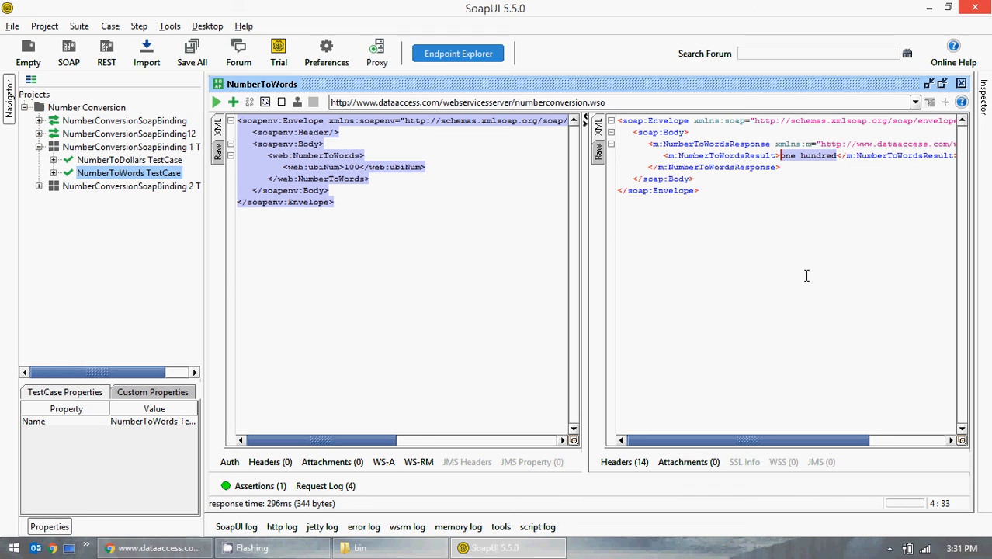
{"action": "left_click", "coordinate": [499, 212]}
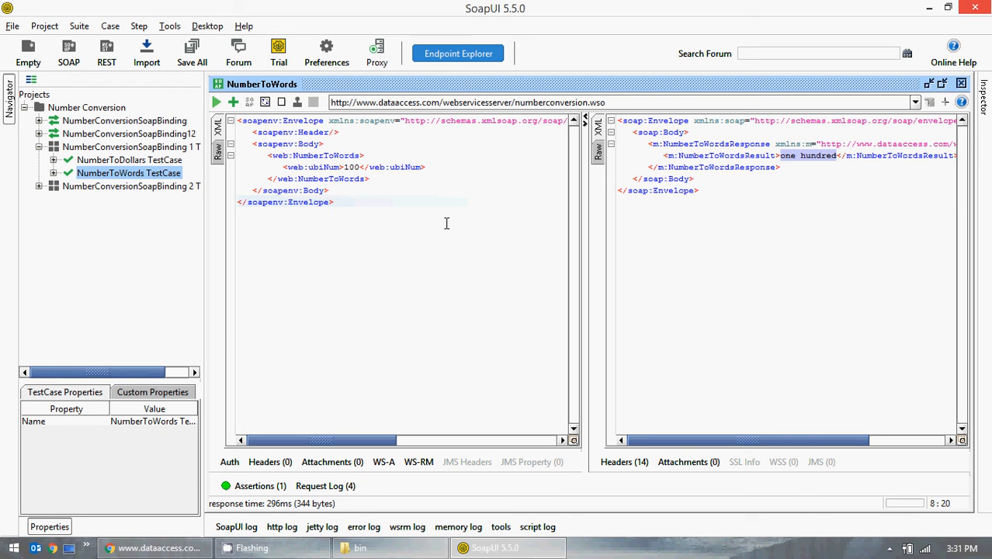
Switch to Chrome to review the number conversion WSDL page and its address, and return to SoapUI
{"action": "left_click", "coordinate": [155, 547]}
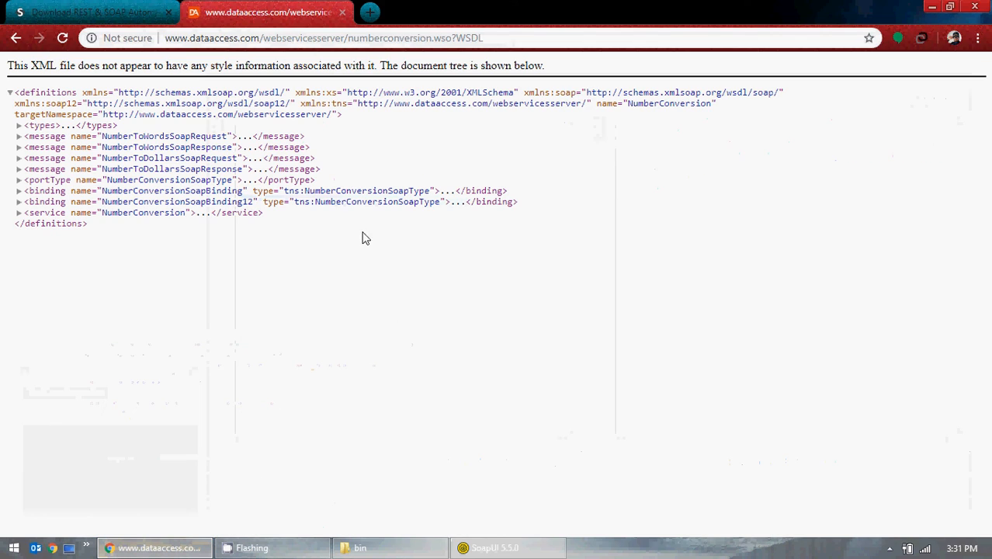
{"action": "left_click", "coordinate": [445, 38]}
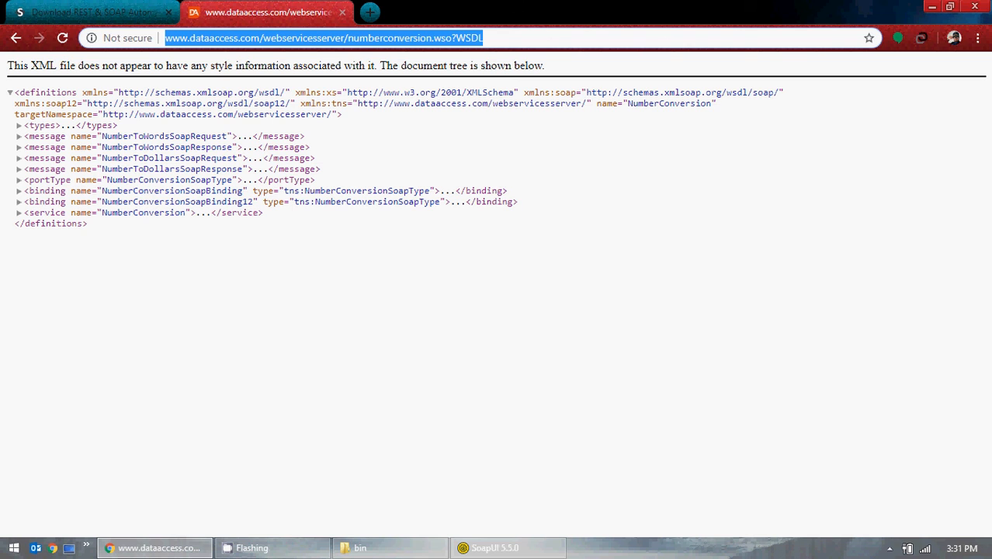
{"action": "left_click", "coordinate": [933, 7]}
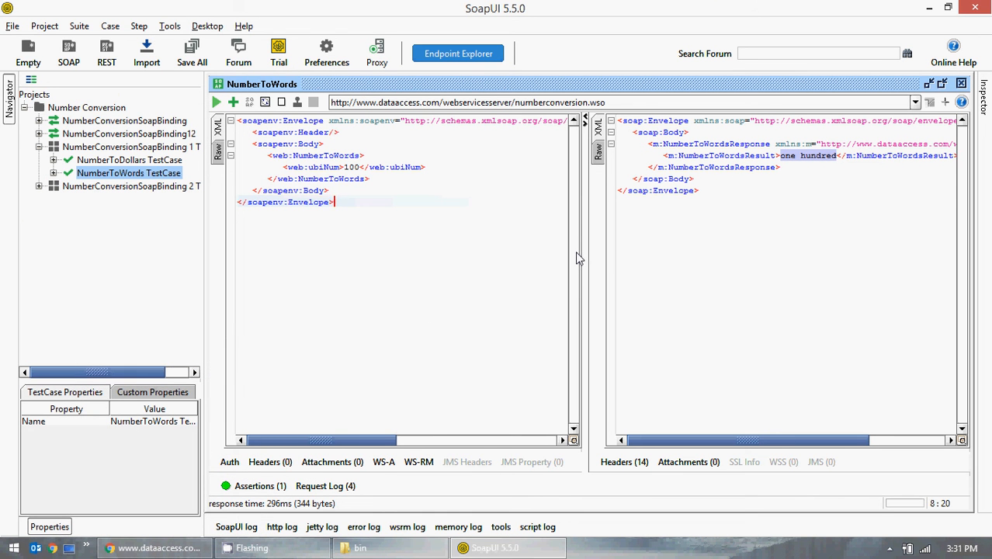
Expand the NumberToWords TestCase and review the SoapUI, http and memory logs, leaving the log area collapsed
{"action": "left_click", "coordinate": [53, 173]}
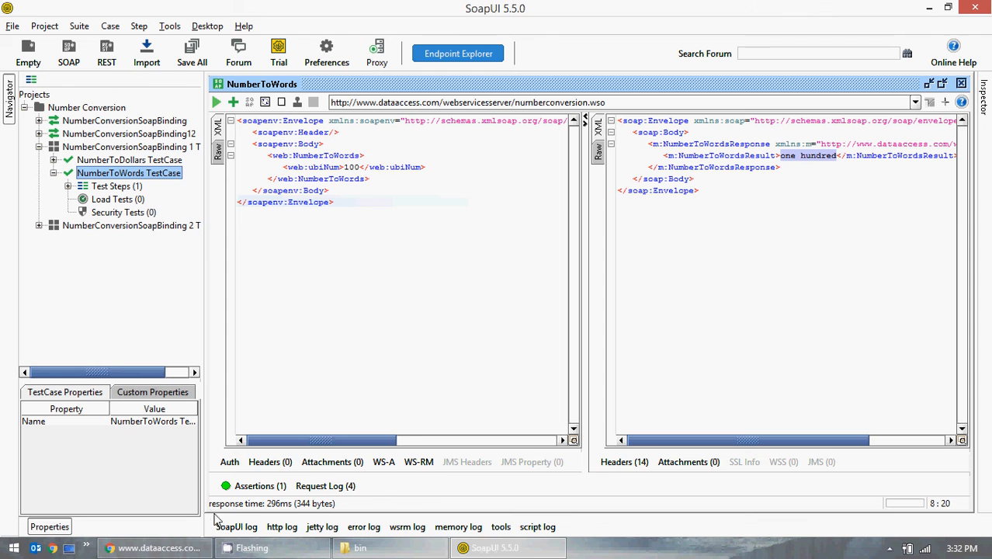
{"action": "left_click", "coordinate": [235, 527]}
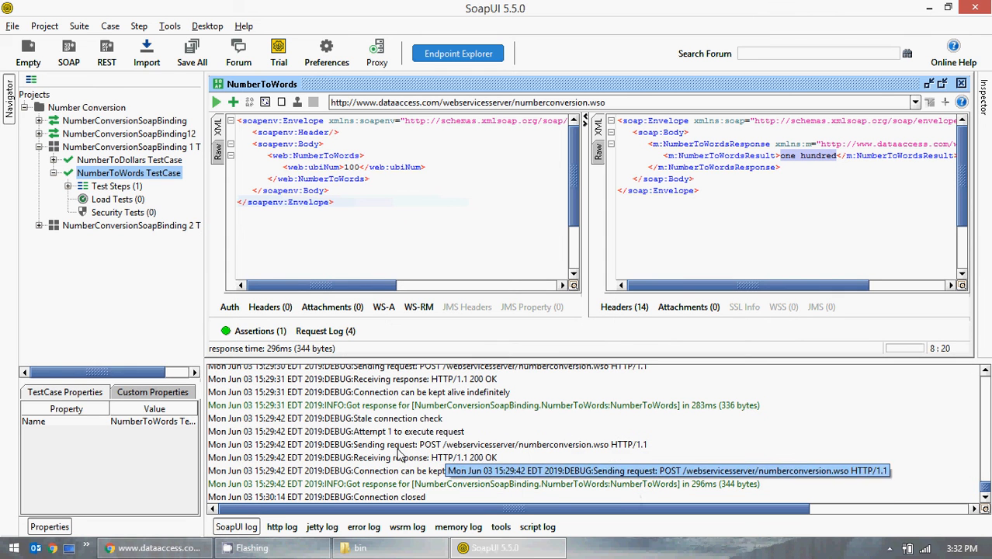
{"action": "left_click", "coordinate": [277, 528]}
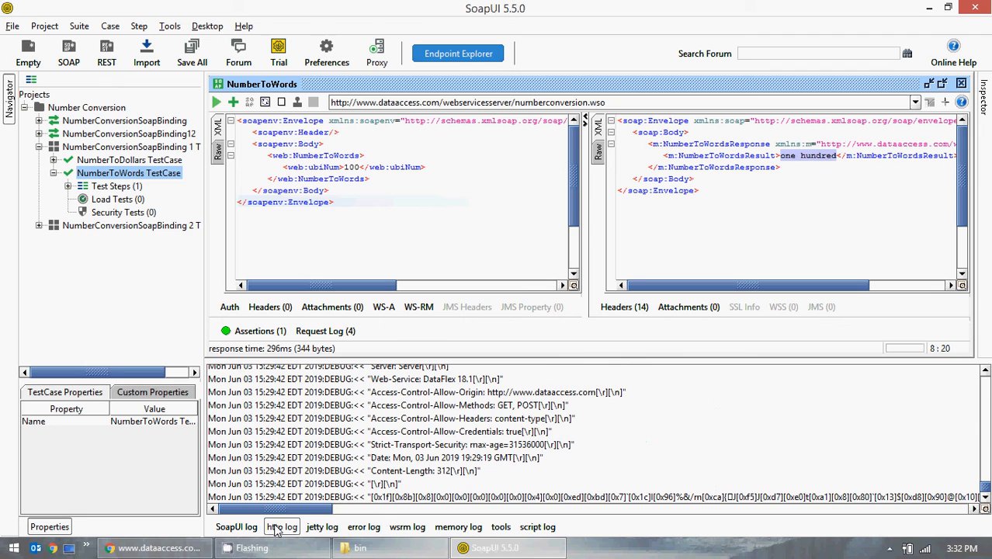
{"action": "left_click", "coordinate": [236, 527]}
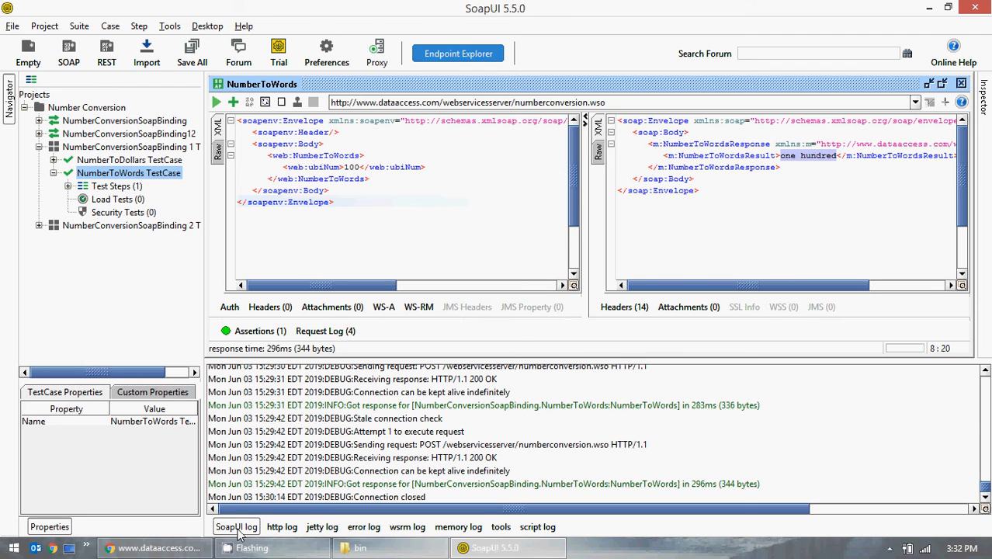
{"action": "left_click", "coordinate": [475, 528]}
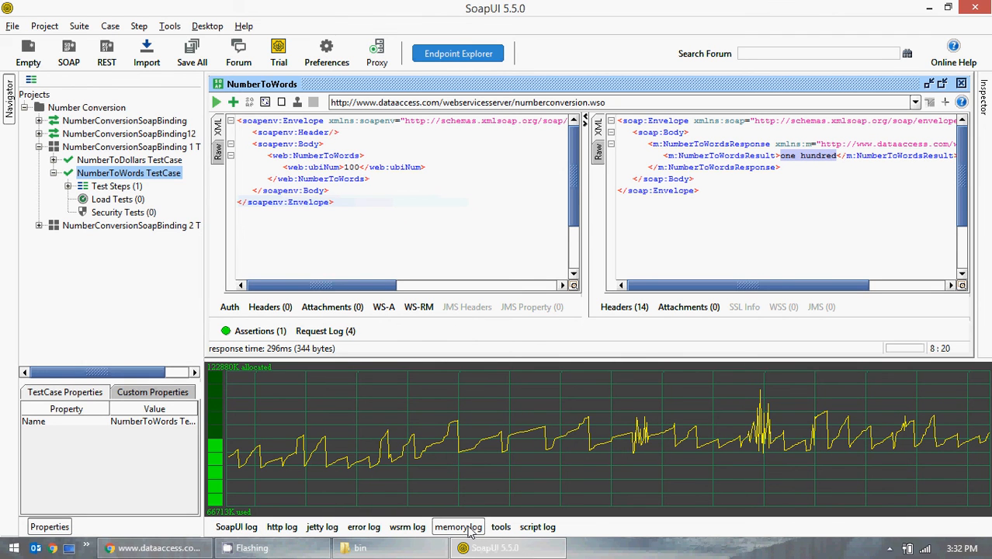
{"action": "left_click", "coordinate": [251, 531]}
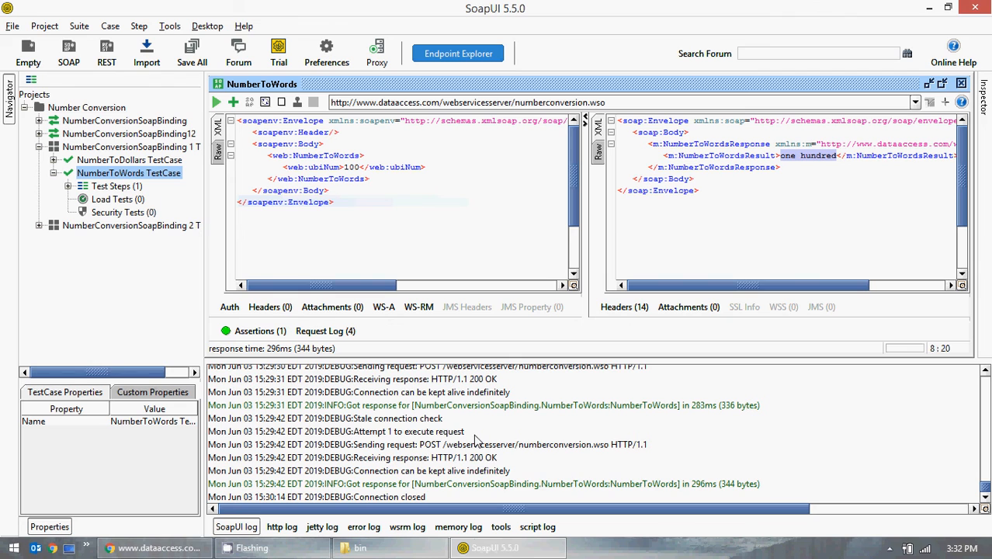
{"action": "left_click", "coordinate": [239, 527]}
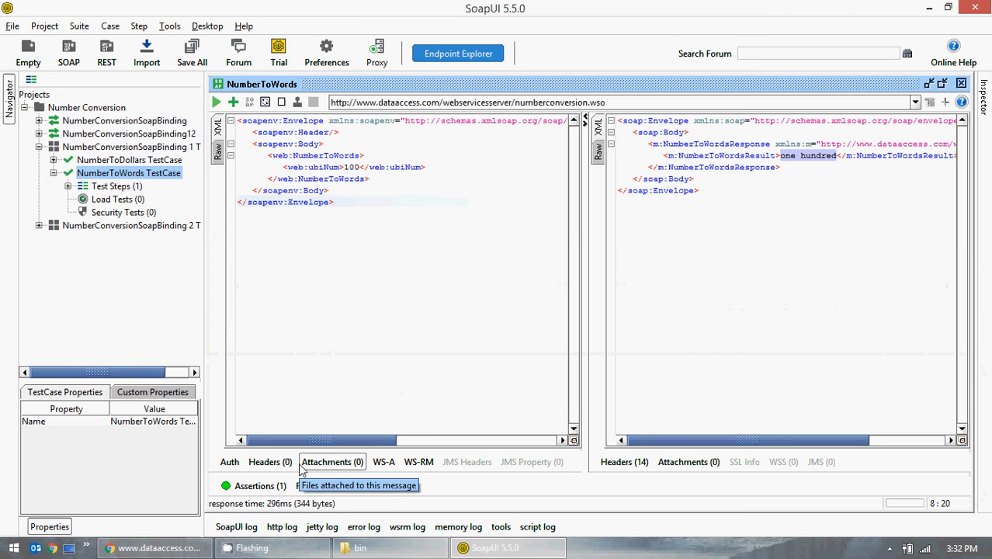